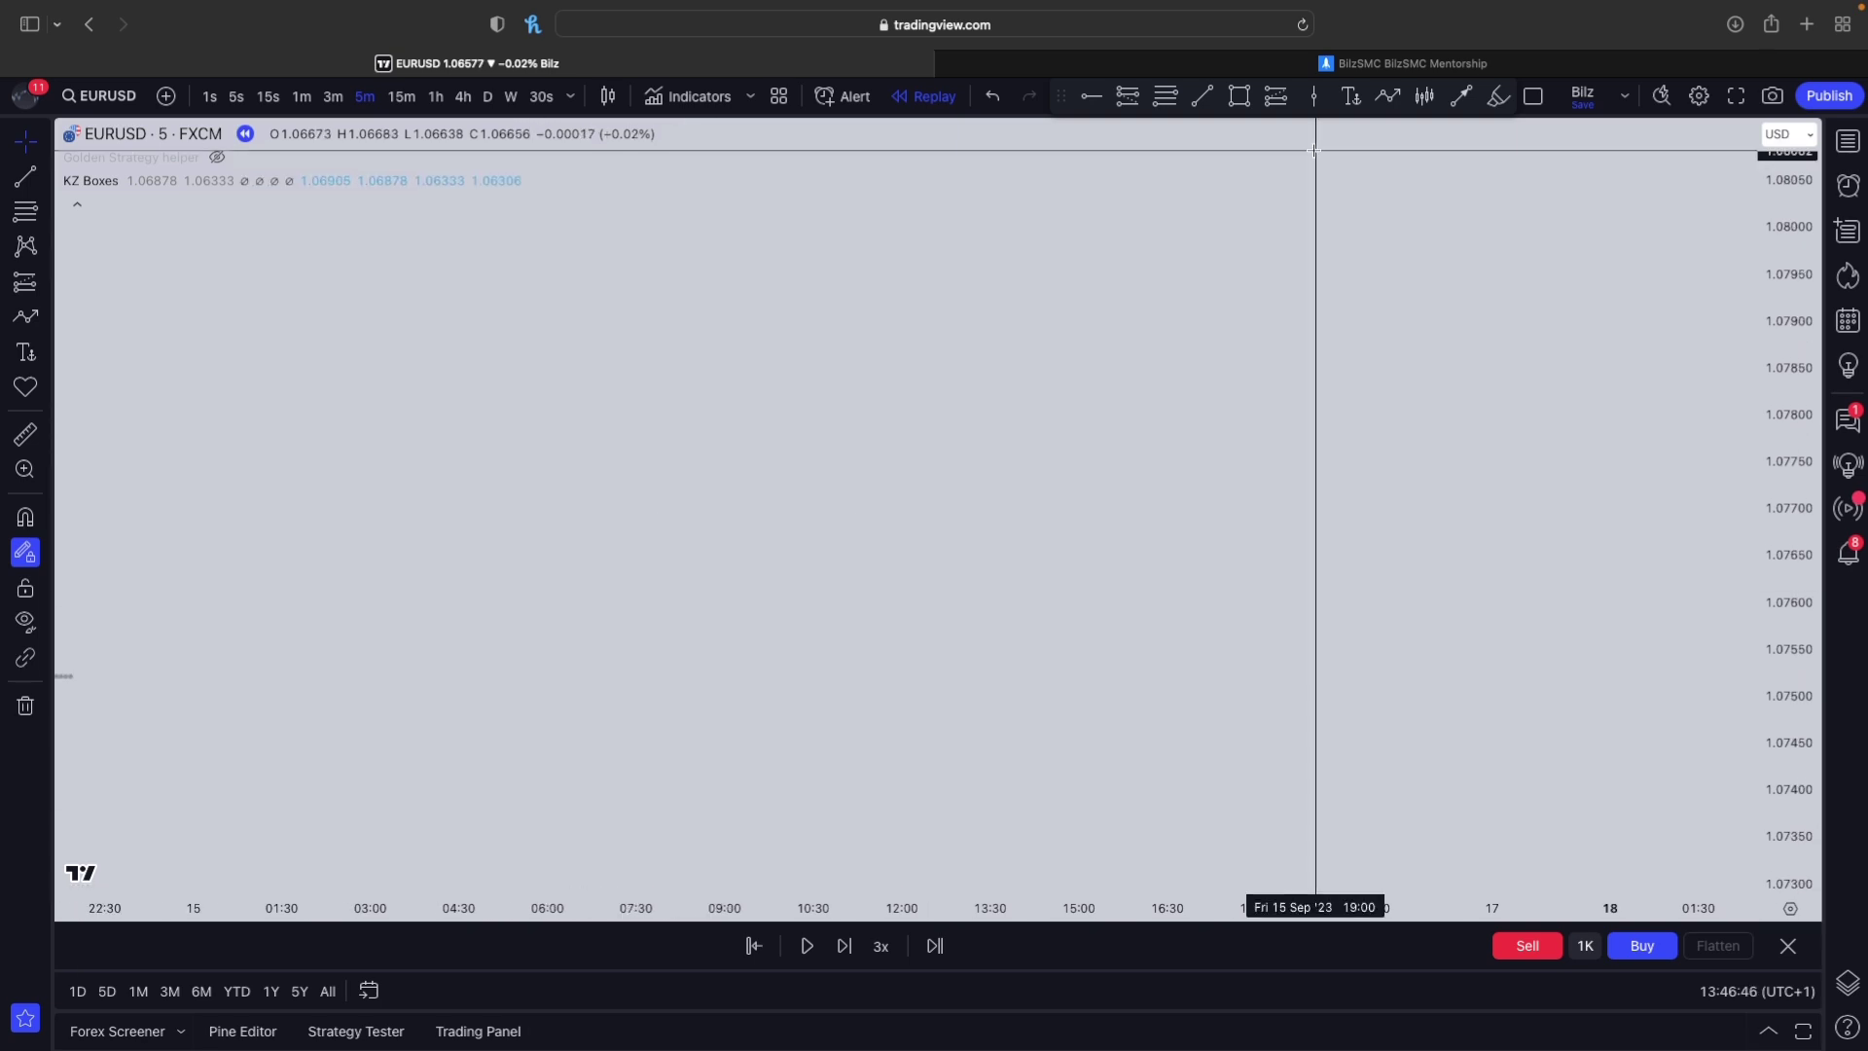
# - Place an anchored text note in the empty area above the candles with the heading "Killzone Hours"
pyautogui.click(1352, 95)
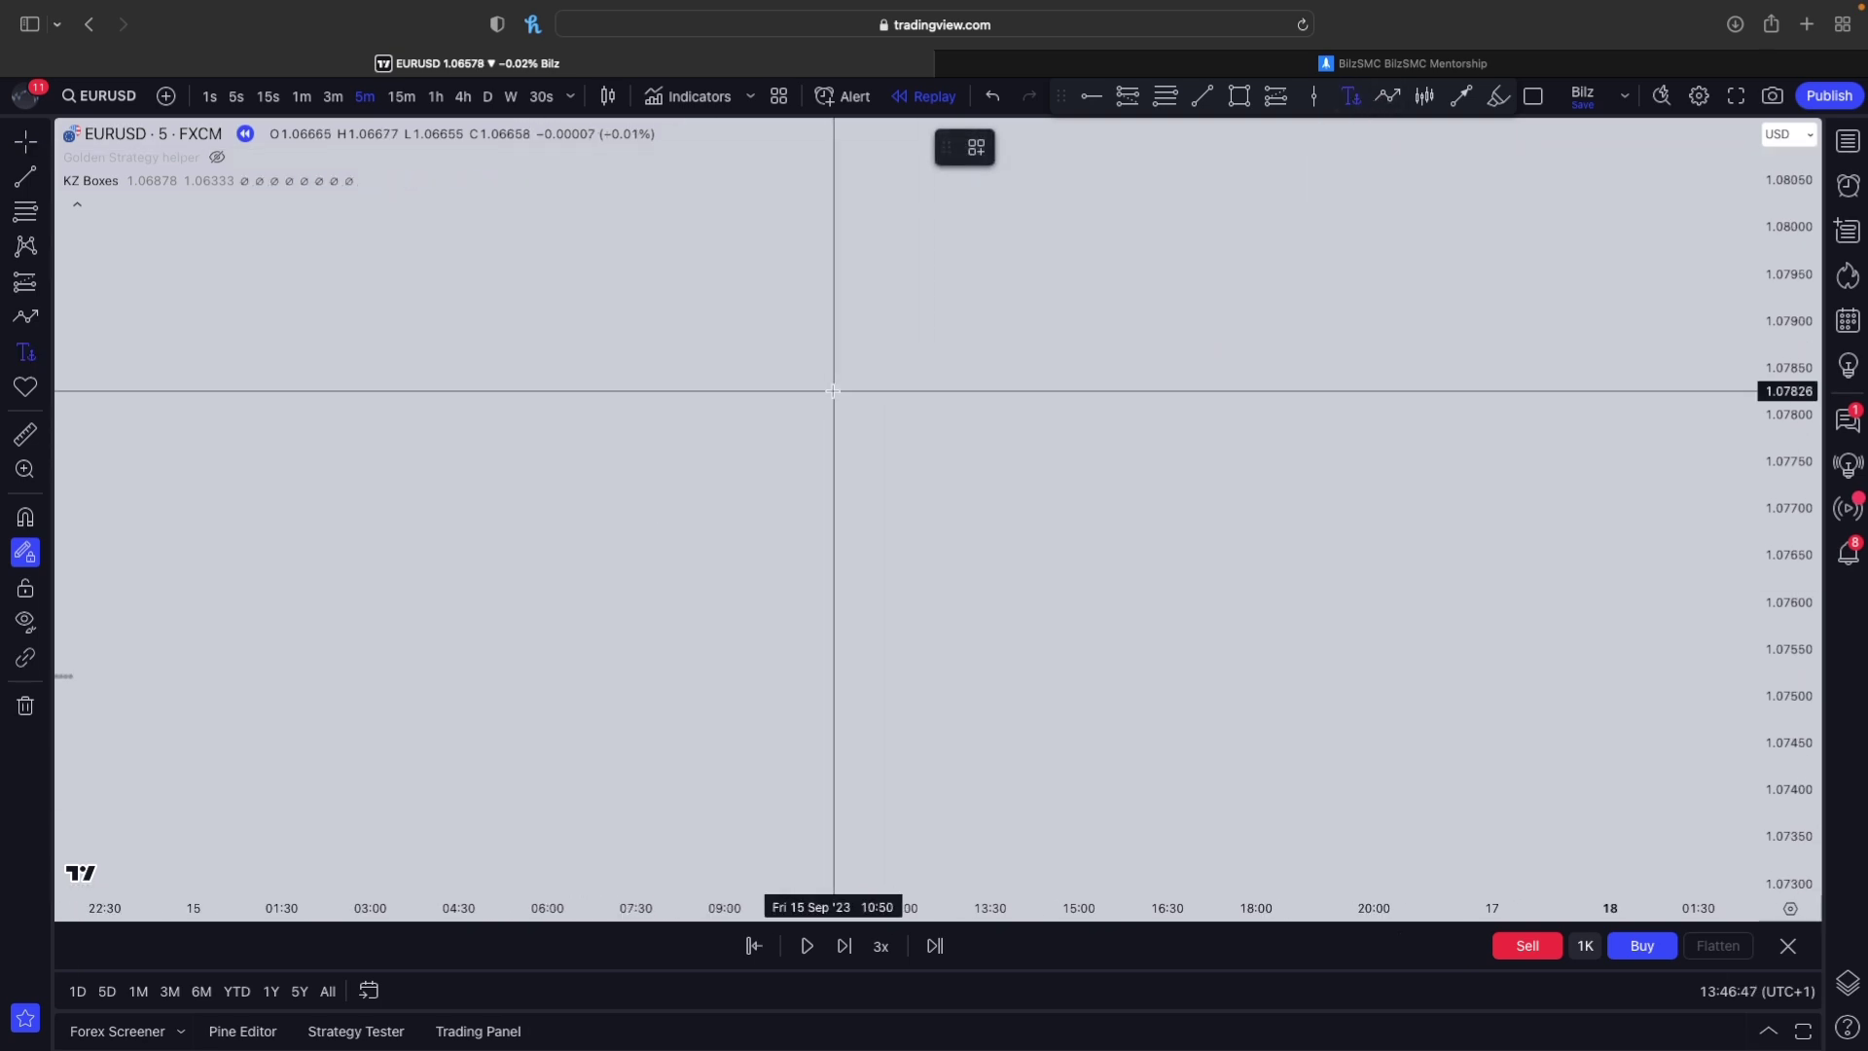
pyautogui.click(725, 275)
pyautogui.press('BackSpace')
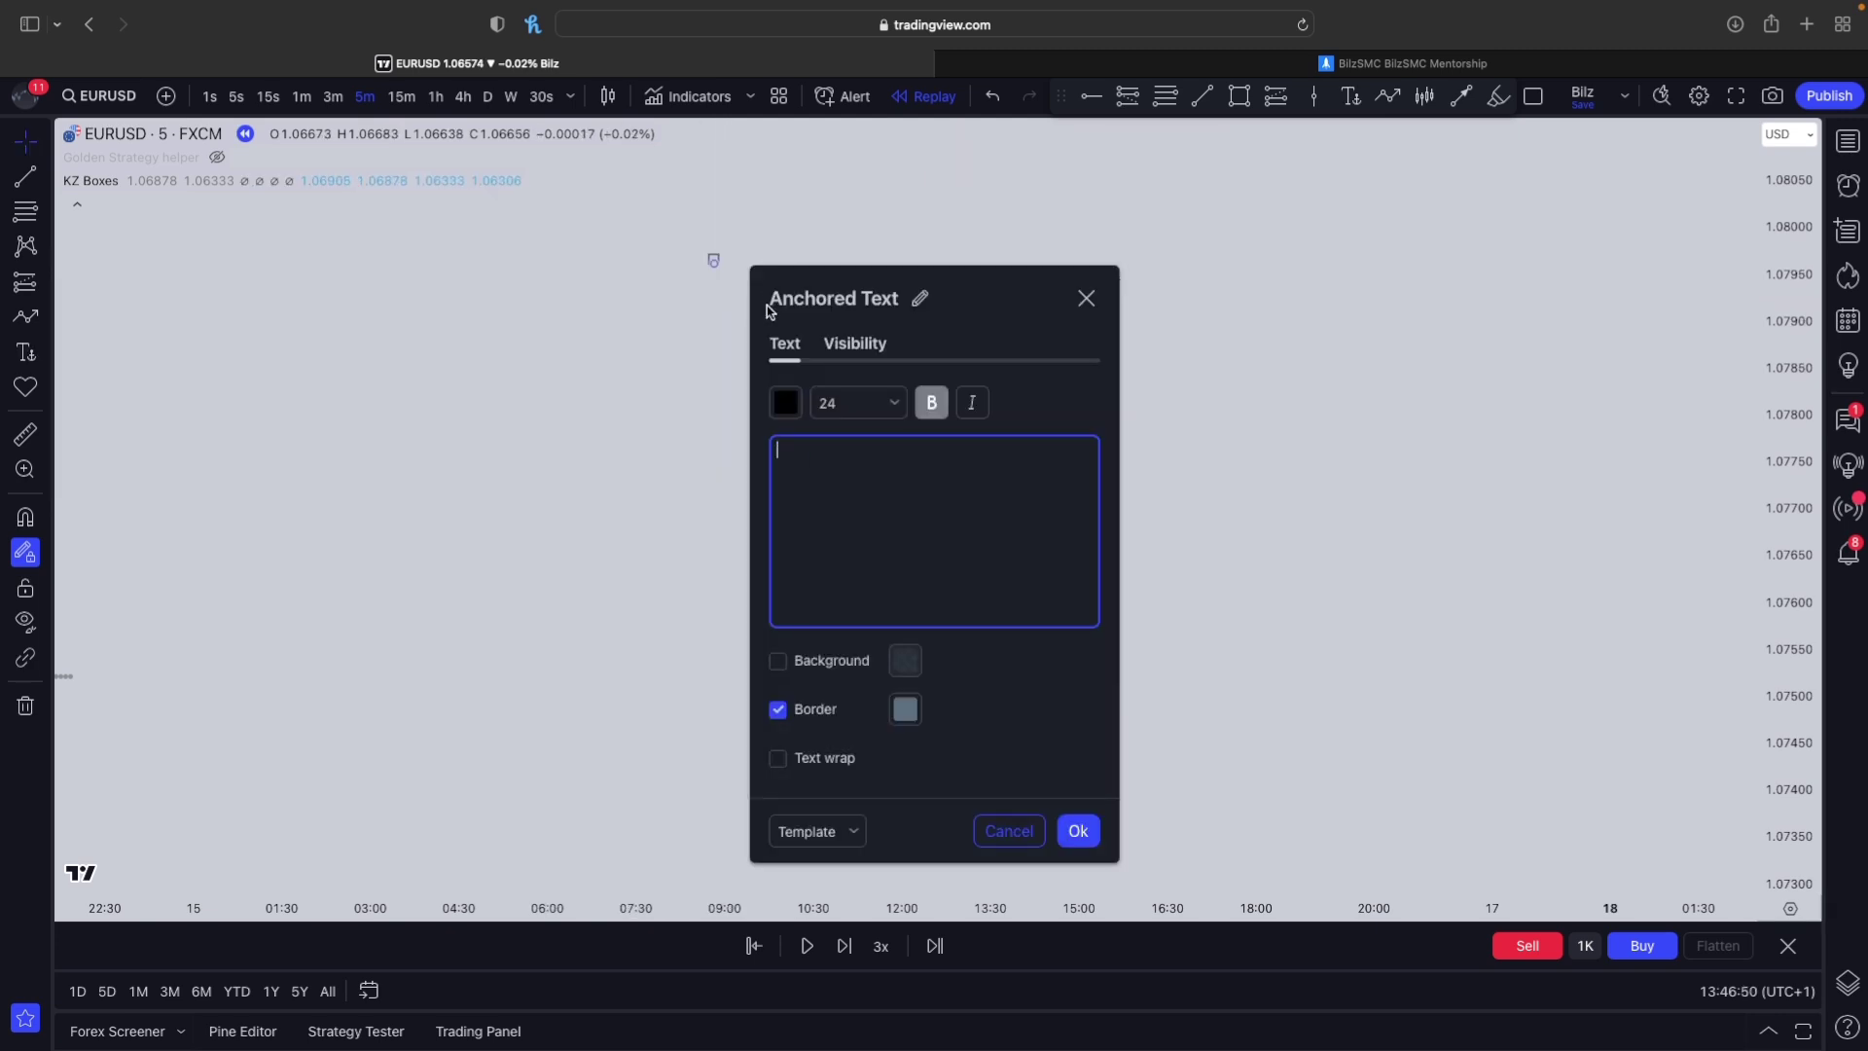
pyautogui.write('Killzone ')
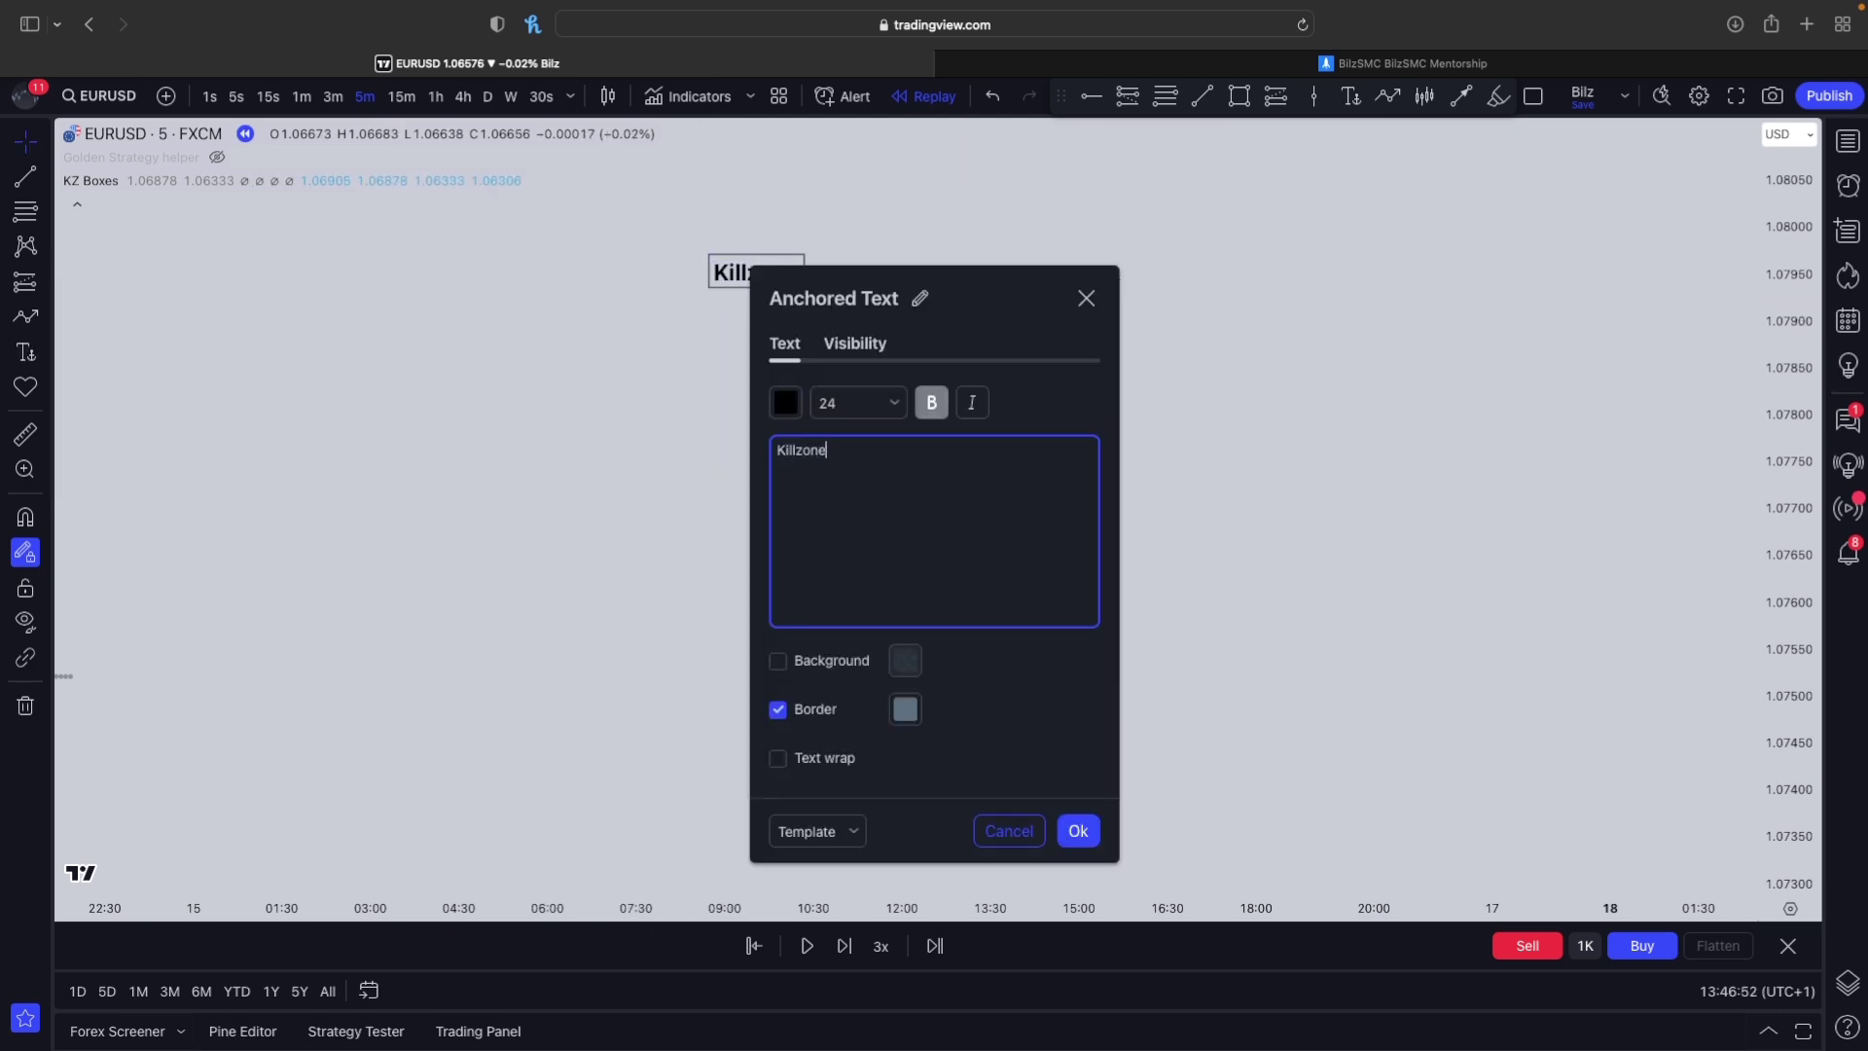
pyautogui.write('Hours')
# - Add the line "EURUSD GBPUSD NAS100 SPX500" below the note's heading, separated by a blank line
pyautogui.press('Return')
pyautogui.write('EURUSD')
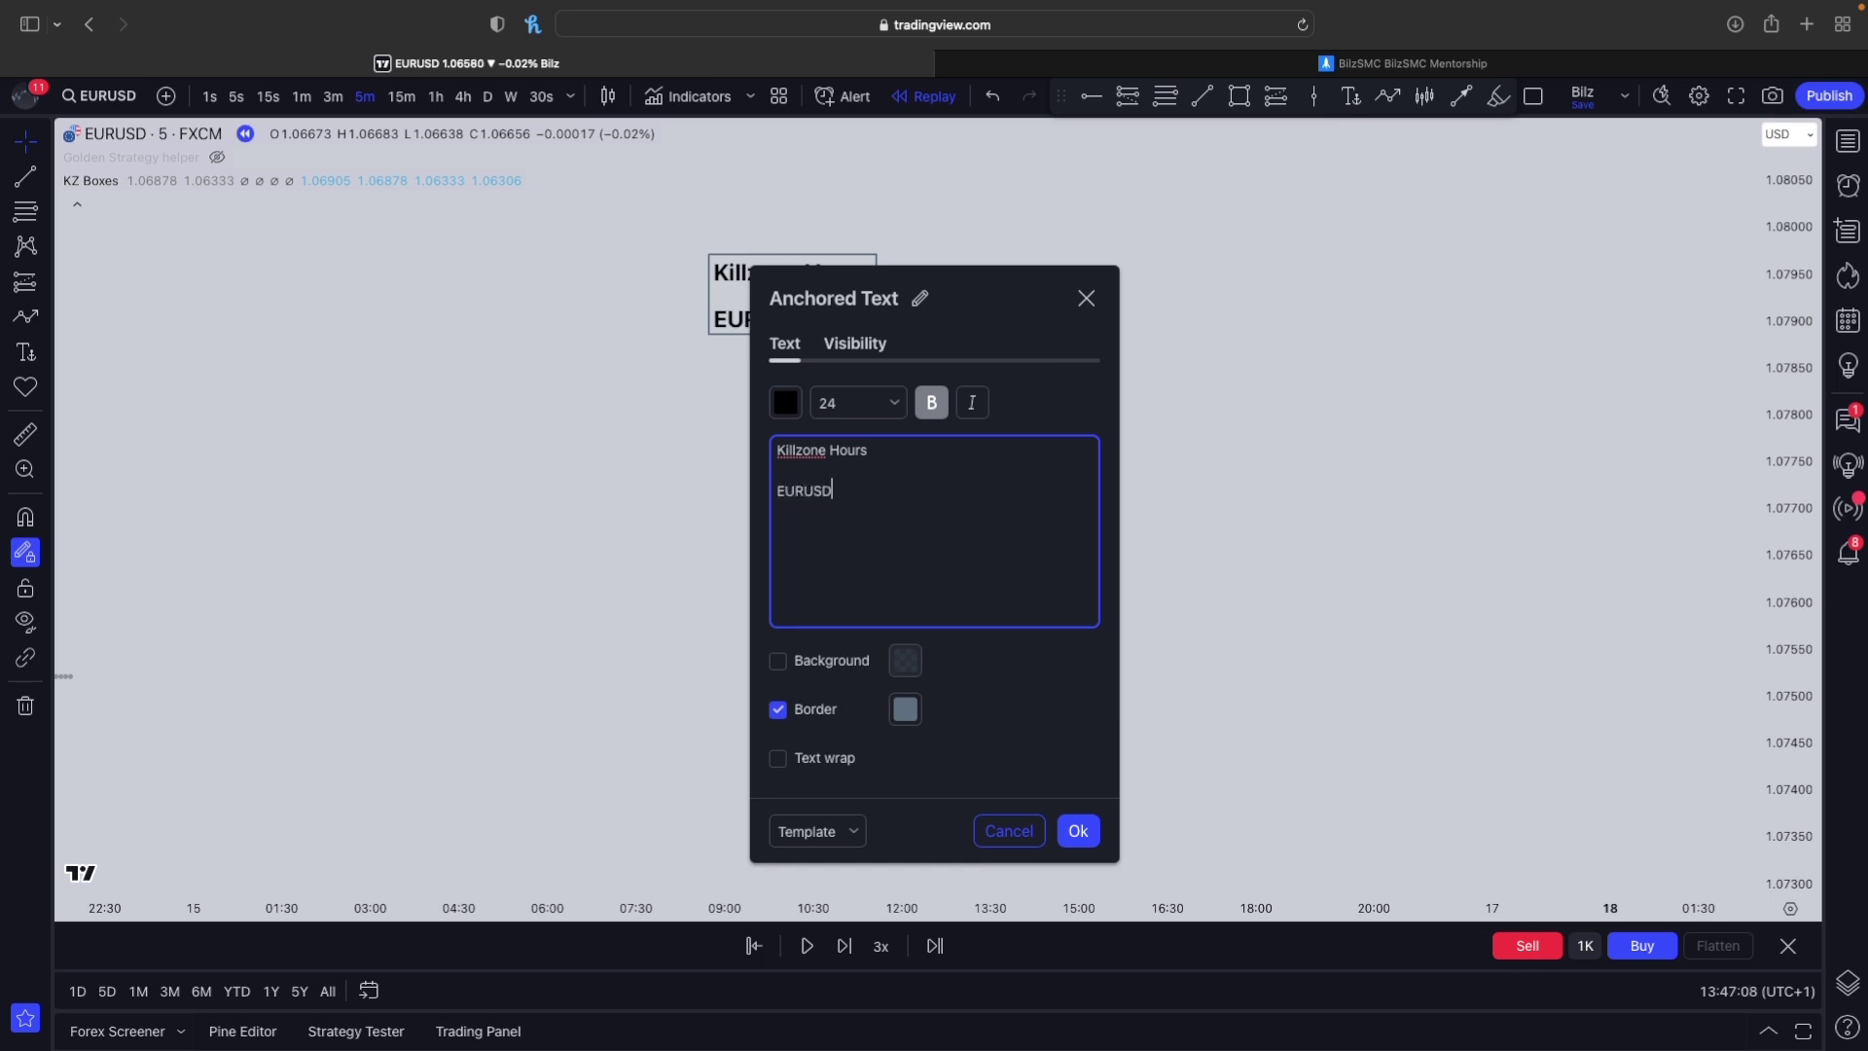
pyautogui.write(' GBPUSD ')
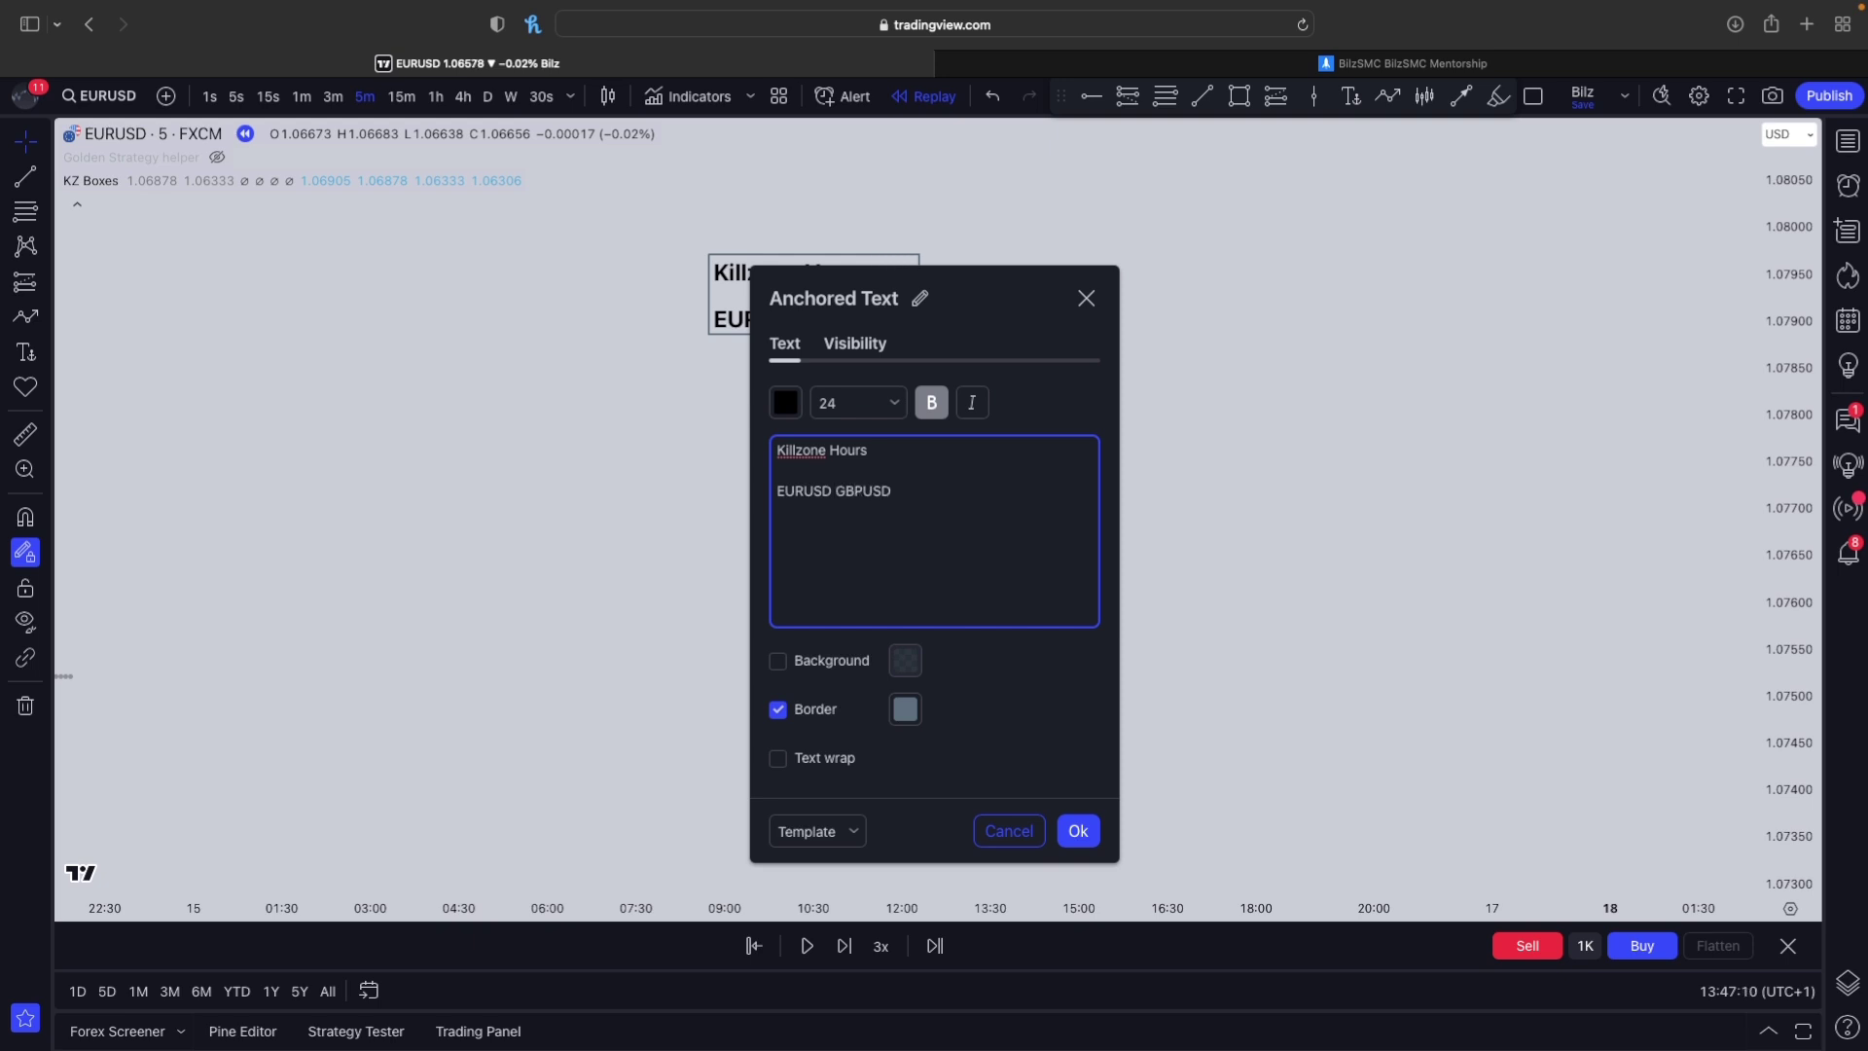
pyautogui.write('NAS100 SPX500')
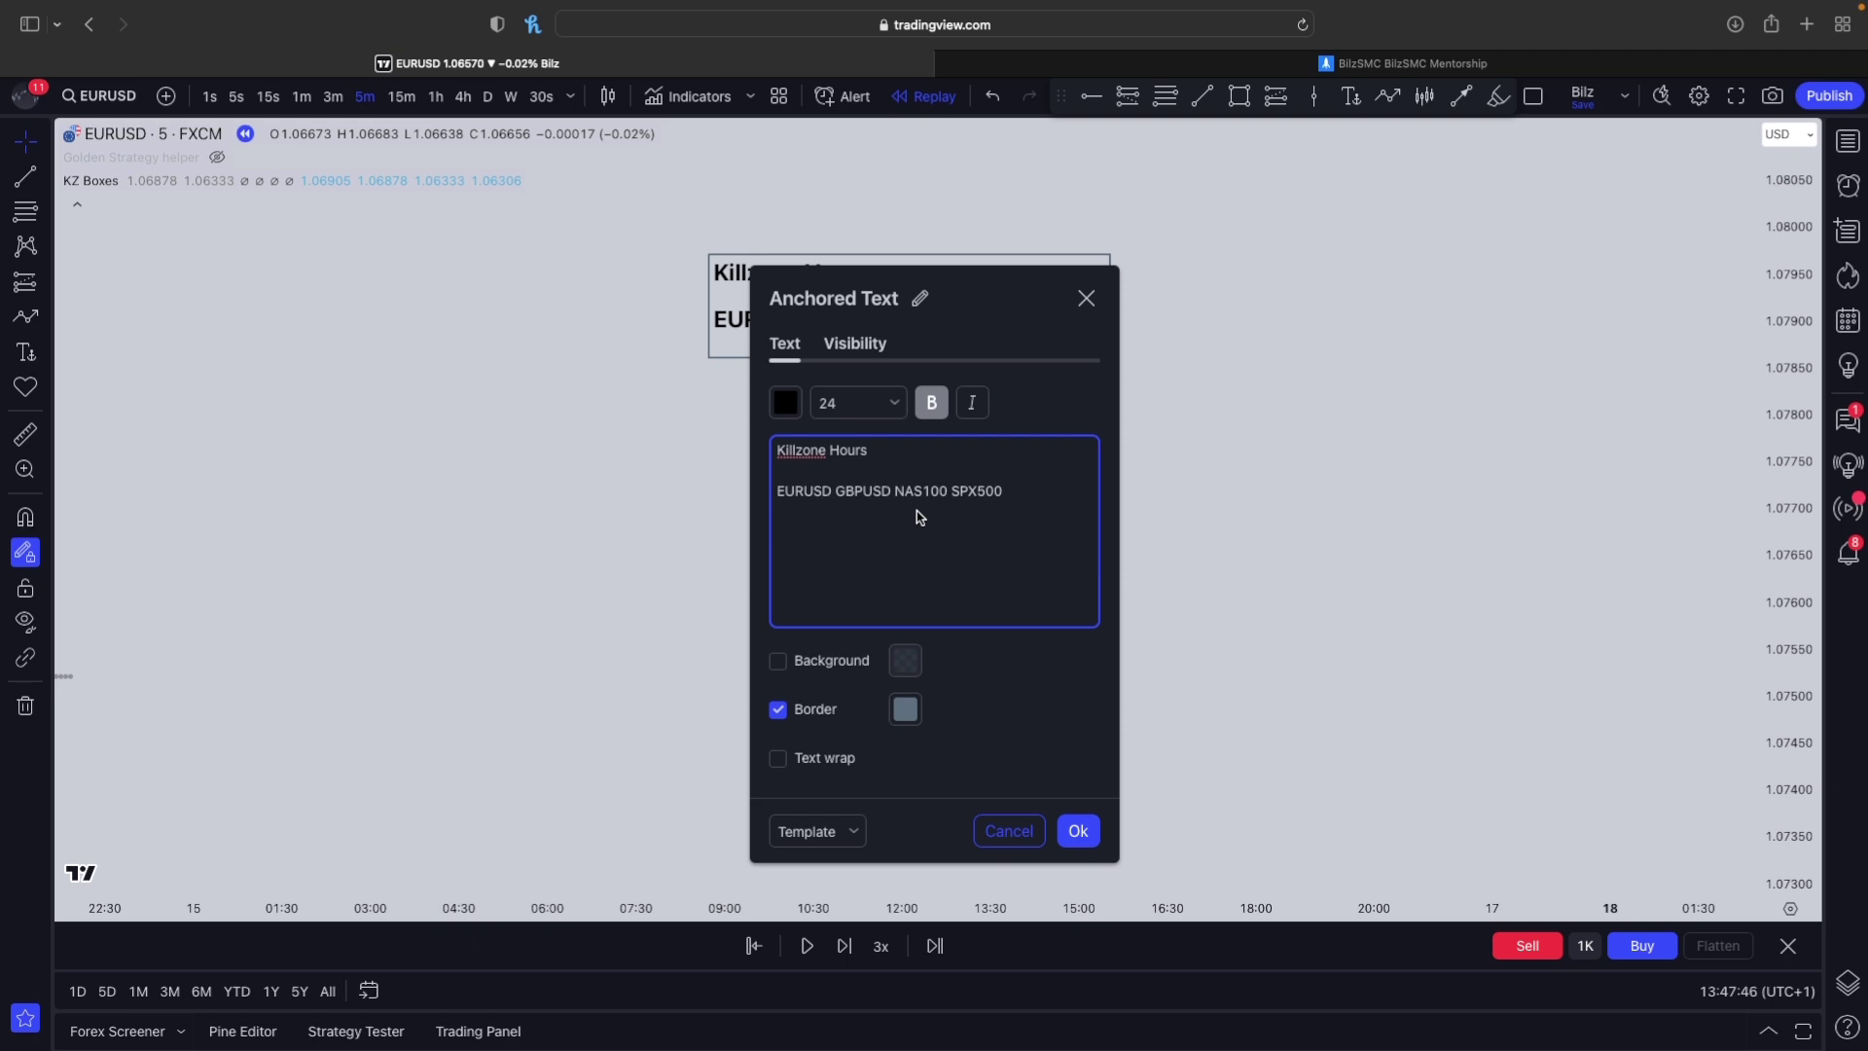
# - Add the lines "30s - 1m" and "15m,5m" to finish the note, and move it to the chart's upper-right area
pyautogui.write('30s - 1m')
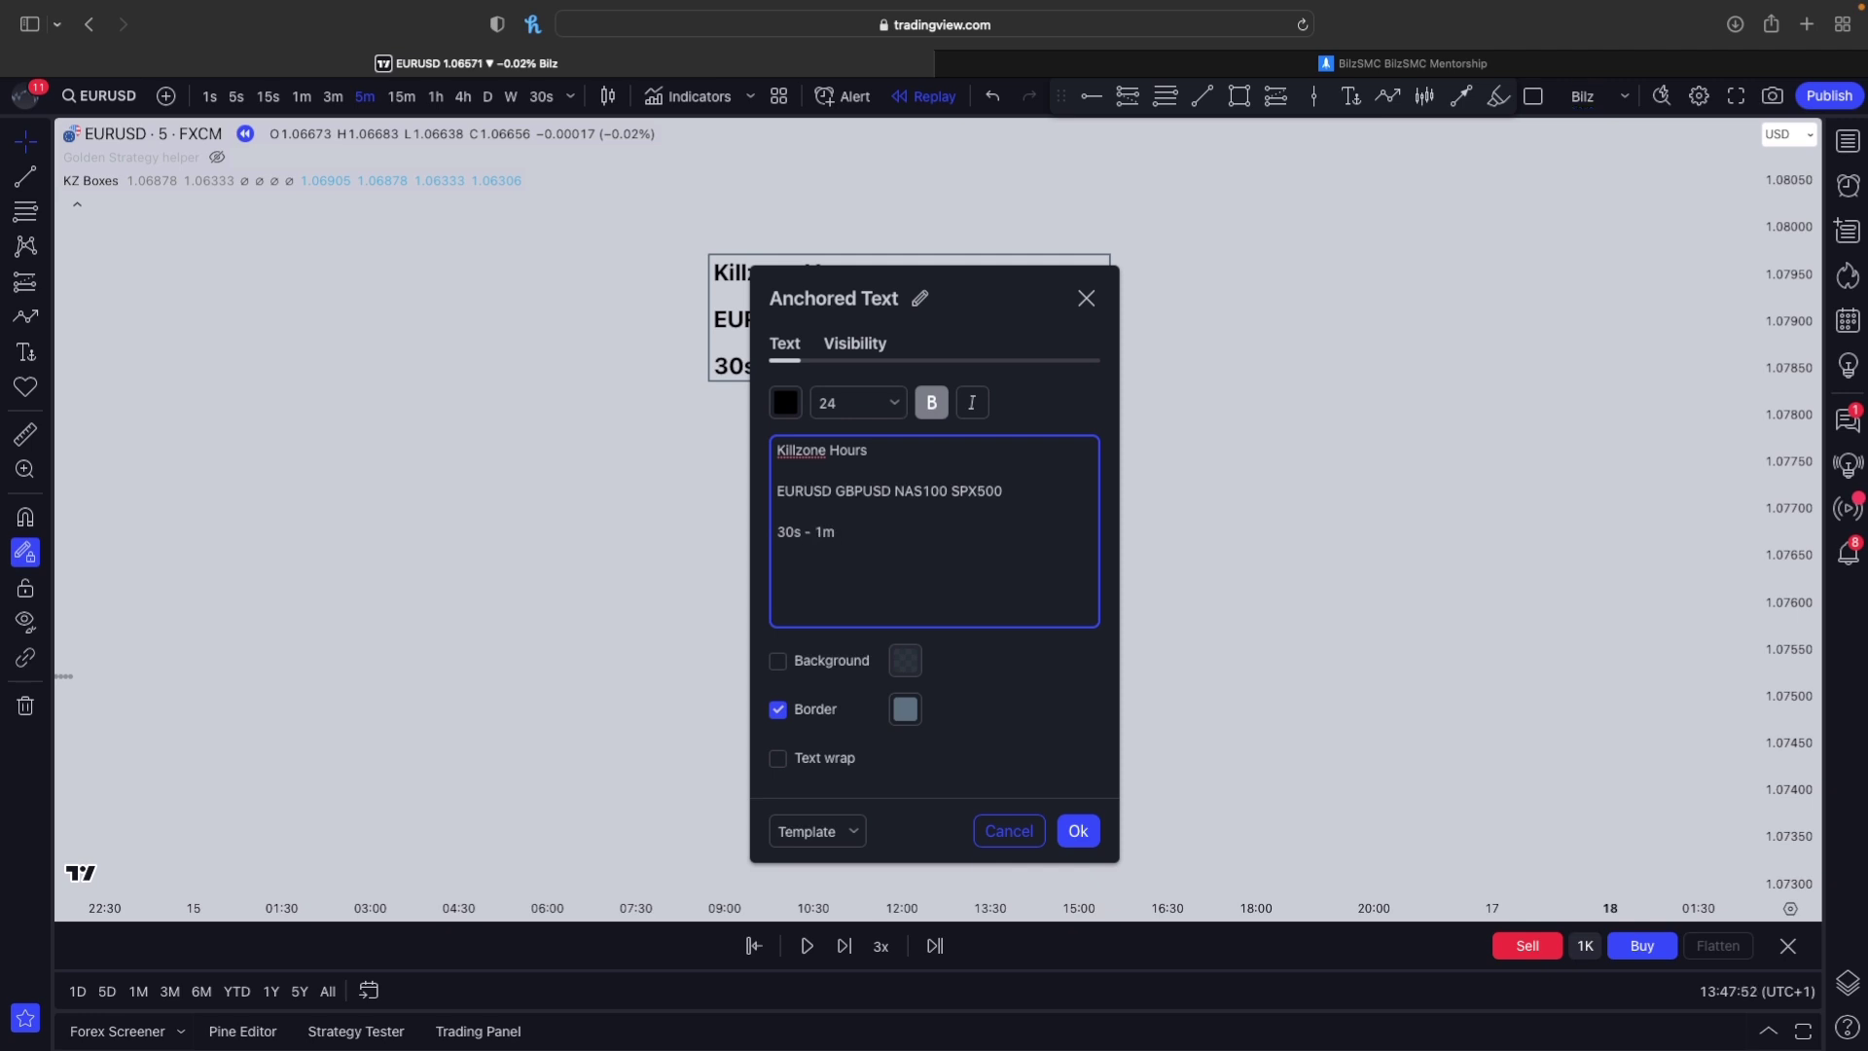
pyautogui.press('Return')
pyautogui.write('15m')
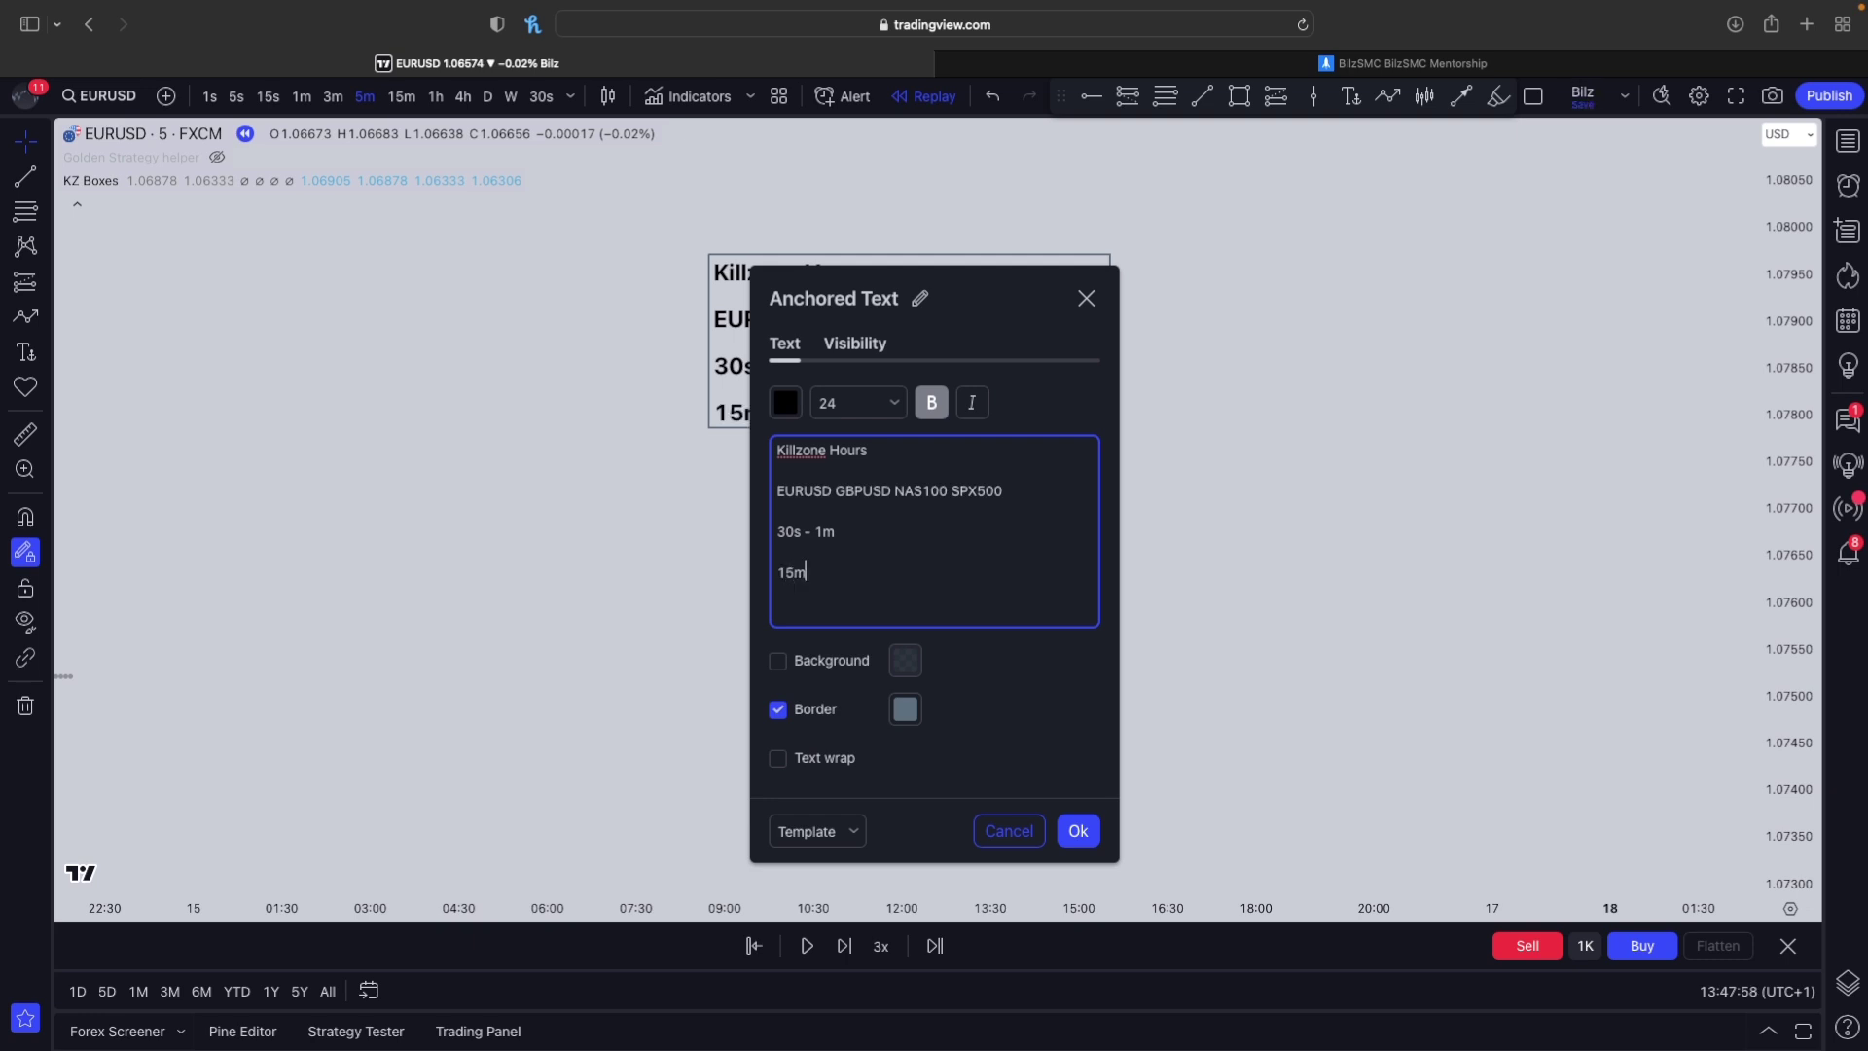
pyautogui.write(',5m')
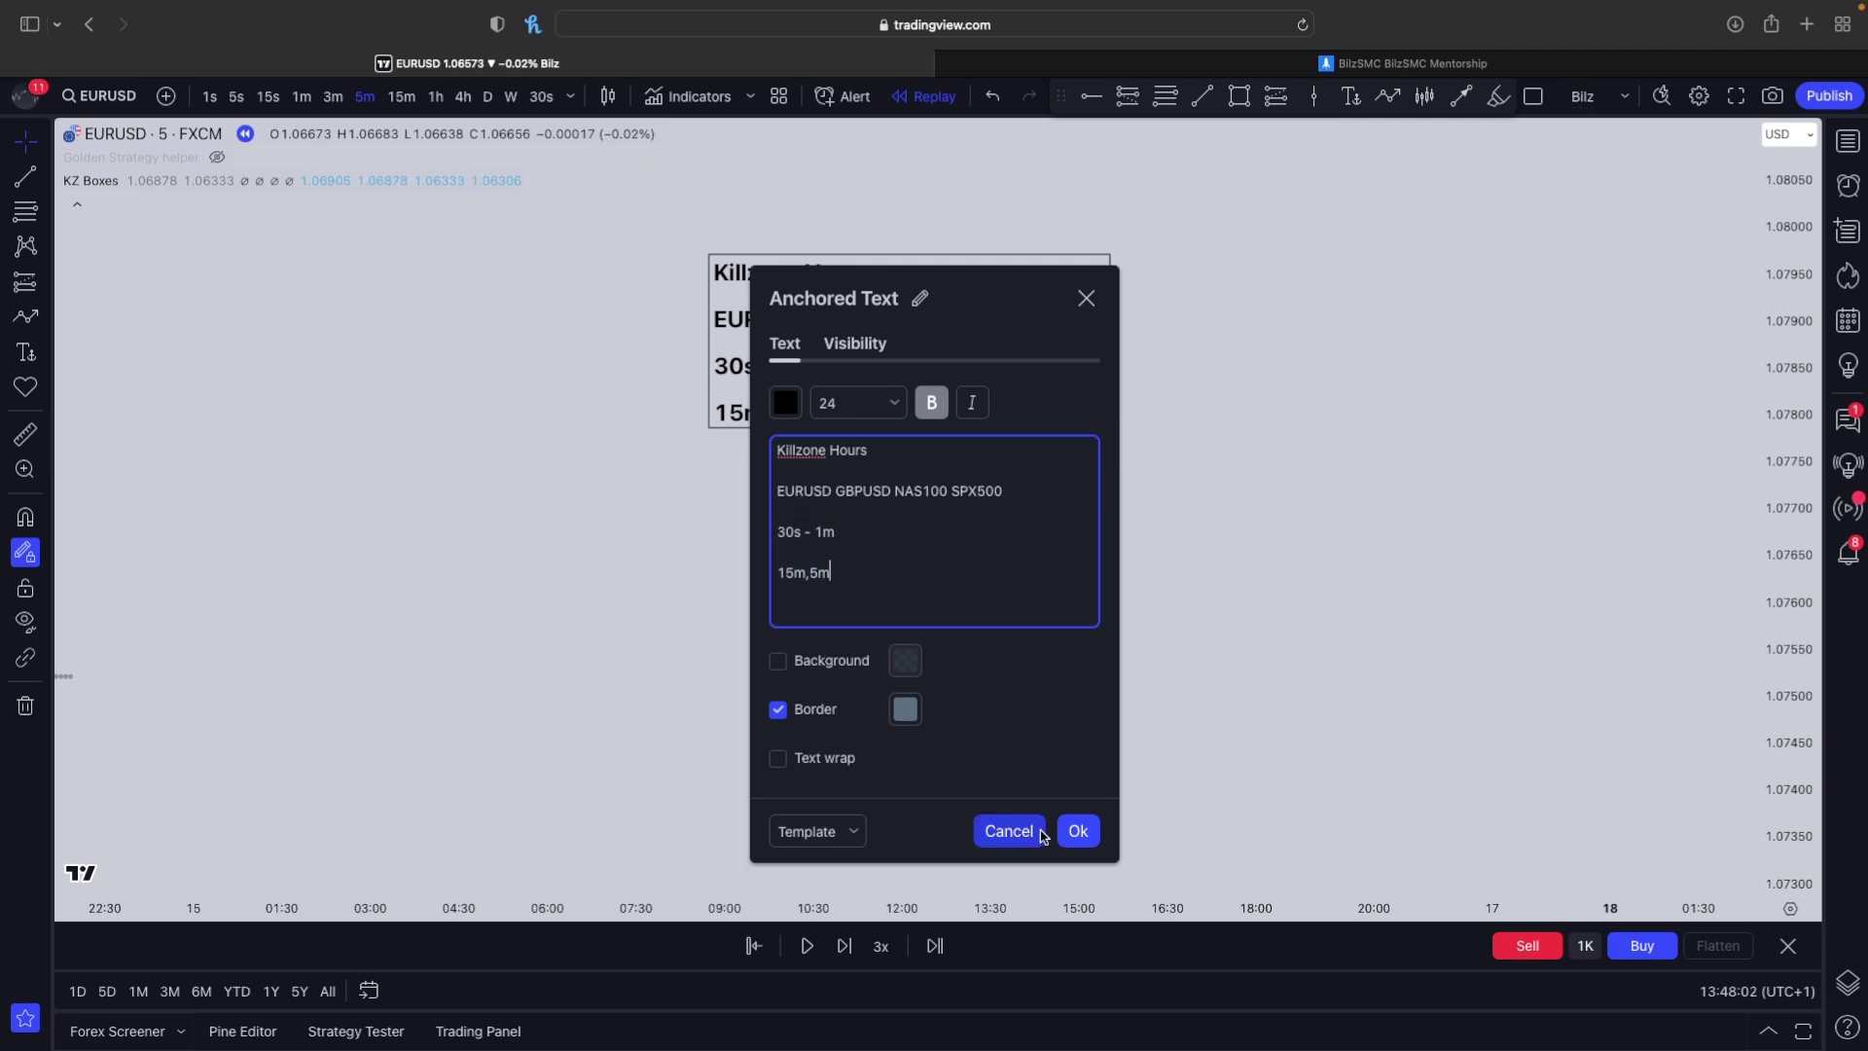
pyautogui.click(1077, 832)
pyautogui.rightClick(791, 708)
pyautogui.moveTo(807, 414); pyautogui.dragTo(1357, 380)
# - Draw vertical lines at 08:30 and 10:30 on 15 Sep '23, at the two edges of the yellow session box
pyautogui.moveTo(1060, 681); pyautogui.dragTo(1080, 144)
pyautogui.moveTo(1100, 368); pyautogui.dragTo(1075, 180)
pyautogui.click(1314, 97)
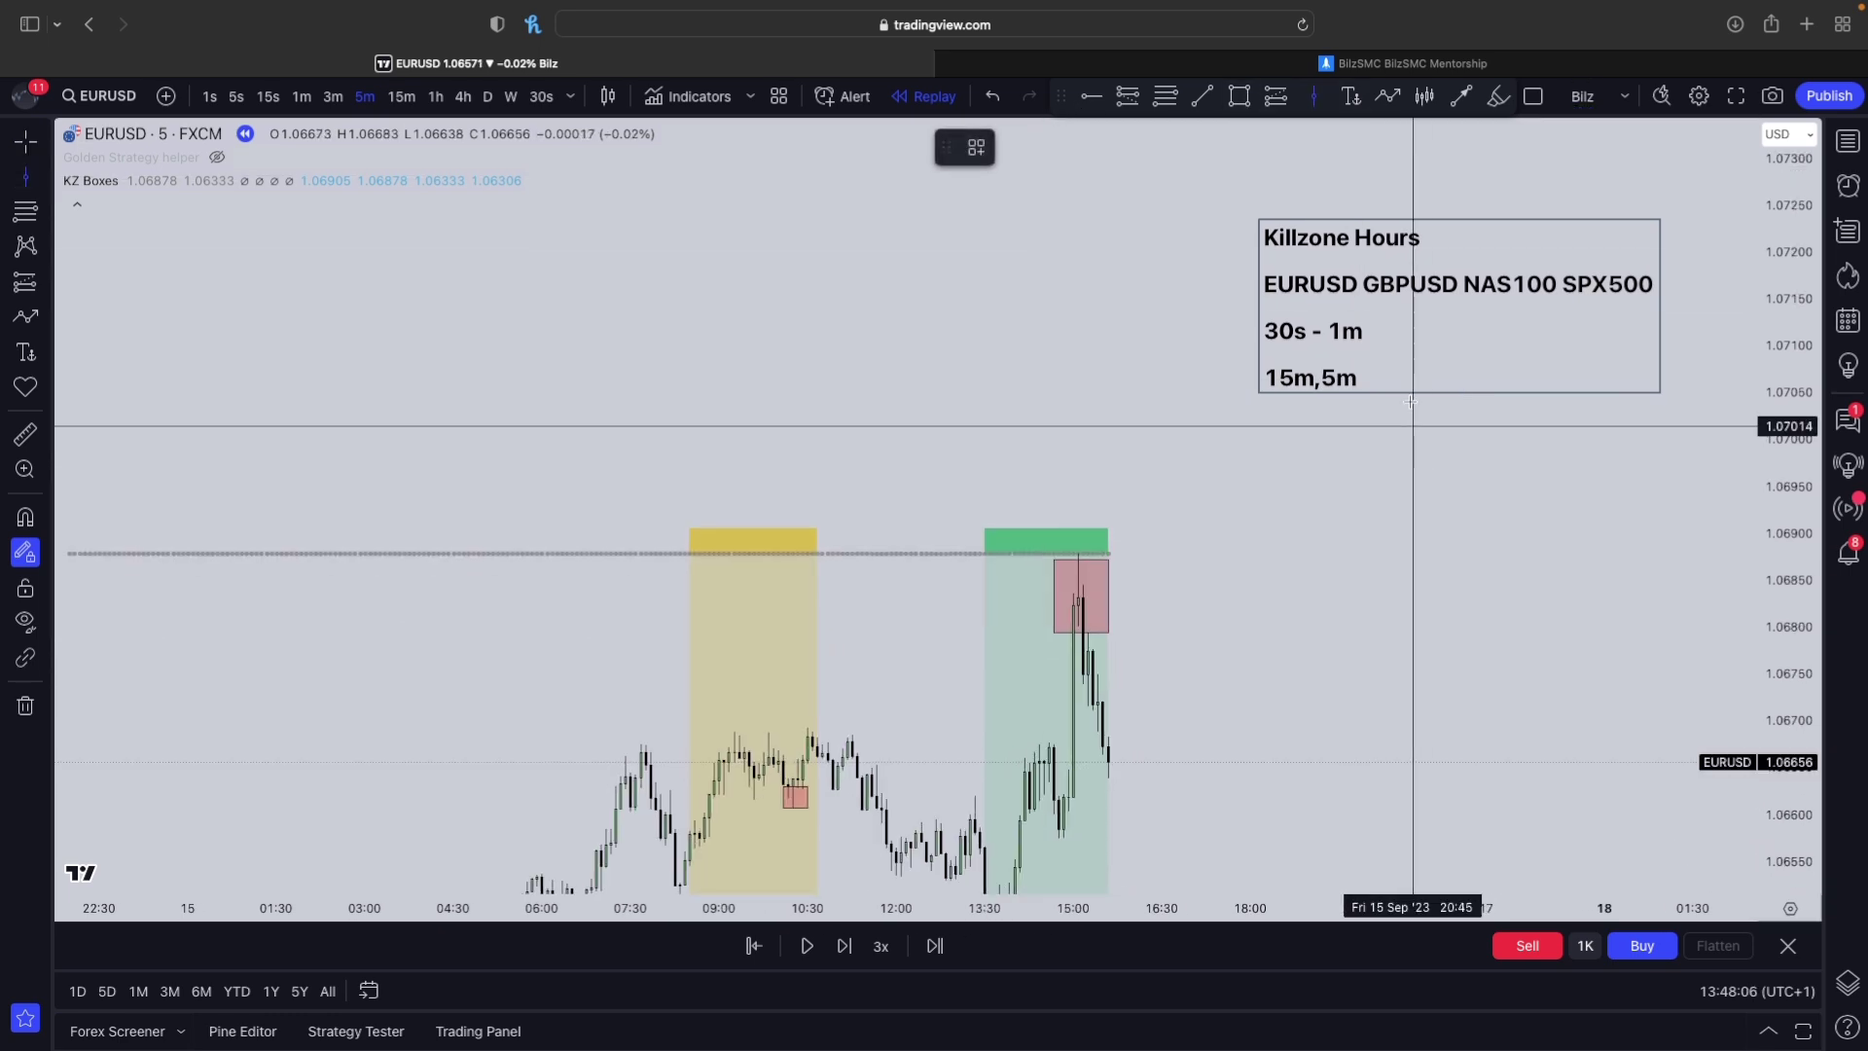
pyautogui.click(689, 247)
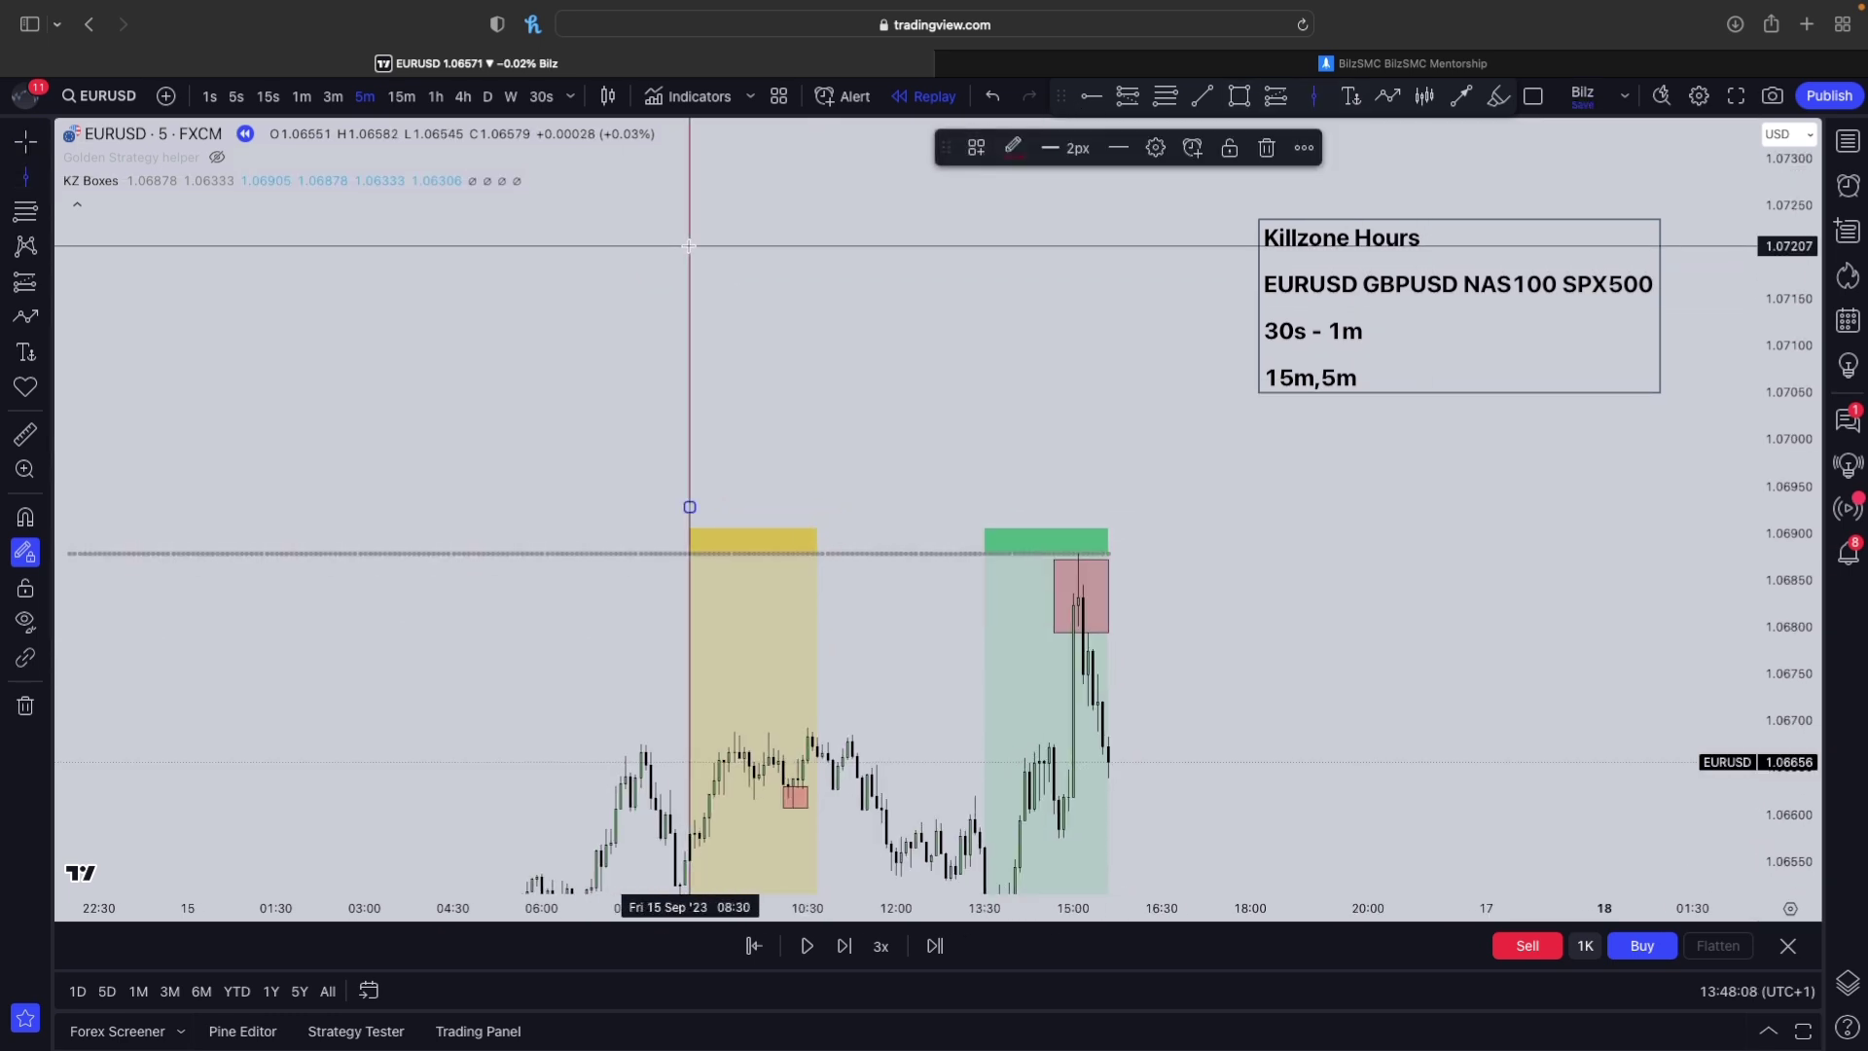
pyautogui.click(808, 253)
pyautogui.press('Escape')
# - Draw a zigzag price path with the Path tool in an empty chart area, from about midnight to the 08:30 vertical line
pyautogui.moveTo(877, 321); pyautogui.dragTo(964, 838)
pyautogui.moveTo(535, 273)
pyautogui.mouseDown()
pyautogui.moveTo(505, 530)
pyautogui.moveTo(600, 723)
pyautogui.mouseUp()
pyautogui.scroll(3, 496, 699)
pyautogui.scroll(-2, 497, 699)
pyautogui.moveTo(480, 593); pyautogui.dragTo(643, 697)
pyautogui.moveTo(724, 642); pyautogui.dragTo(966, 649)
pyautogui.scroll(3, 572, 597)
pyautogui.hscroll(-1, 575, 597)
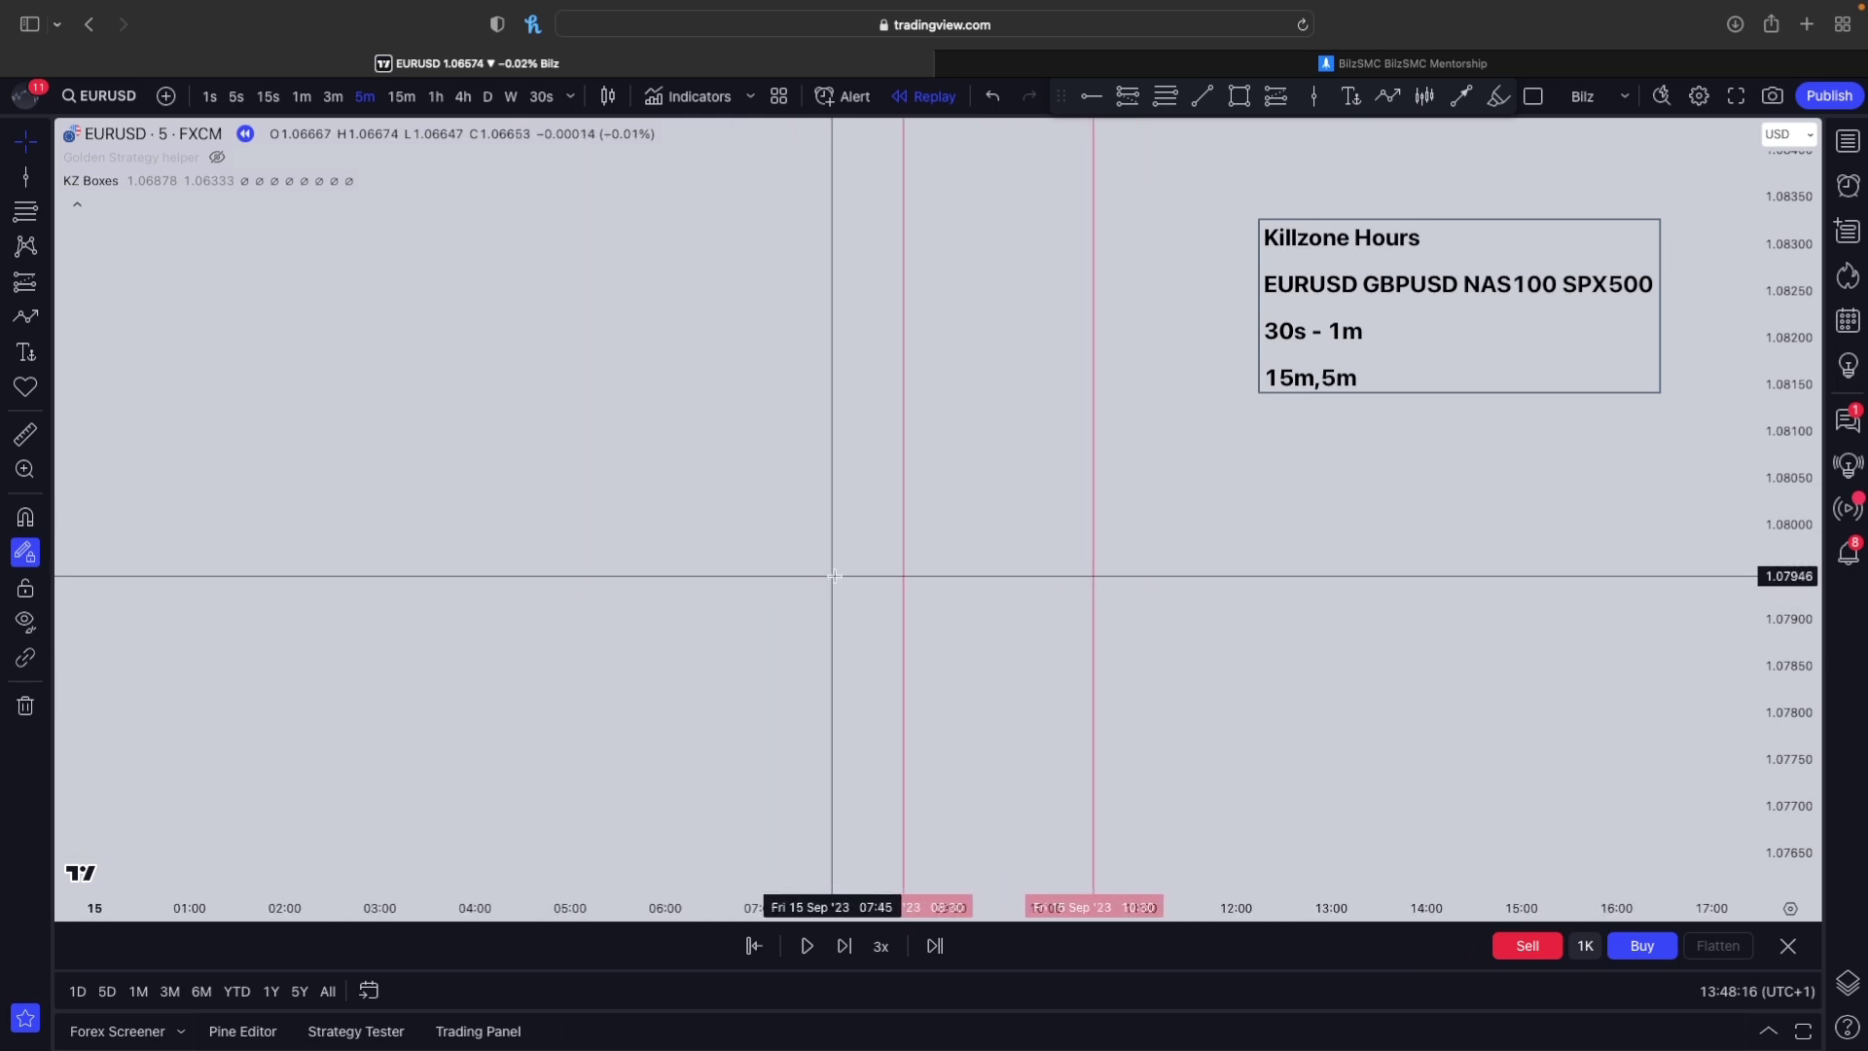
pyautogui.click(1388, 96)
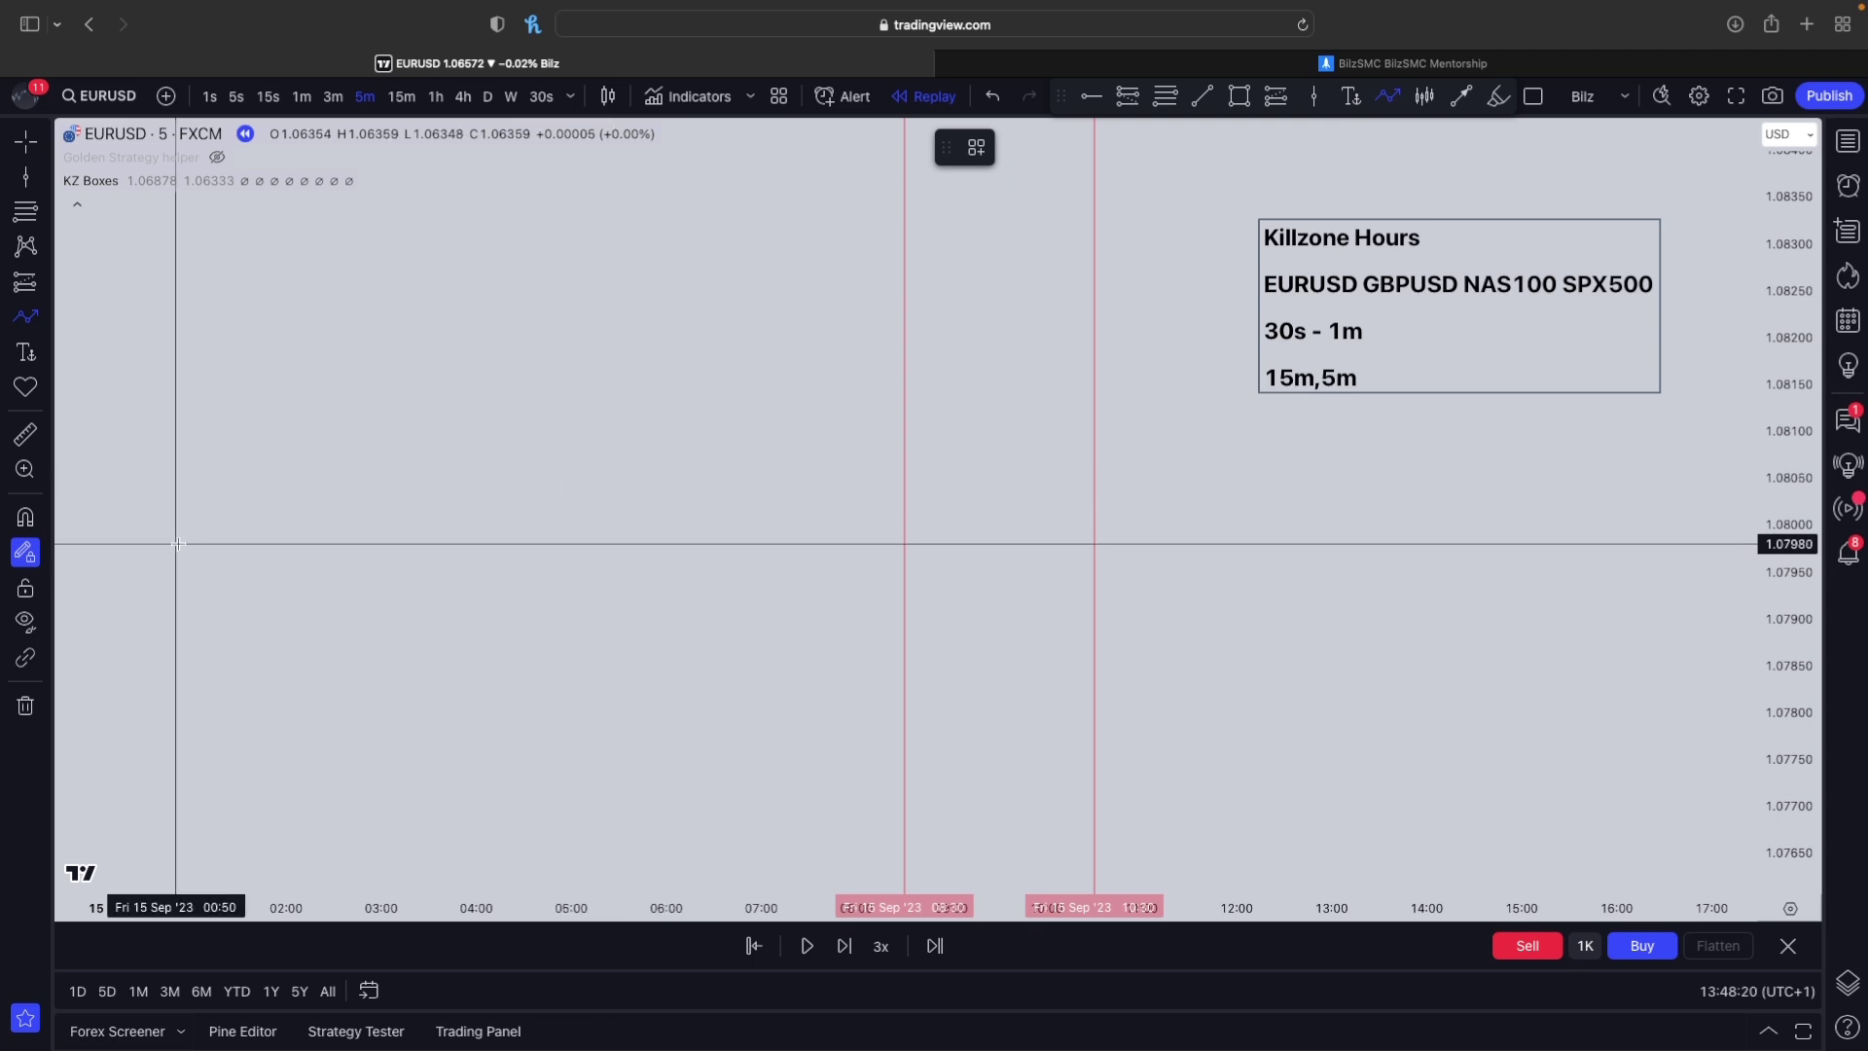
pyautogui.click(74, 677)
pyautogui.click(169, 491)
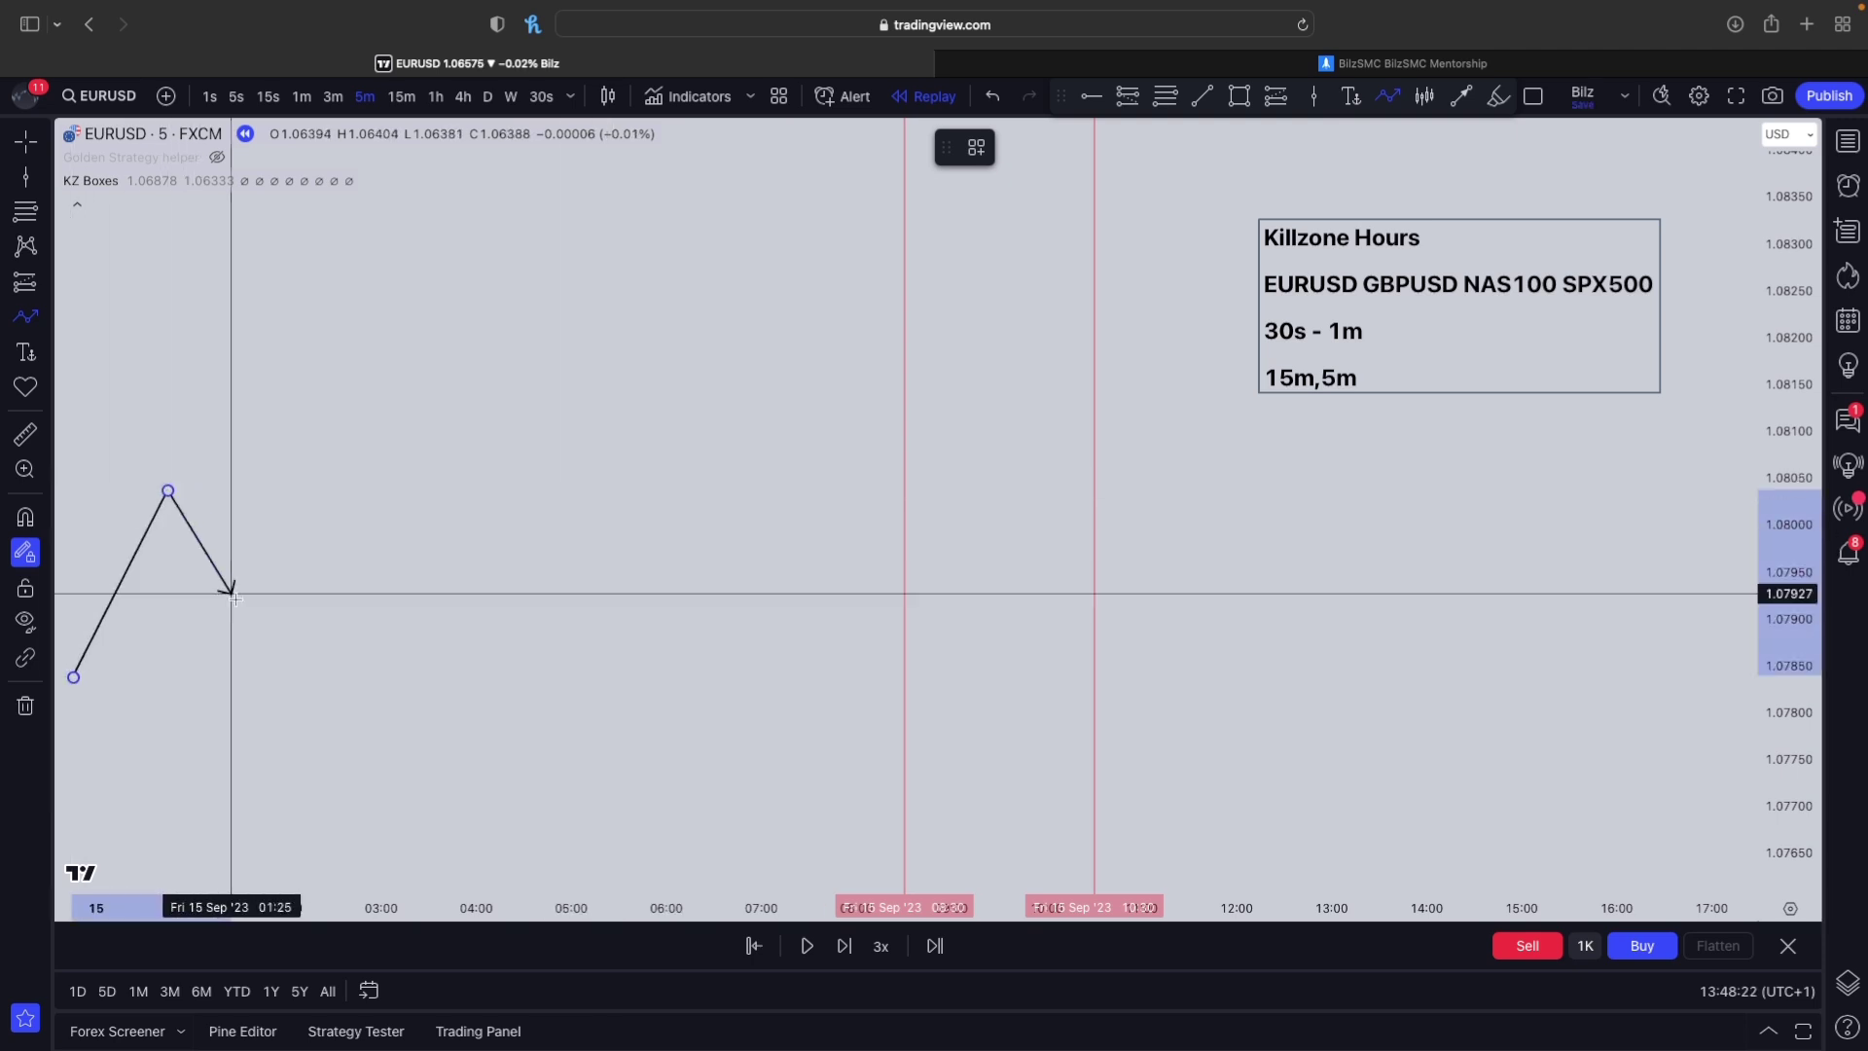
pyautogui.click(238, 598)
pyautogui.click(319, 397)
pyautogui.click(389, 735)
pyautogui.click(493, 451)
pyautogui.click(605, 640)
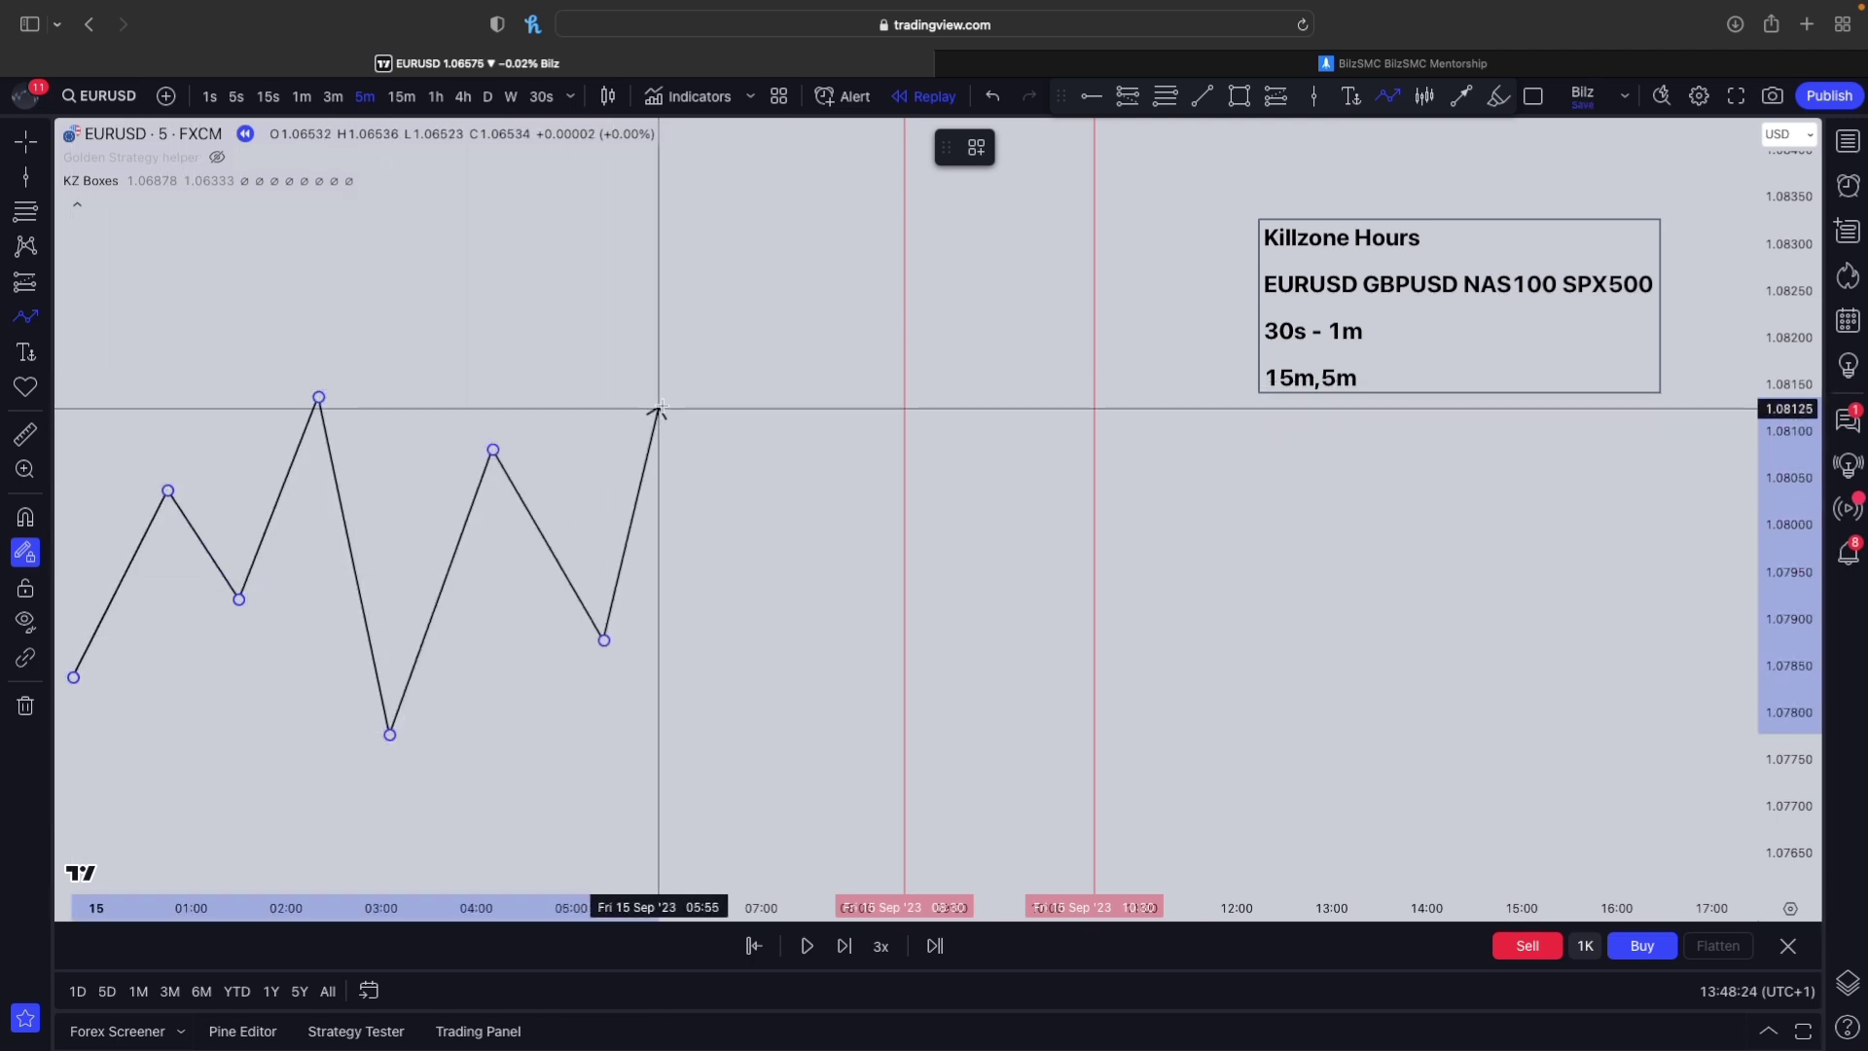
pyautogui.click(667, 397)
pyautogui.click(762, 672)
pyautogui.click(818, 533)
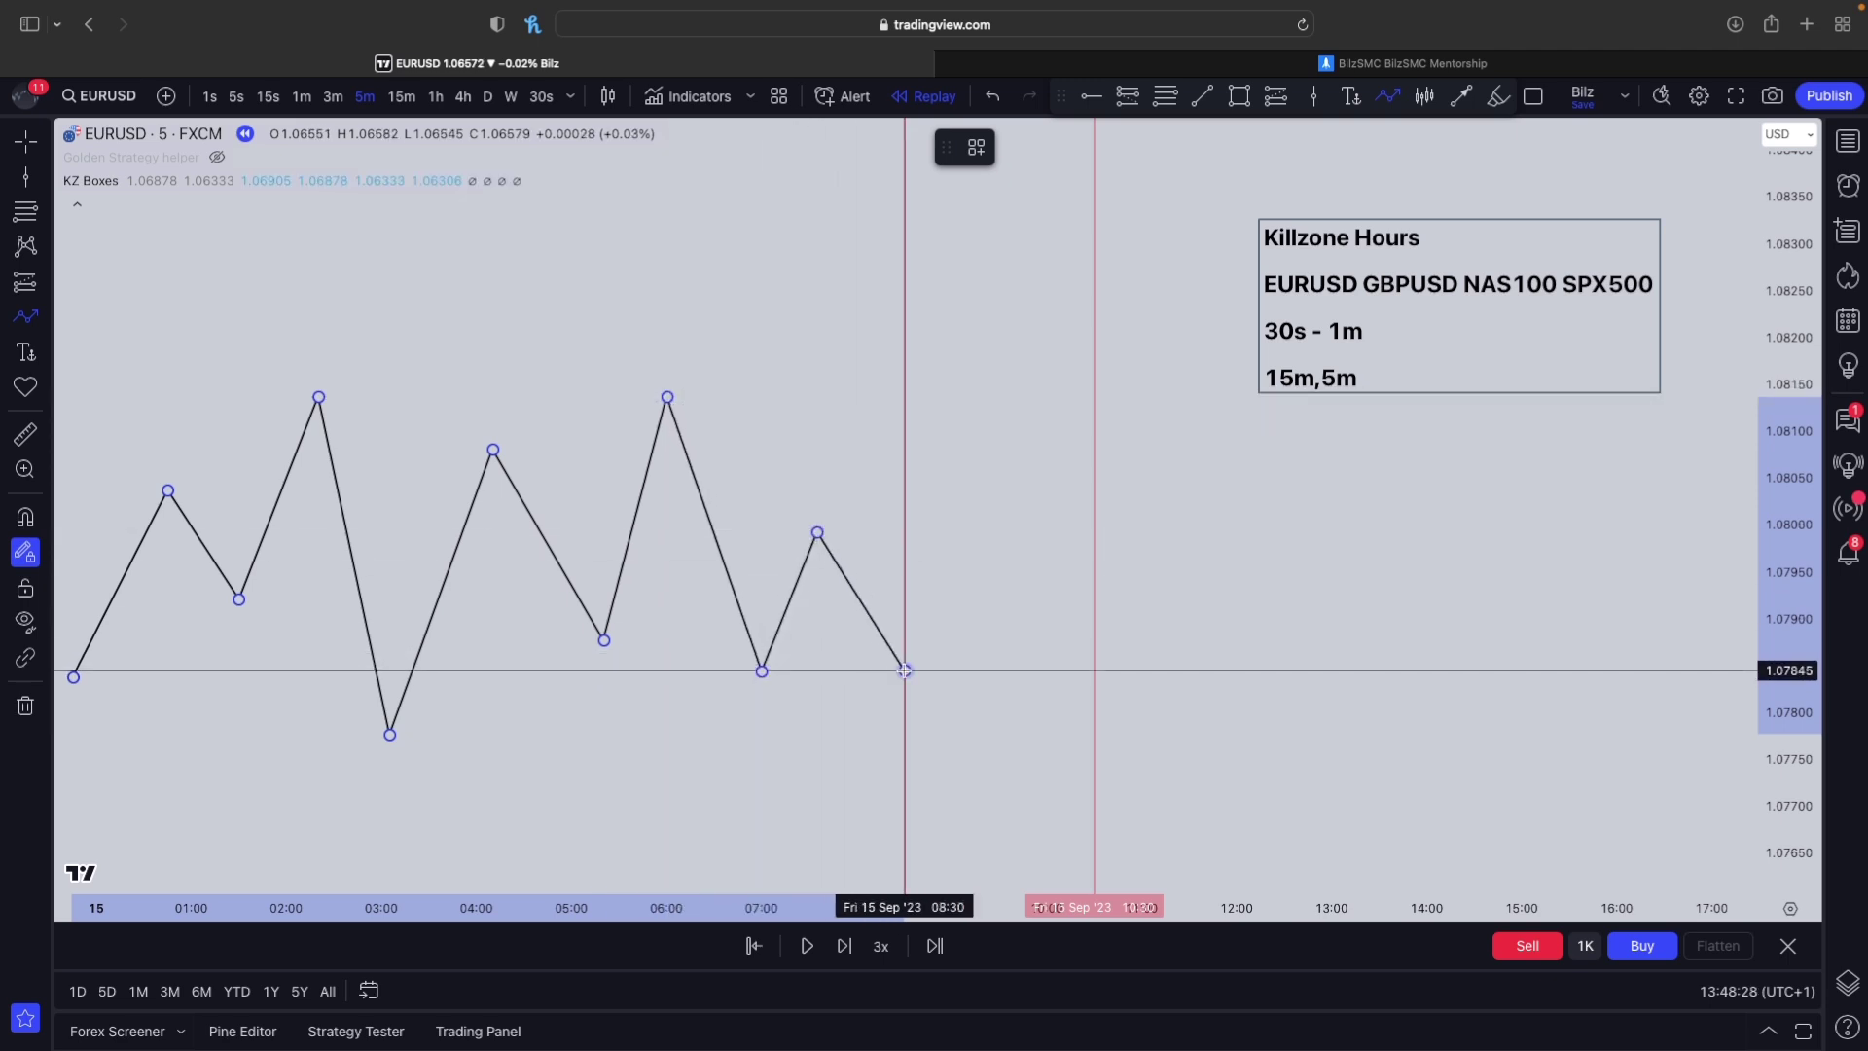
pyautogui.doubleClick(905, 672)
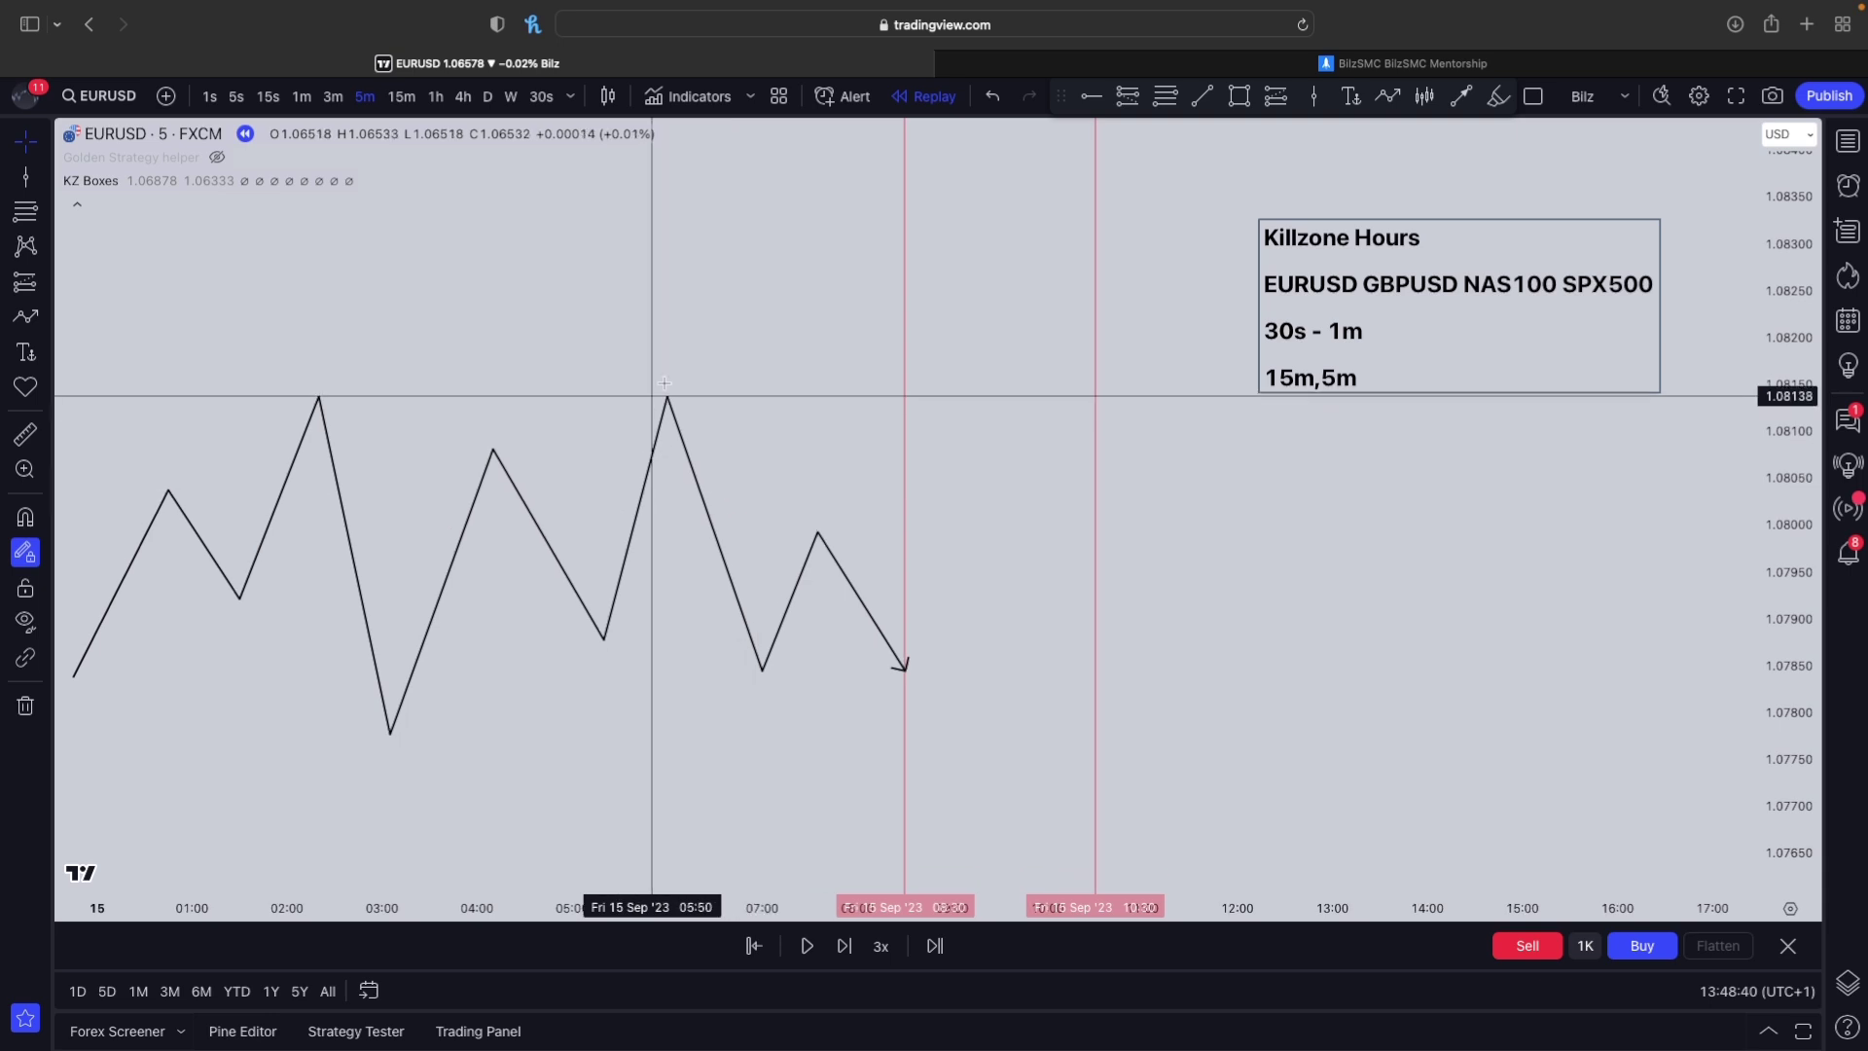
# - Draw a horizontal trend line at about 1.08138 from the zigzag's first high peak to about 11:30, past the second vertical line
pyautogui.hscroll(-1, 651, 396)
pyautogui.click(1203, 96)
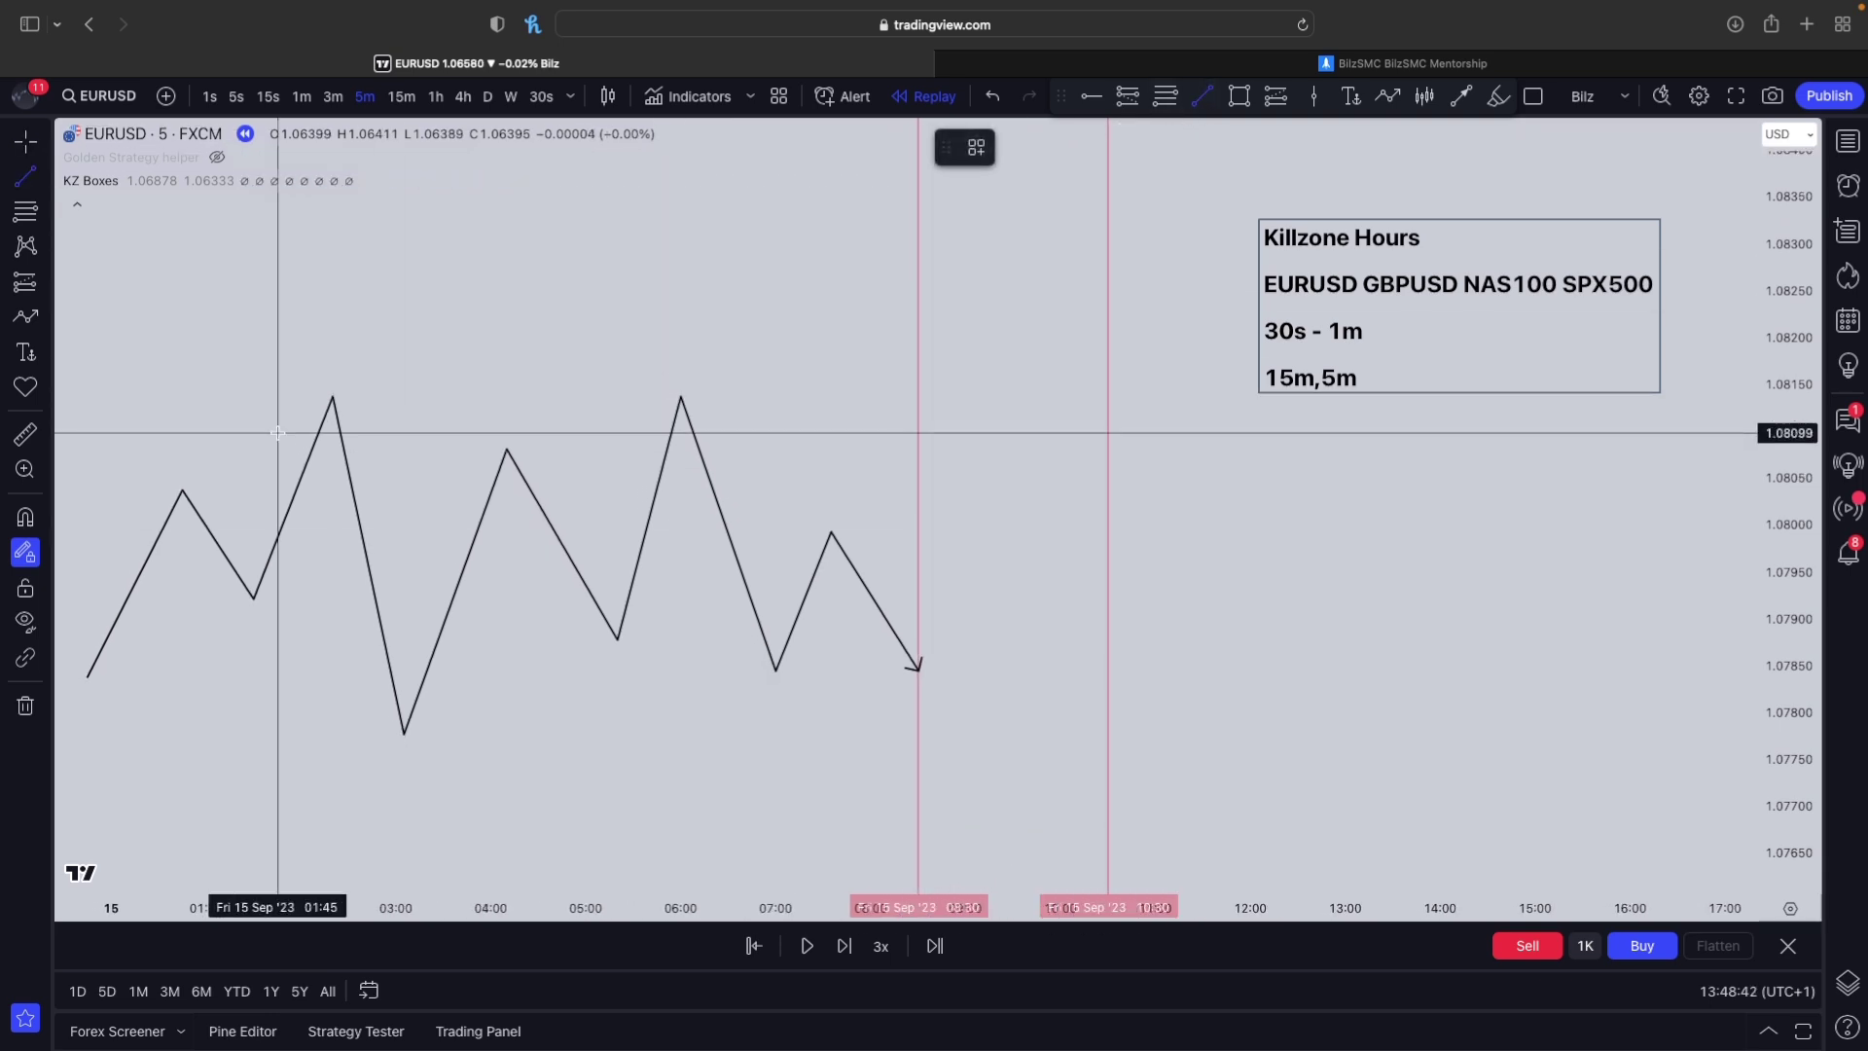
pyautogui.click(340, 397)
pyautogui.click(1208, 397)
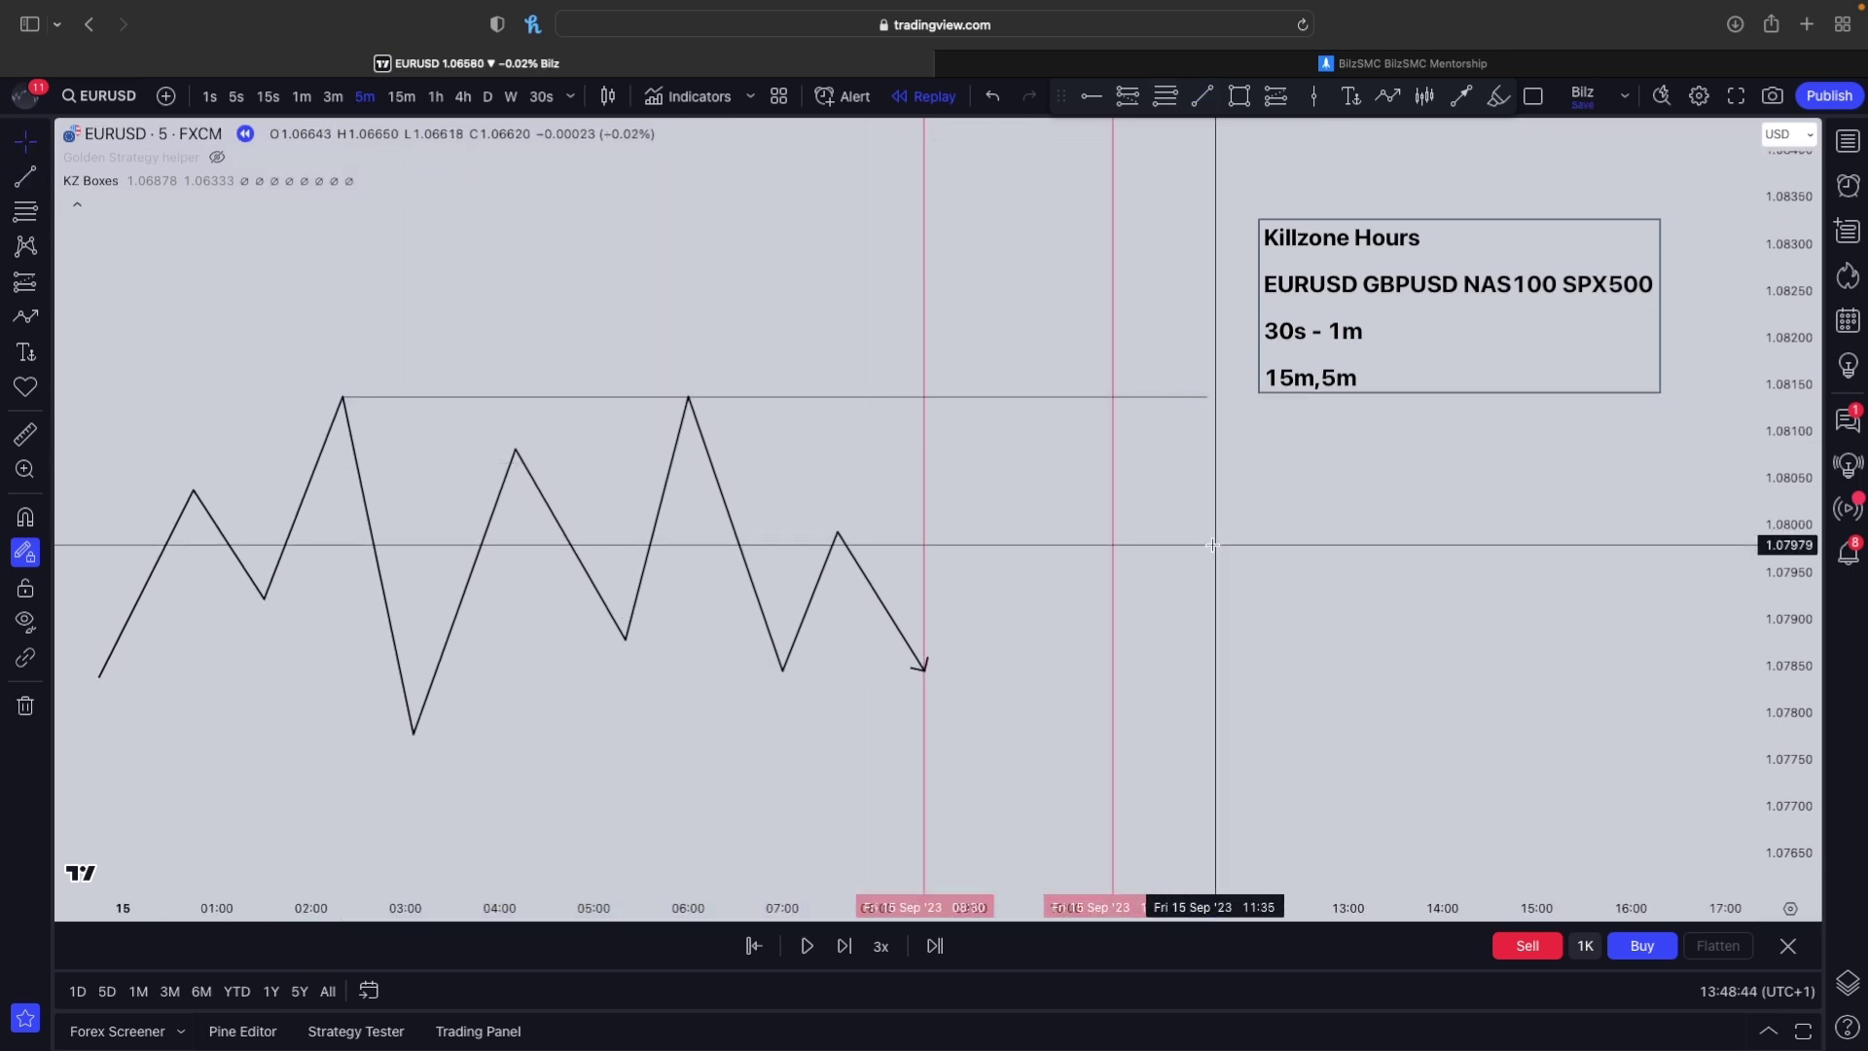
# - Move the zigzag's 06:00 peak below the horizontal line and back up to it
pyautogui.click(690, 399)
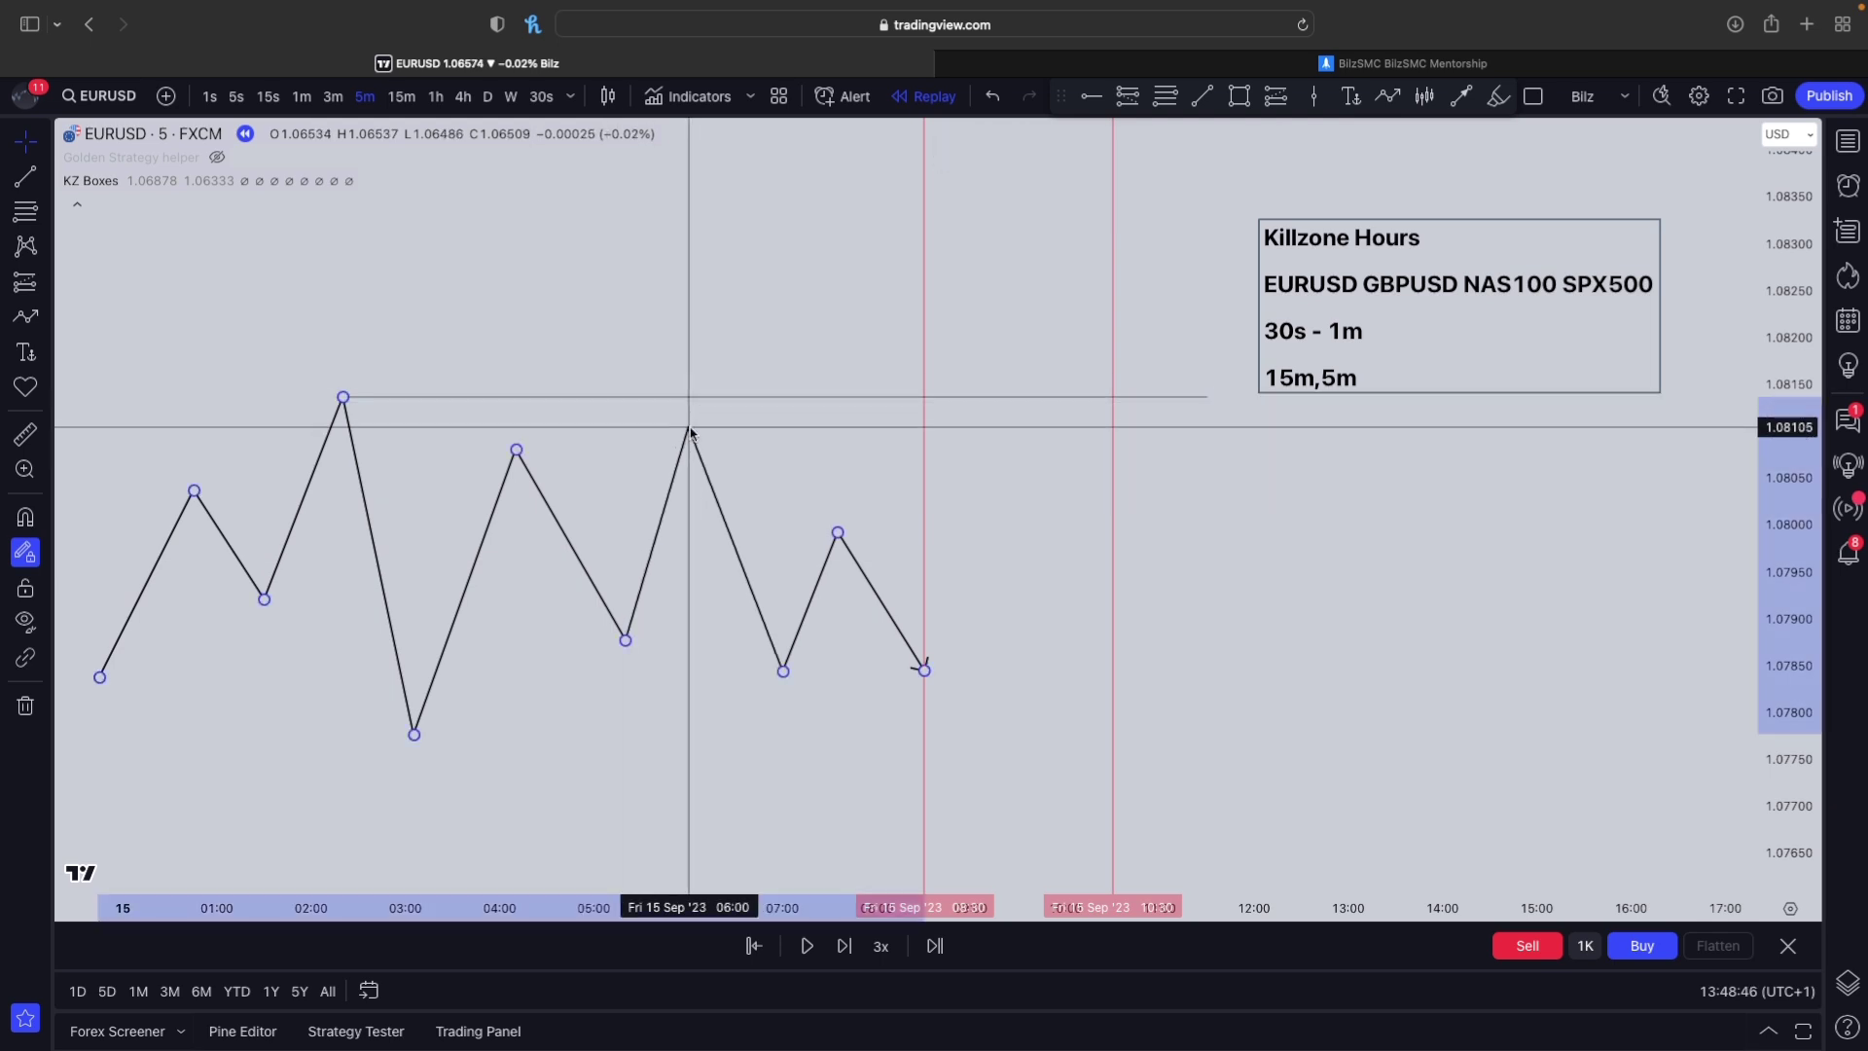
pyautogui.moveTo(690, 396); pyautogui.dragTo(689, 397)
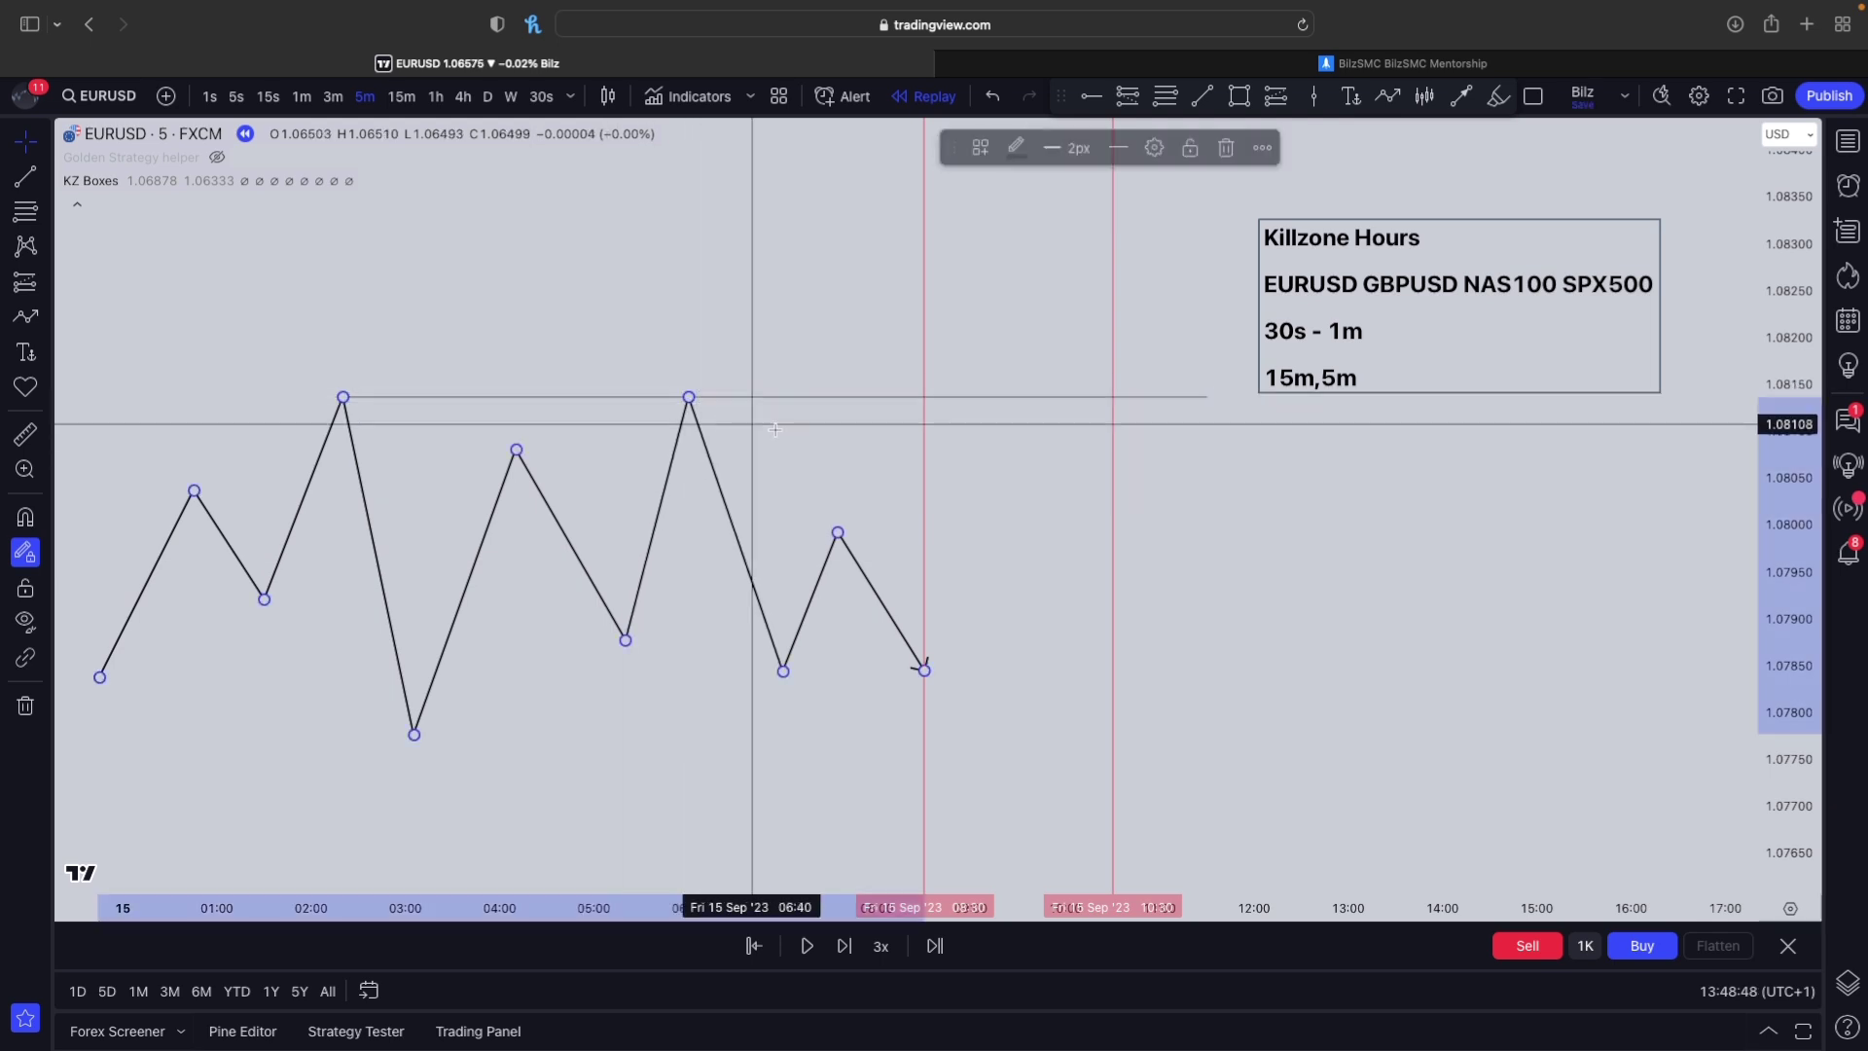
pyautogui.click(754, 422)
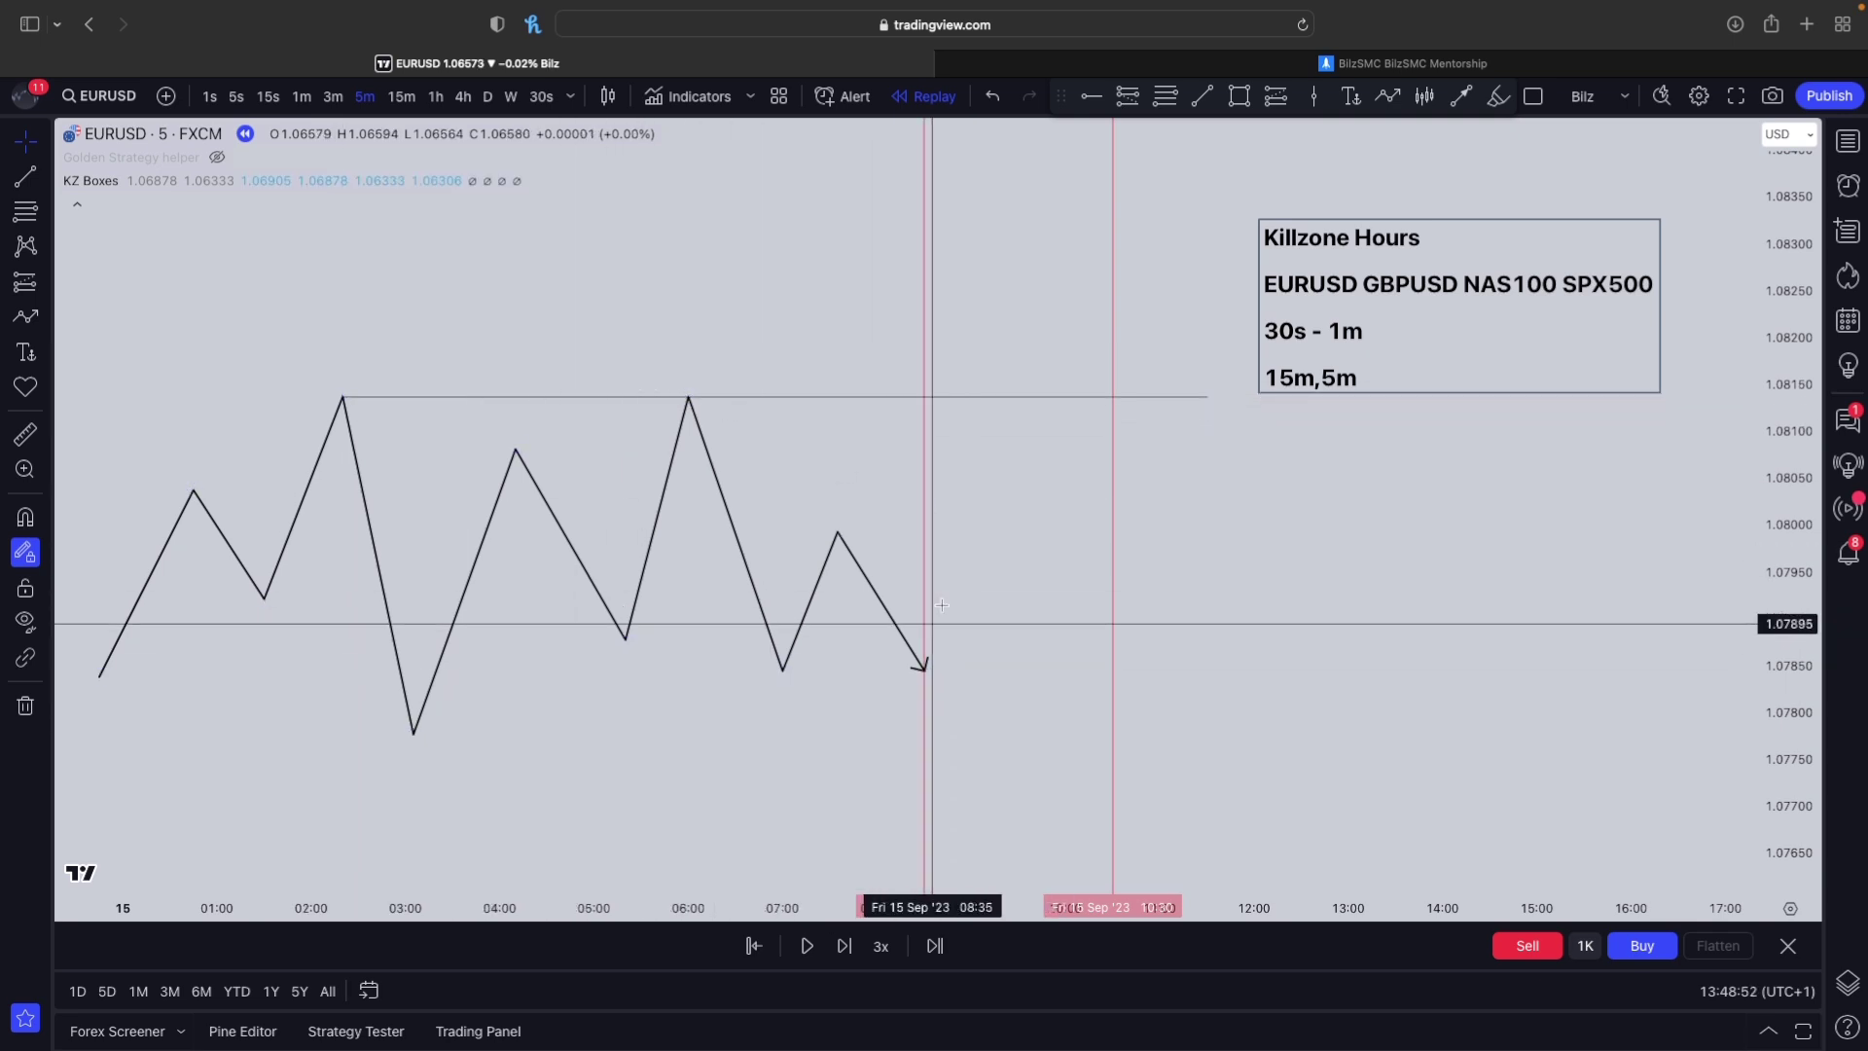
# - Highlight the upper horizontal line from about 07:30 to 09:15 with the Highlighter, undoing the other freehand strokes
pyautogui.click(1499, 95)
pyautogui.moveTo(937, 442)
pyautogui.mouseDown()
pyautogui.moveTo(967, 324)
pyautogui.moveTo(1100, 375)
pyautogui.mouseUp()
pyautogui.press('super+z')
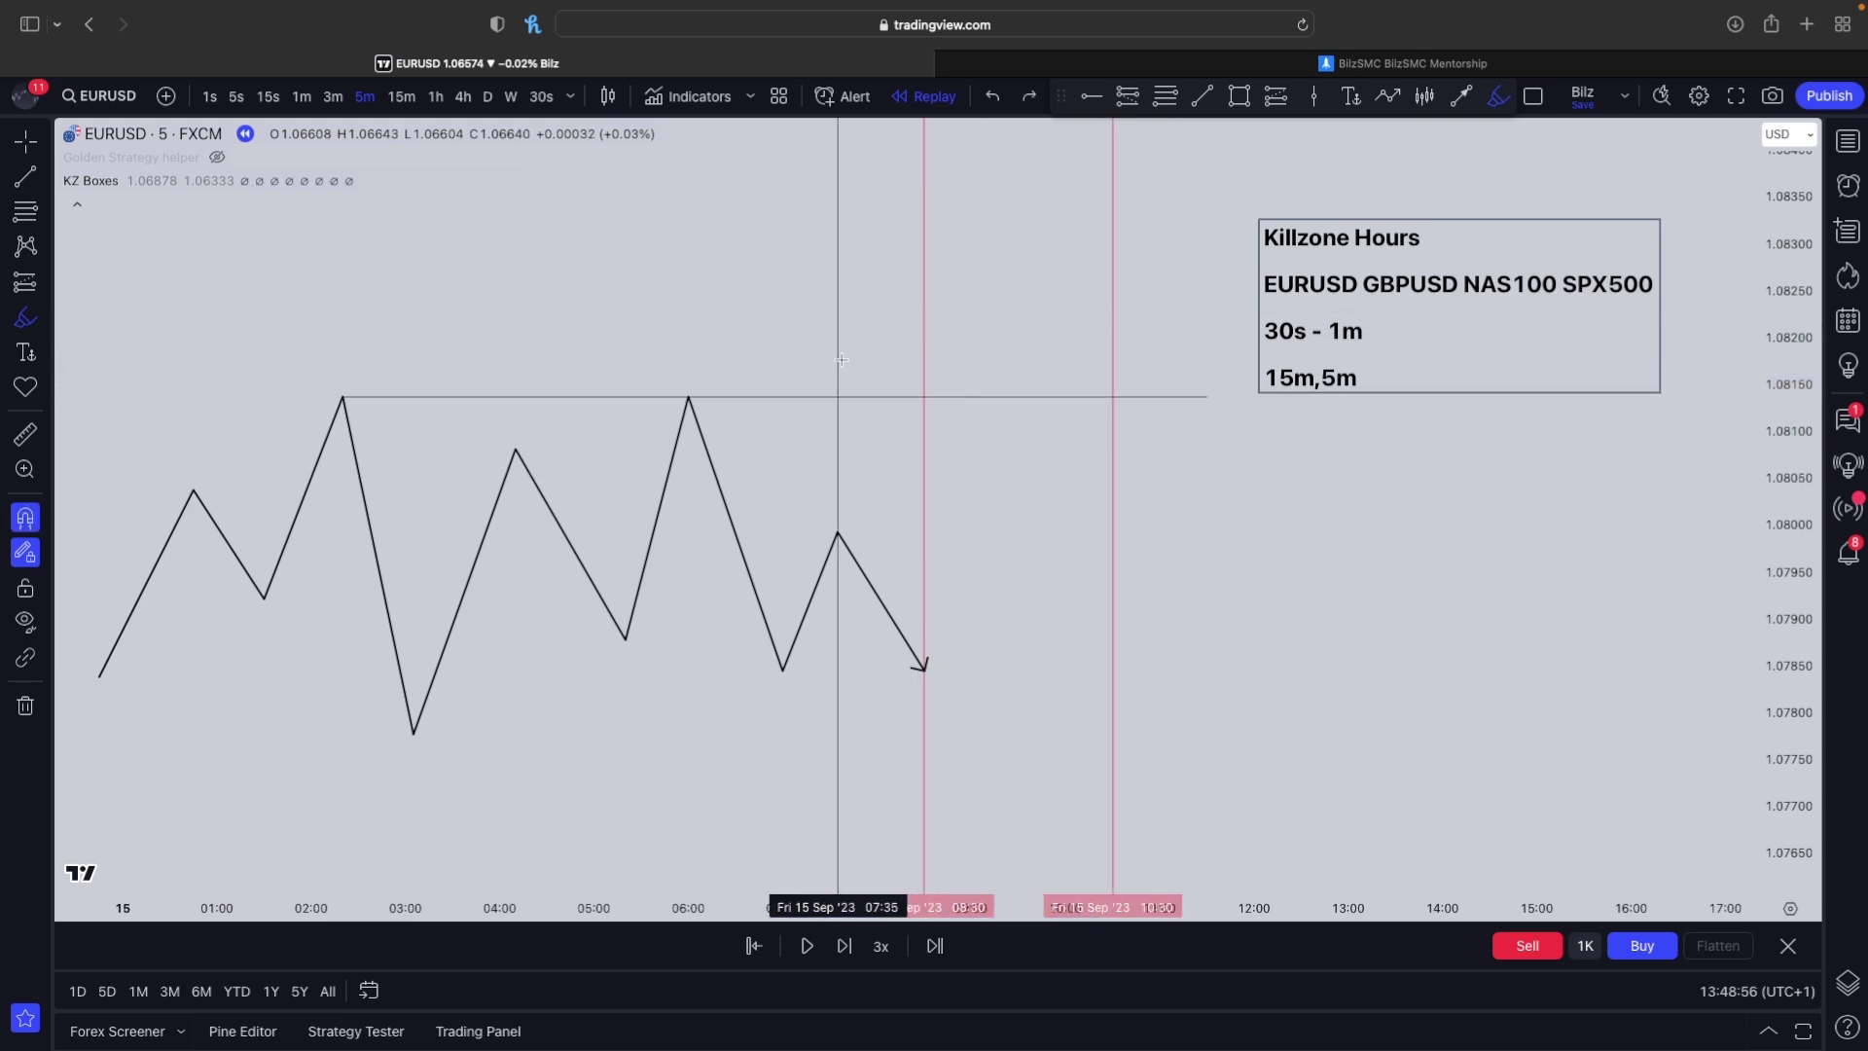
pyautogui.moveTo(992, 395); pyautogui.dragTo(996, 395)
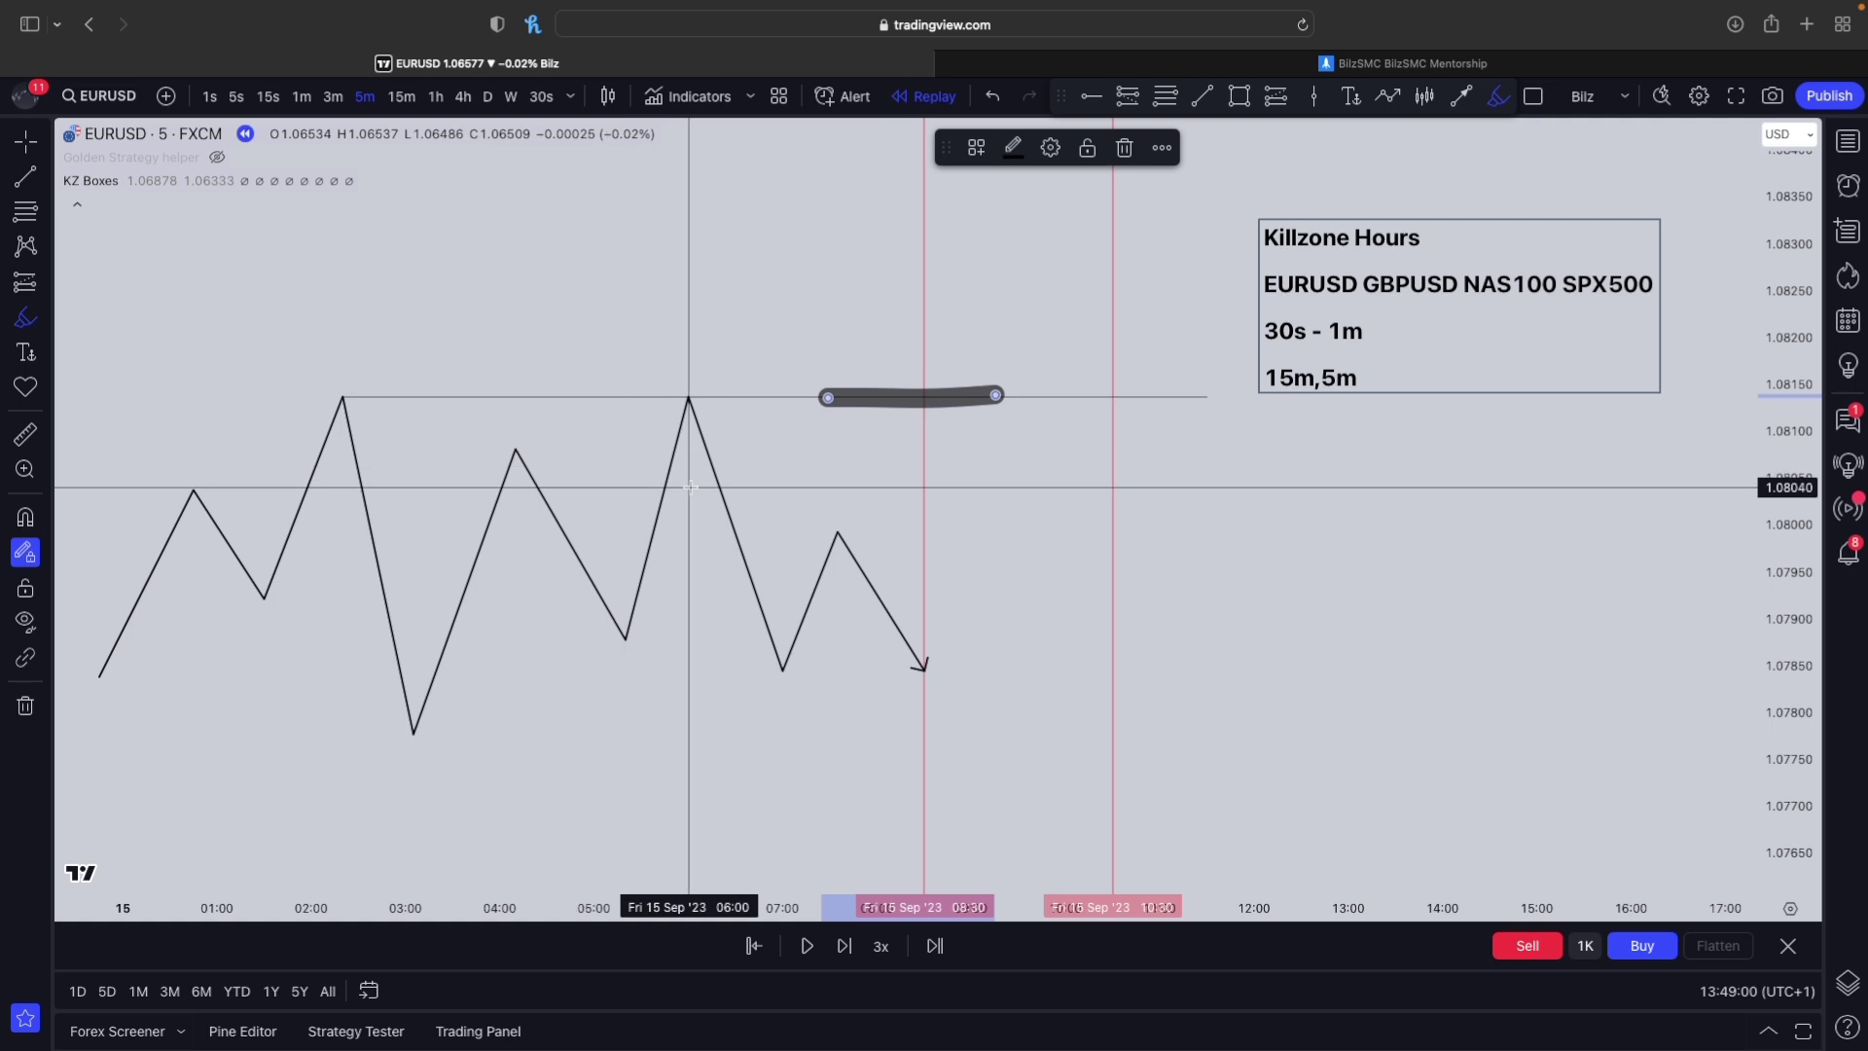
pyautogui.moveTo(924, 667); pyautogui.dragTo(1209, 373)
pyautogui.press('super+z')
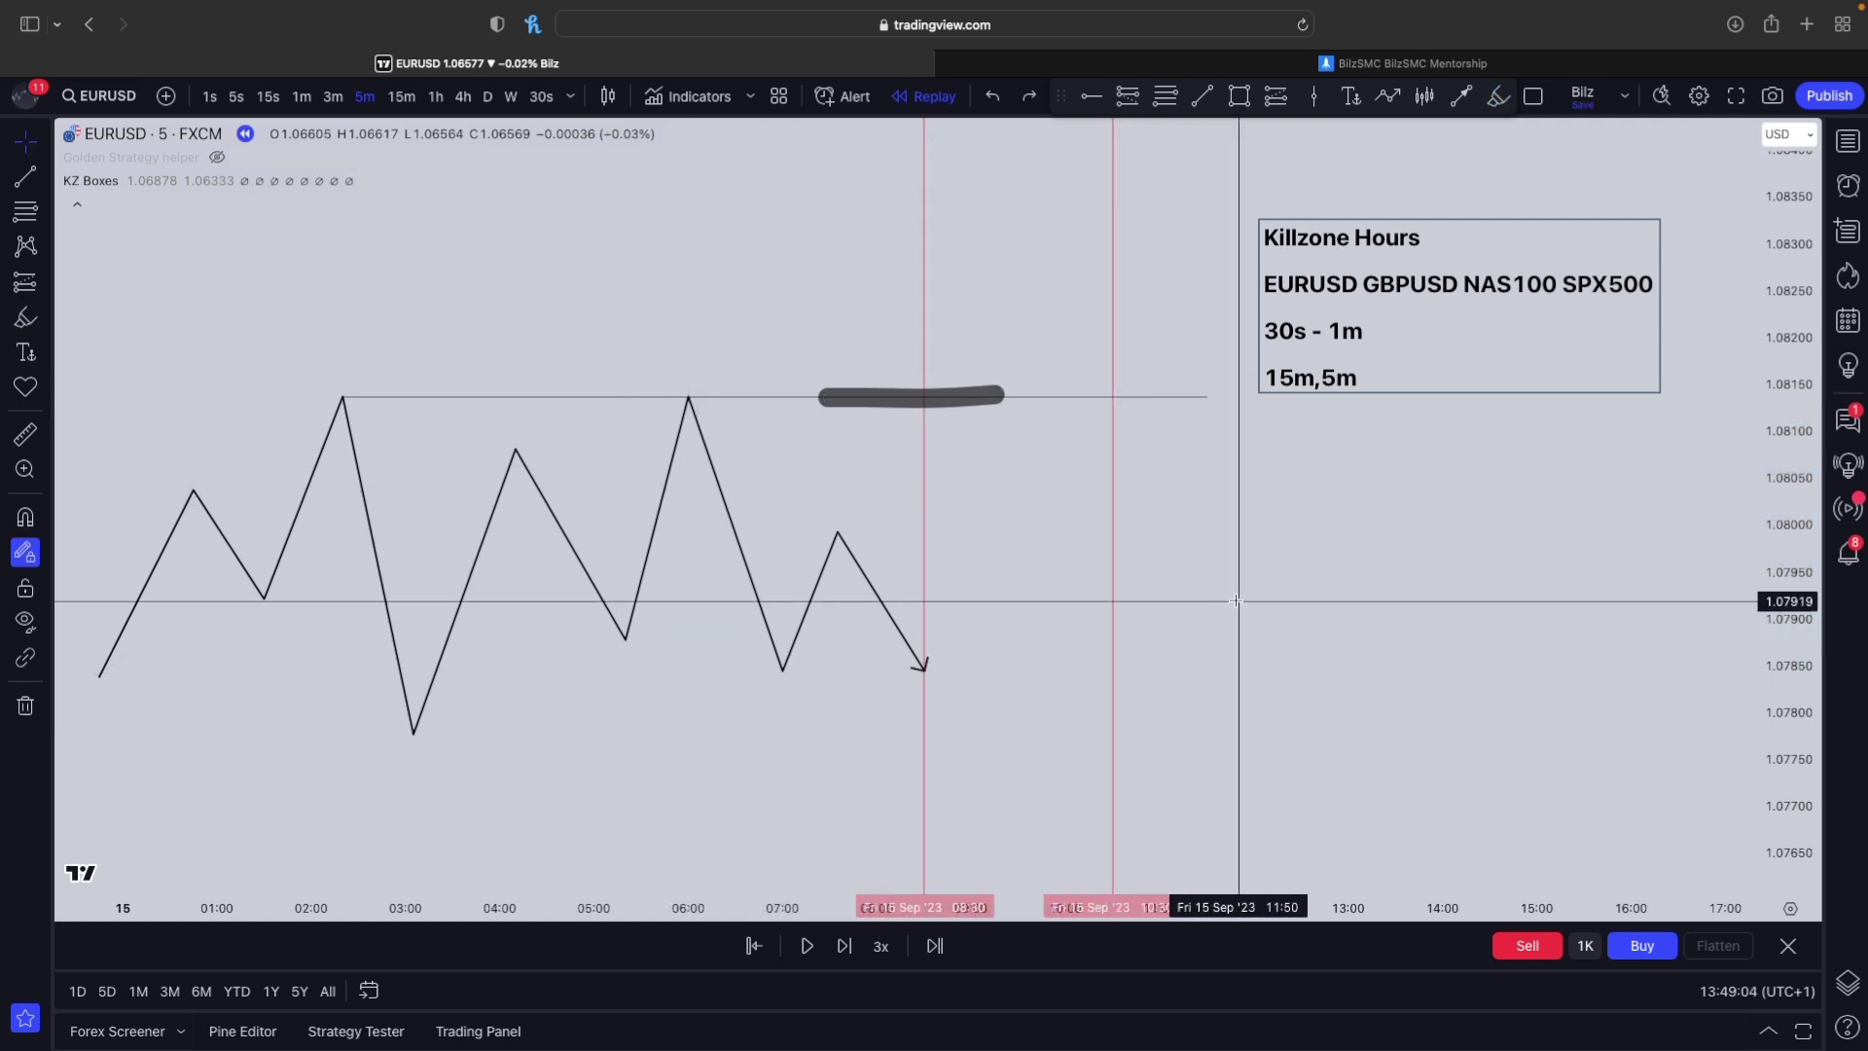
# - Raise the zigzag's end point slightly, and draw a horizontal trend line from its 07:00 low to about 12:00
pyautogui.moveTo(926, 669); pyautogui.dragTo(924, 650)
pyautogui.click(583, 380)
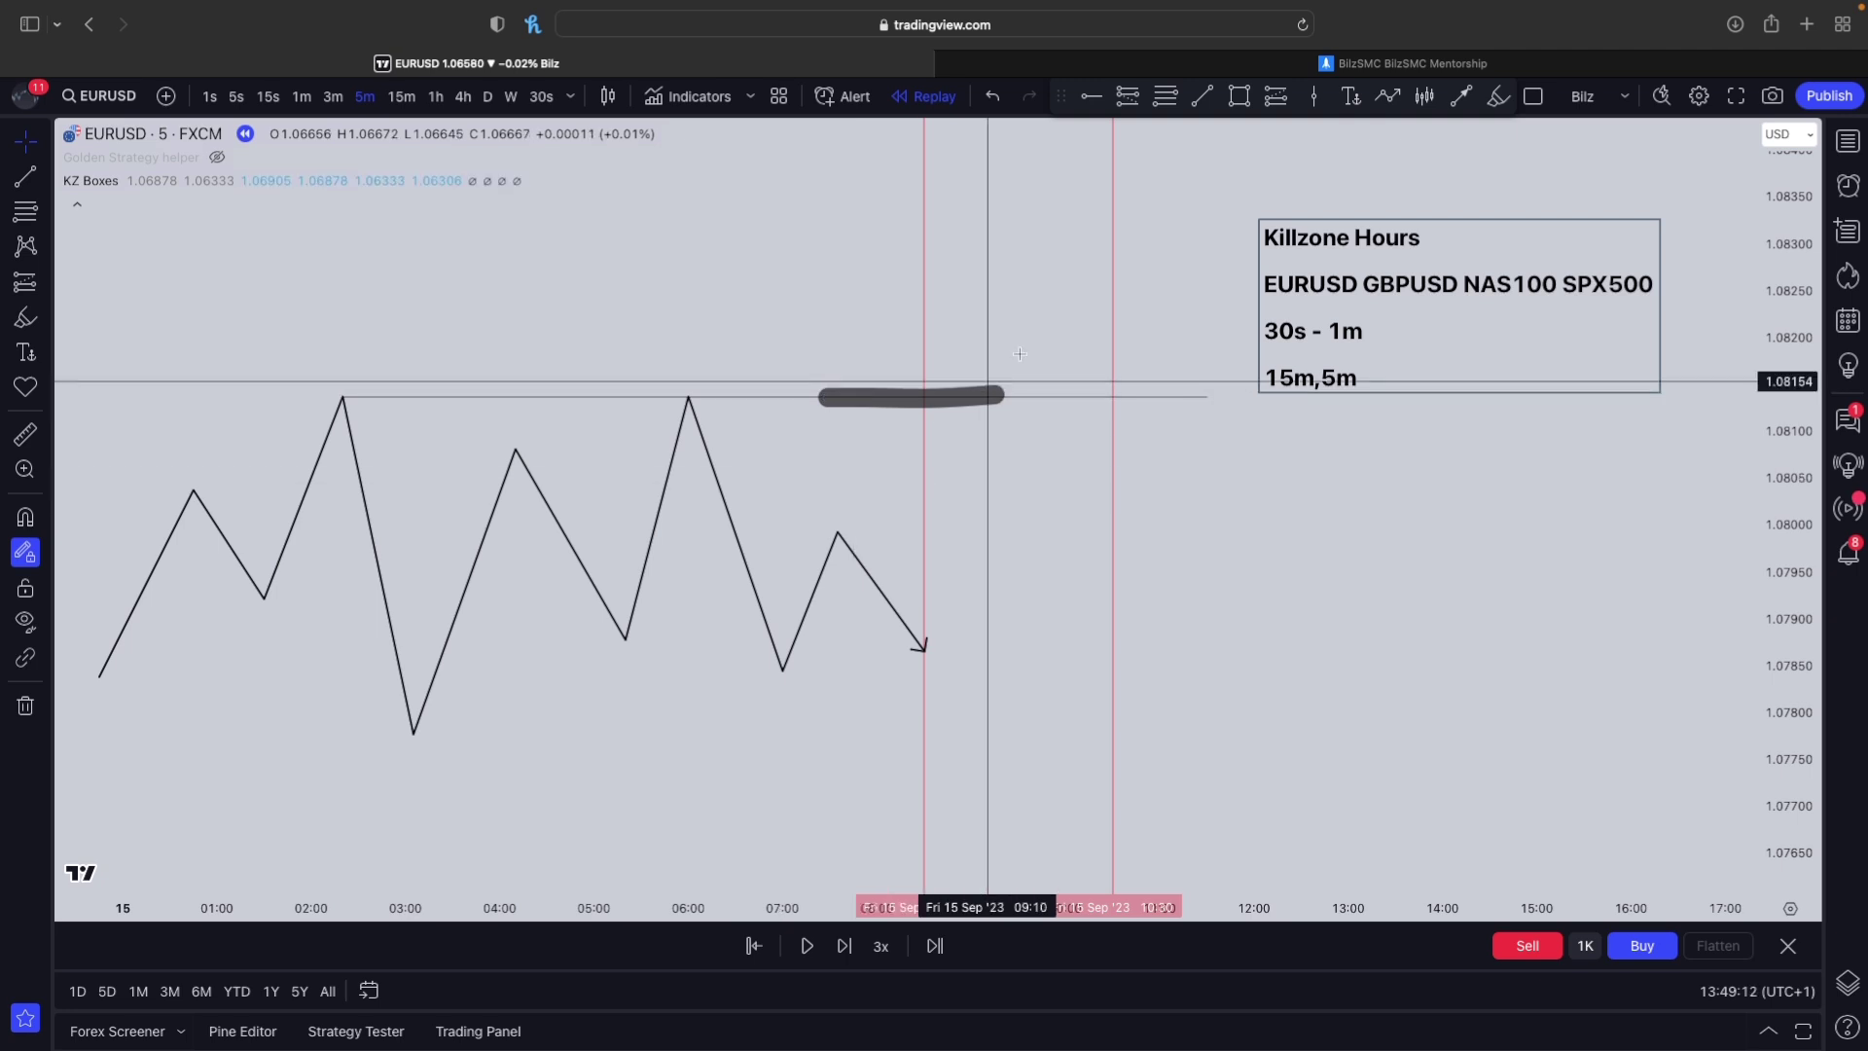
pyautogui.click(1206, 96)
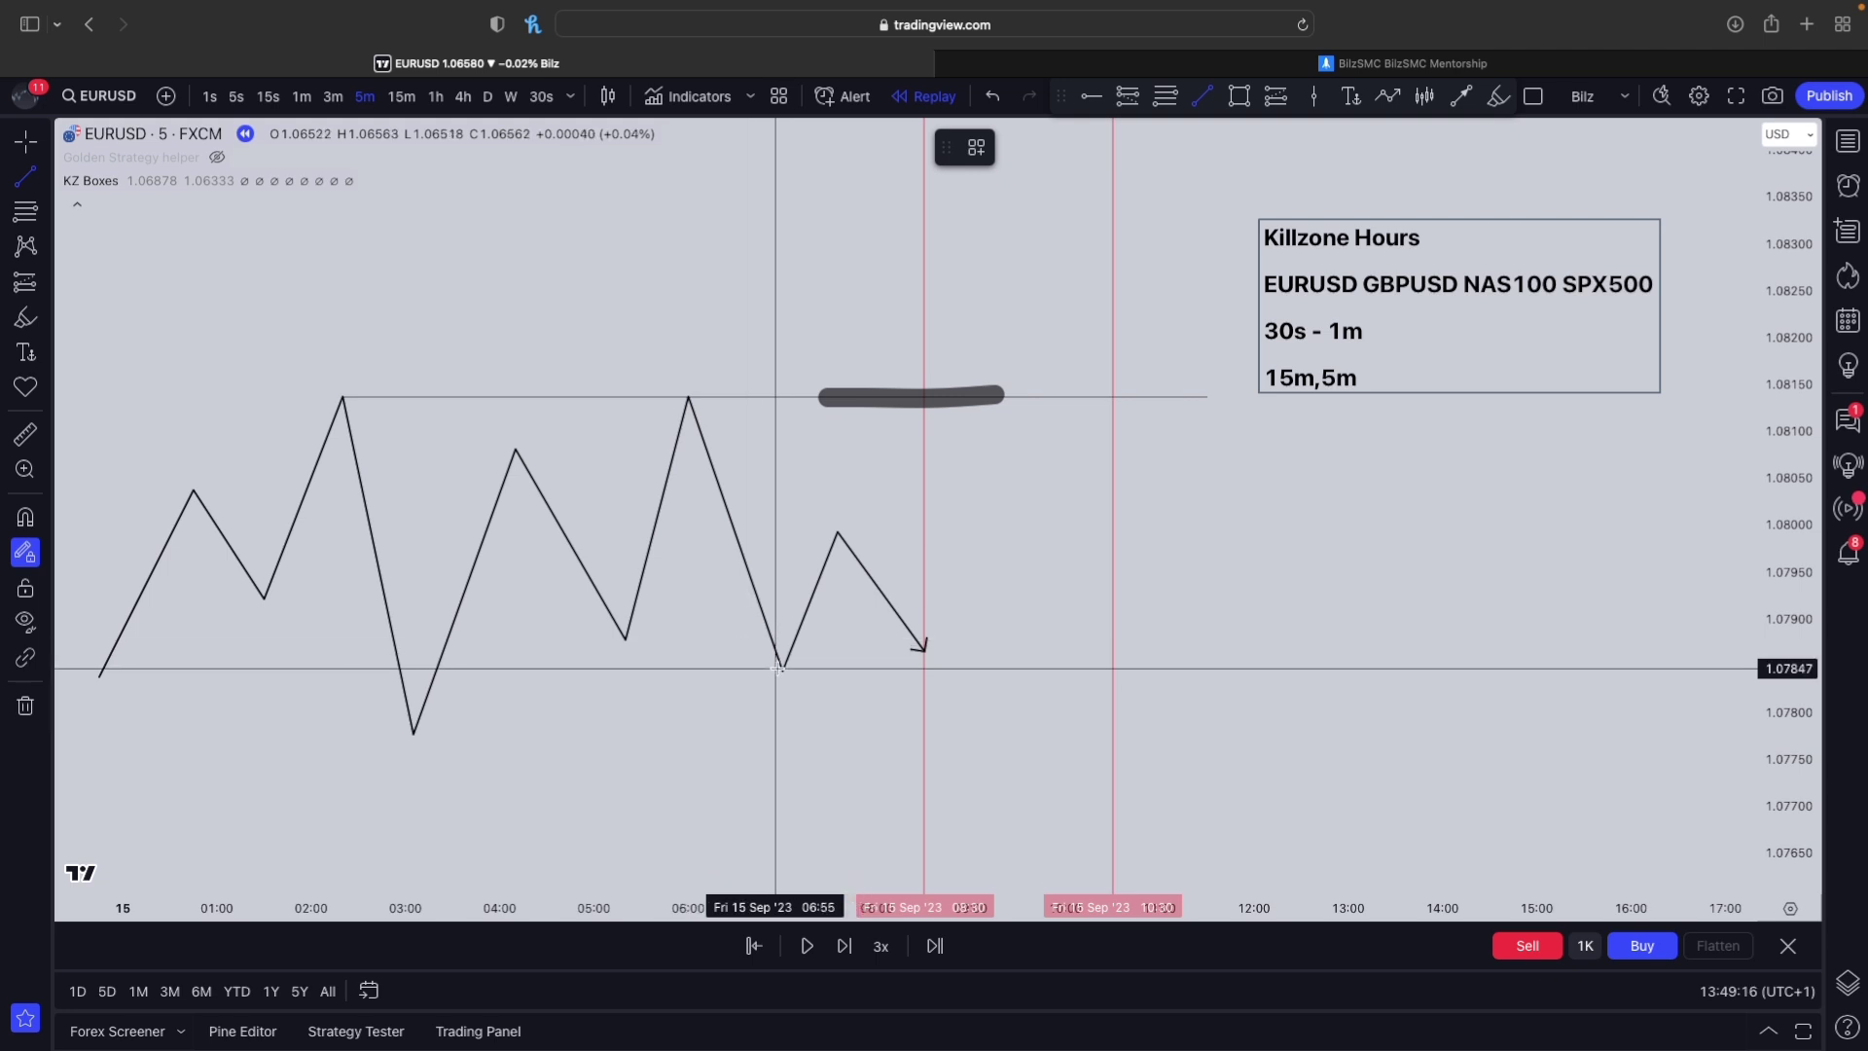
pyautogui.click(1254, 698)
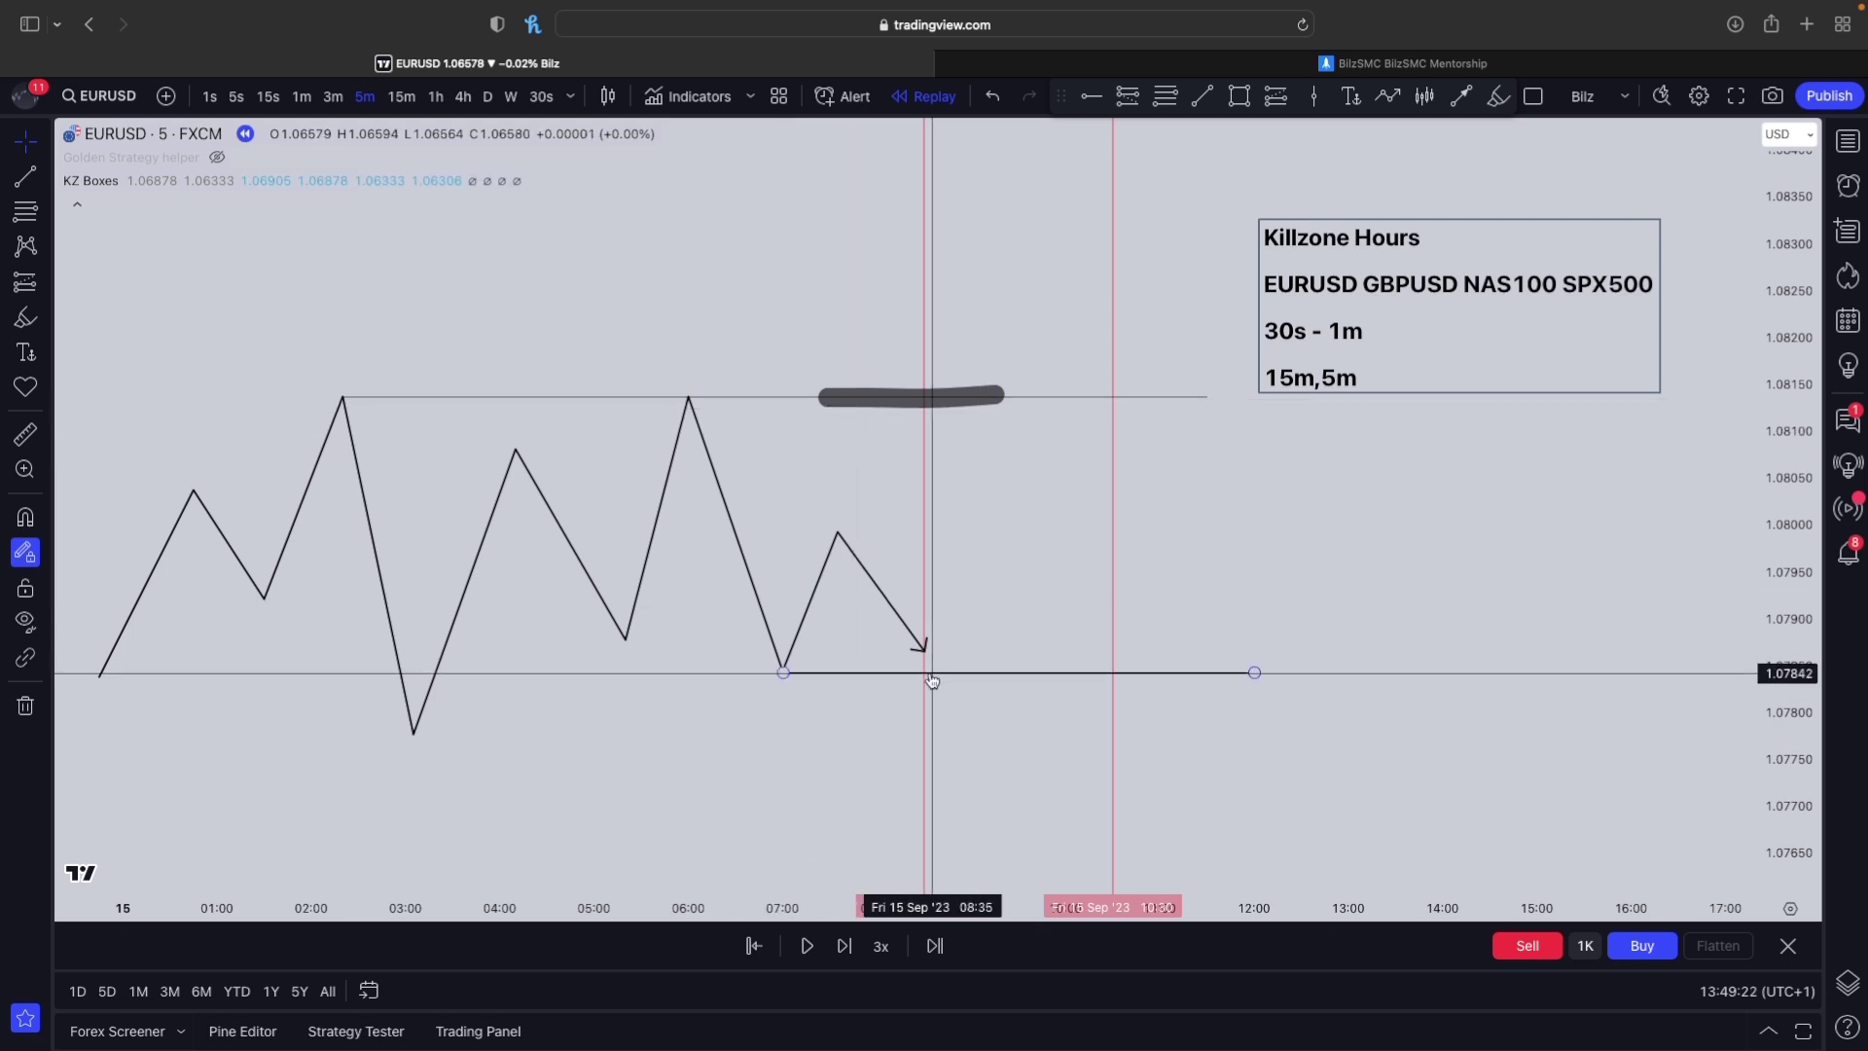
pyautogui.click(1465, 98)
pyautogui.moveTo(919, 646)
pyautogui.mouseDown()
pyautogui.moveTo(953, 700)
pyautogui.moveTo(995, 707)
pyautogui.mouseUp()
pyautogui.press('super+z')
pyautogui.moveTo(1081, 425); pyautogui.dragTo(1071, 458)
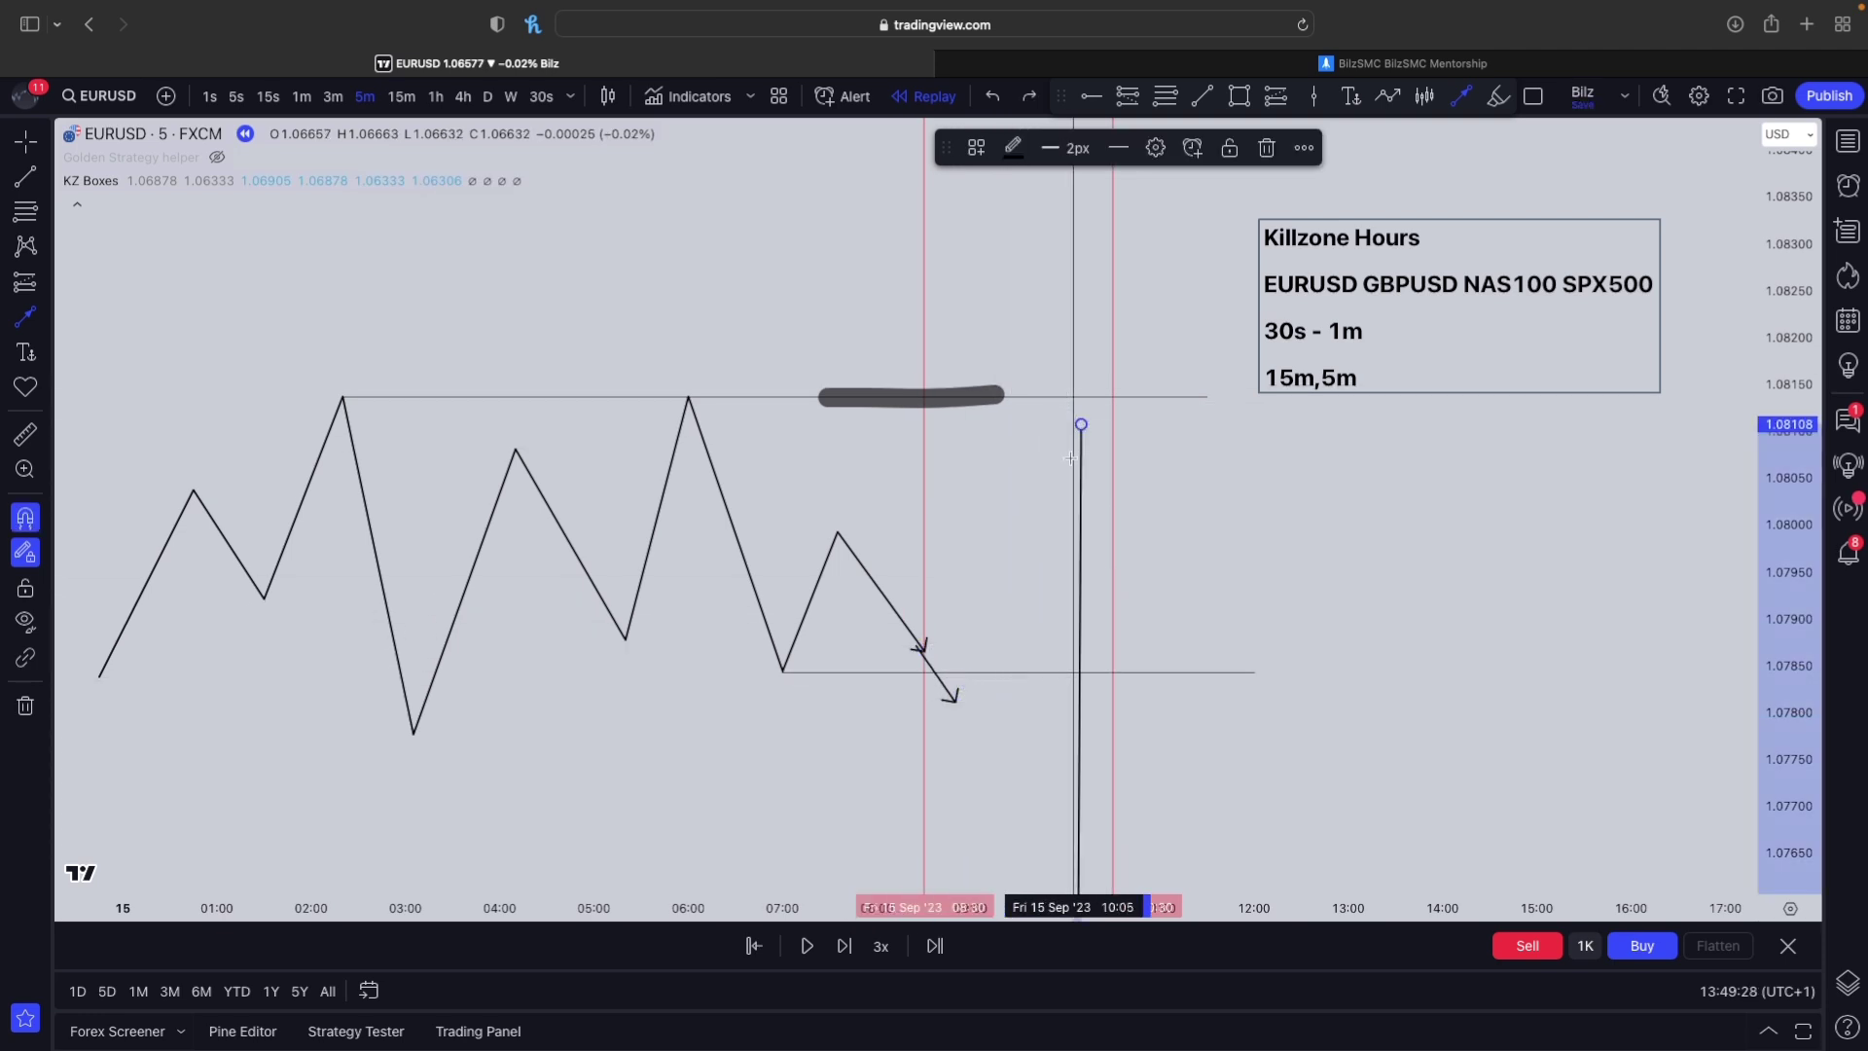
pyautogui.press('super+z')
# - Take the browser out of full screen and switch to Telegram
pyautogui.hotkey('ctrl', 'Up')
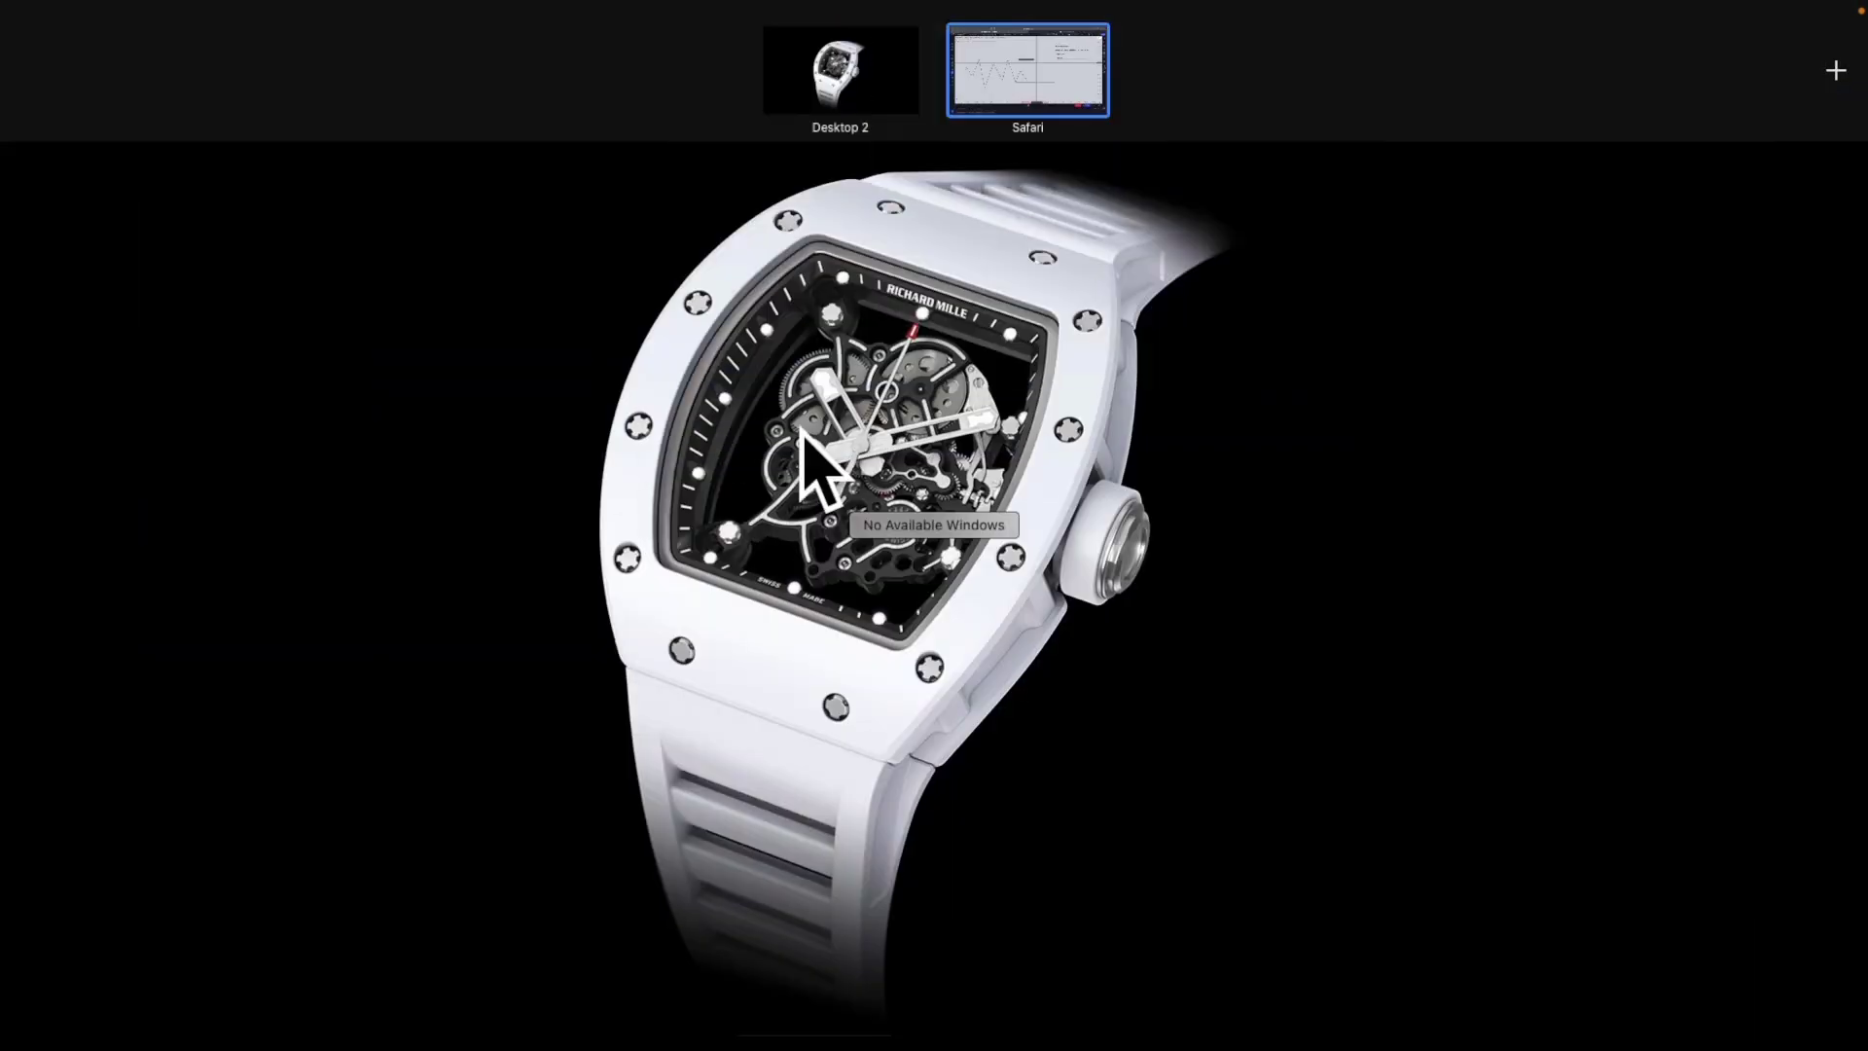
pyautogui.click(984, 73)
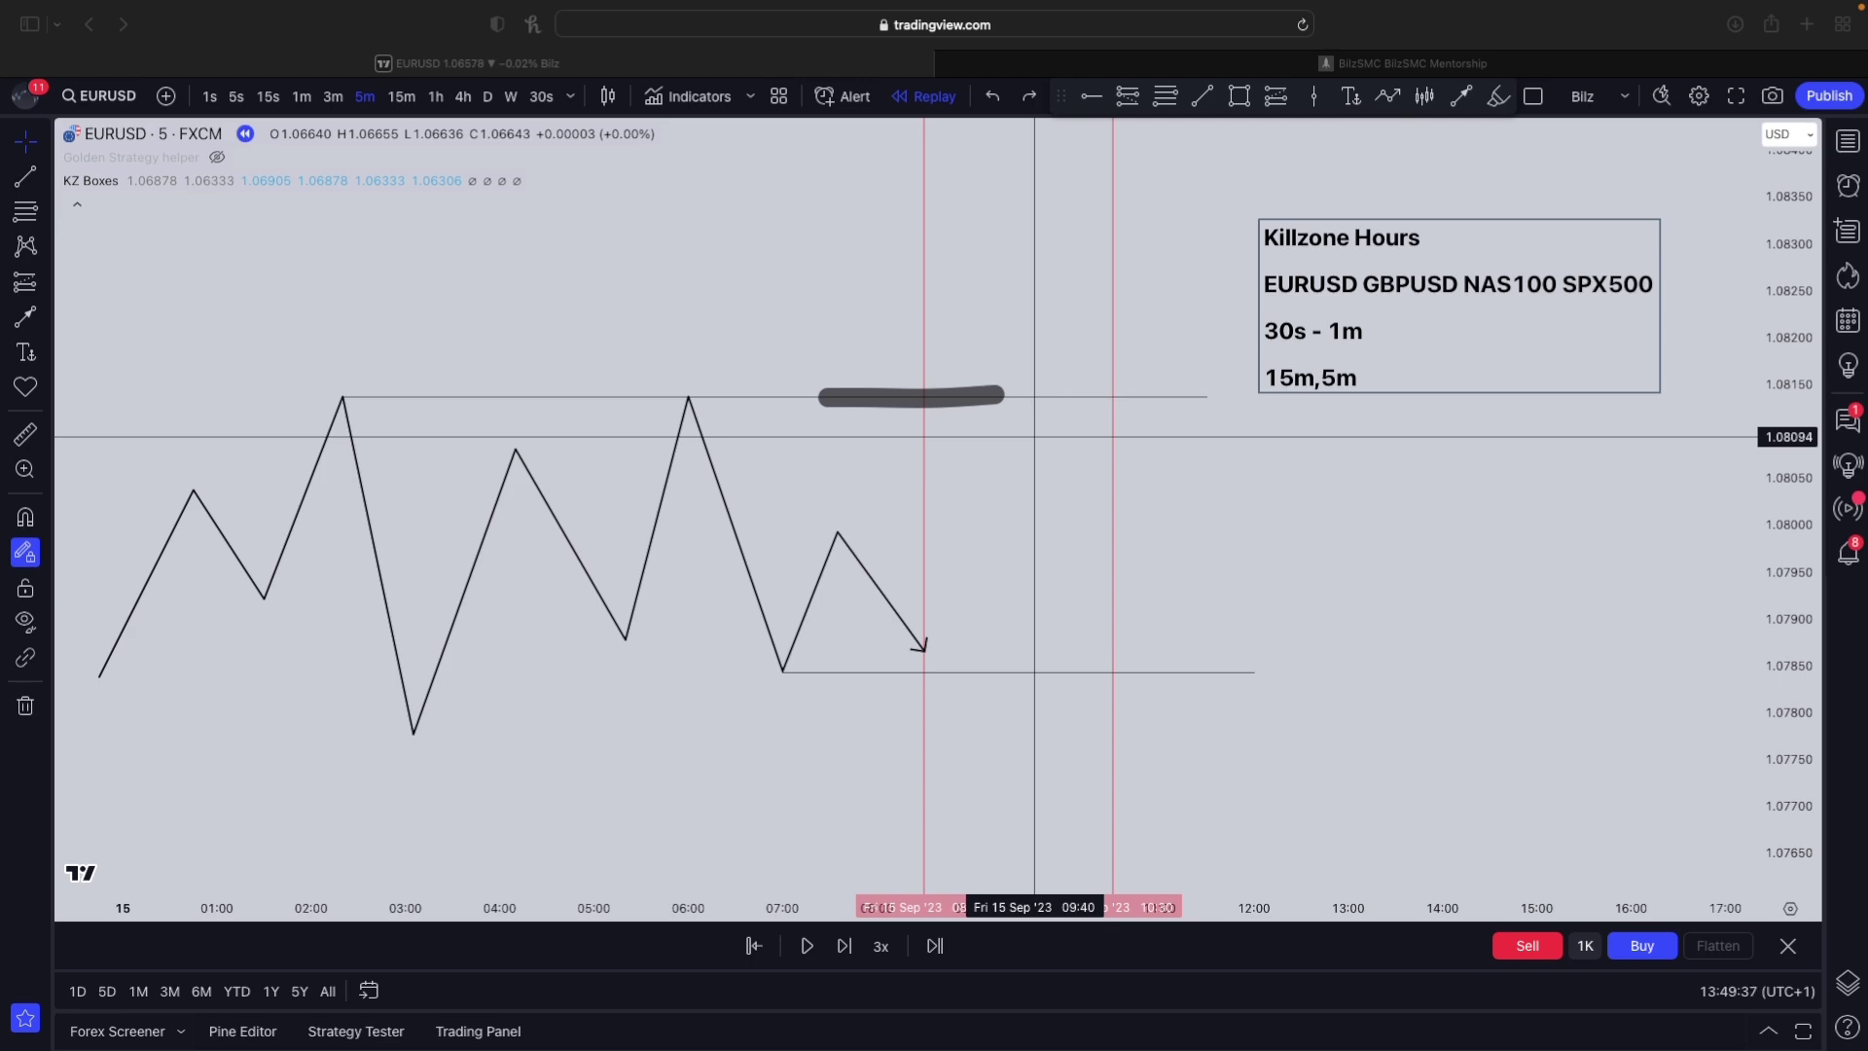
pyautogui.moveTo(148, 5)
pyautogui.click(65, 54)
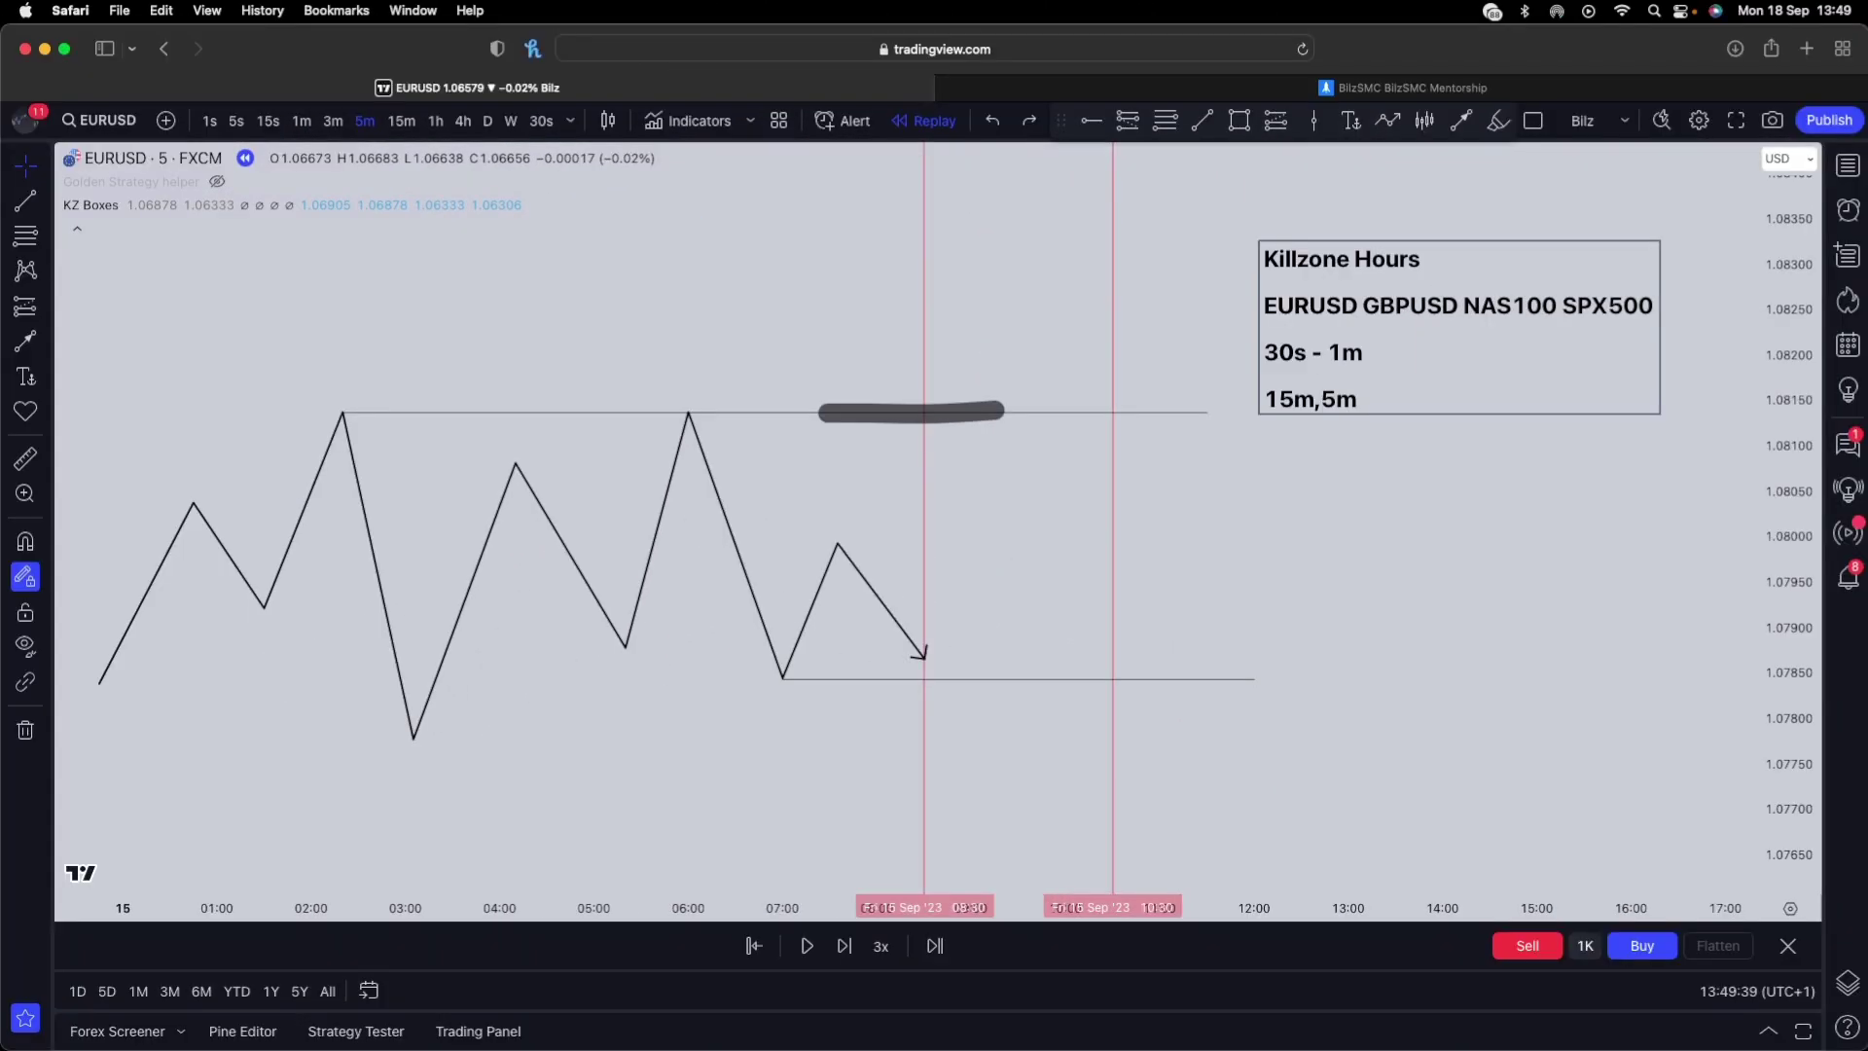
pyautogui.press('super+Tab')
# - Move the Telegram window up and browse the PROPFIRM FASTPASS! channel's posts from September back to June
pyautogui.scroll(8, 807, 421)
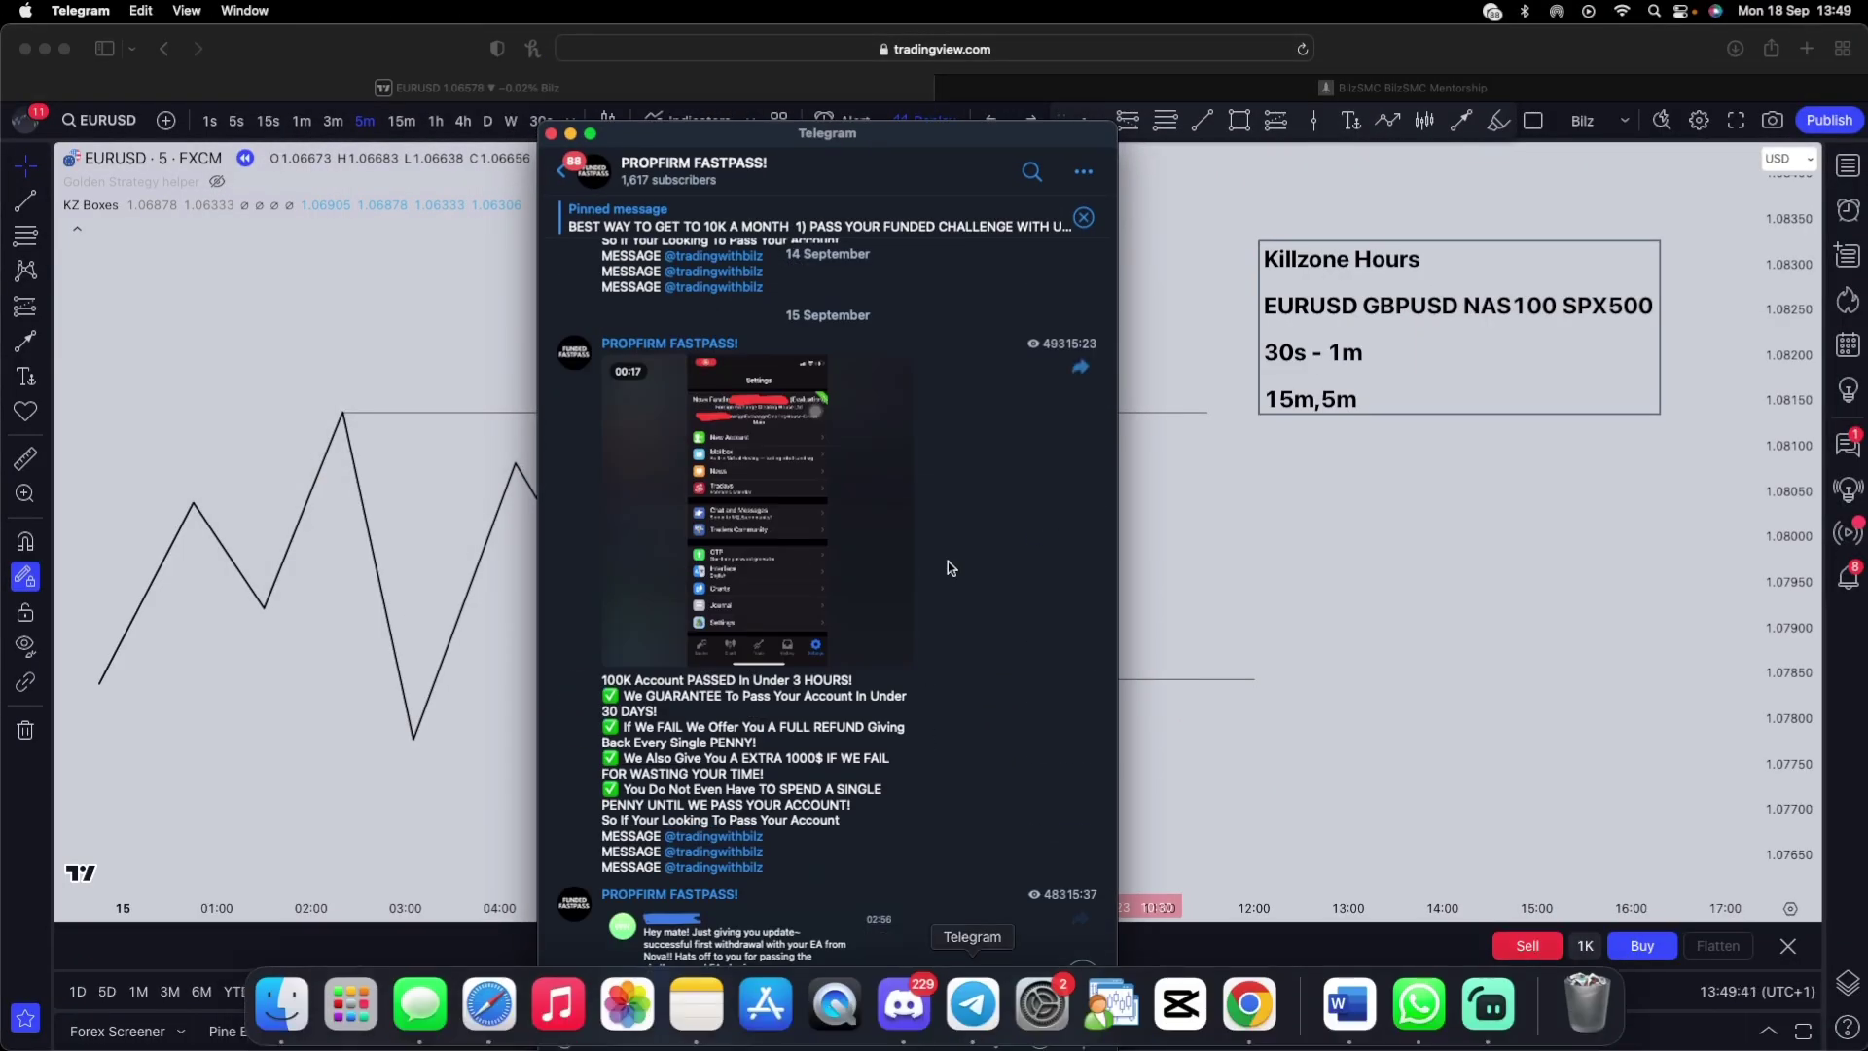
pyautogui.scroll(15, 972, 529)
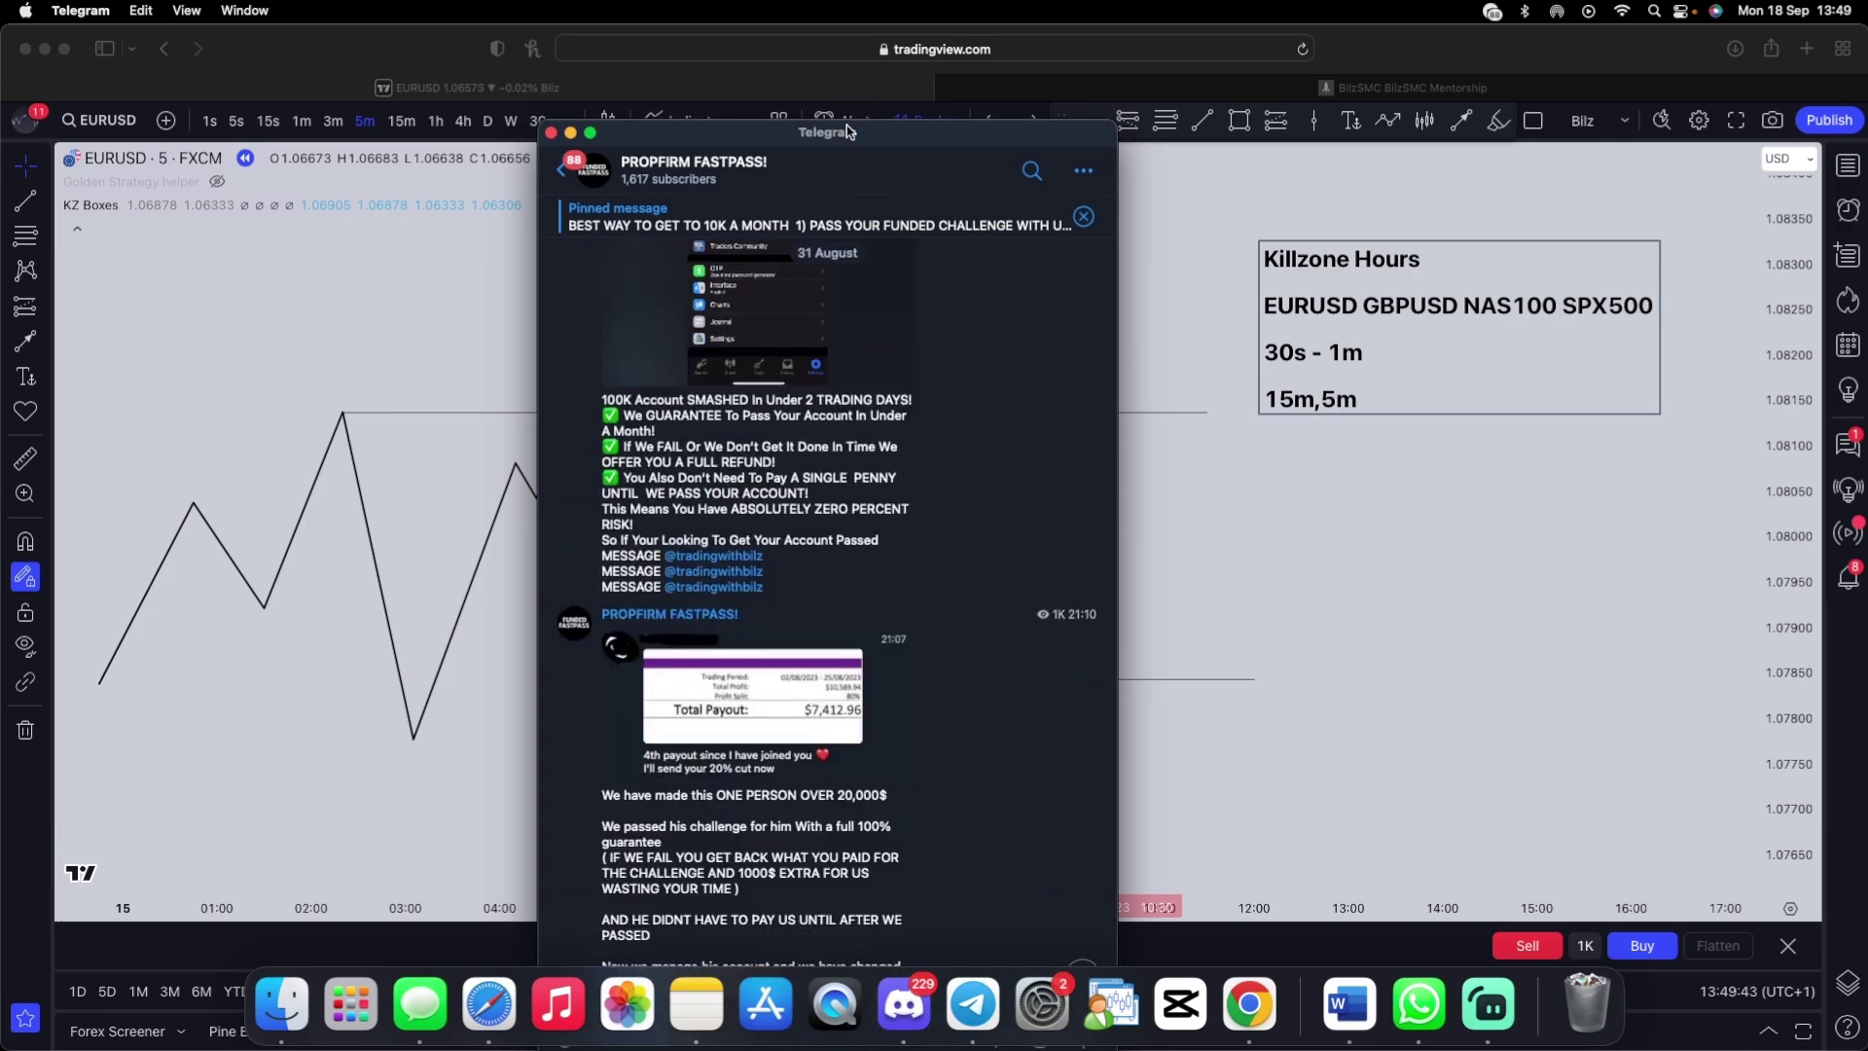
pyautogui.moveTo(827, 133); pyautogui.dragTo(852, 36)
pyautogui.scroll(5, 820, 440)
pyautogui.scroll(15, 821, 440)
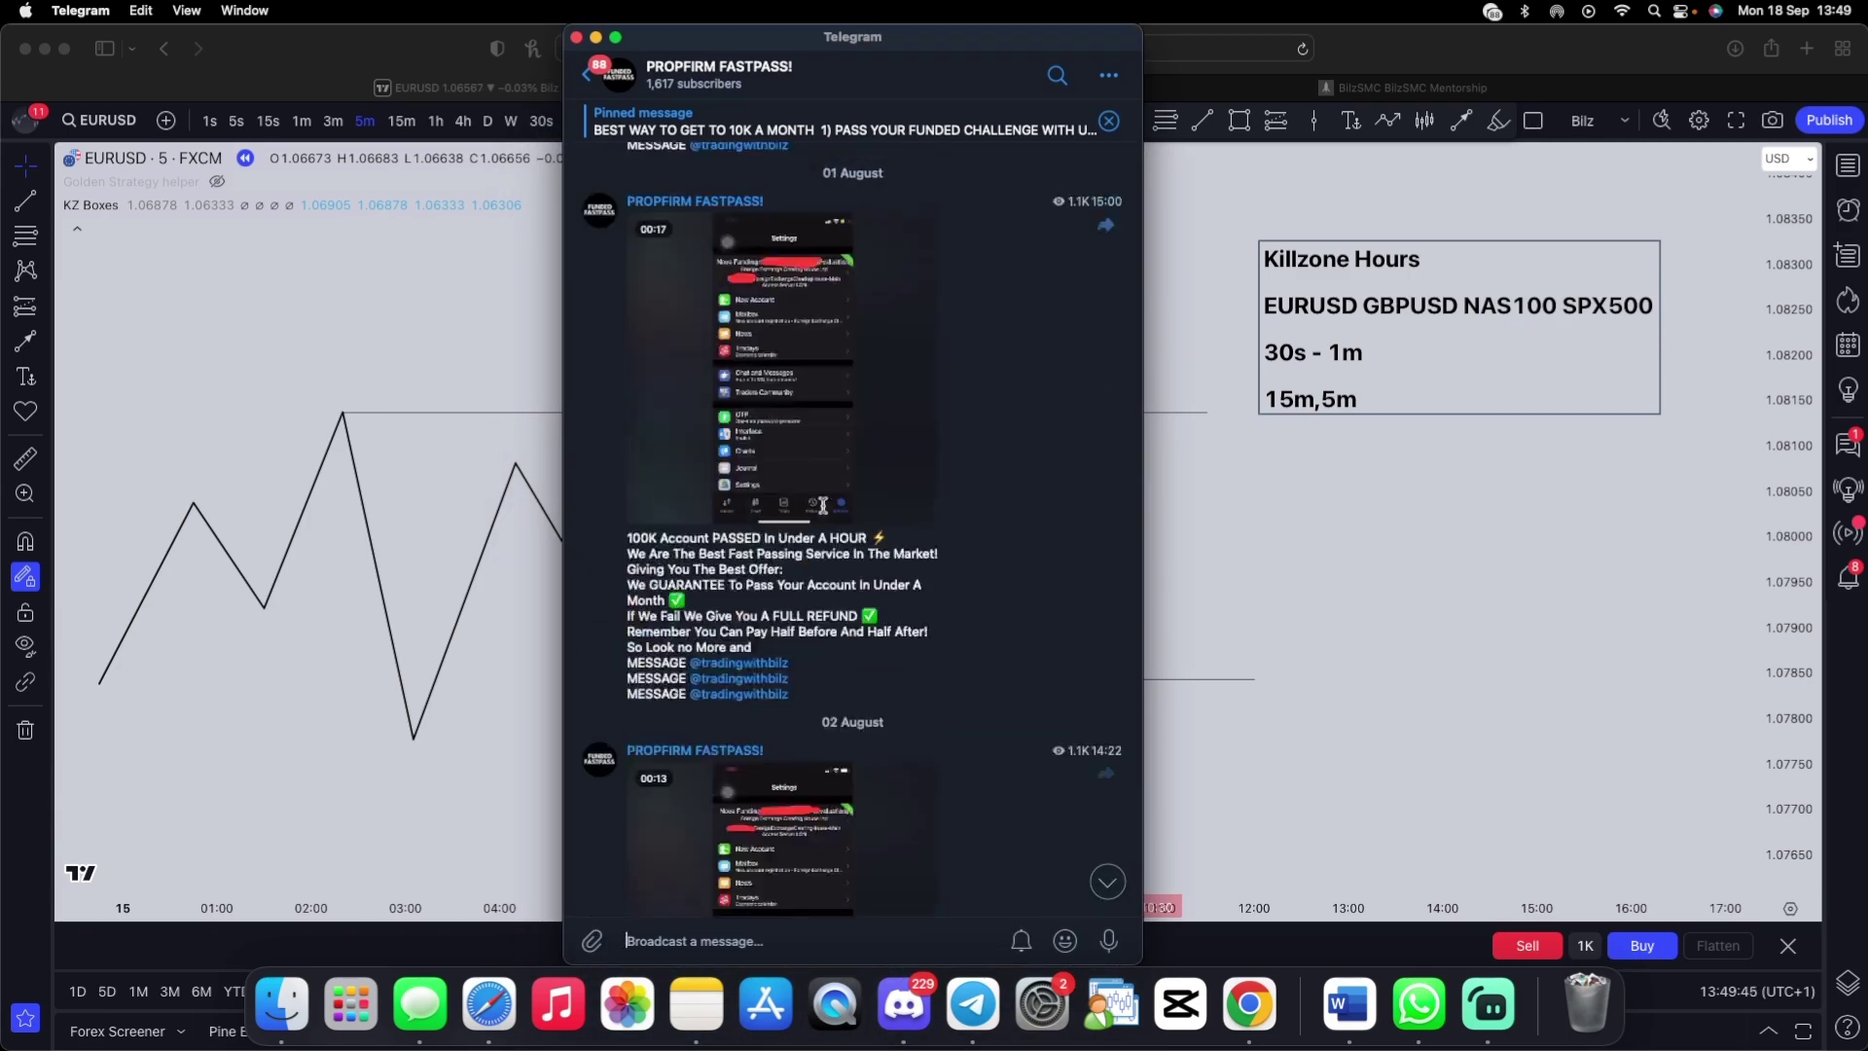
pyautogui.scroll(15, 816, 538)
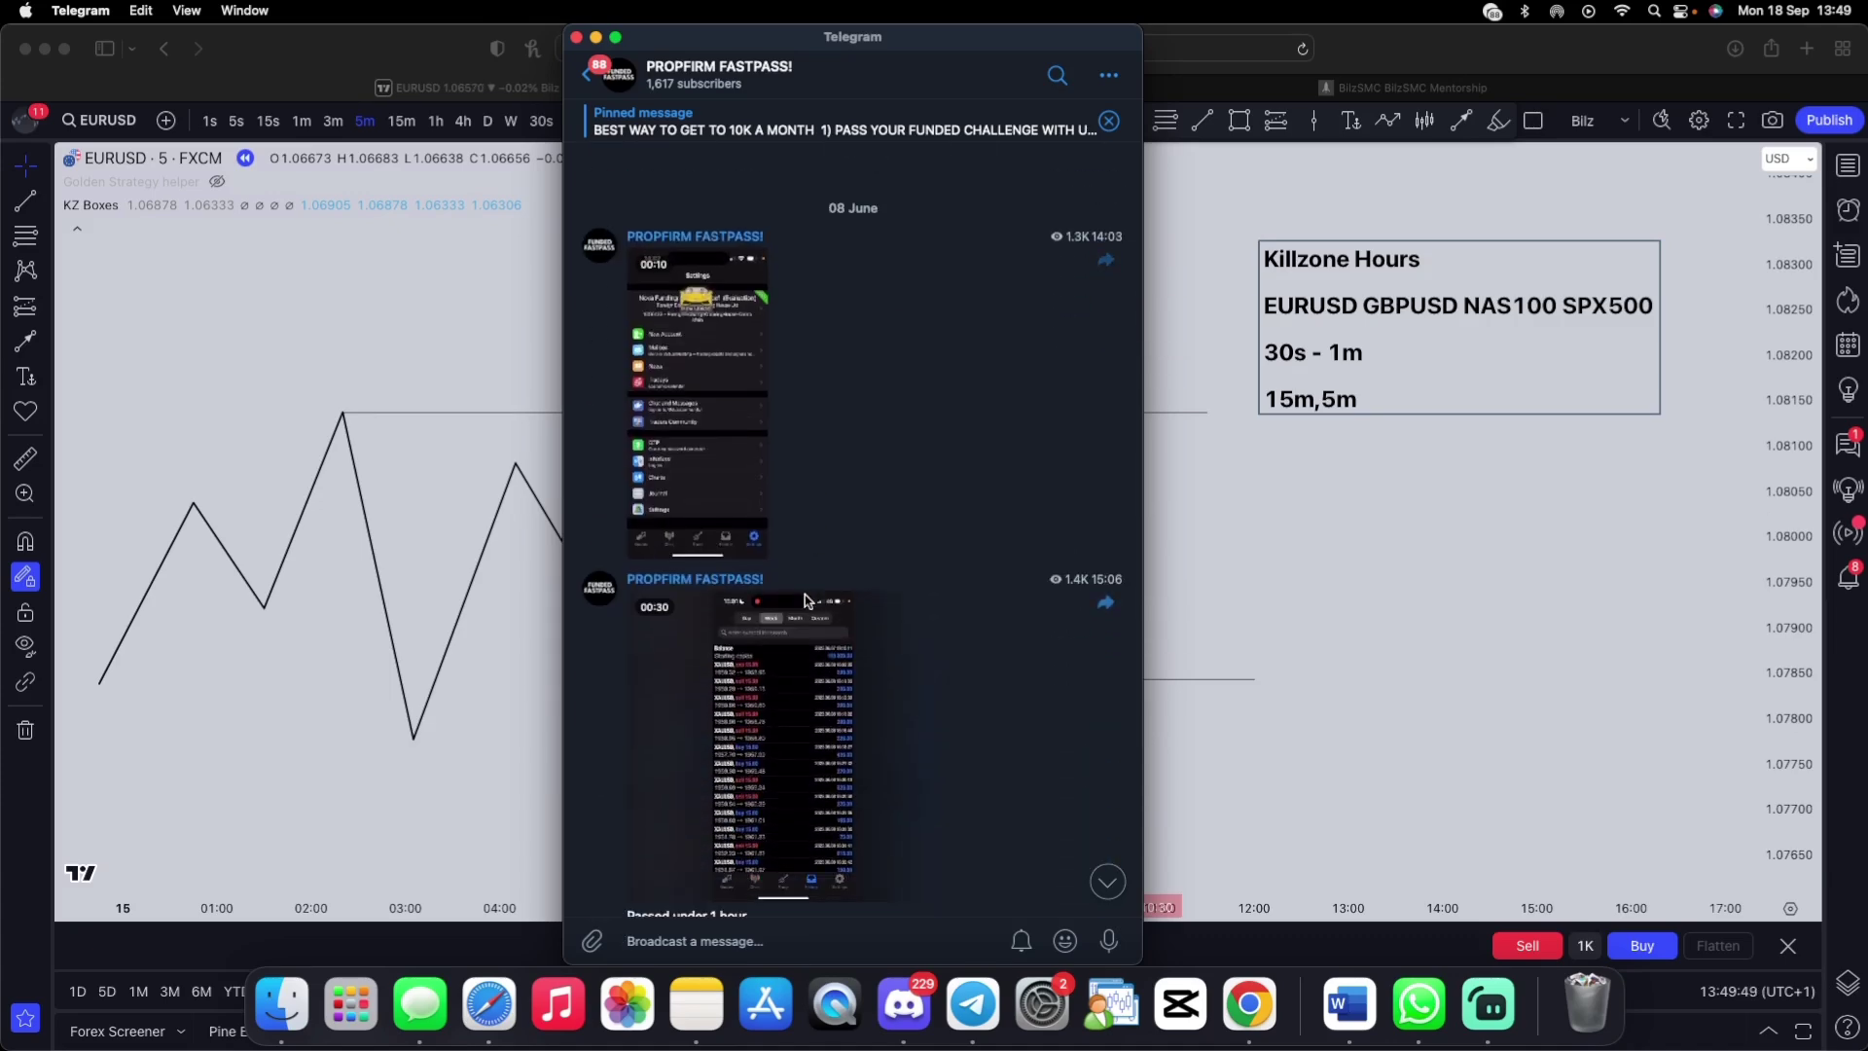
pyautogui.scroll(10, 804, 601)
# - Browse the channel's posts forward from June to early August, examining the passed-account videos, certificates and payout testimonials
pyautogui.scroll(-10, 803, 601)
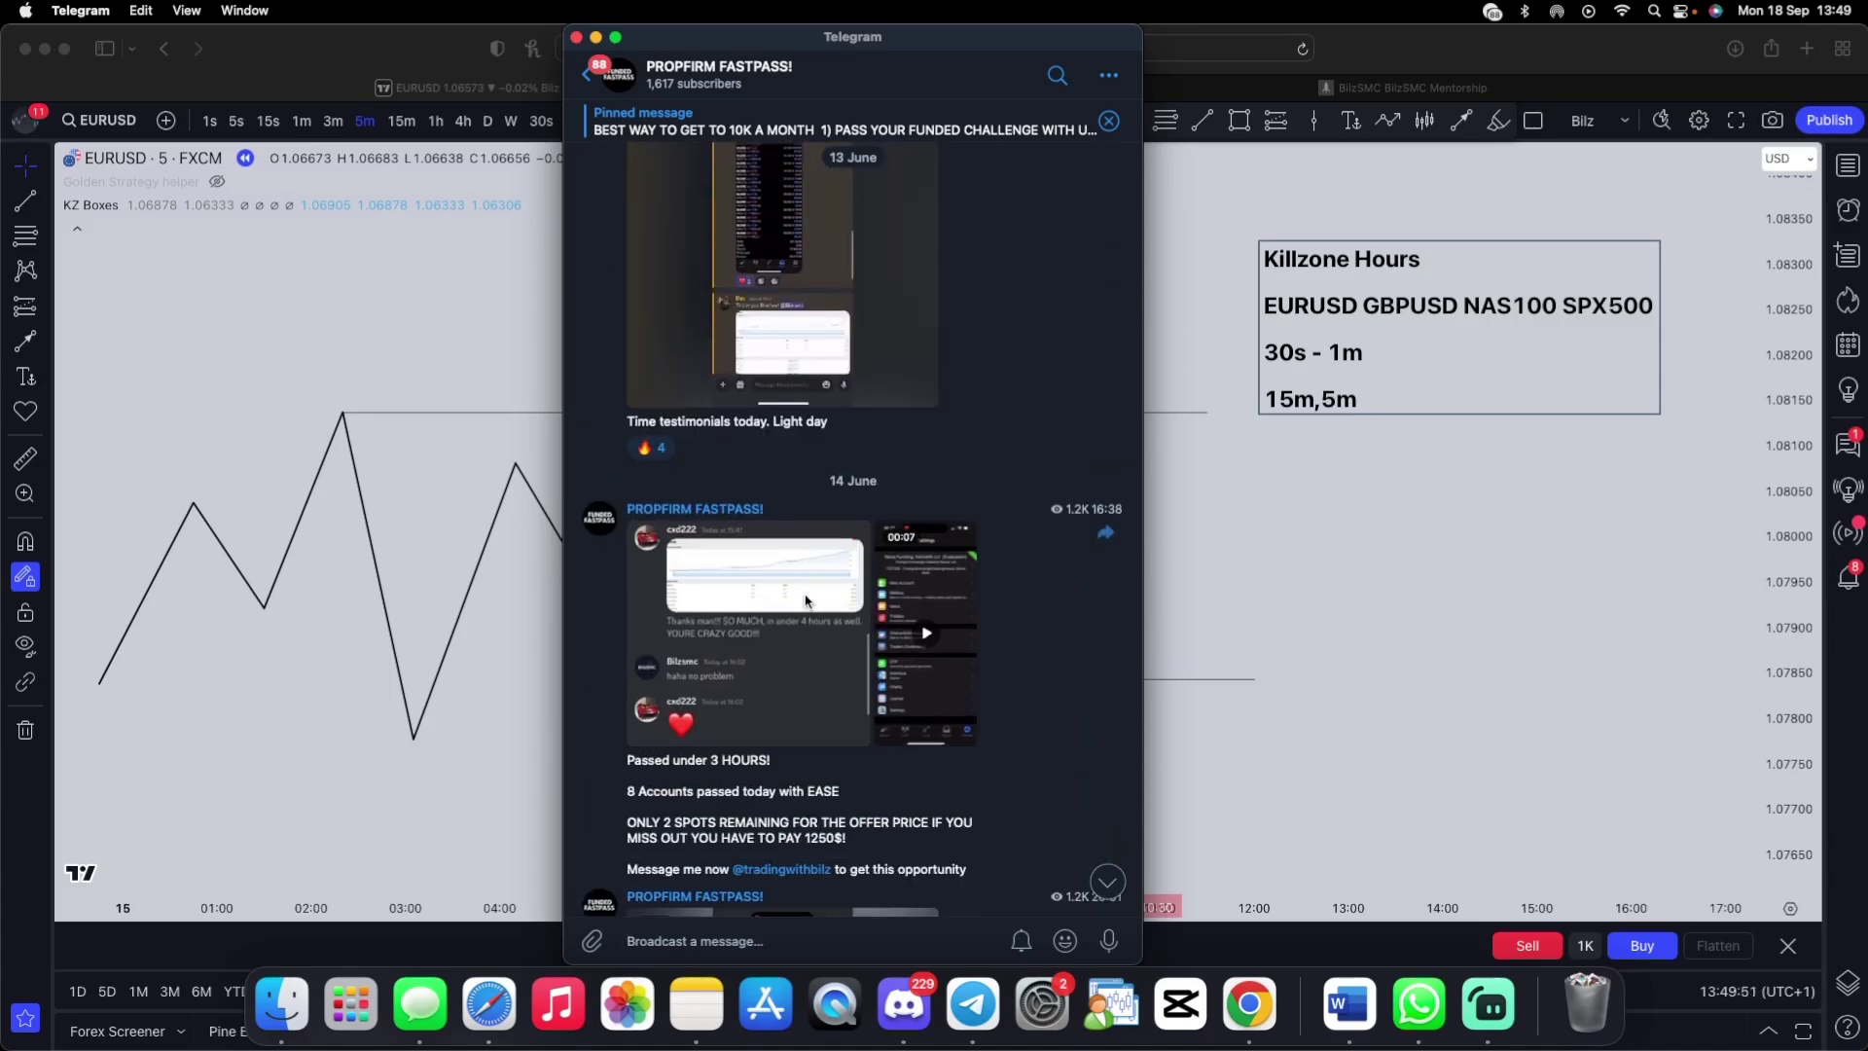
pyautogui.scroll(-10, 804, 596)
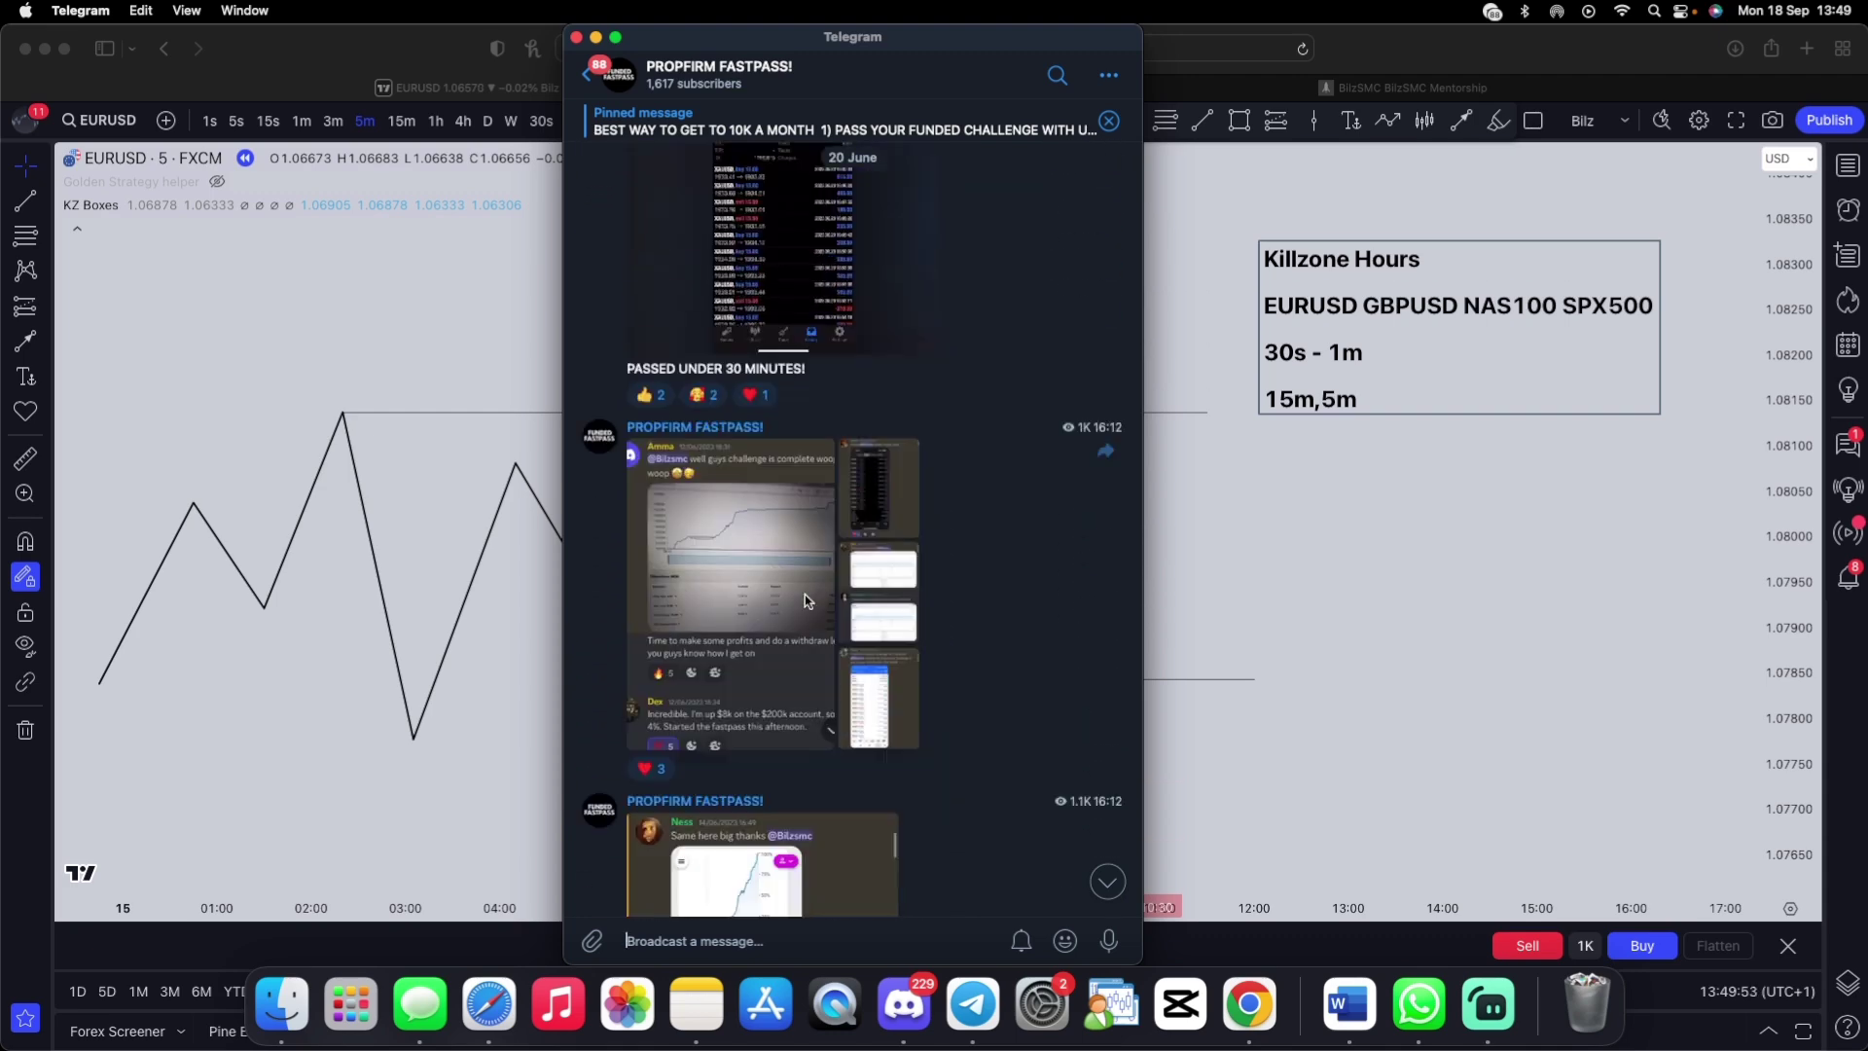
pyautogui.scroll(-10, 804, 601)
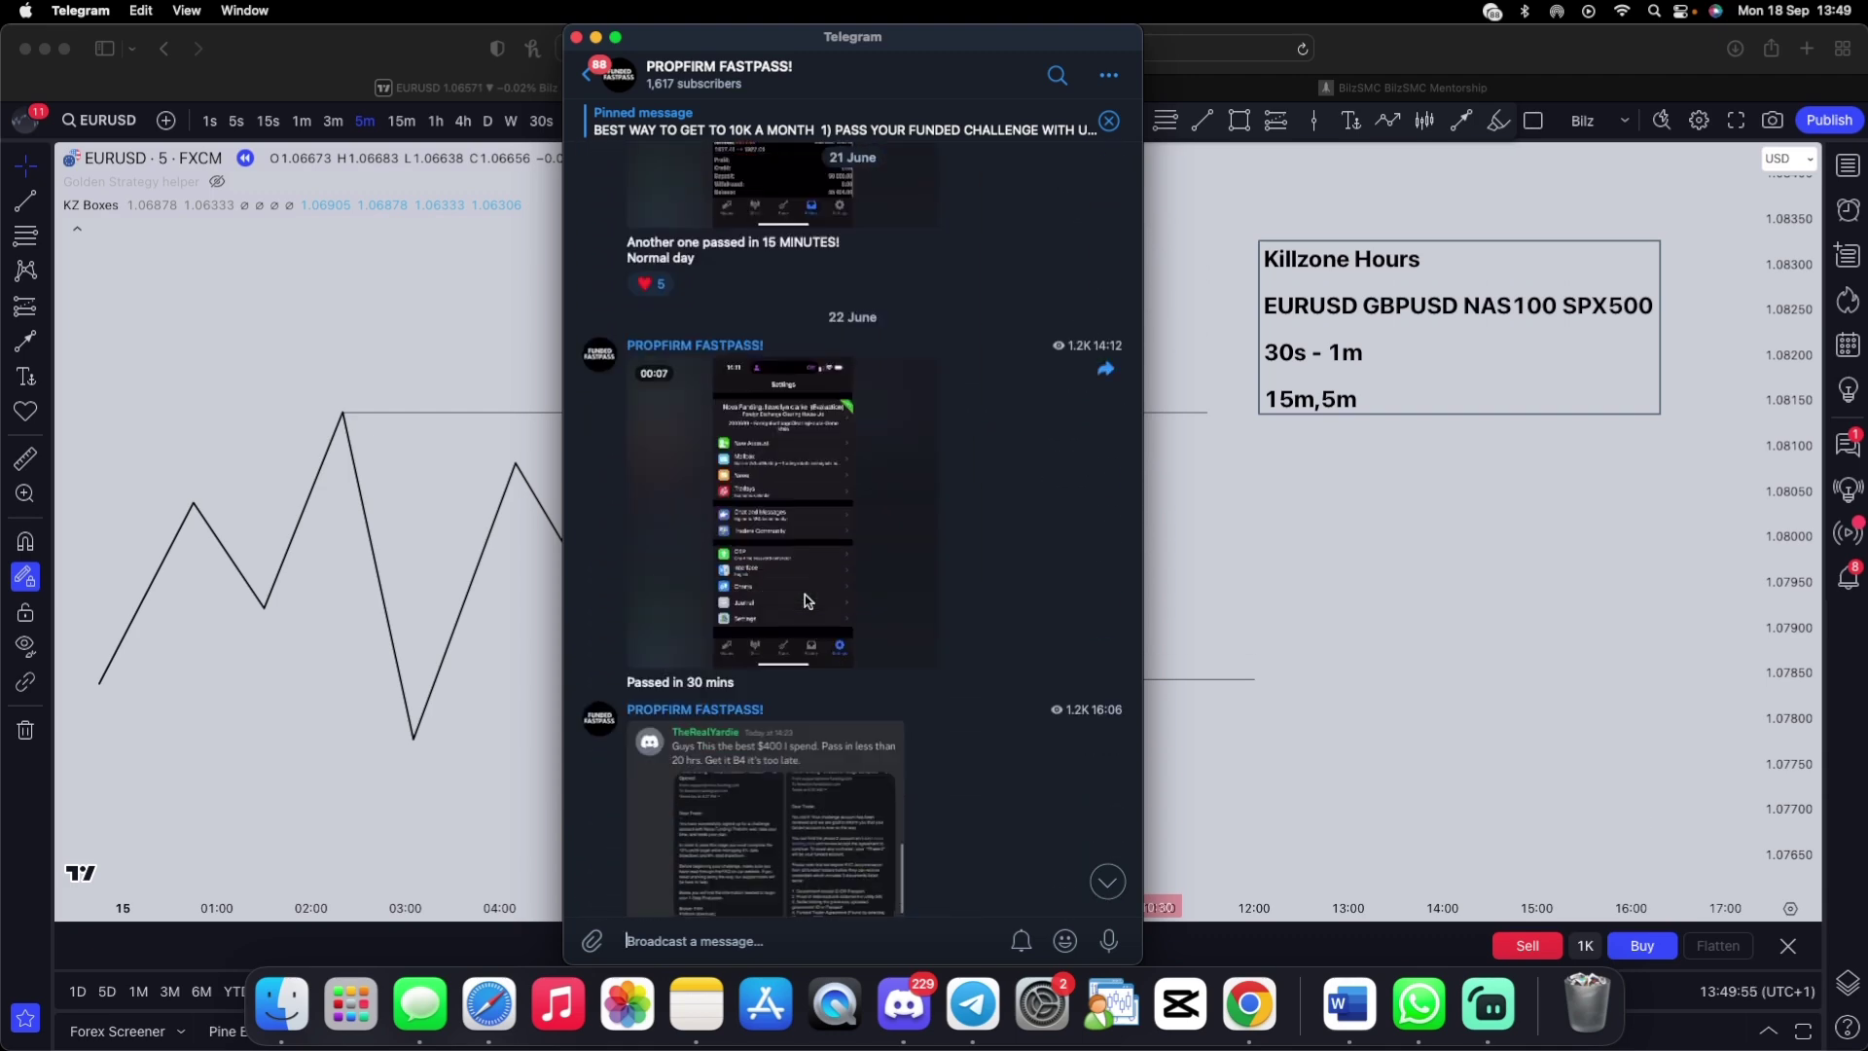
pyautogui.scroll(-10, 804, 598)
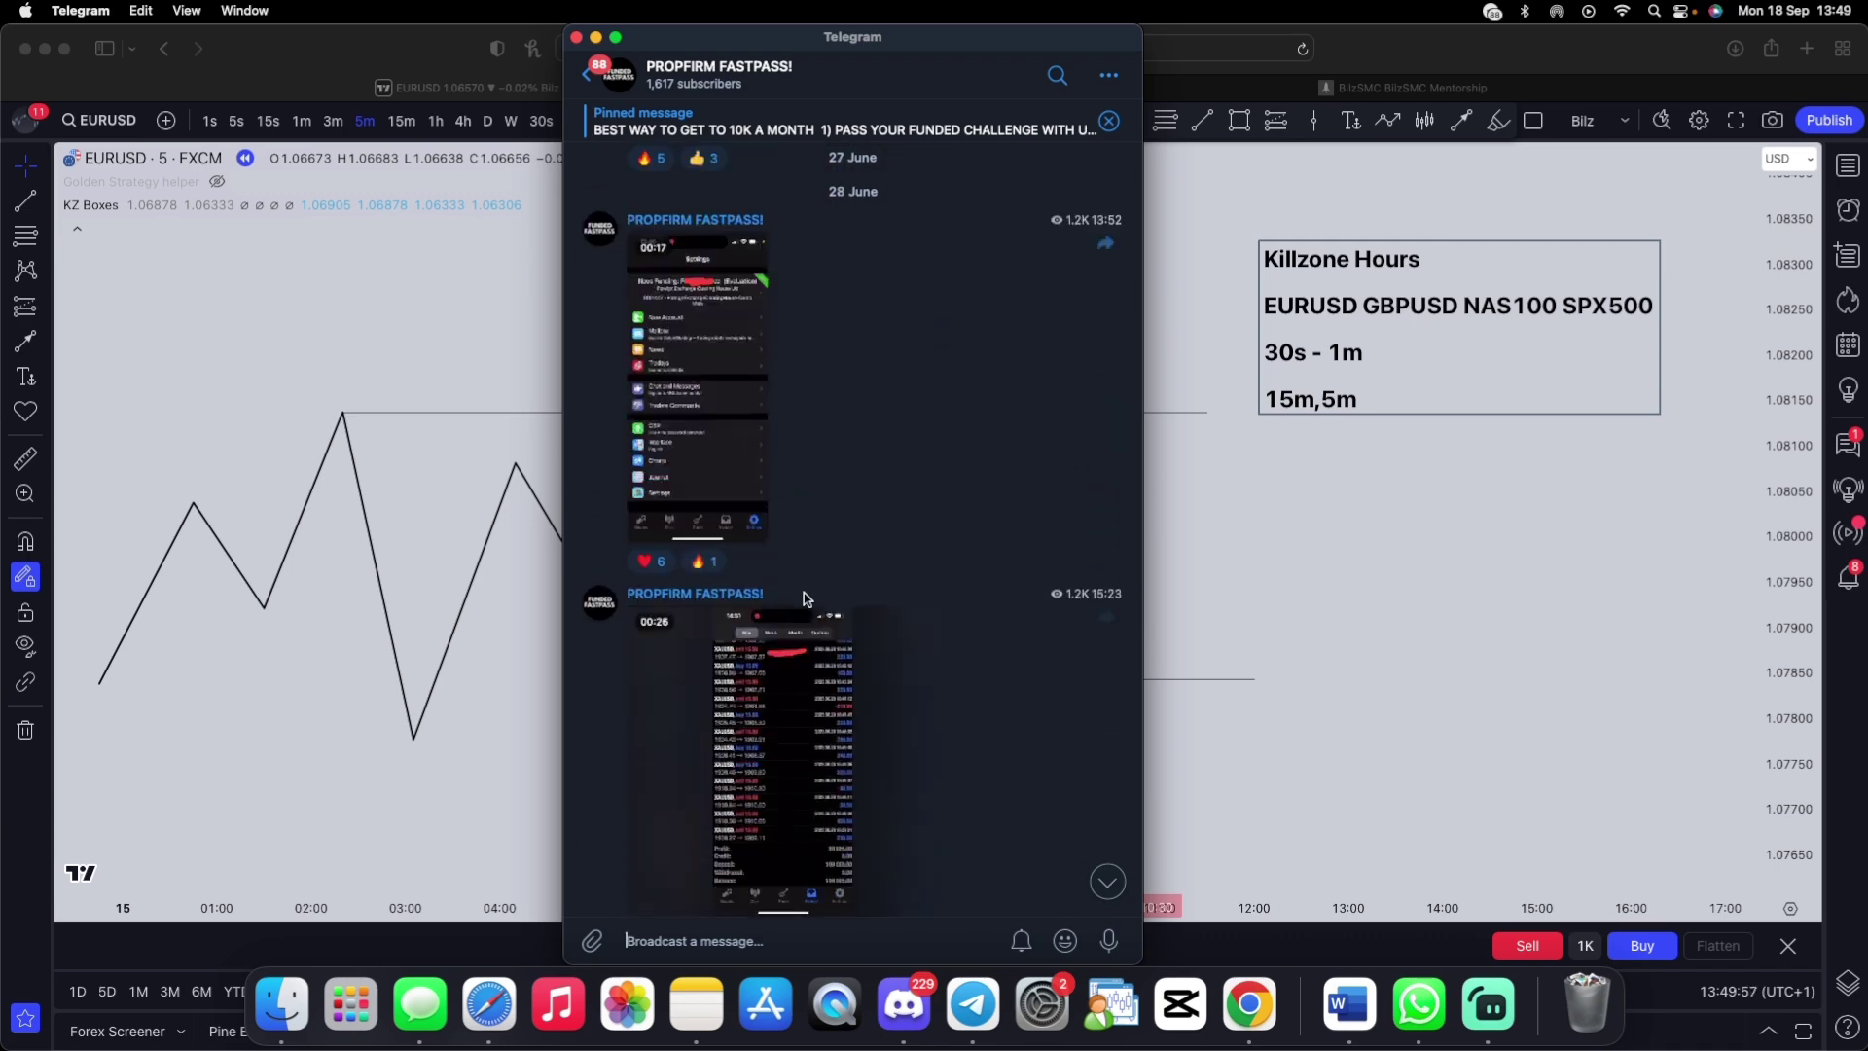
pyautogui.scroll(-10, 806, 598)
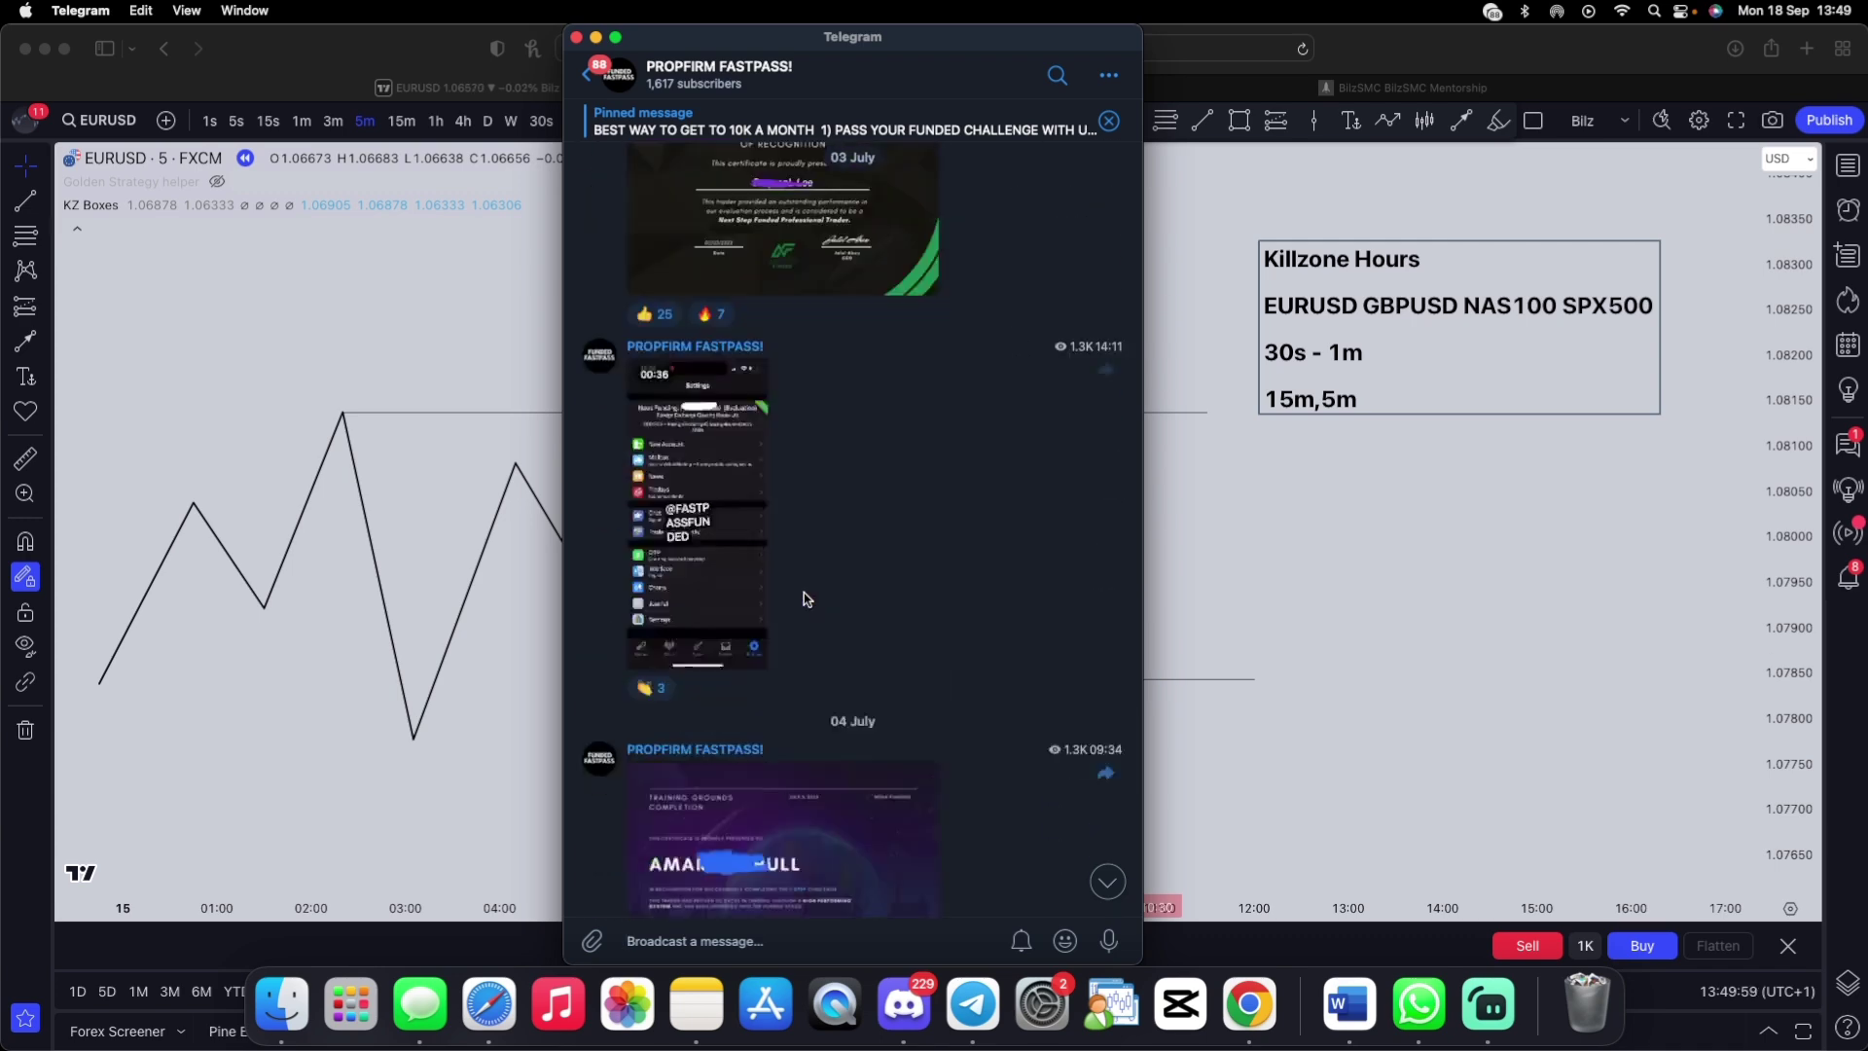
pyautogui.scroll(-10, 803, 599)
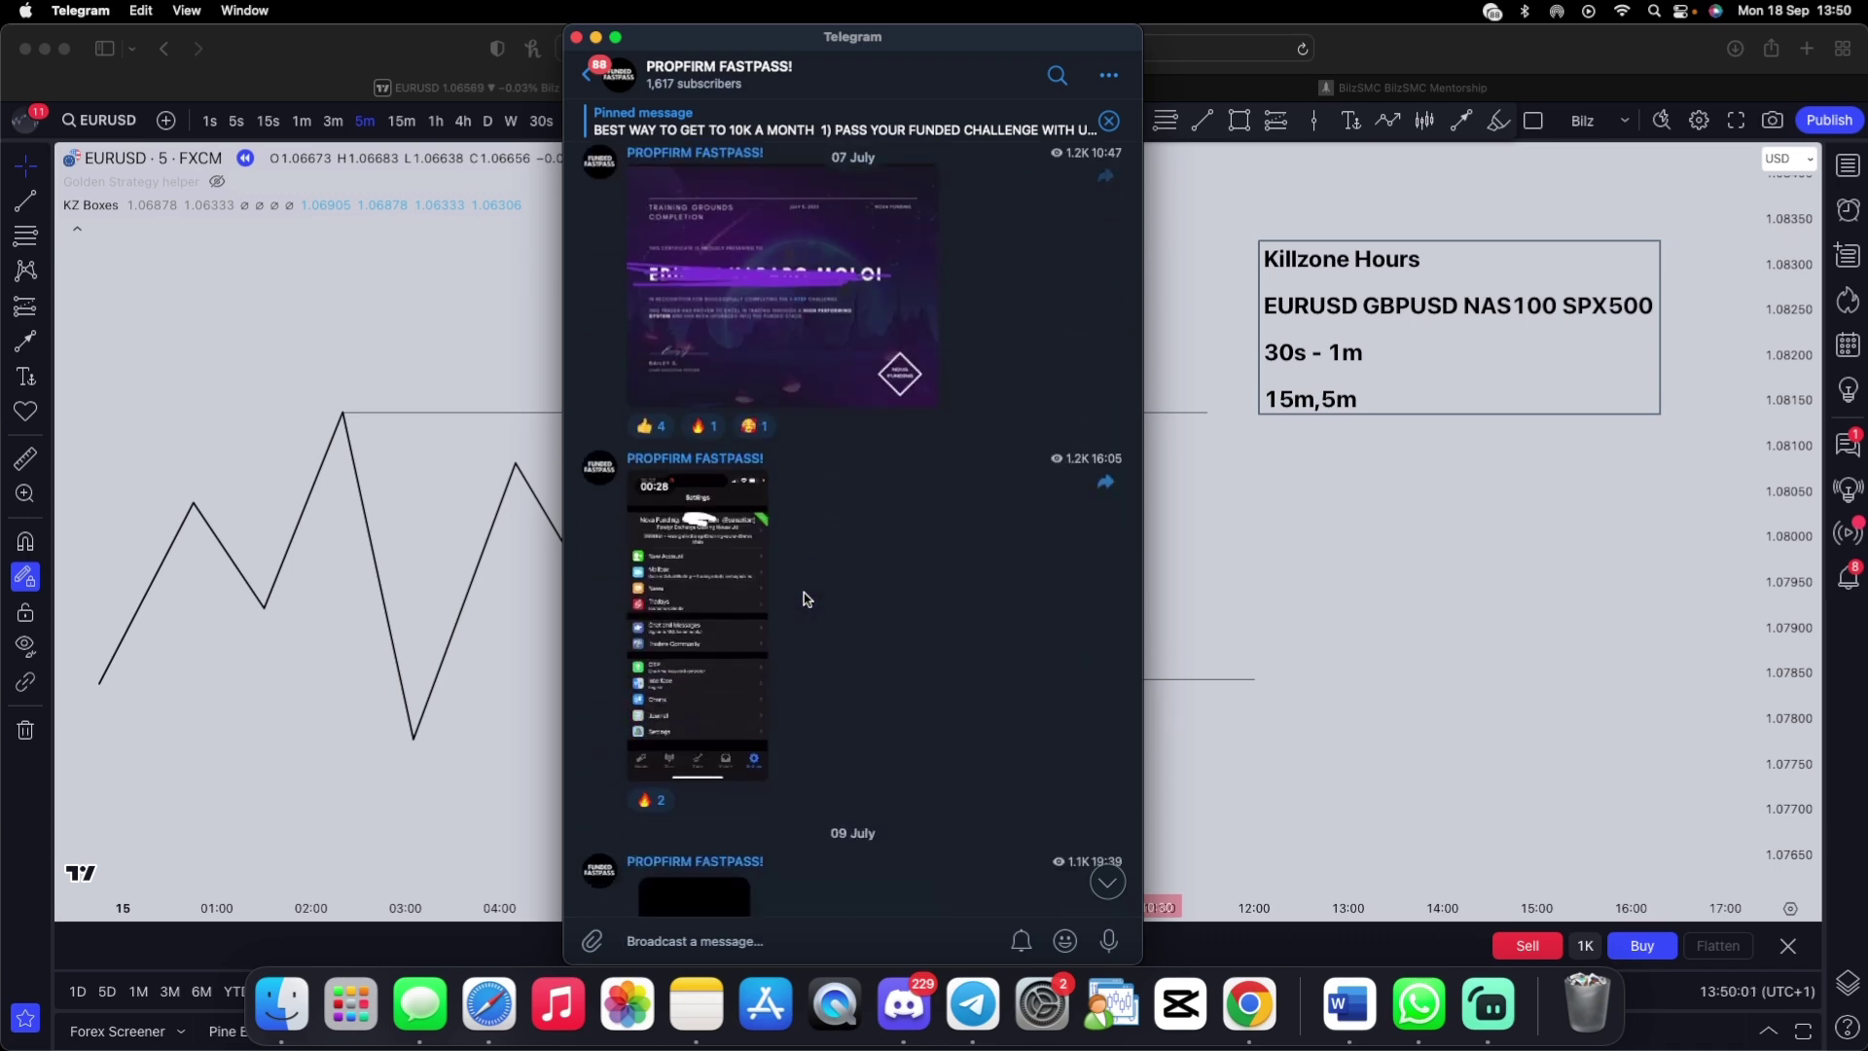
pyautogui.scroll(-10, 804, 597)
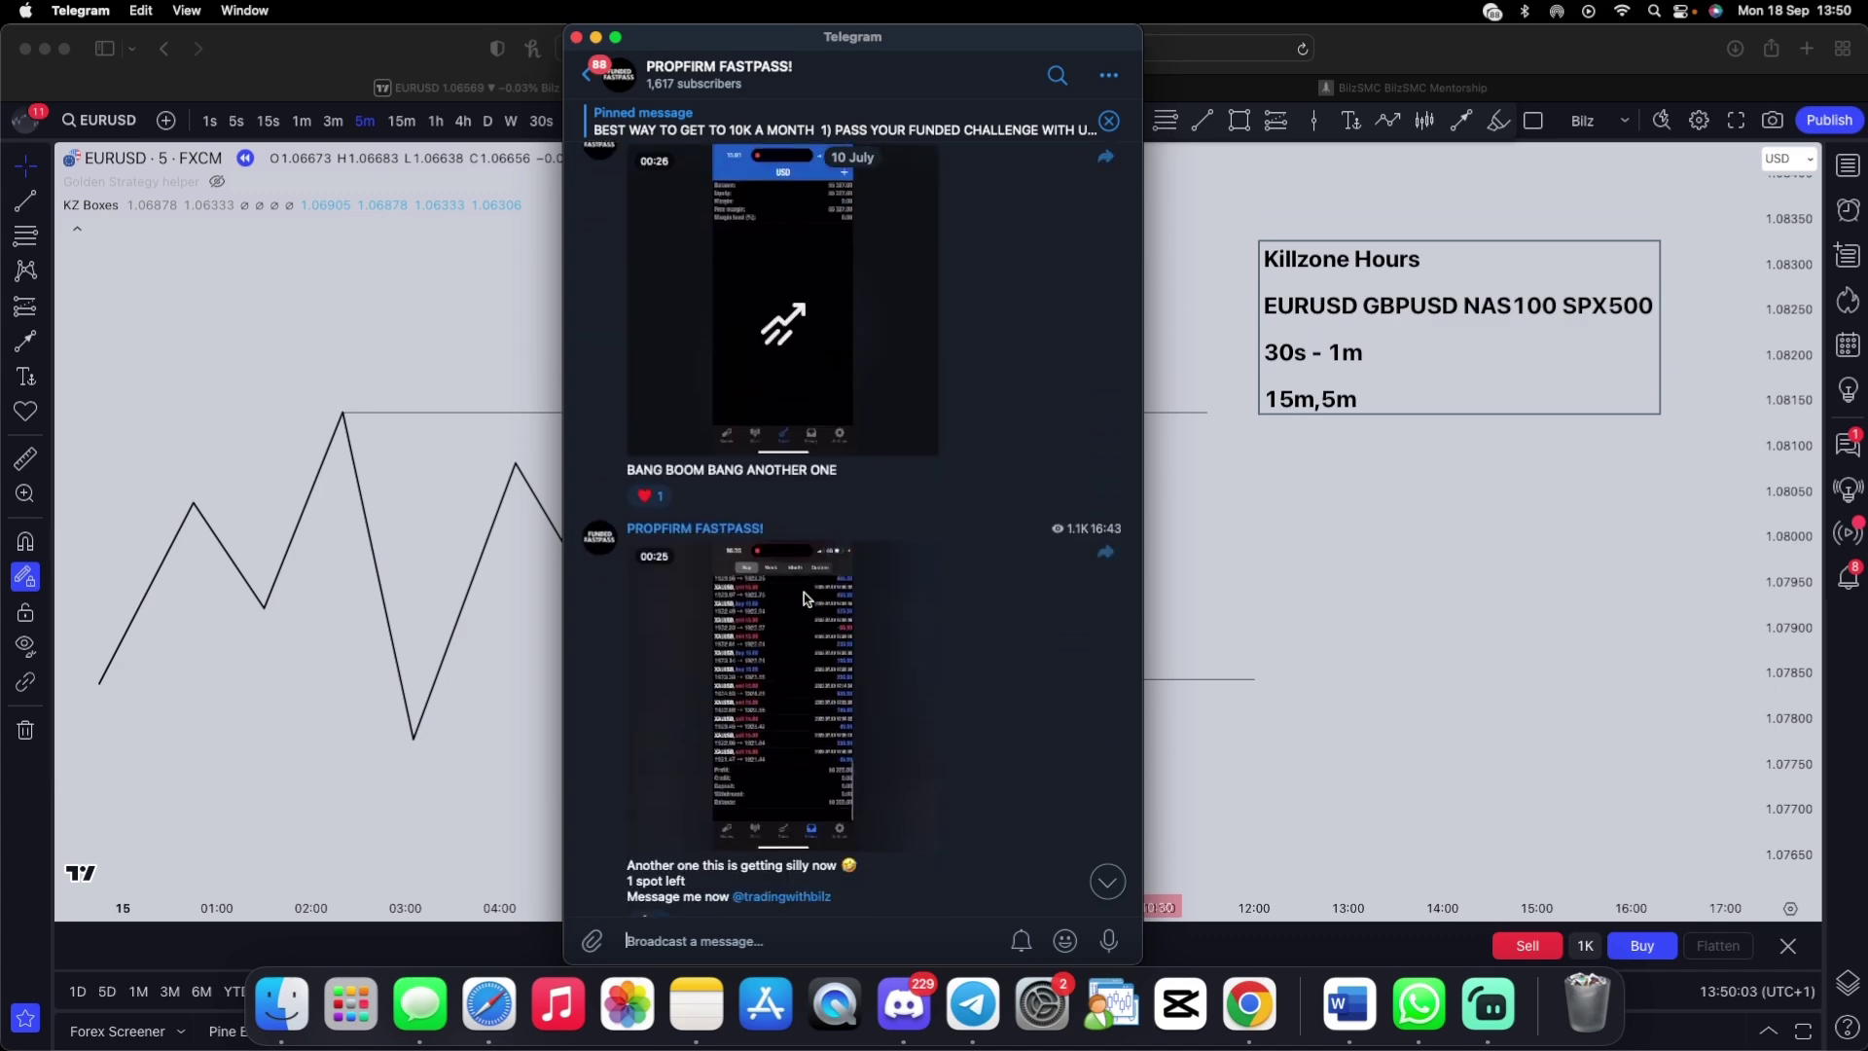
pyautogui.scroll(-8, 804, 595)
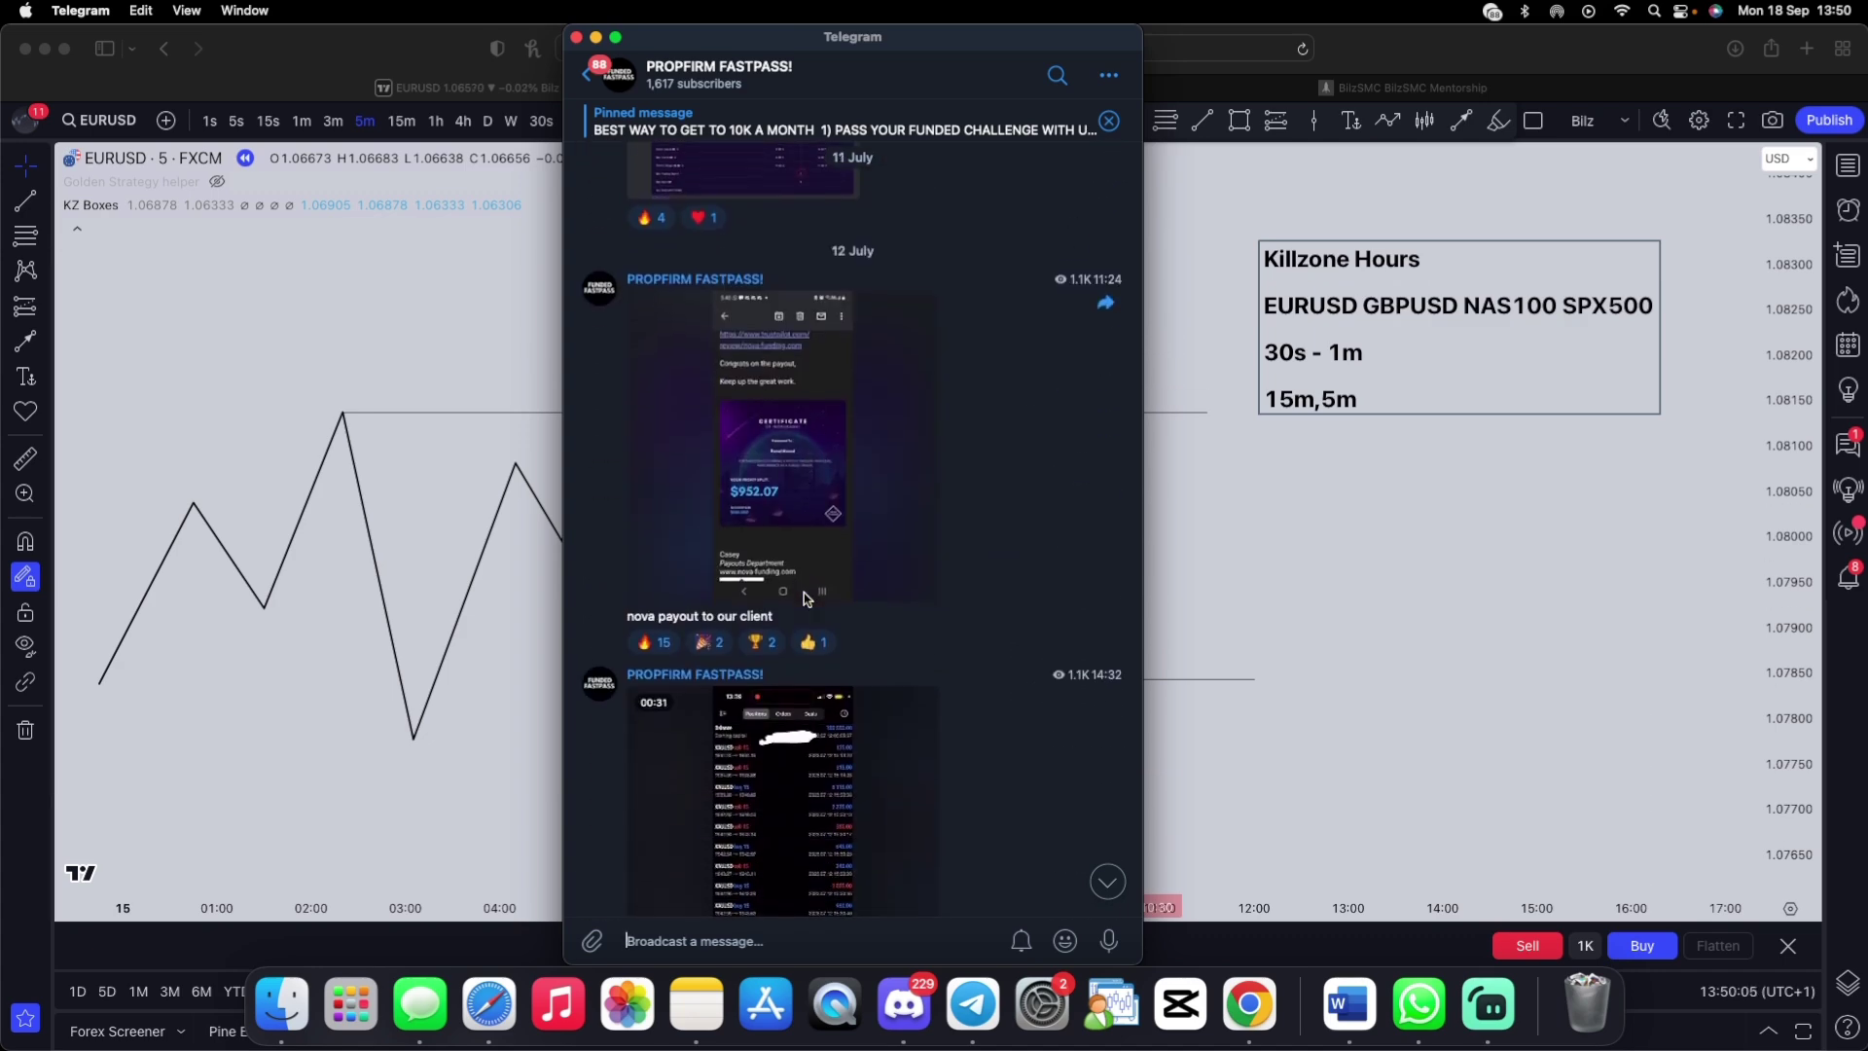
pyautogui.scroll(-8, 804, 598)
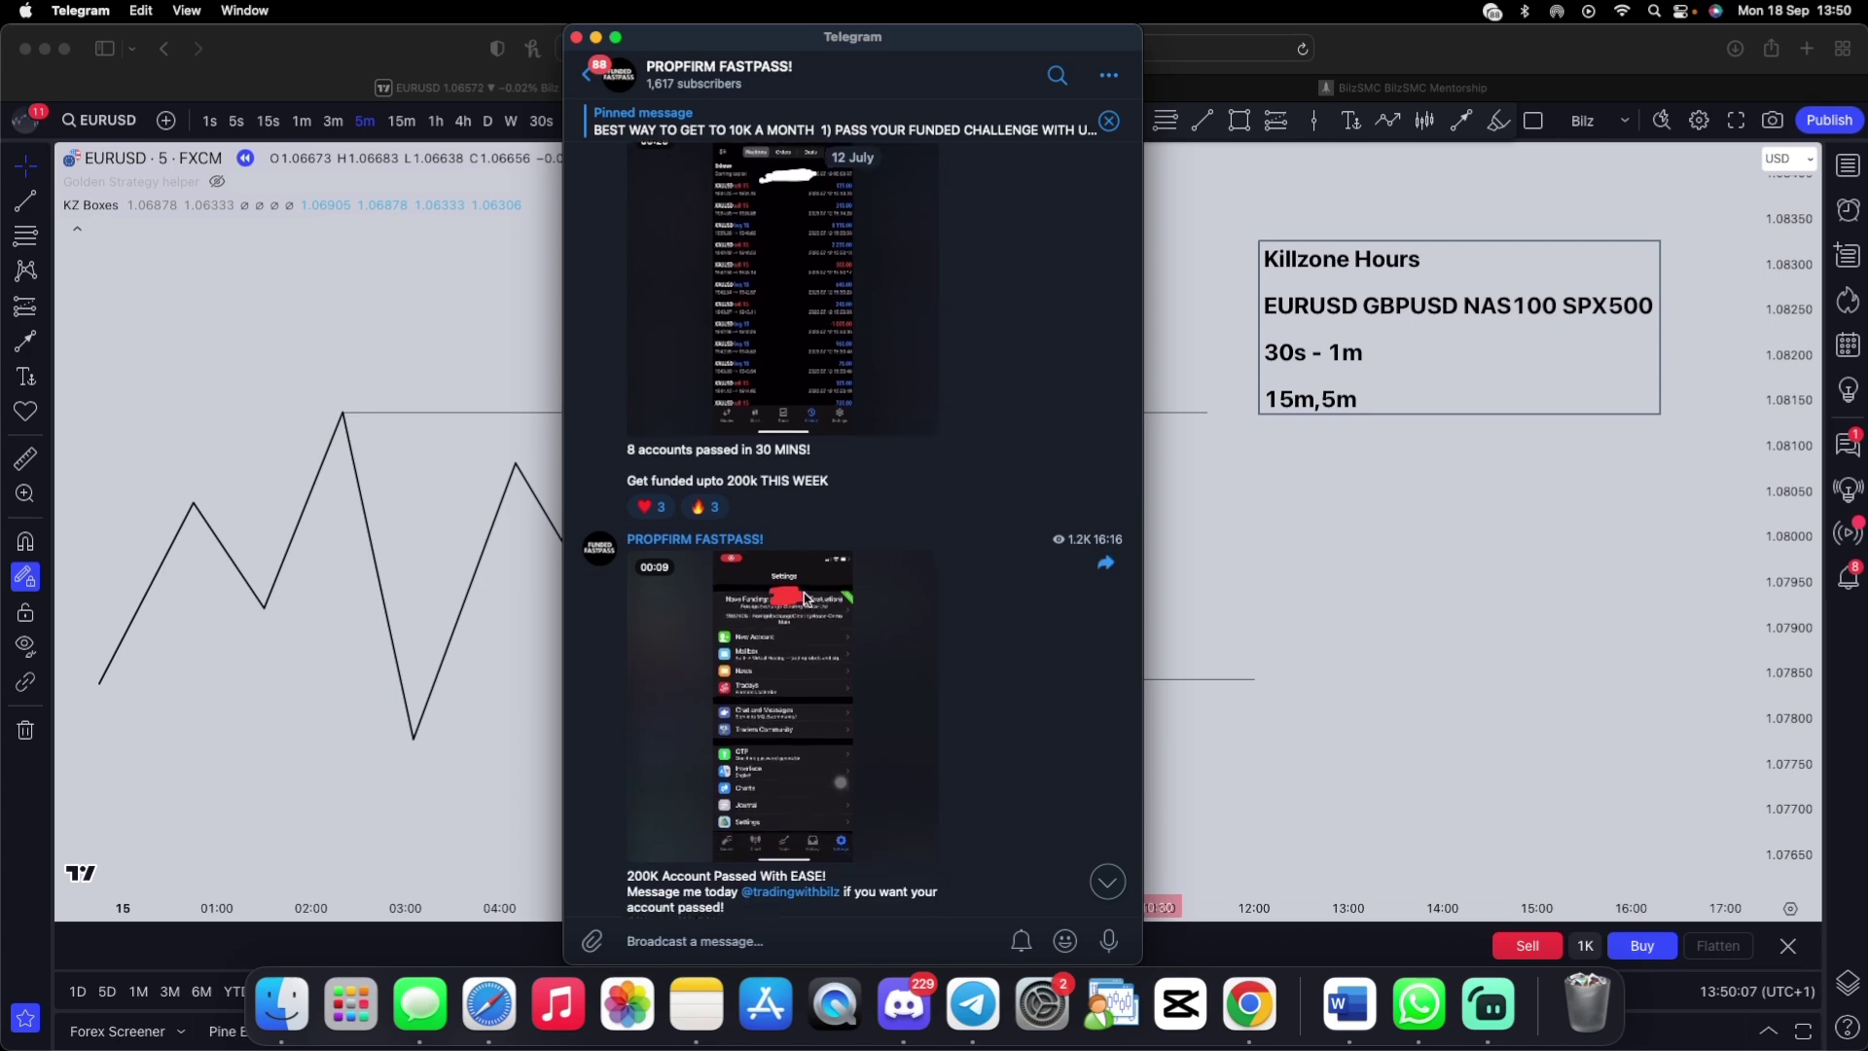
pyautogui.scroll(-10, 804, 592)
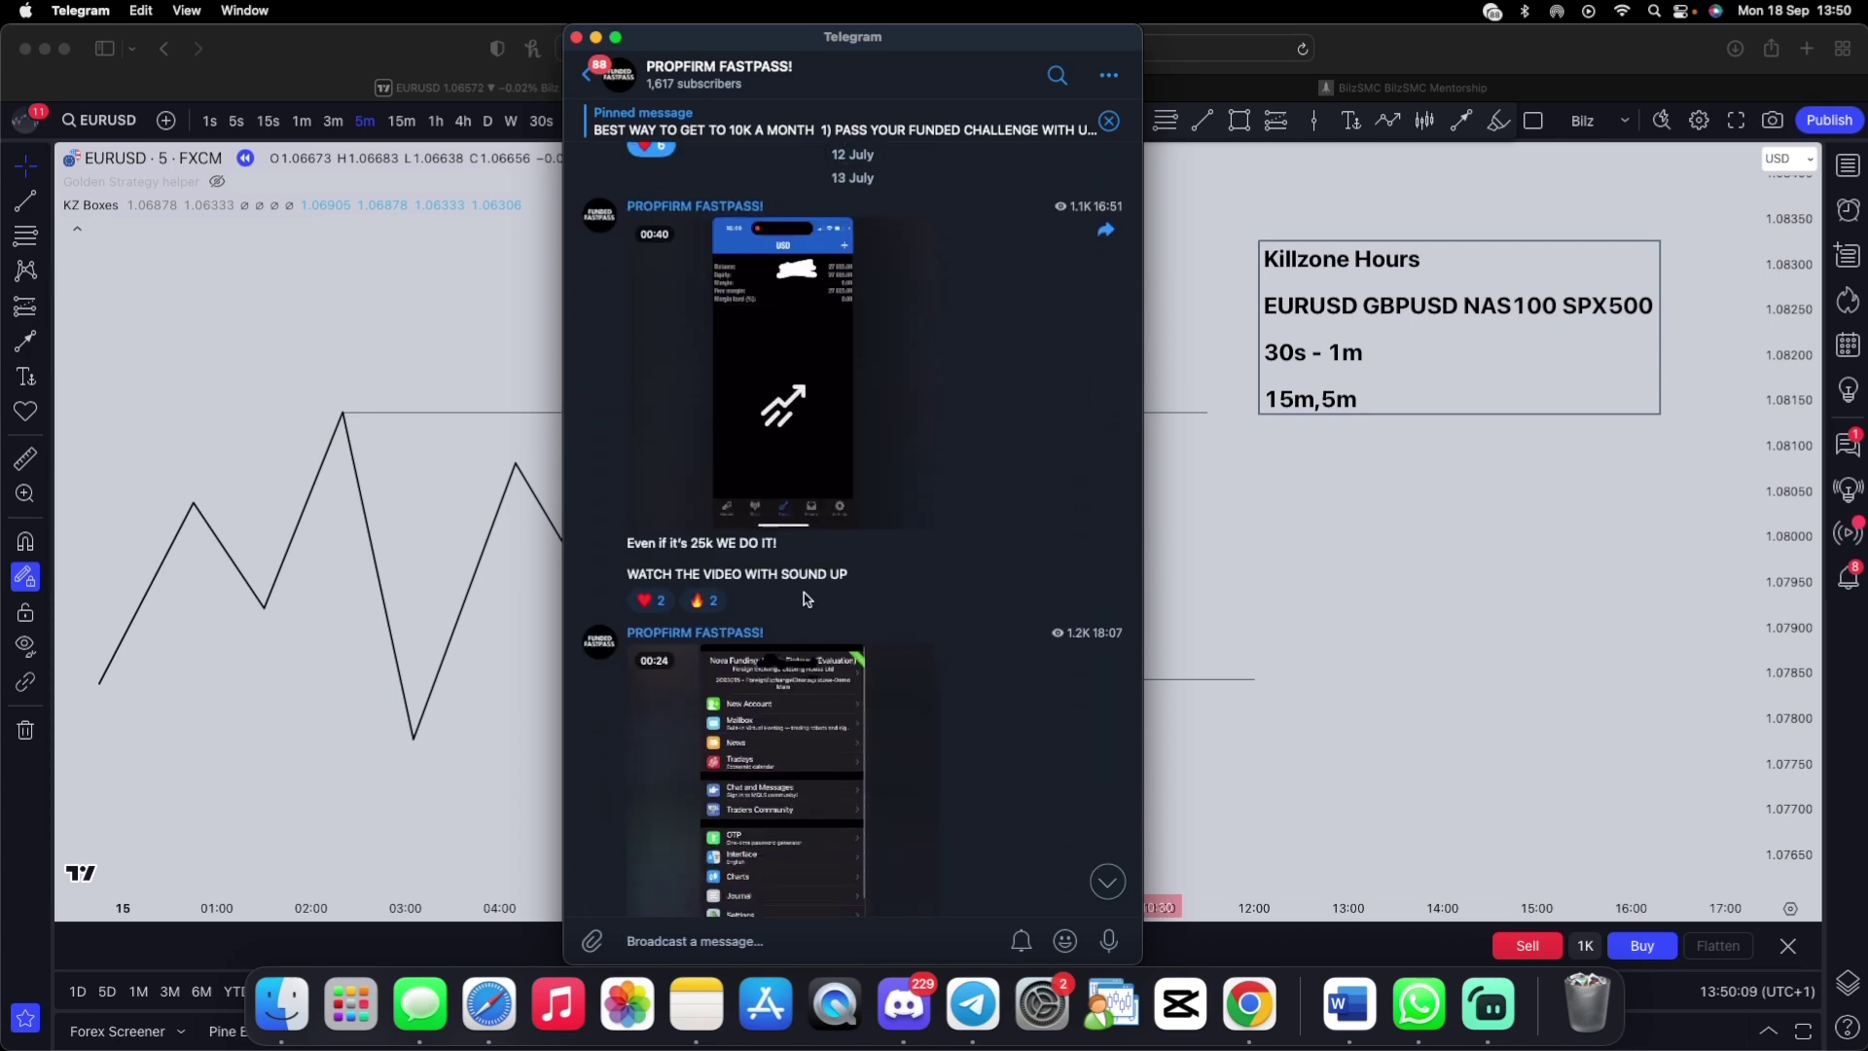
pyautogui.scroll(-10, 804, 593)
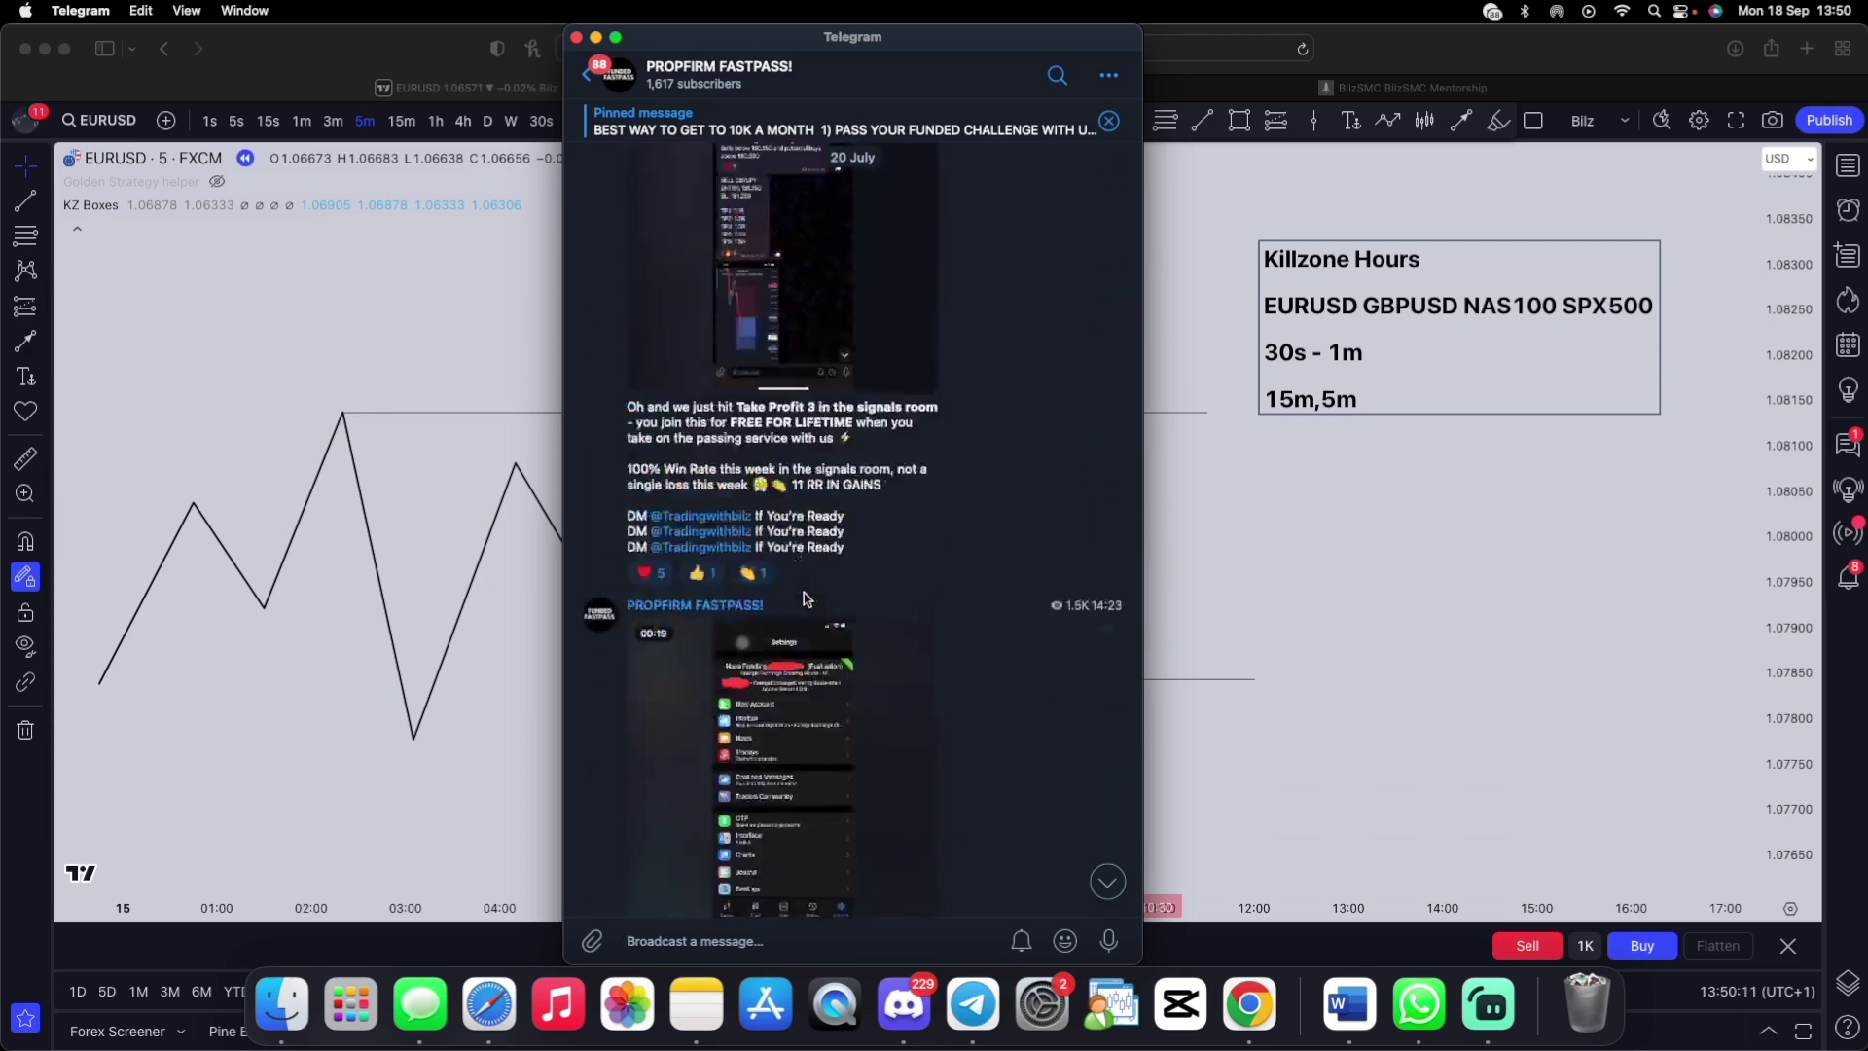
pyautogui.scroll(-10, 804, 593)
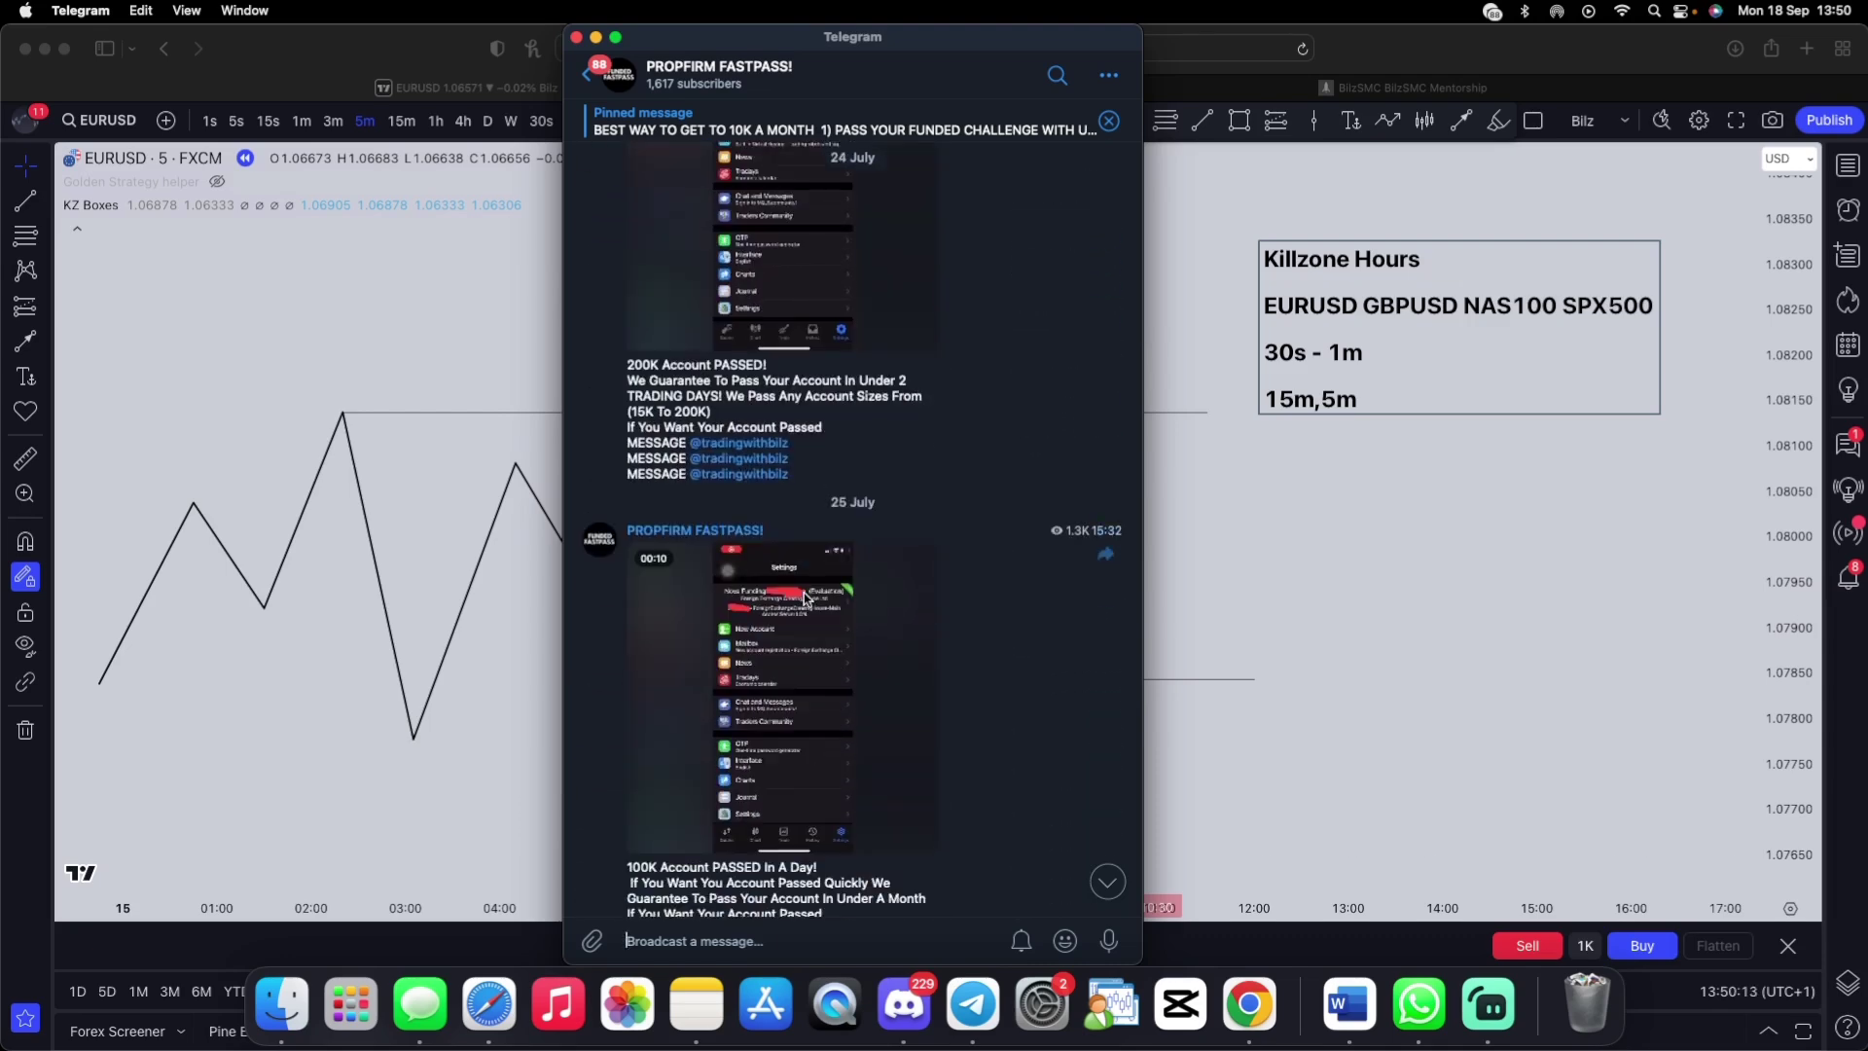
pyautogui.scroll(-10, 804, 597)
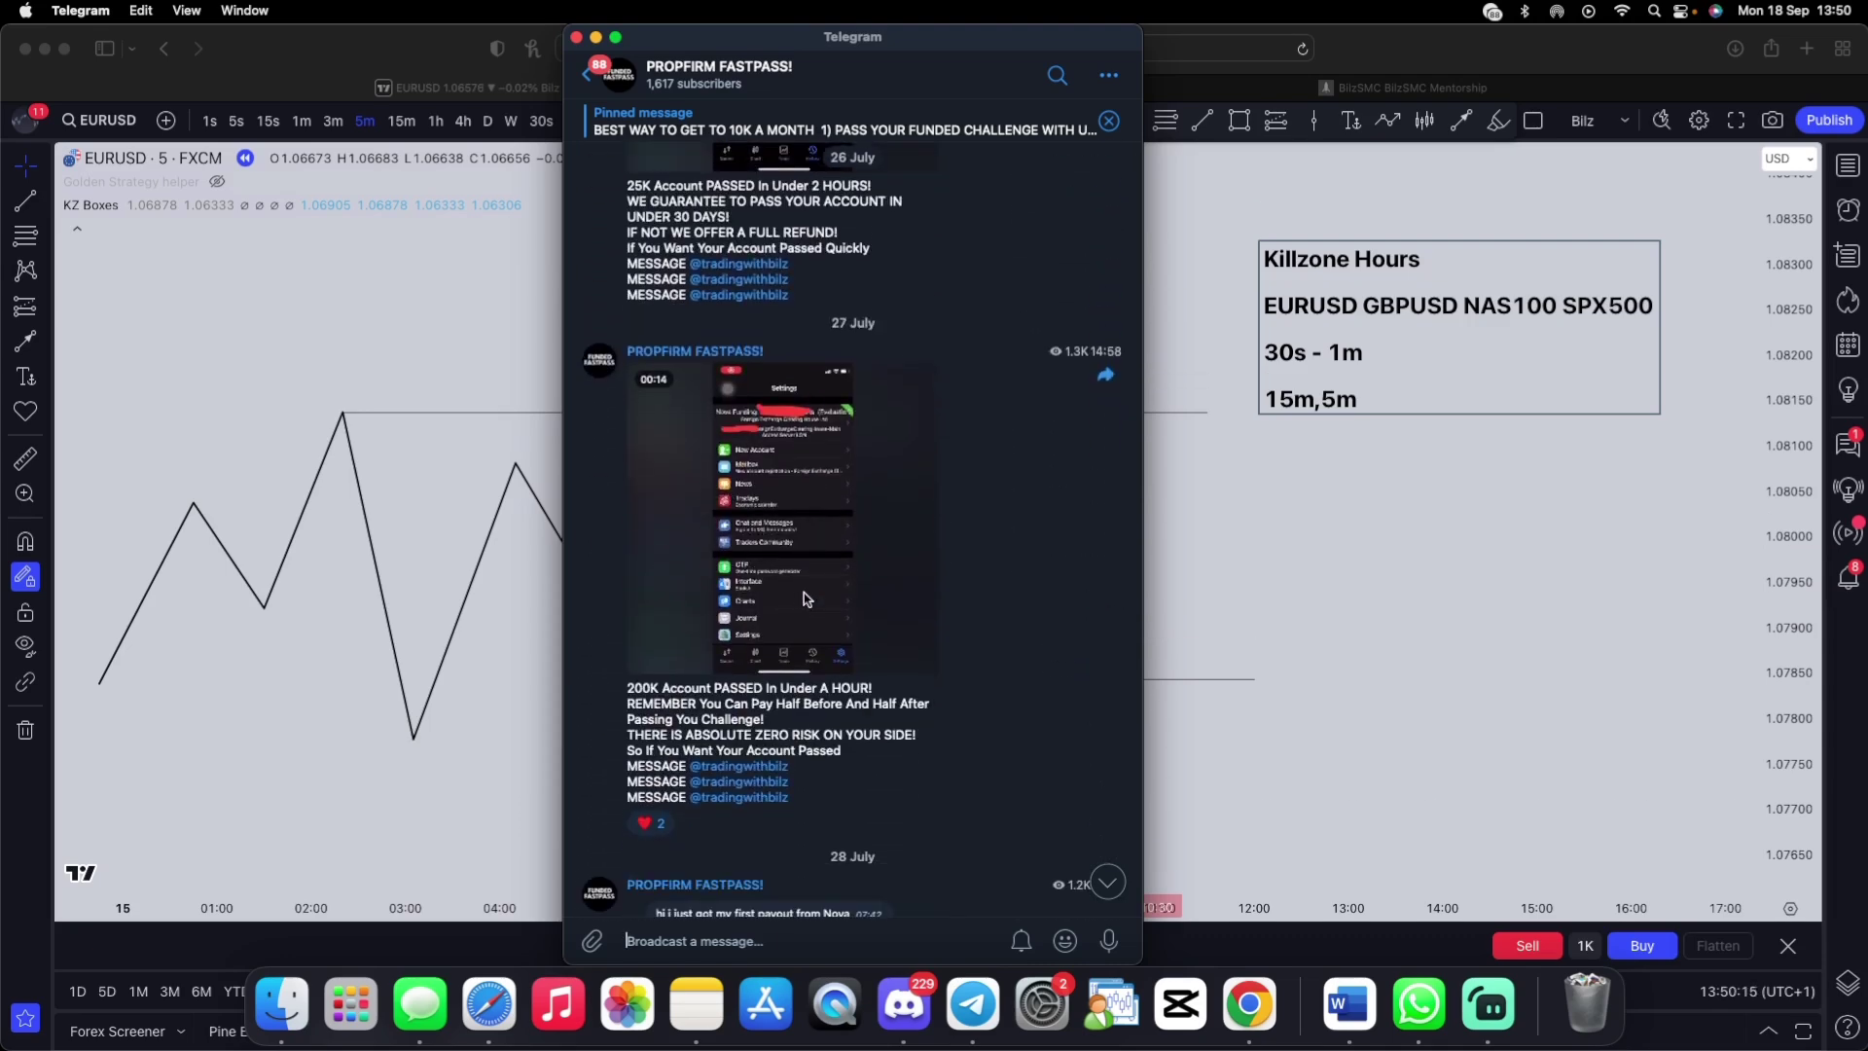
pyautogui.scroll(-10, 803, 597)
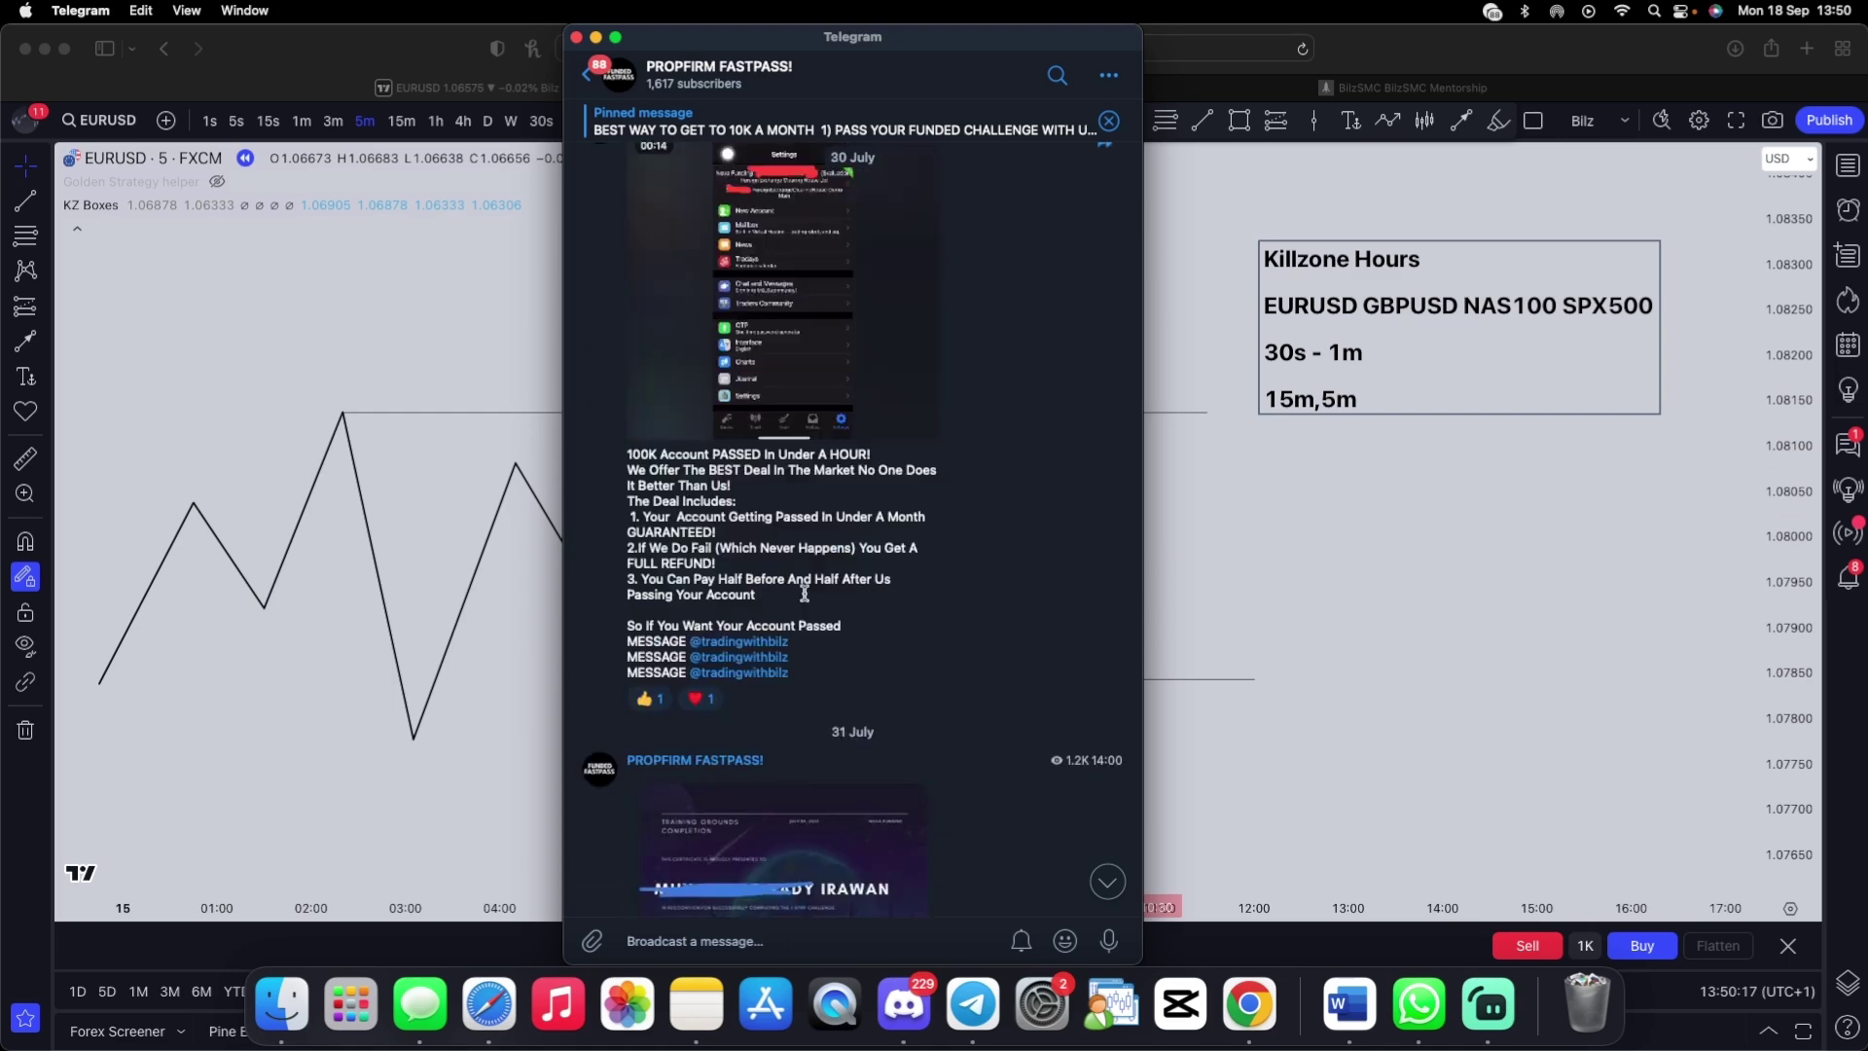
pyautogui.scroll(-10, 804, 598)
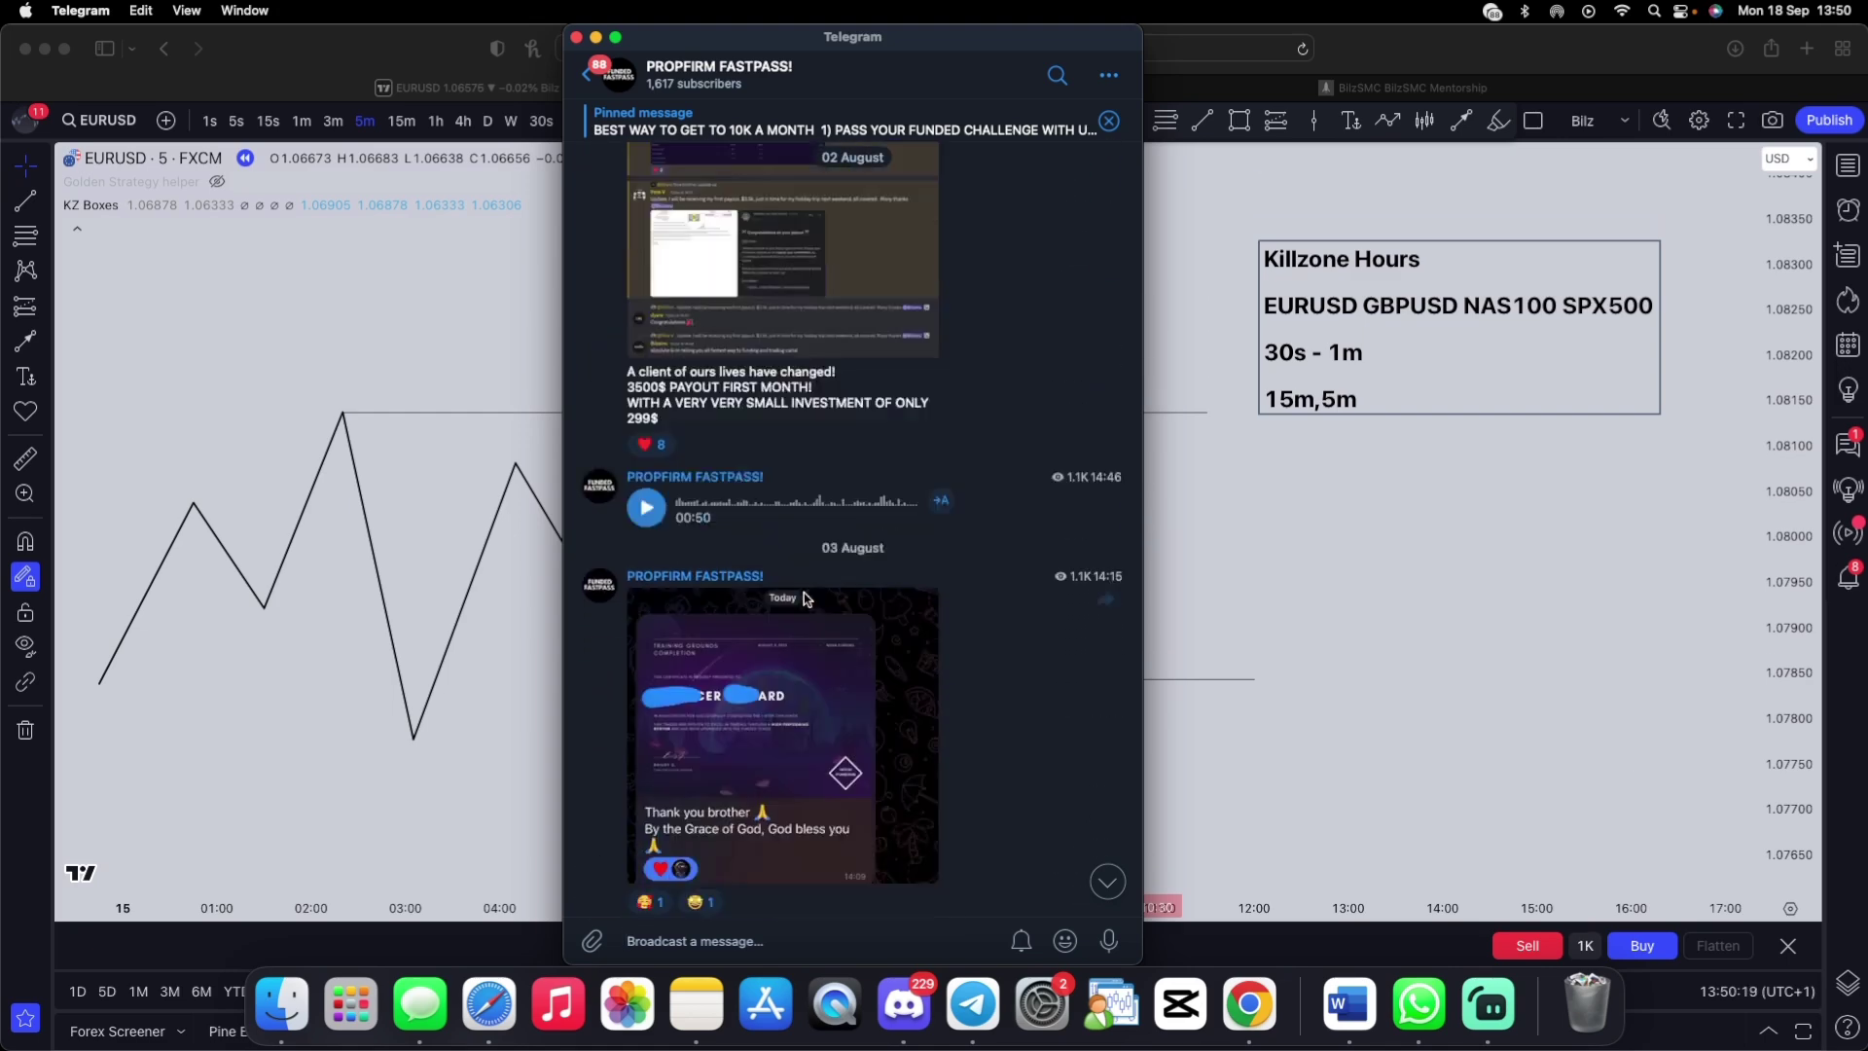
pyautogui.scroll(-6, 743, 376)
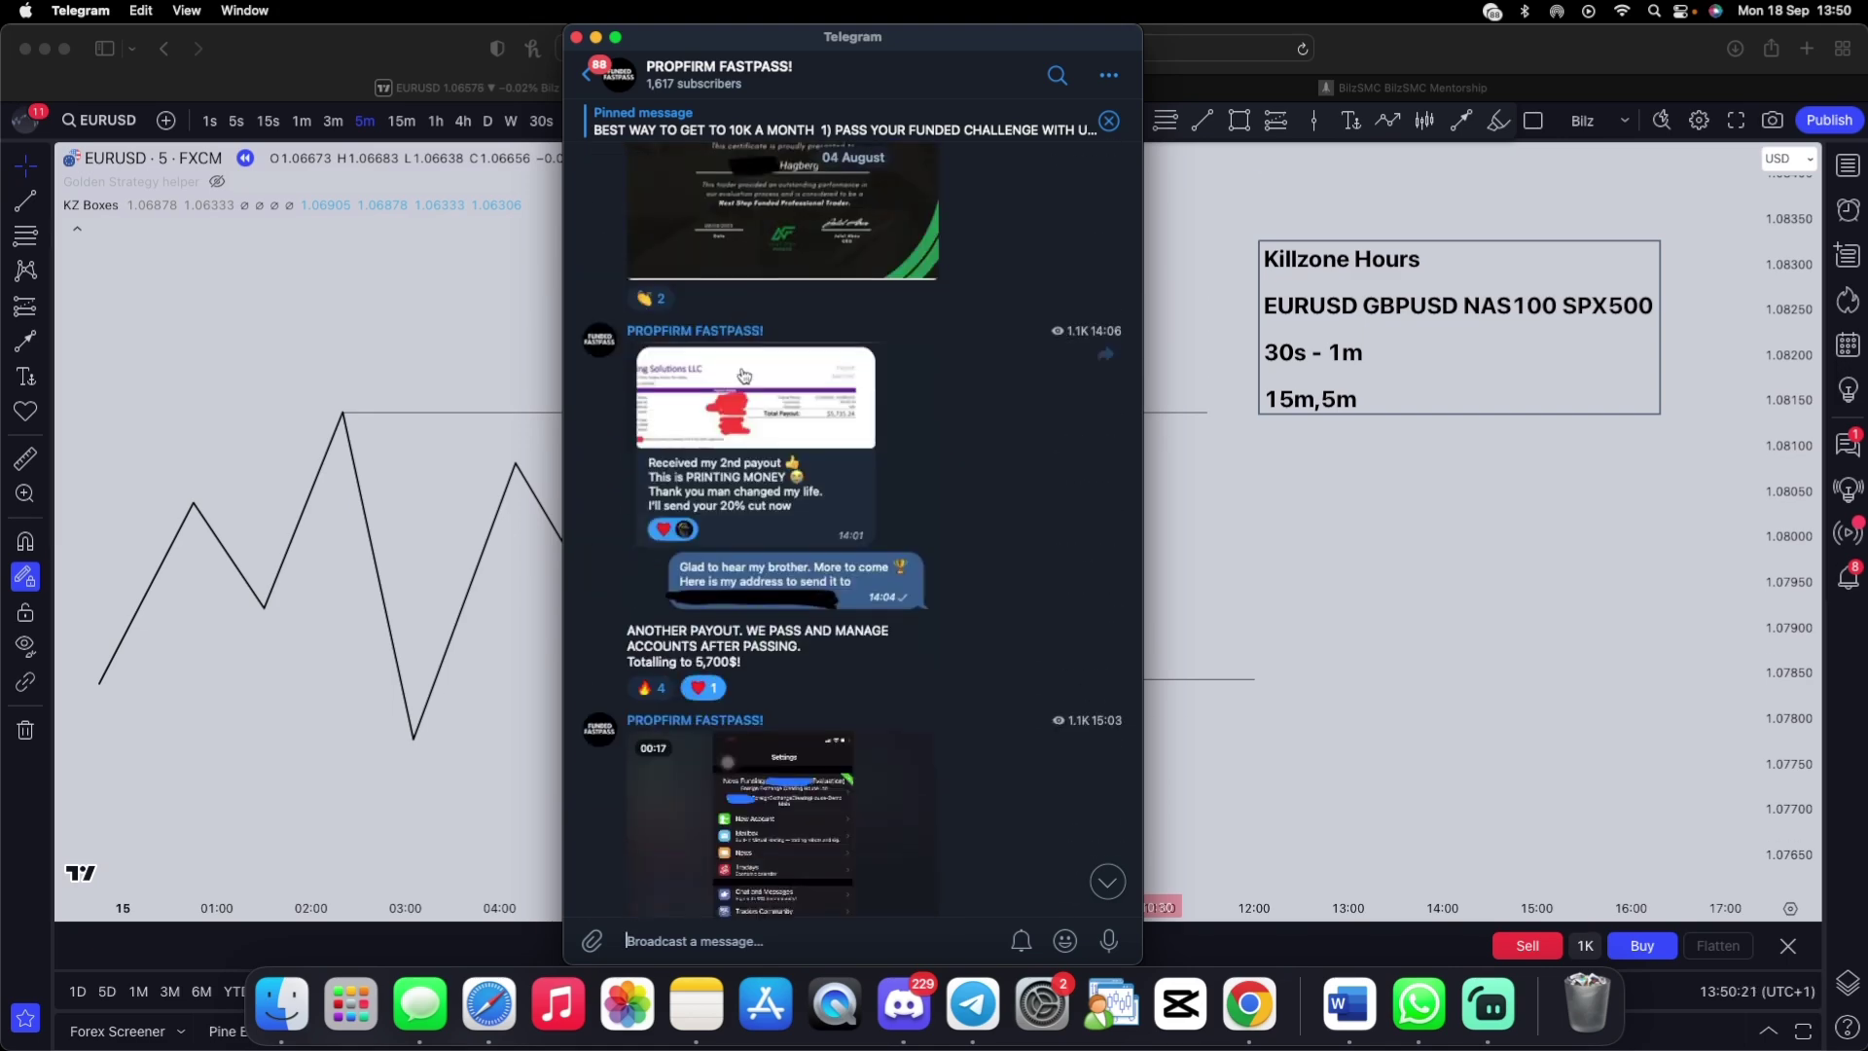
# - Move the Telegram window out of the way and put the browser with the TradingView chart back in full screen
pyautogui.moveTo(957, 35); pyautogui.dragTo(2, 116)
pyautogui.click(64, 49)
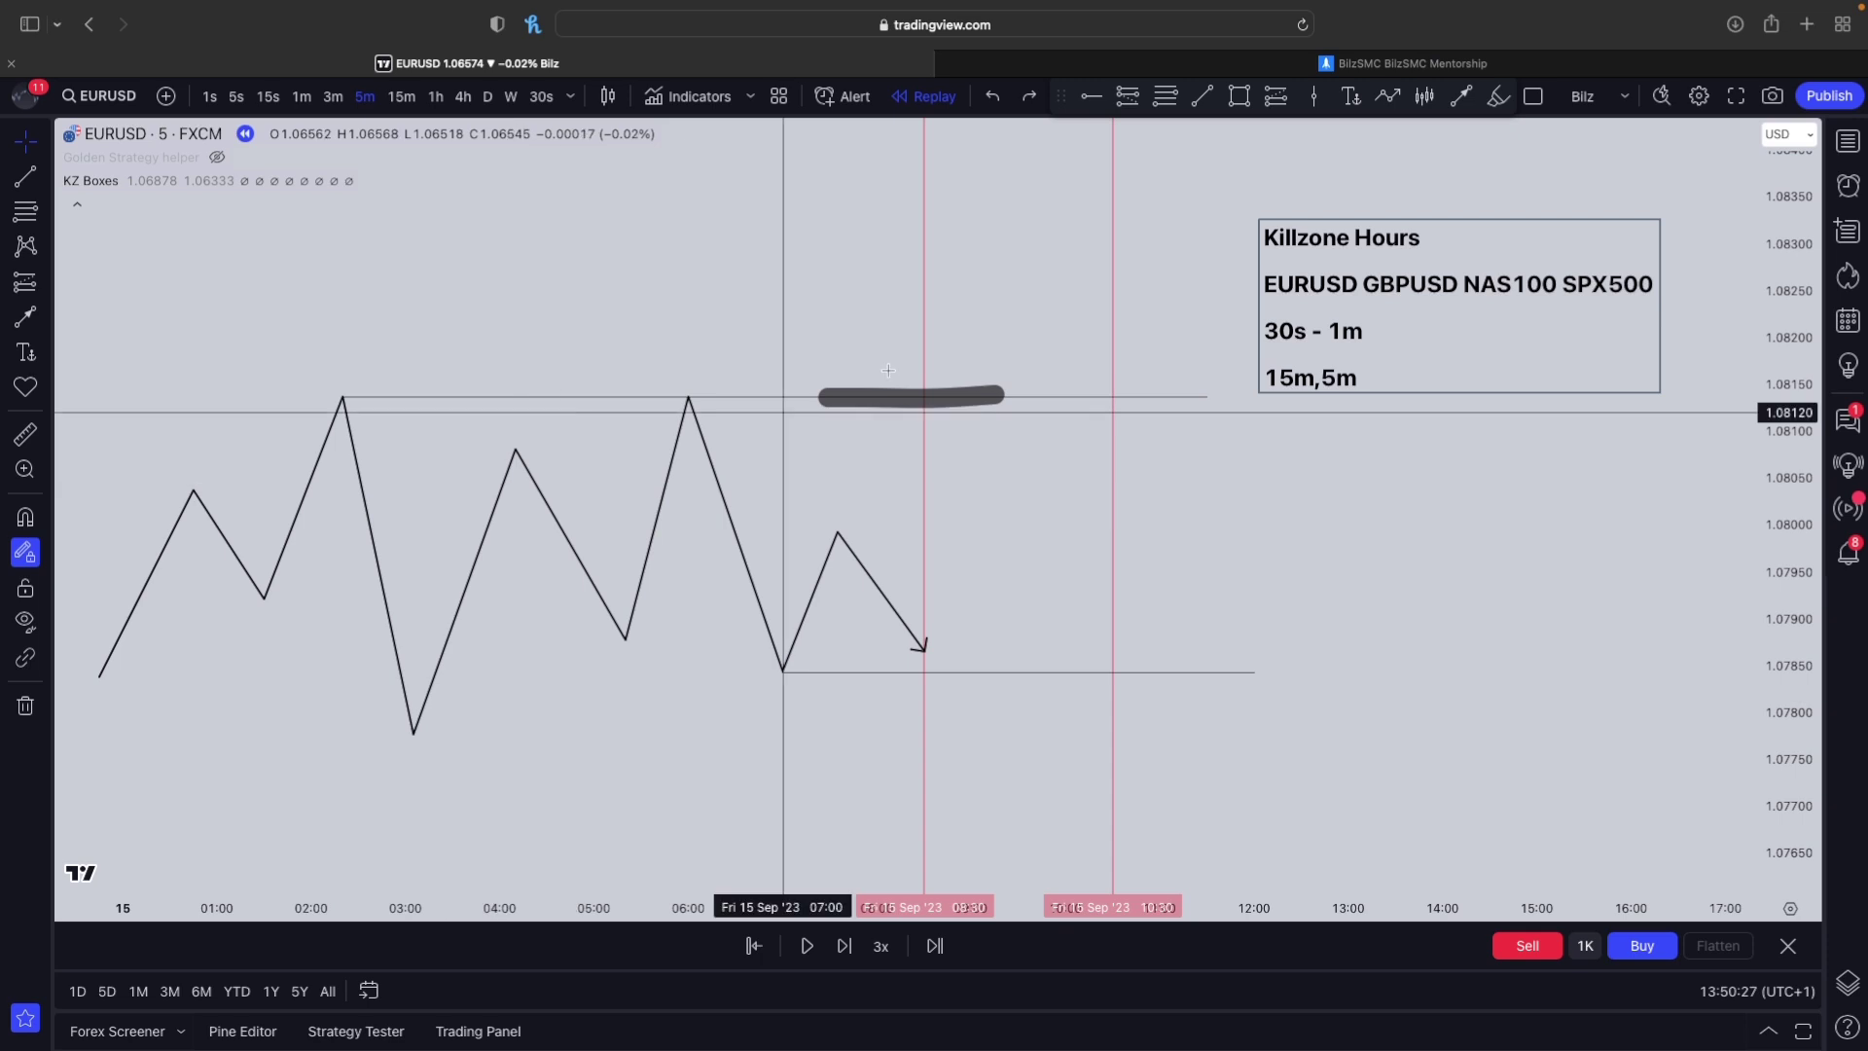
# - Extend the sketch from the 08:30 arrow tip with a path dipping below the lower line, bouncing, dipping again at 09:15 and rising to about 1.0798
pyautogui.click(1388, 96)
pyautogui.click(924, 650)
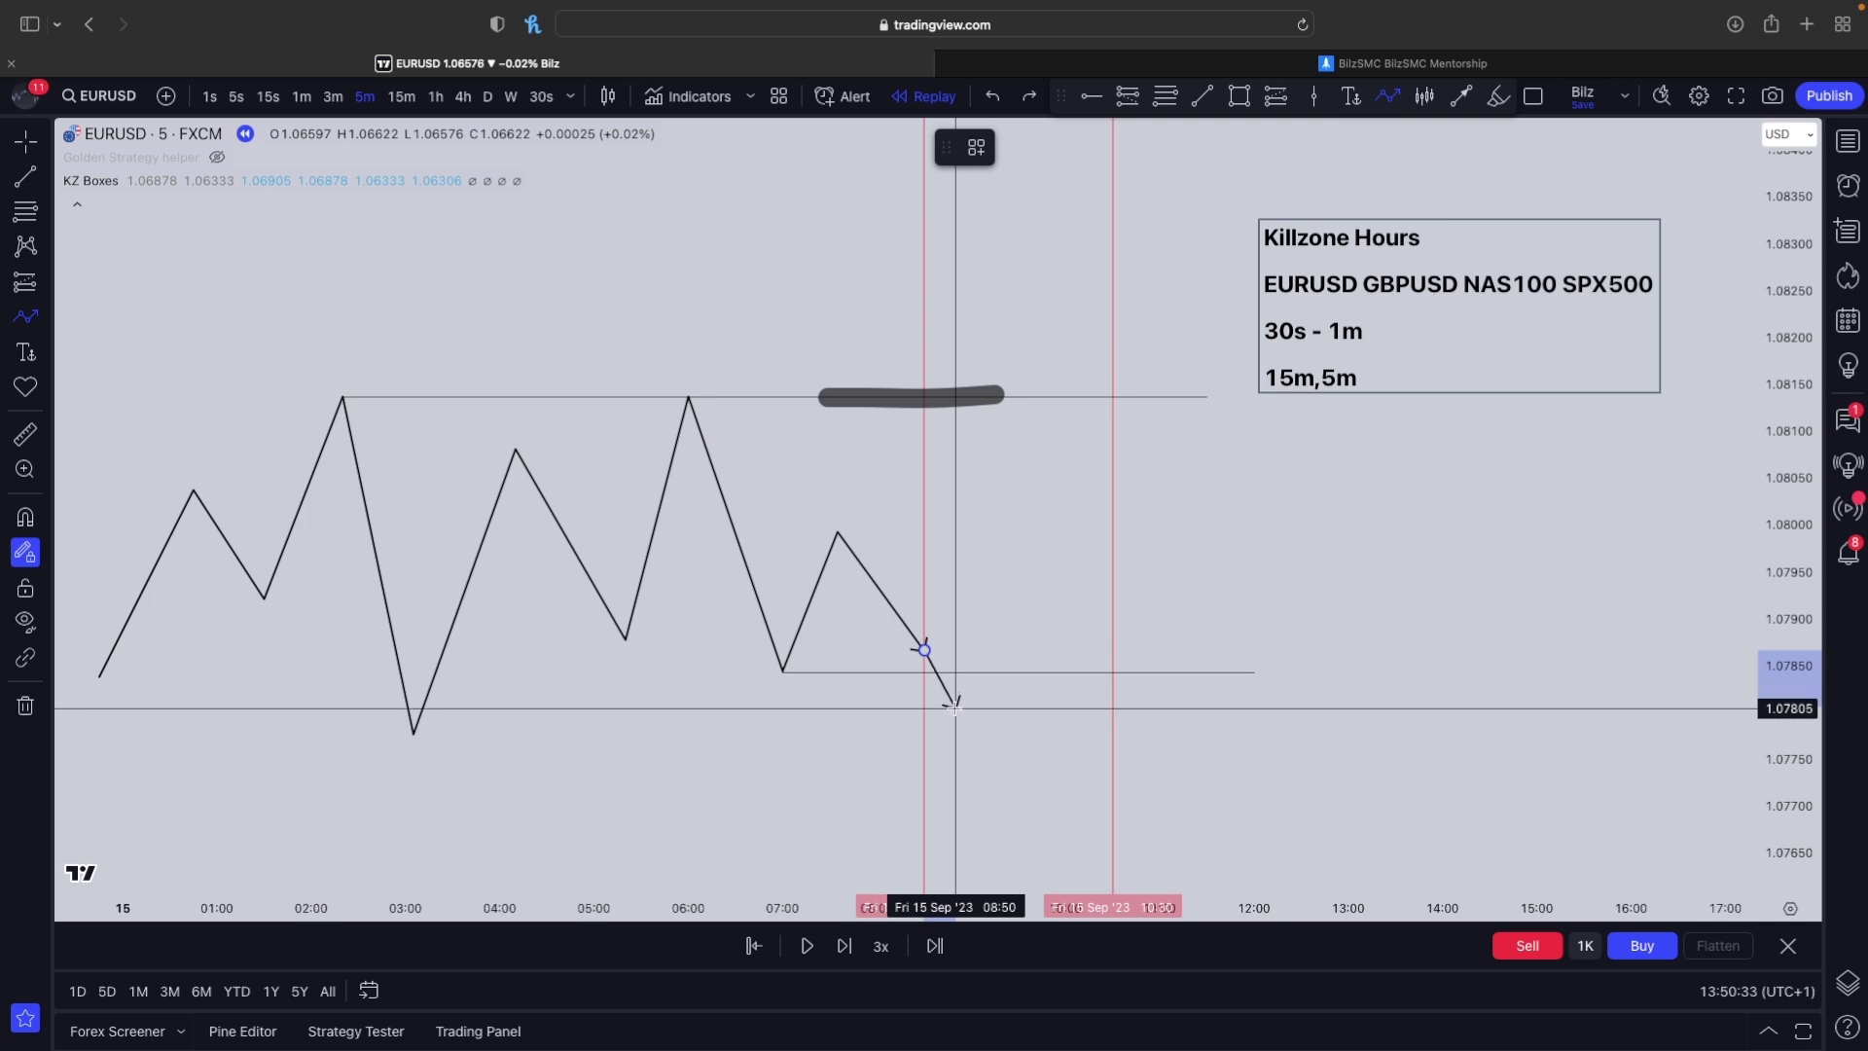
pyautogui.click(955, 708)
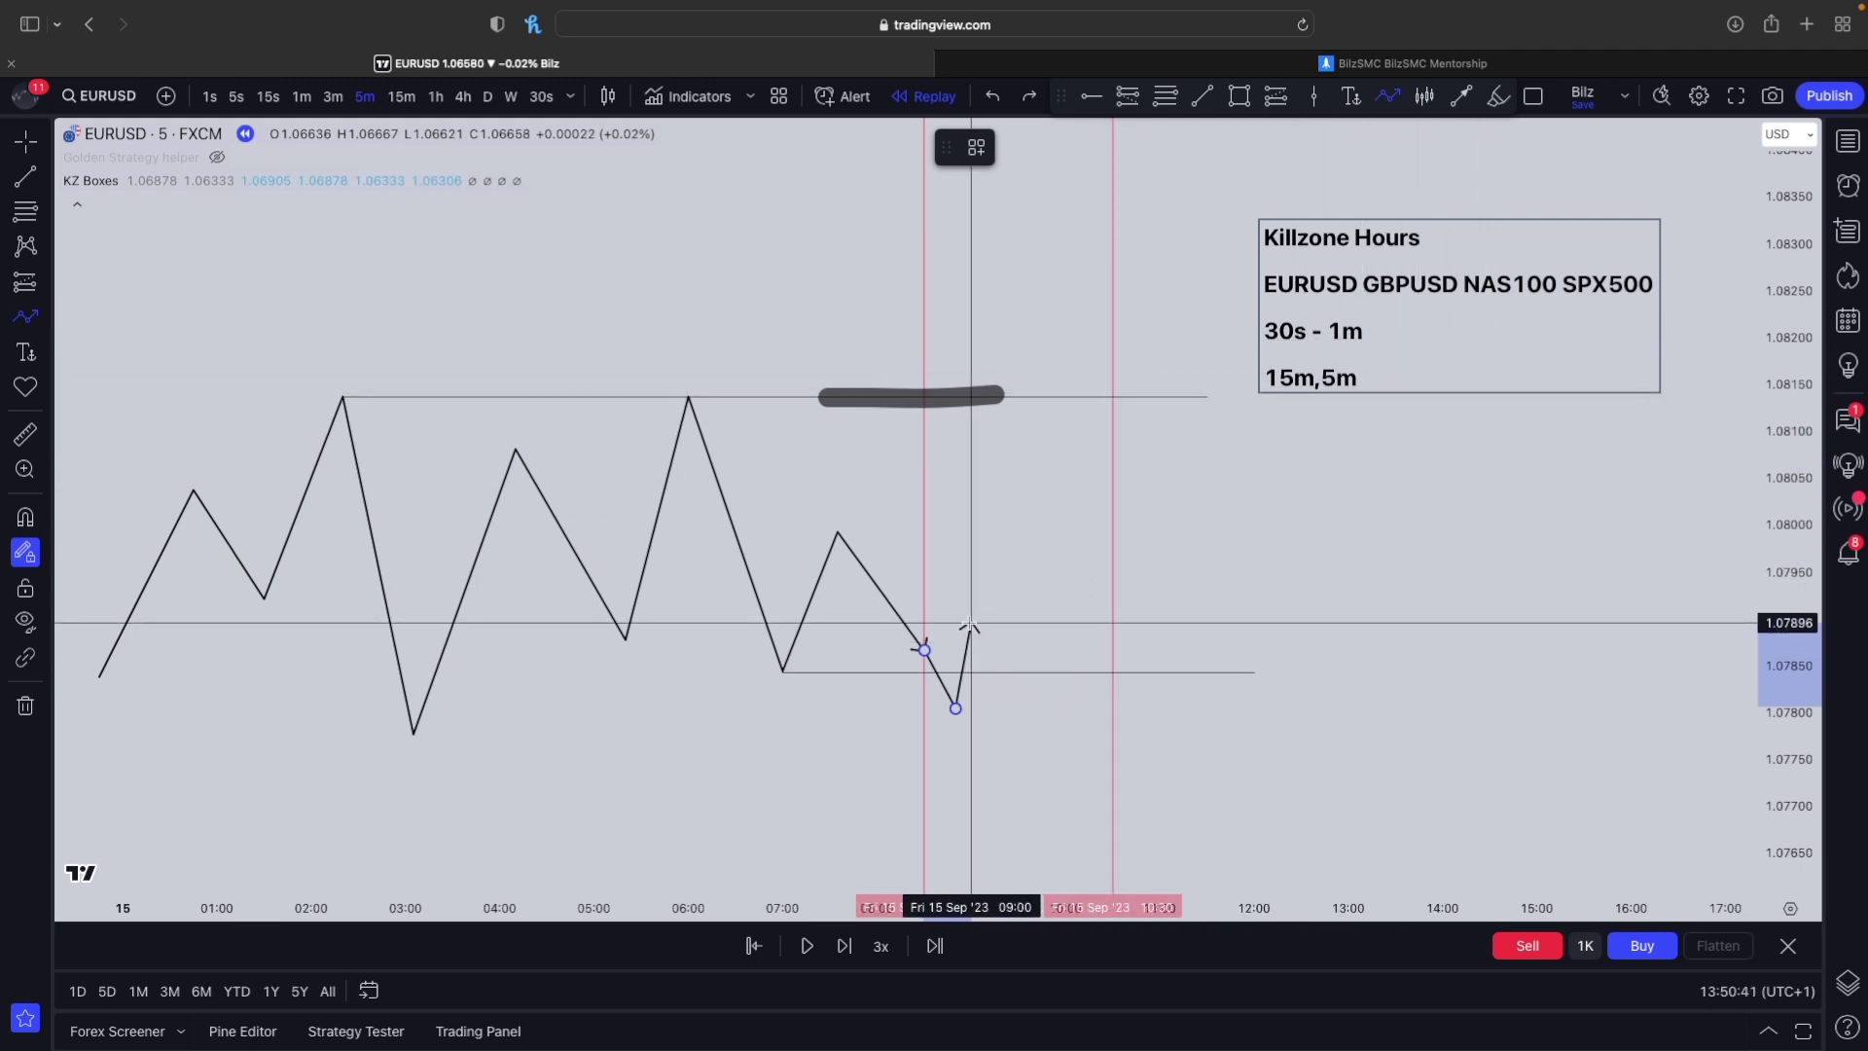
pyautogui.hscroll(2, 963, 630)
pyautogui.hscroll(1, 962, 629)
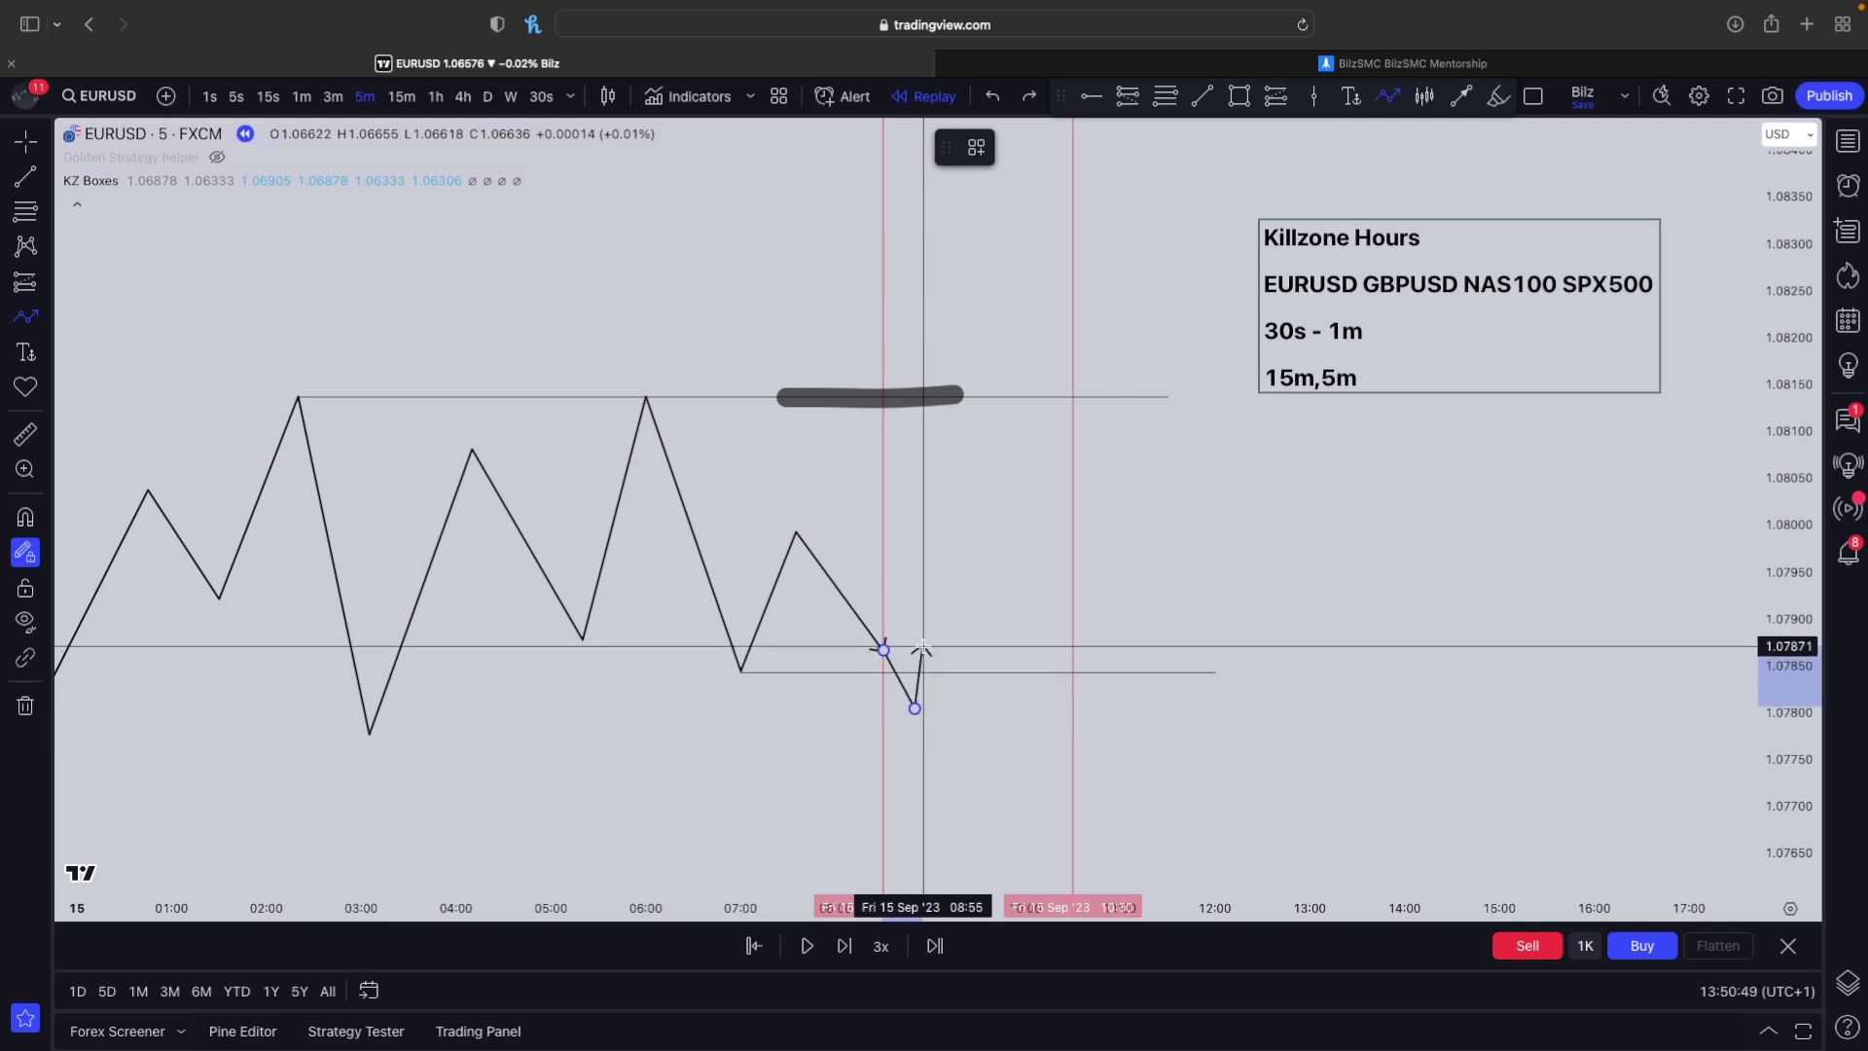
pyautogui.click(954, 689)
pyautogui.doubleClick(961, 542)
pyautogui.press('Escape')
# - Highlight the upper line and sketch a stepped rise from the 09:15 low to above that line with the Highlighter, and undo both strokes
pyautogui.click(1498, 96)
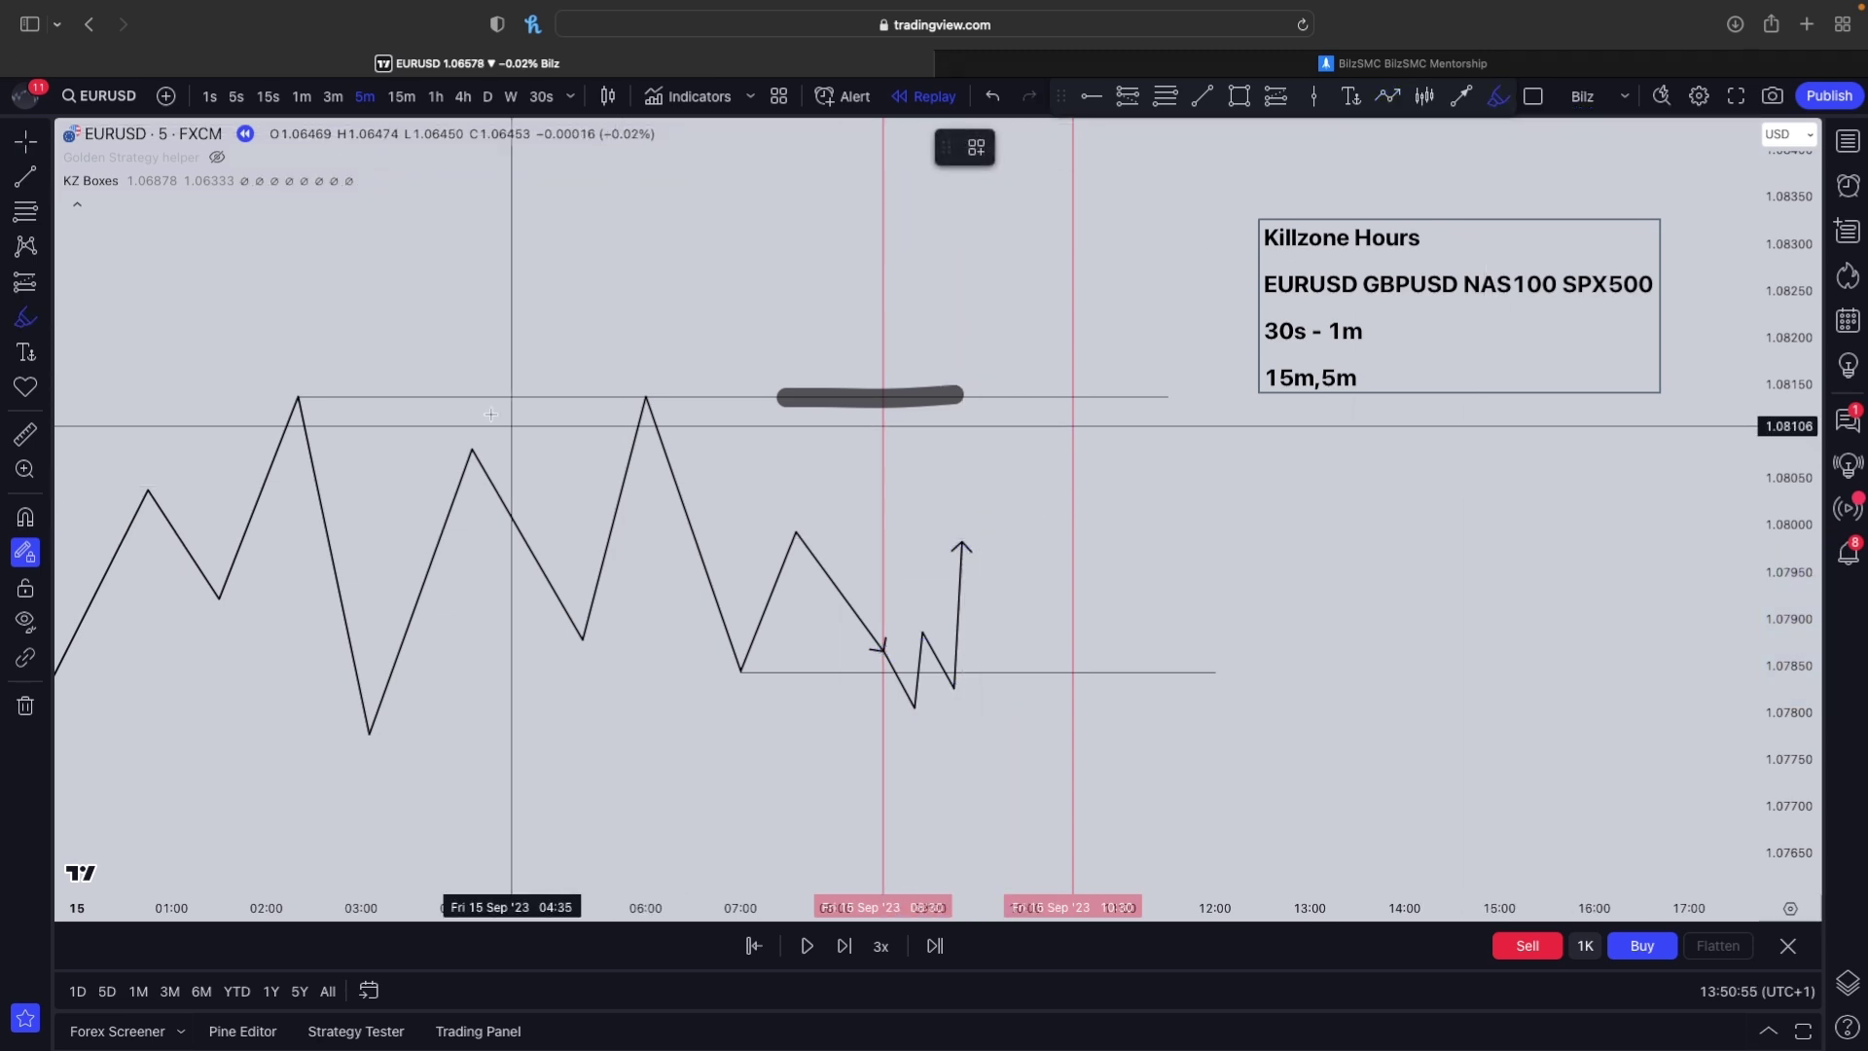
pyautogui.moveTo(288, 399); pyautogui.dragTo(834, 400)
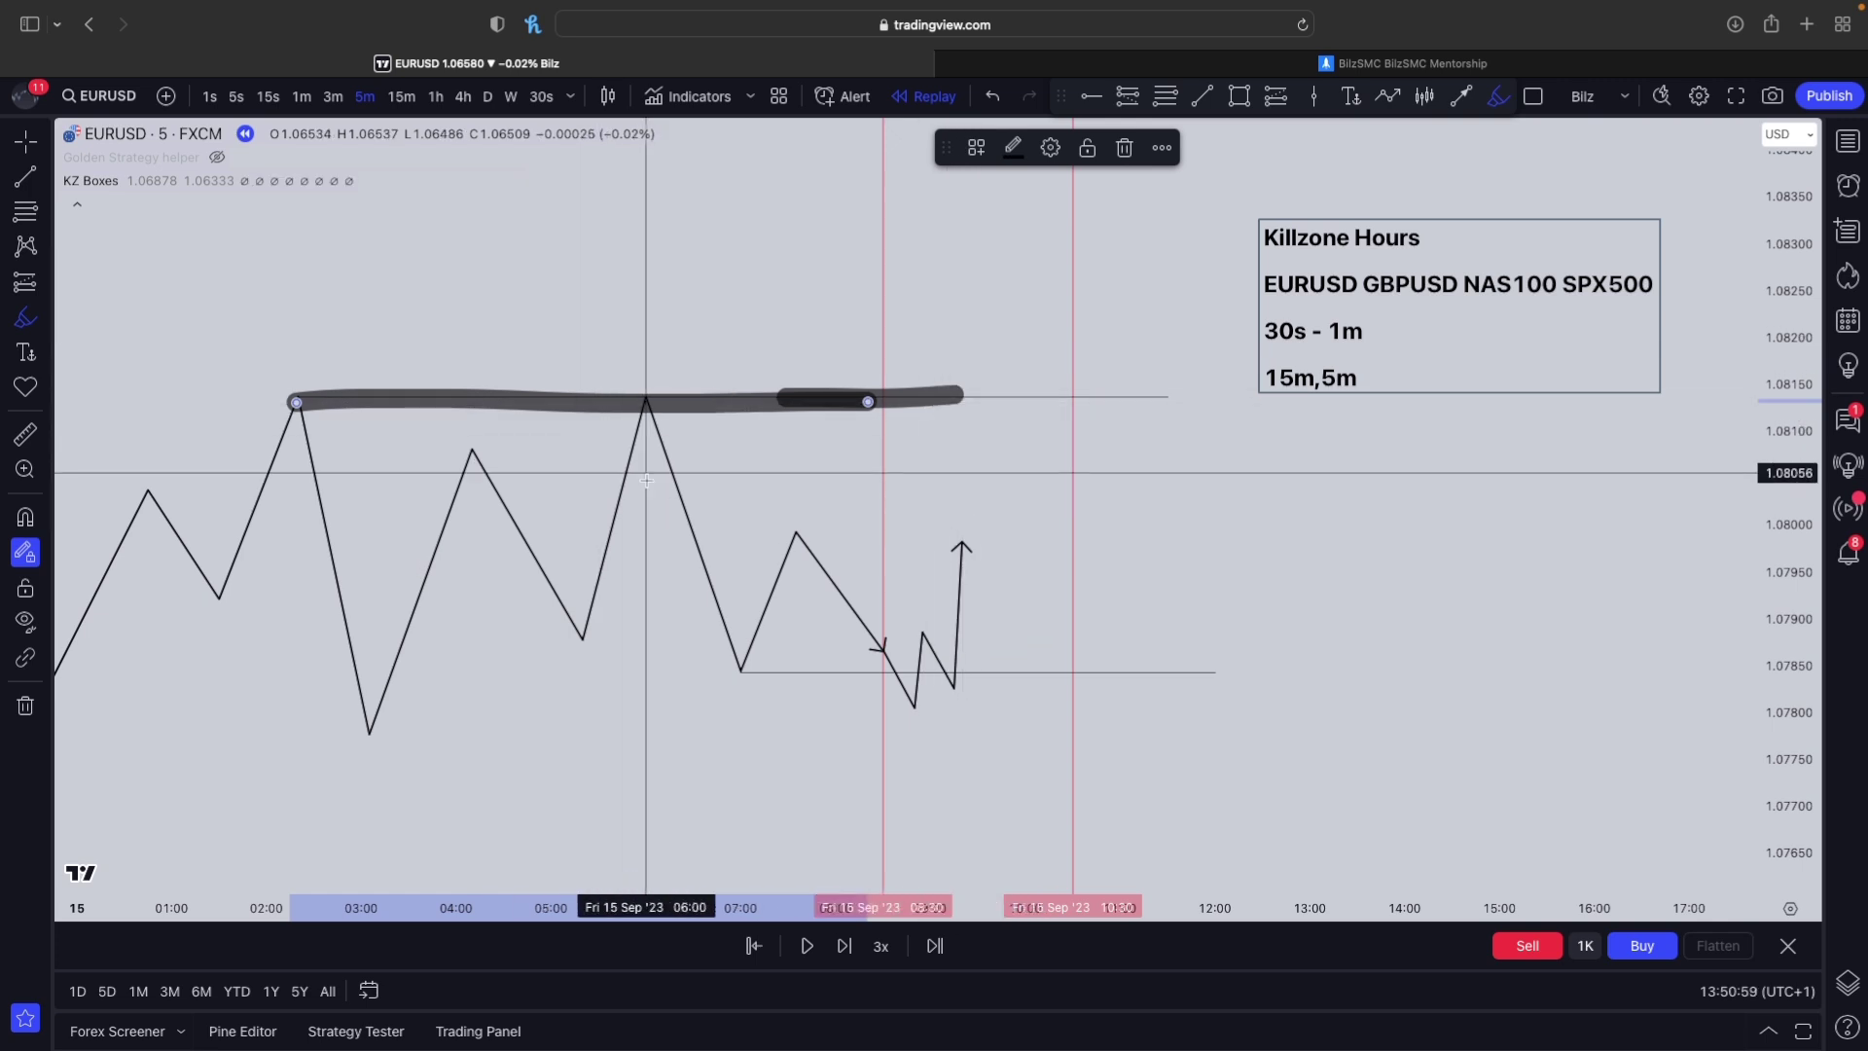
pyautogui.moveTo(948, 684)
pyautogui.mouseDown()
pyautogui.moveTo(976, 551)
pyautogui.moveTo(1159, 500)
pyautogui.moveTo(1223, 378)
pyautogui.mouseUp()
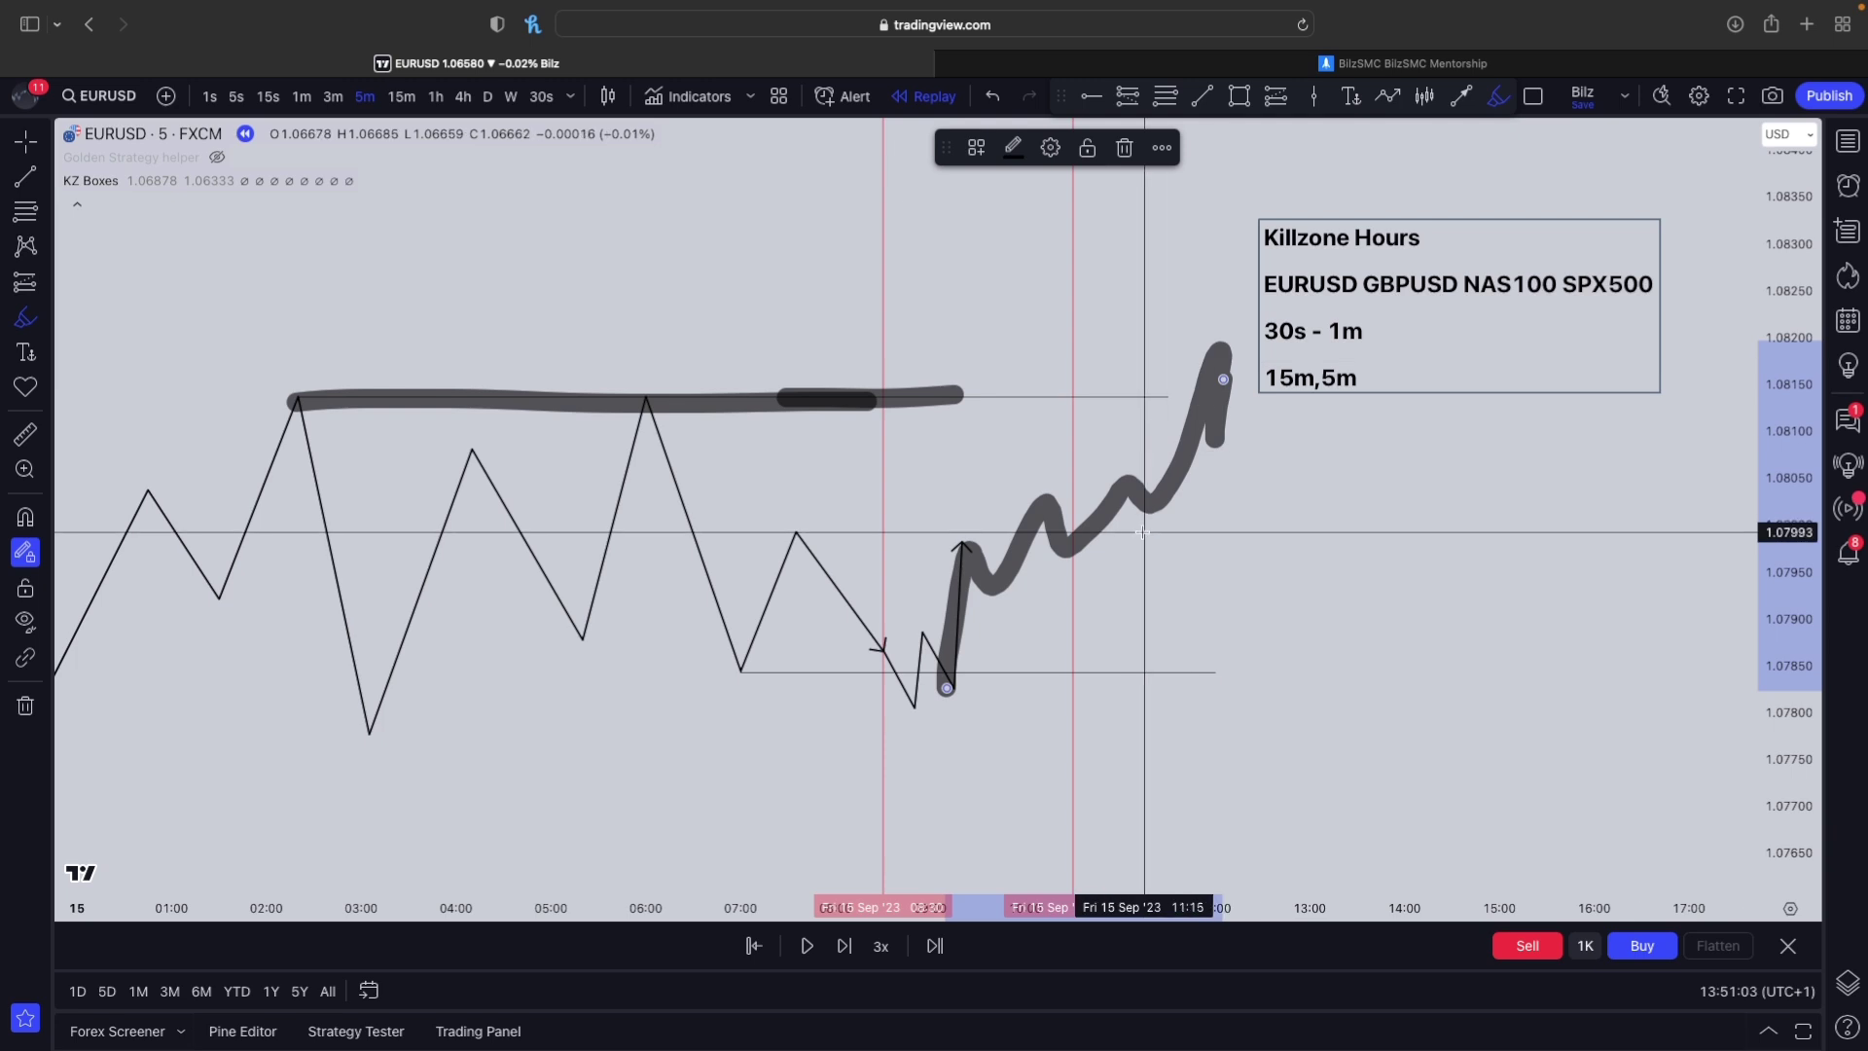
pyautogui.press('super+z')
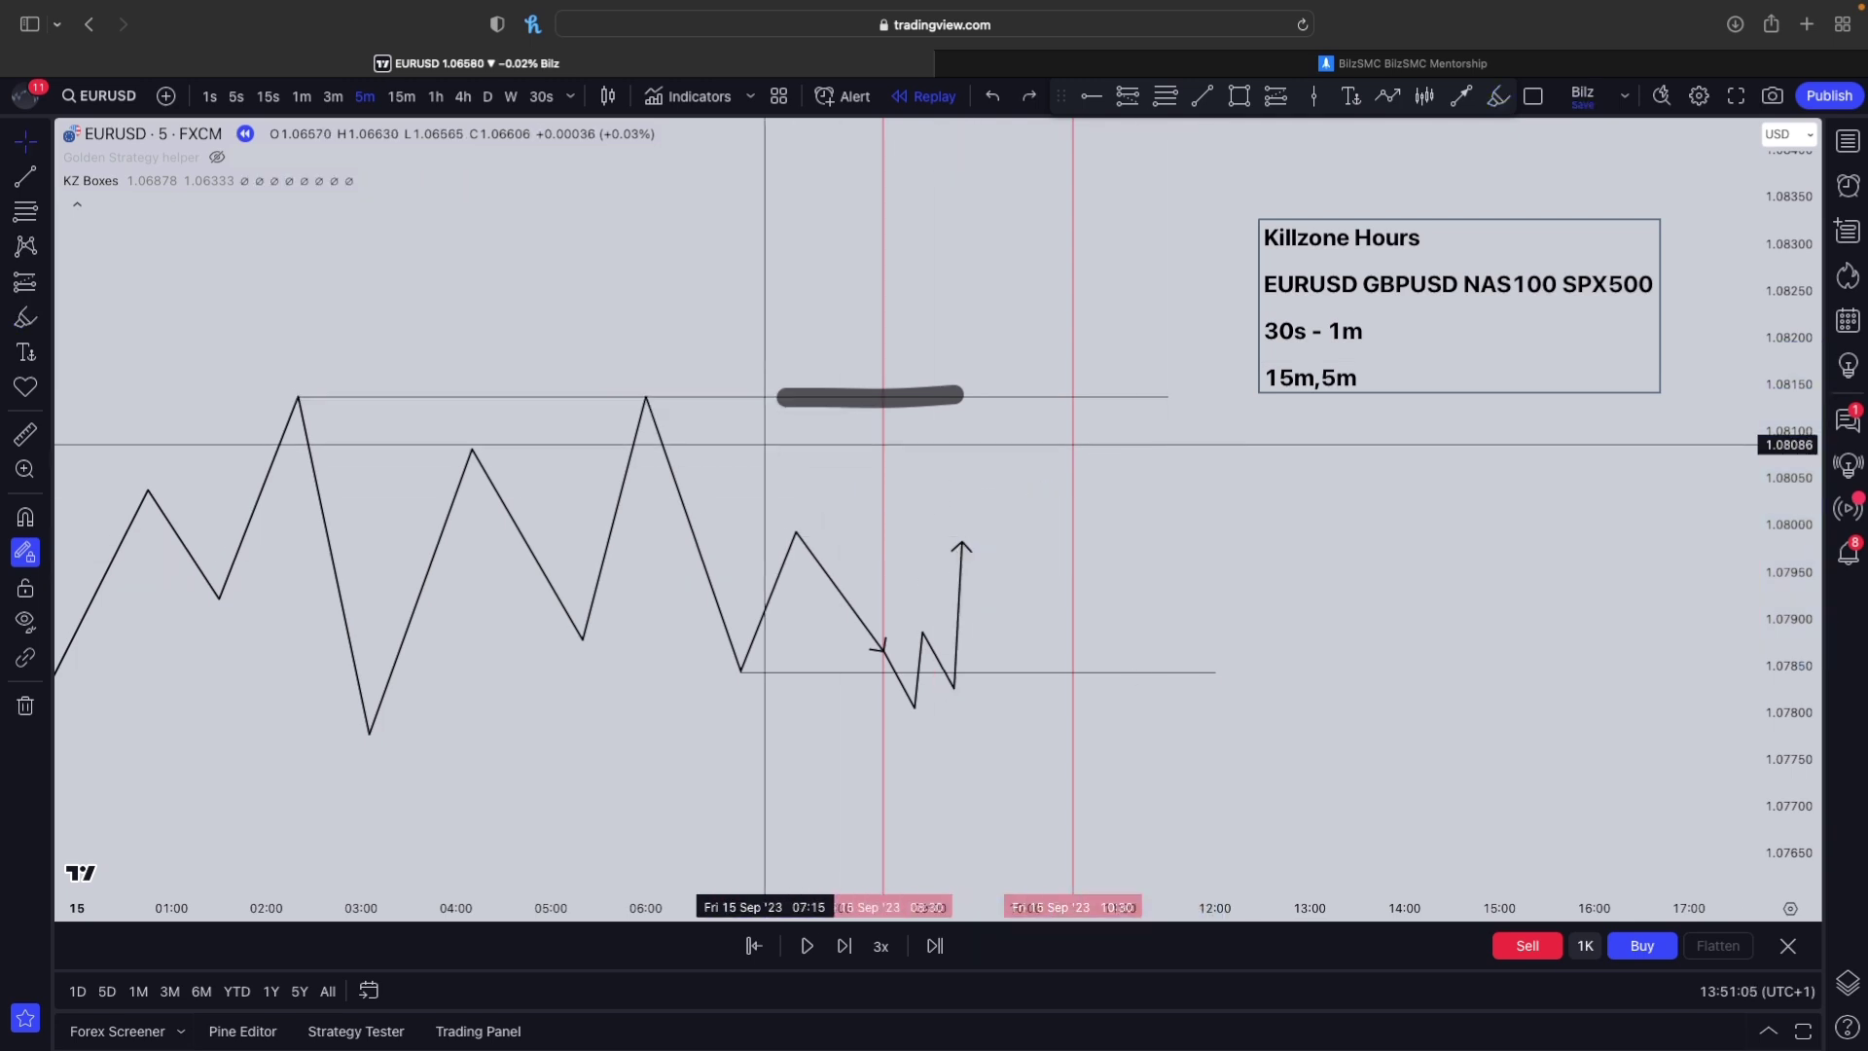
# - Delete the whole sketched price structure, including its zigzags, horizontal lines, highlight and vertical killzone lines
pyautogui.hscroll(1, 769, 447)
pyautogui.scroll(-6, 809, 367)
pyautogui.moveTo(1526, 771); pyautogui.dragTo(1115, 668)
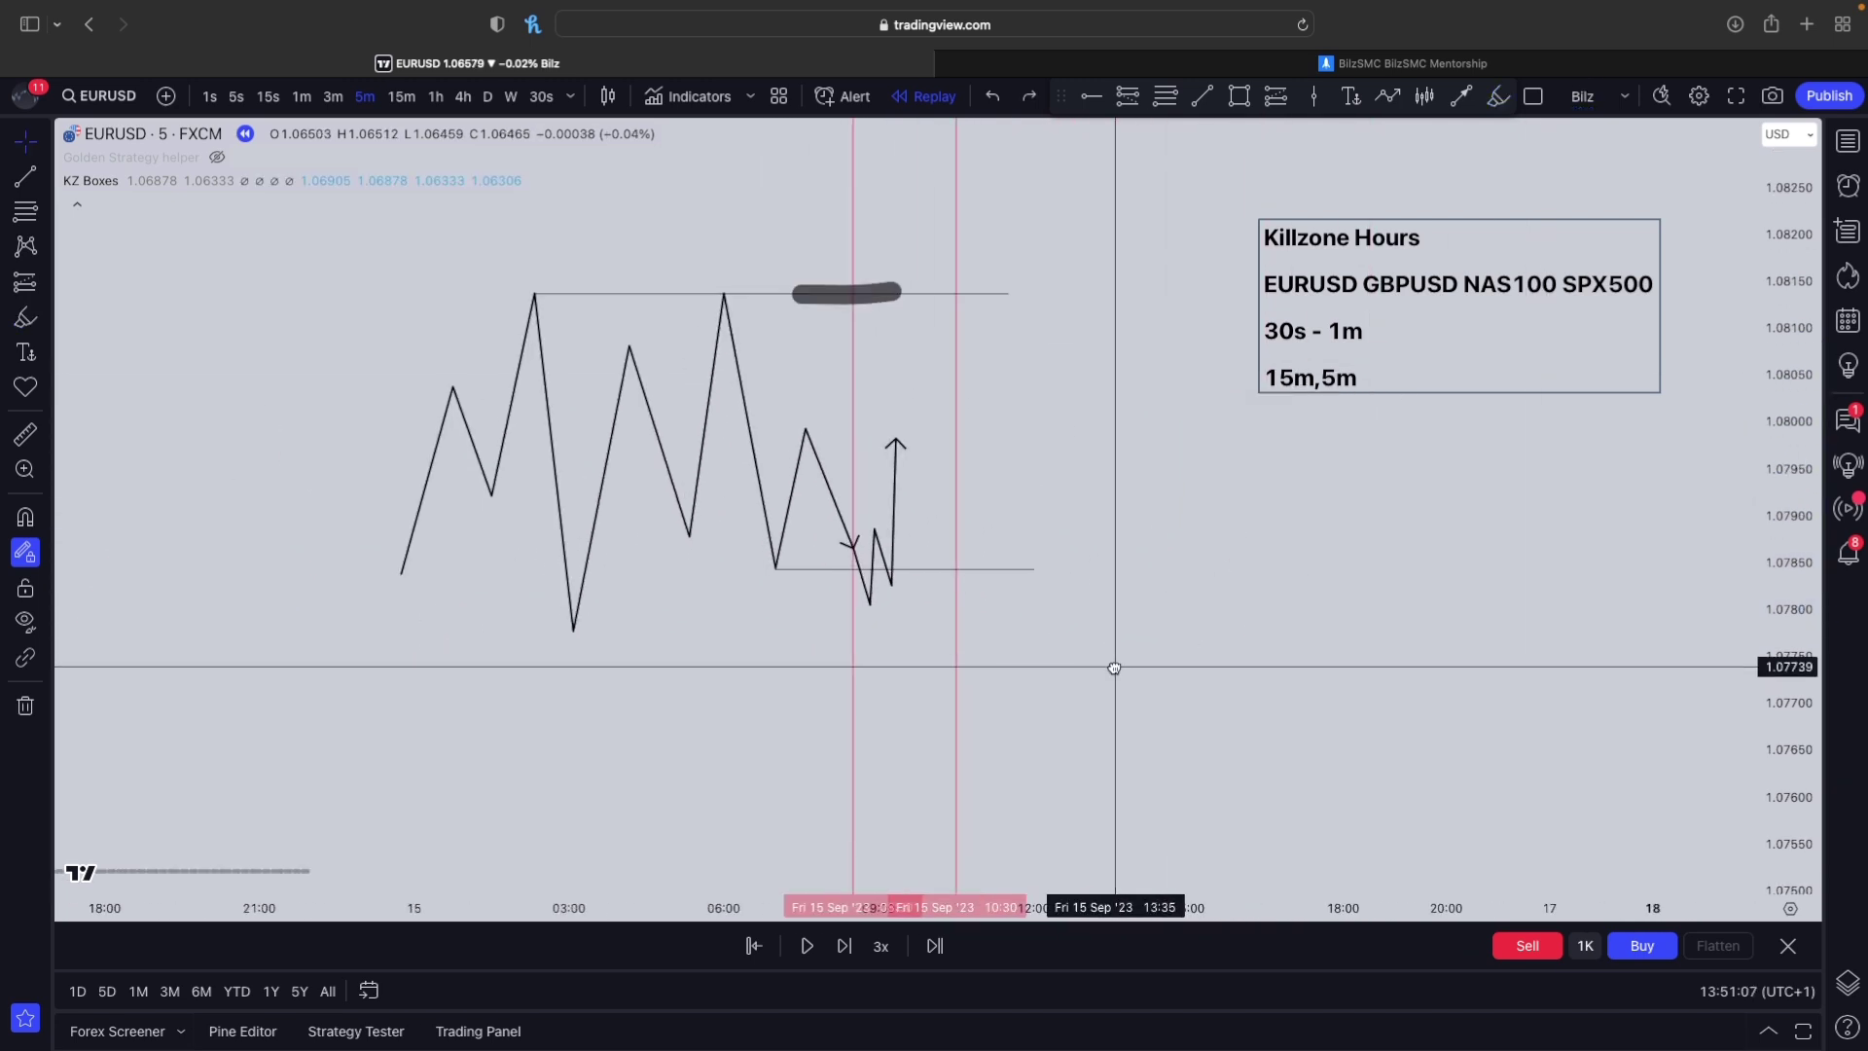
pyautogui.hotkey('alt', 'shift', 'r')
pyautogui.moveTo(1211, 754)
pyautogui.mouseDown()
pyautogui.moveTo(441, 217)
pyautogui.moveTo(445, 244)
pyautogui.moveTo(304, 224)
pyautogui.mouseUp()
pyautogui.press('BackSpace')
# - Return to the EURUSD candles and set the replay starting point to about 15:00 on 15 September 2023
pyautogui.moveTo(936, 596); pyautogui.dragTo(701, 116)
pyautogui.moveTo(856, 876); pyautogui.dragTo(722, 477)
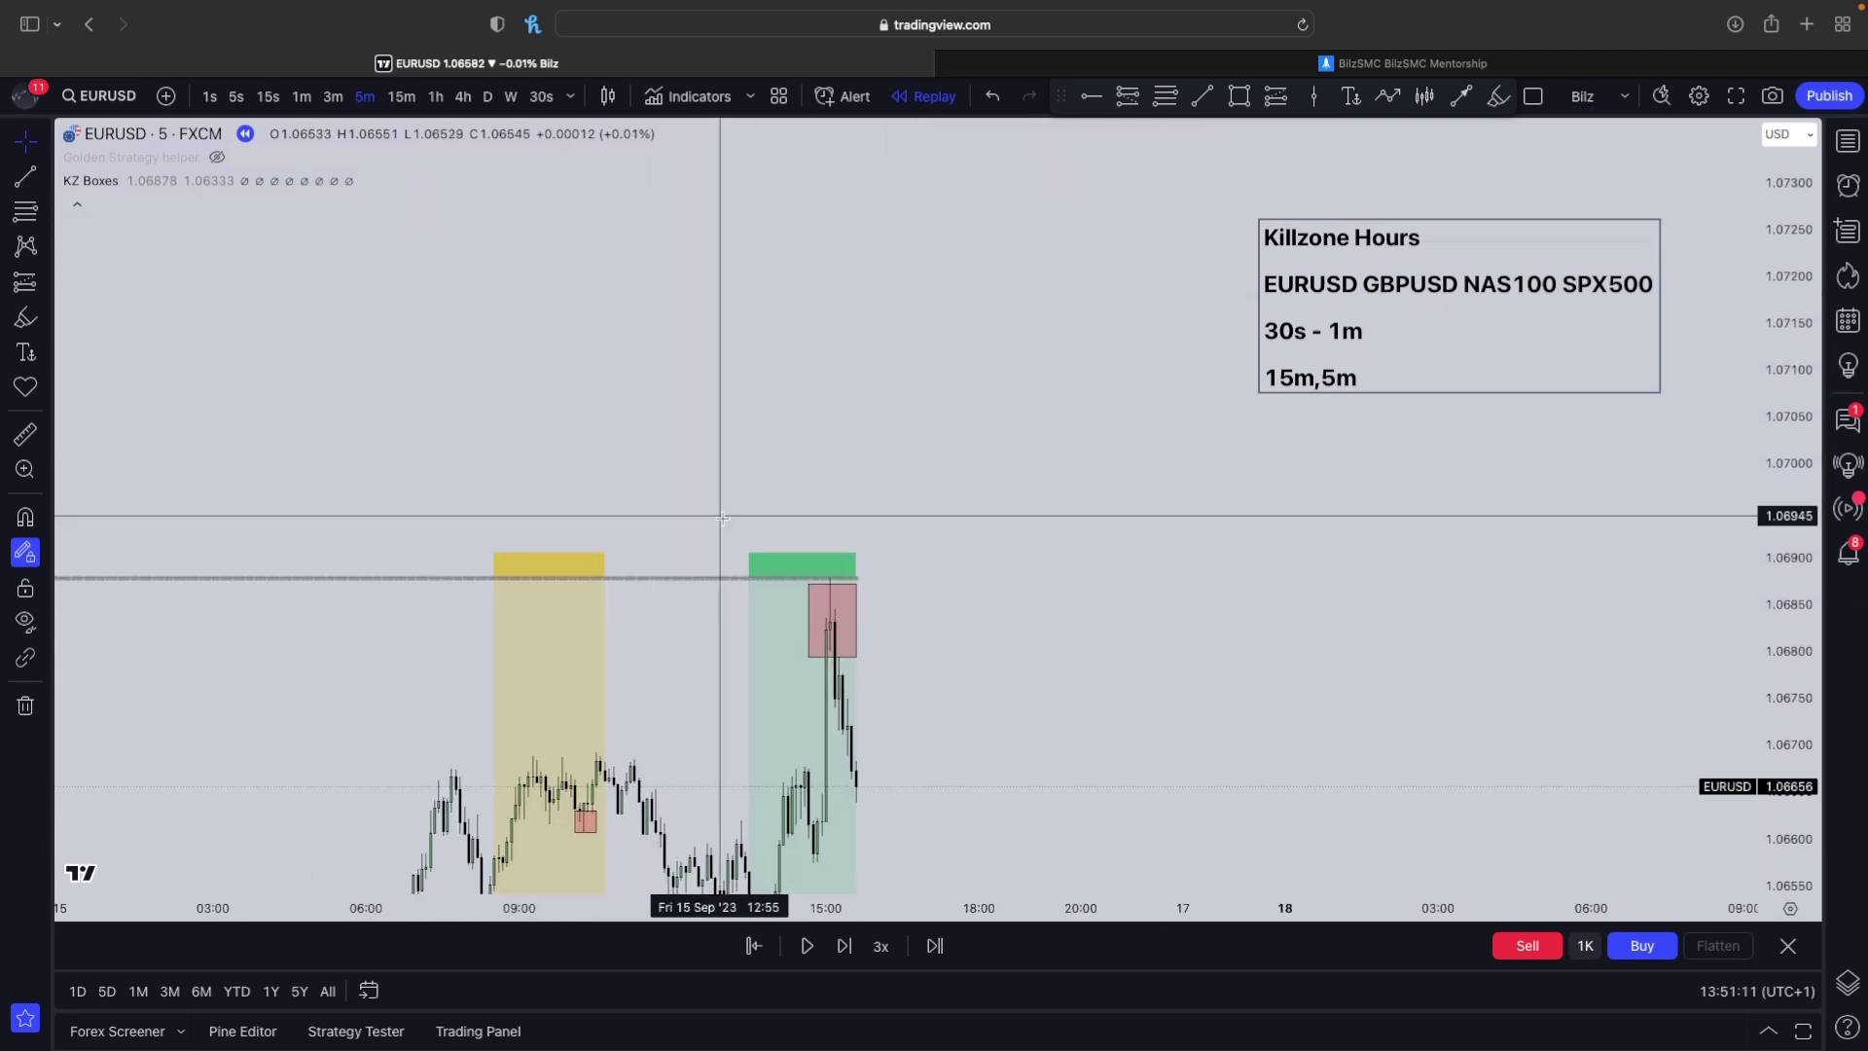
pyautogui.click(755, 945)
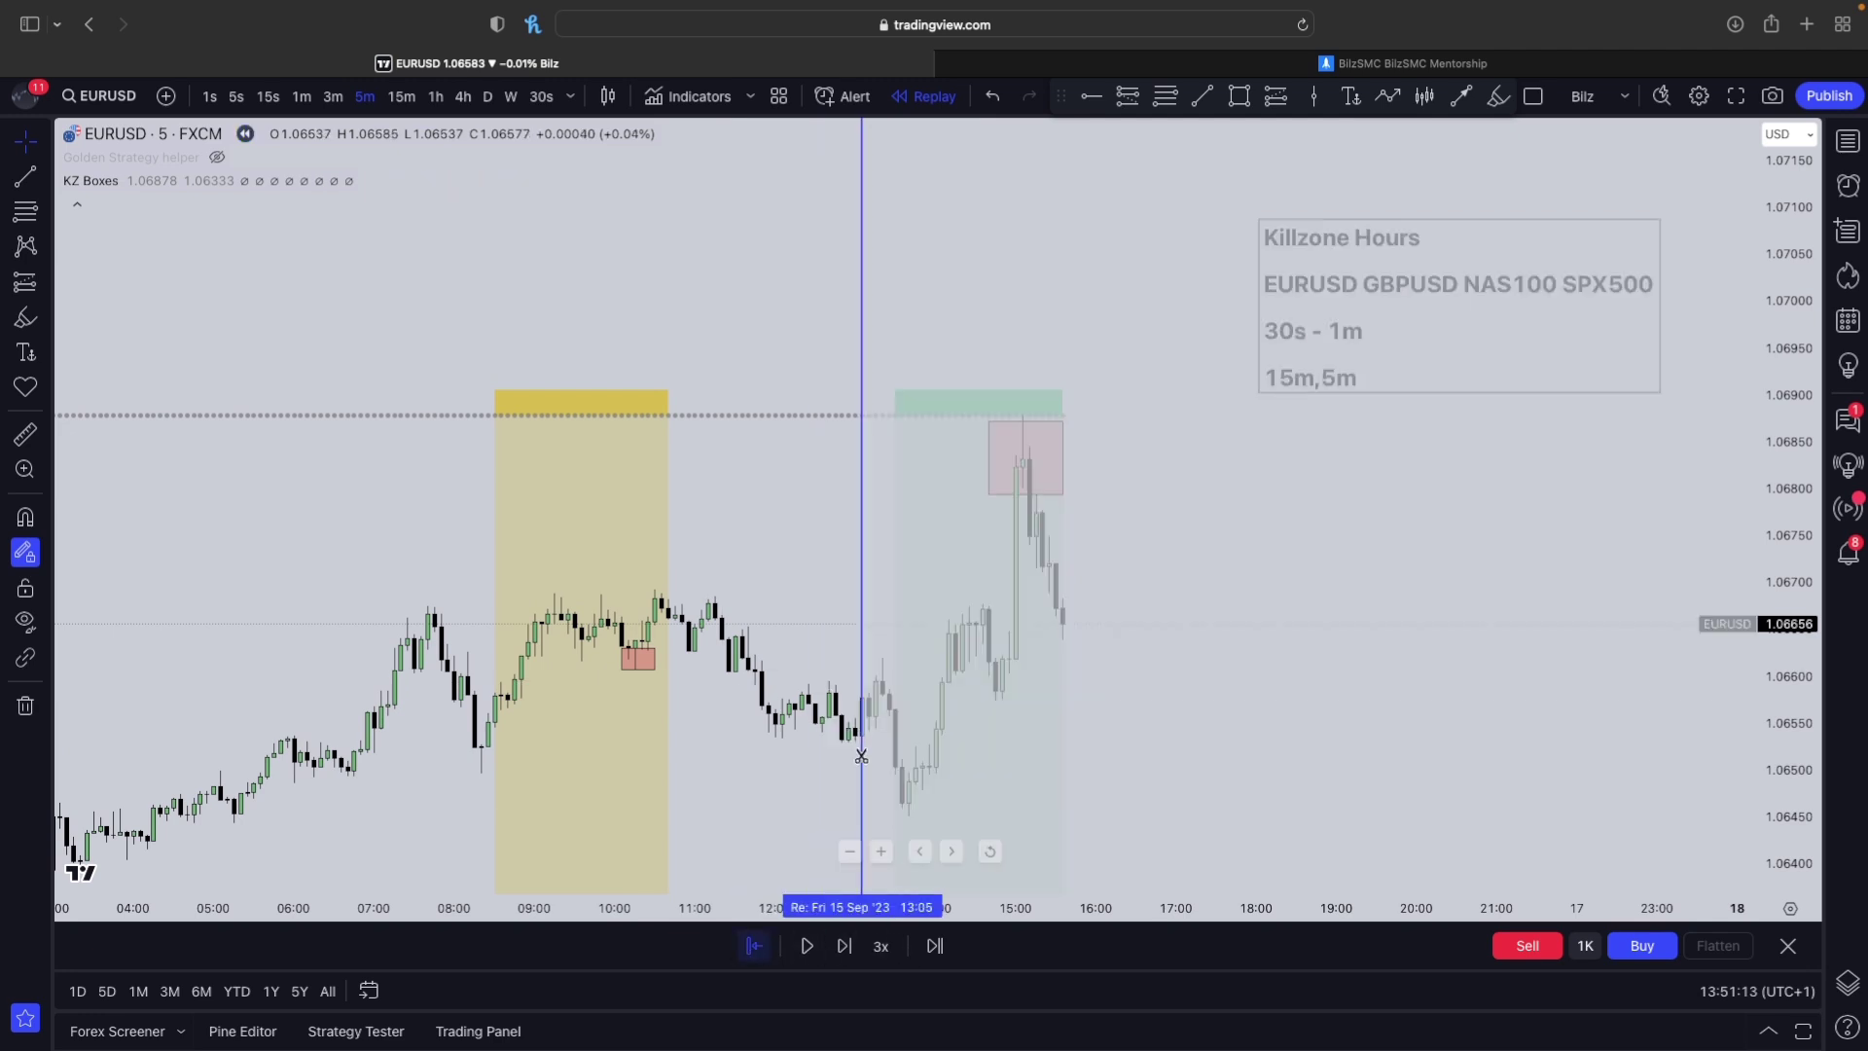
pyautogui.click(802, 520)
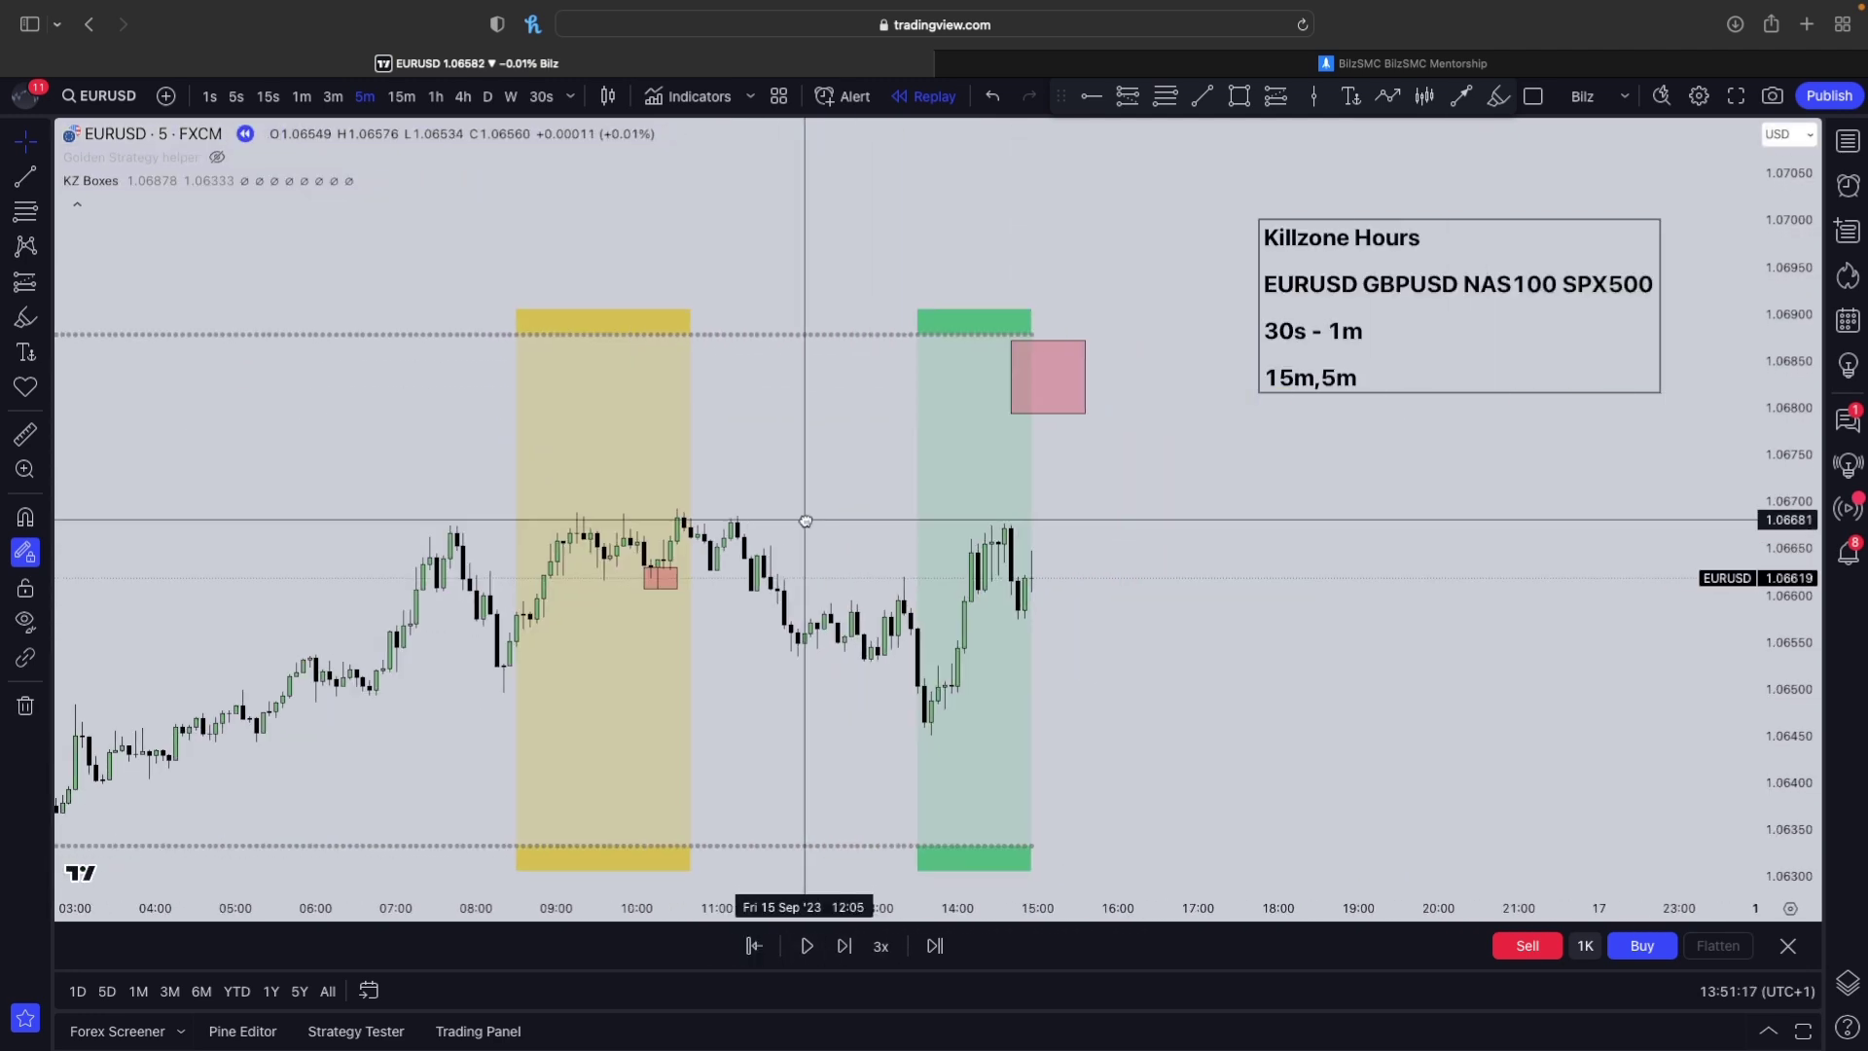
# - Delete the red box at the upper end of the green killzone and the Killzone Hours text note
pyautogui.click(1071, 394)
pyautogui.press('Delete')
pyautogui.scroll(-4, 834, 271)
pyautogui.moveTo(1479, 329); pyautogui.dragTo(1614, 275)
pyautogui.press('Delete')
# - Draw a horizontal trend line at the 13:40 low of the green killzone, about 1.06451, extending back to about 05:00
pyautogui.hscroll(-3, 1617, 272)
pyautogui.hscroll(5, 1427, 259)
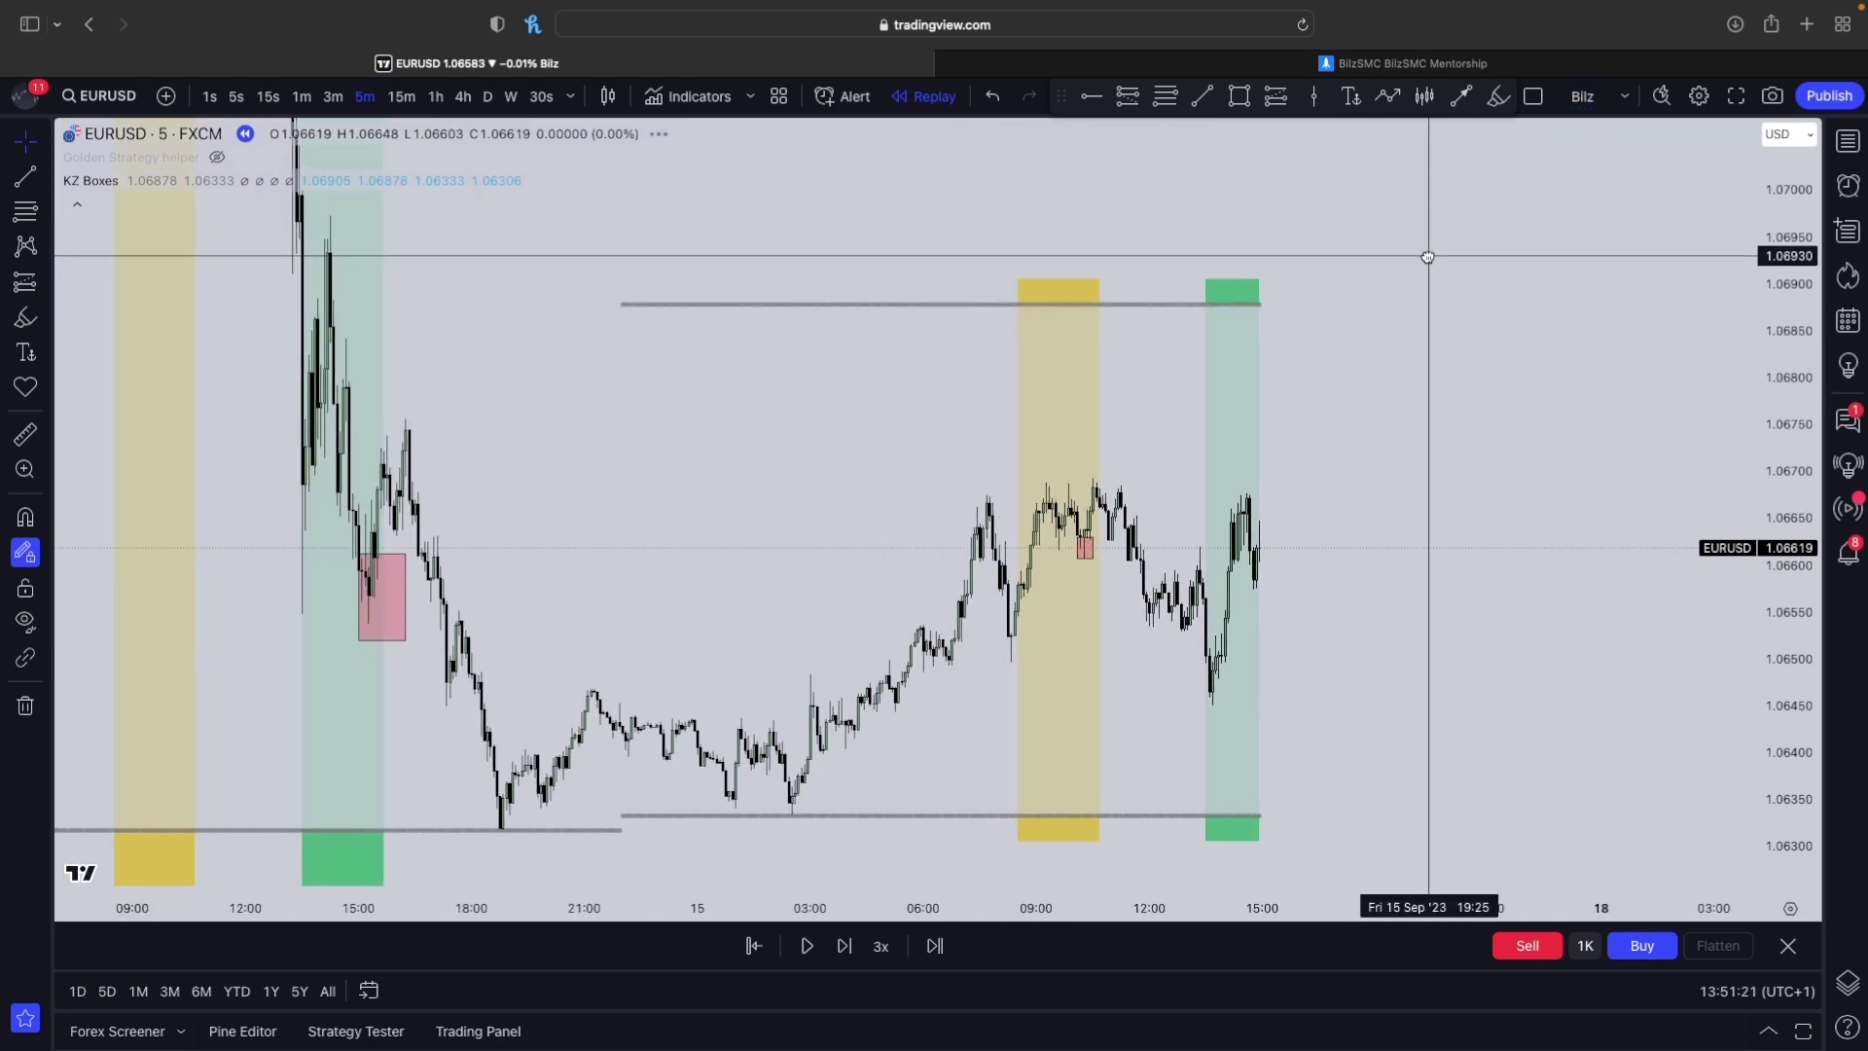
pyautogui.scroll(3, 888, 484)
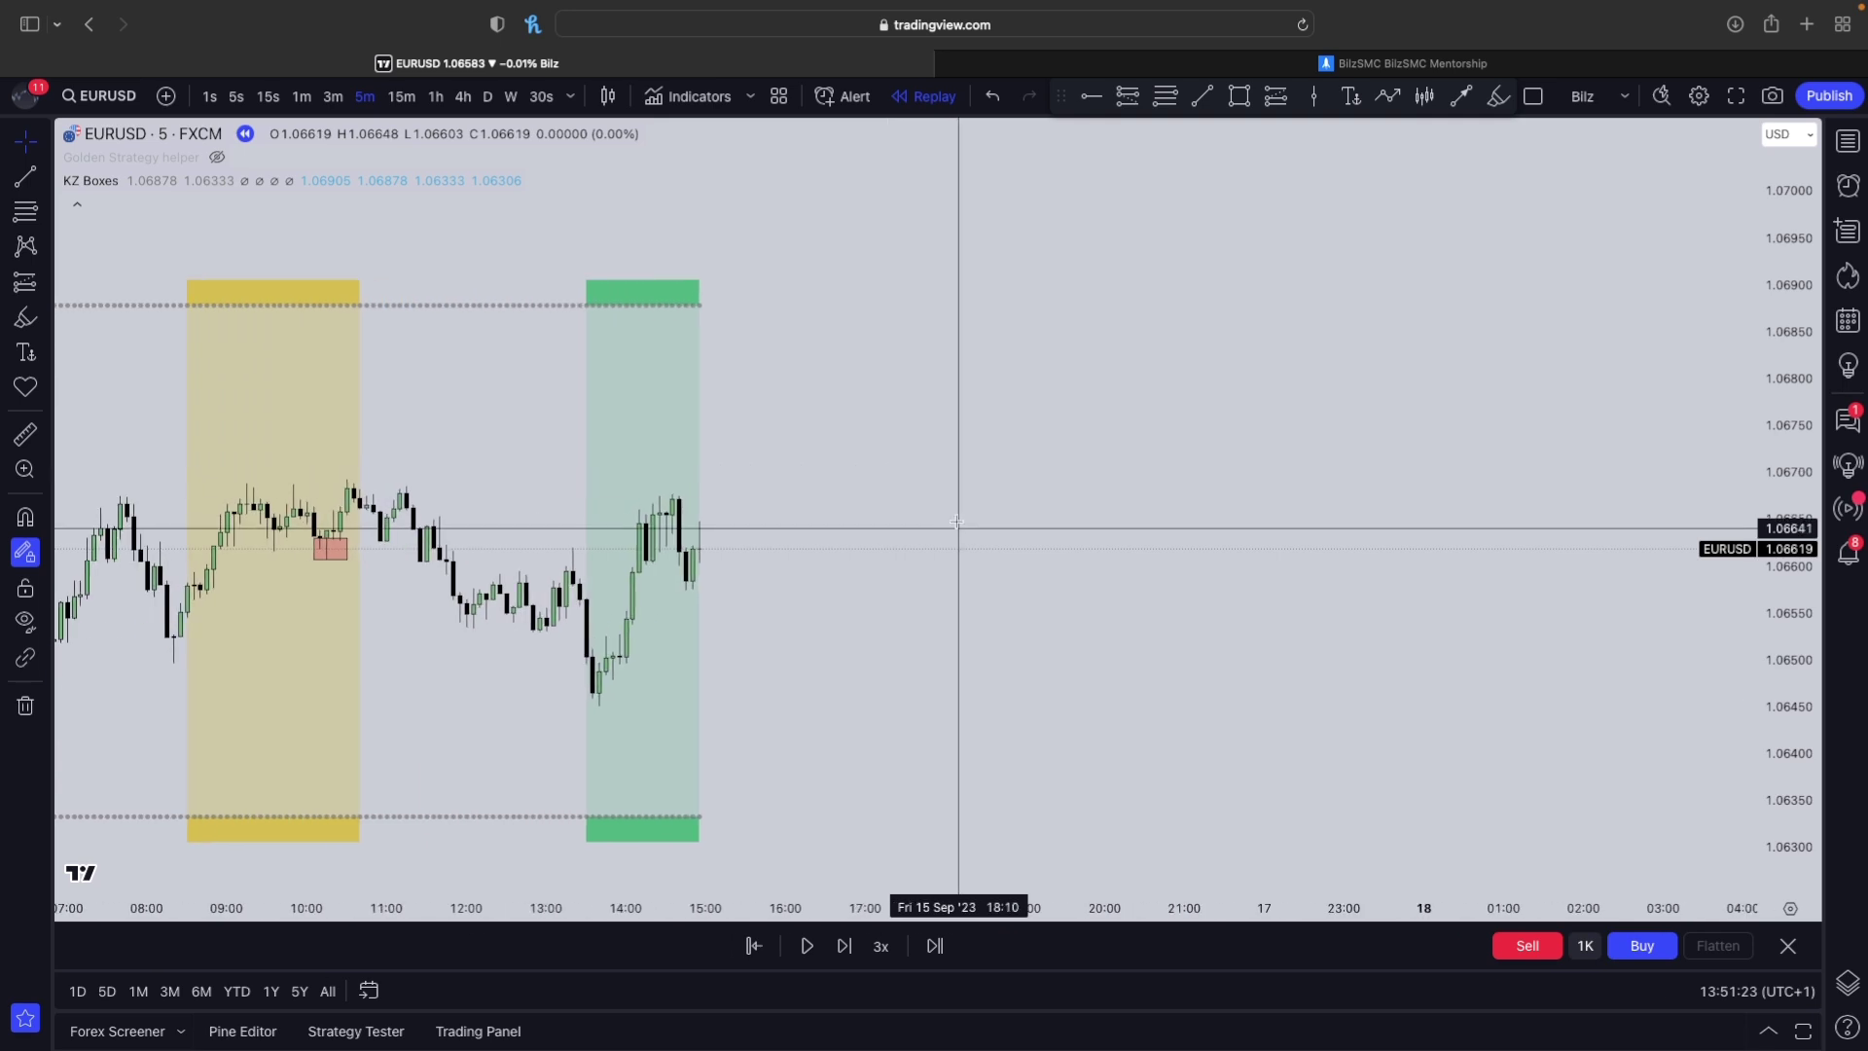
pyautogui.click(1207, 97)
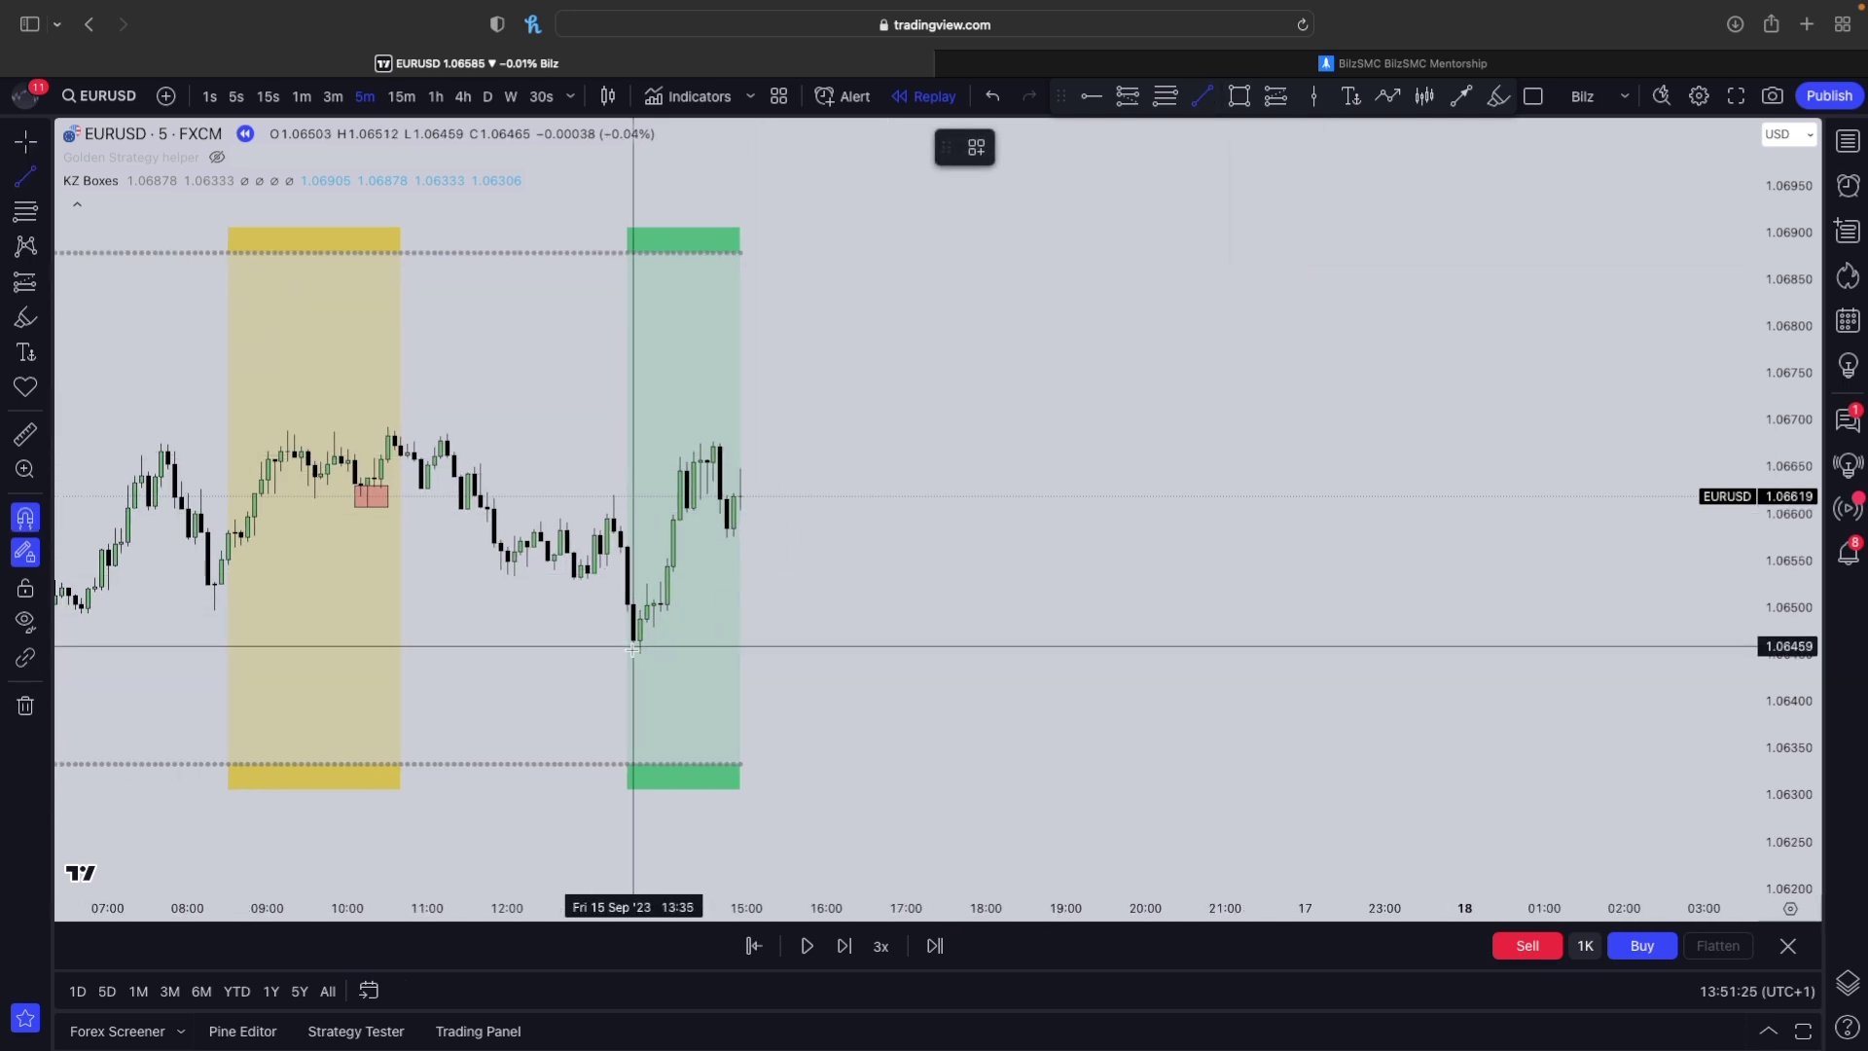
pyautogui.click(1132, 654)
pyautogui.scroll(-4, 1081, 678)
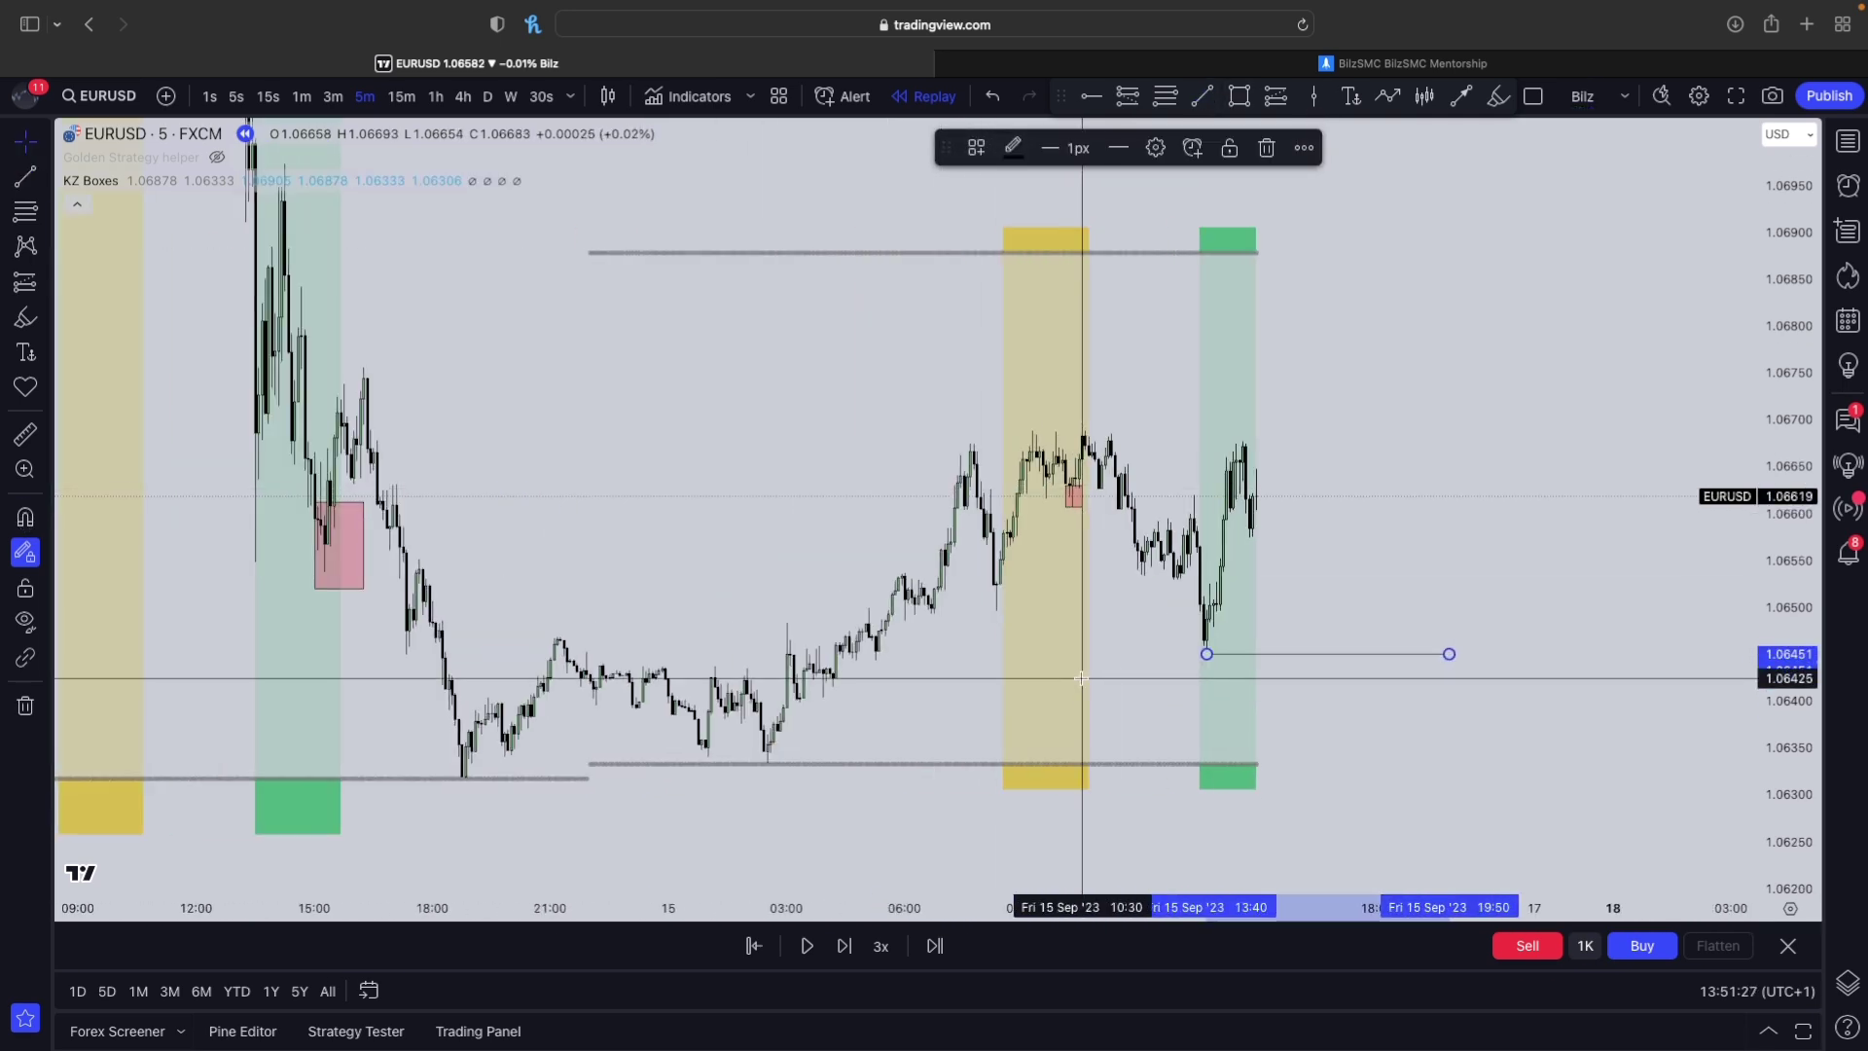
pyautogui.moveTo(1206, 655); pyautogui.dragTo(872, 654)
# - Draw horizontal trend lines from the 14 September 16:15 high at 1.06756 and from the 15 September 09:15 high at 1.06688
pyautogui.moveTo(1195, 383)
pyautogui.mouseDown()
pyautogui.moveTo(1218, 447)
pyautogui.moveTo(1191, 397)
pyautogui.mouseUp()
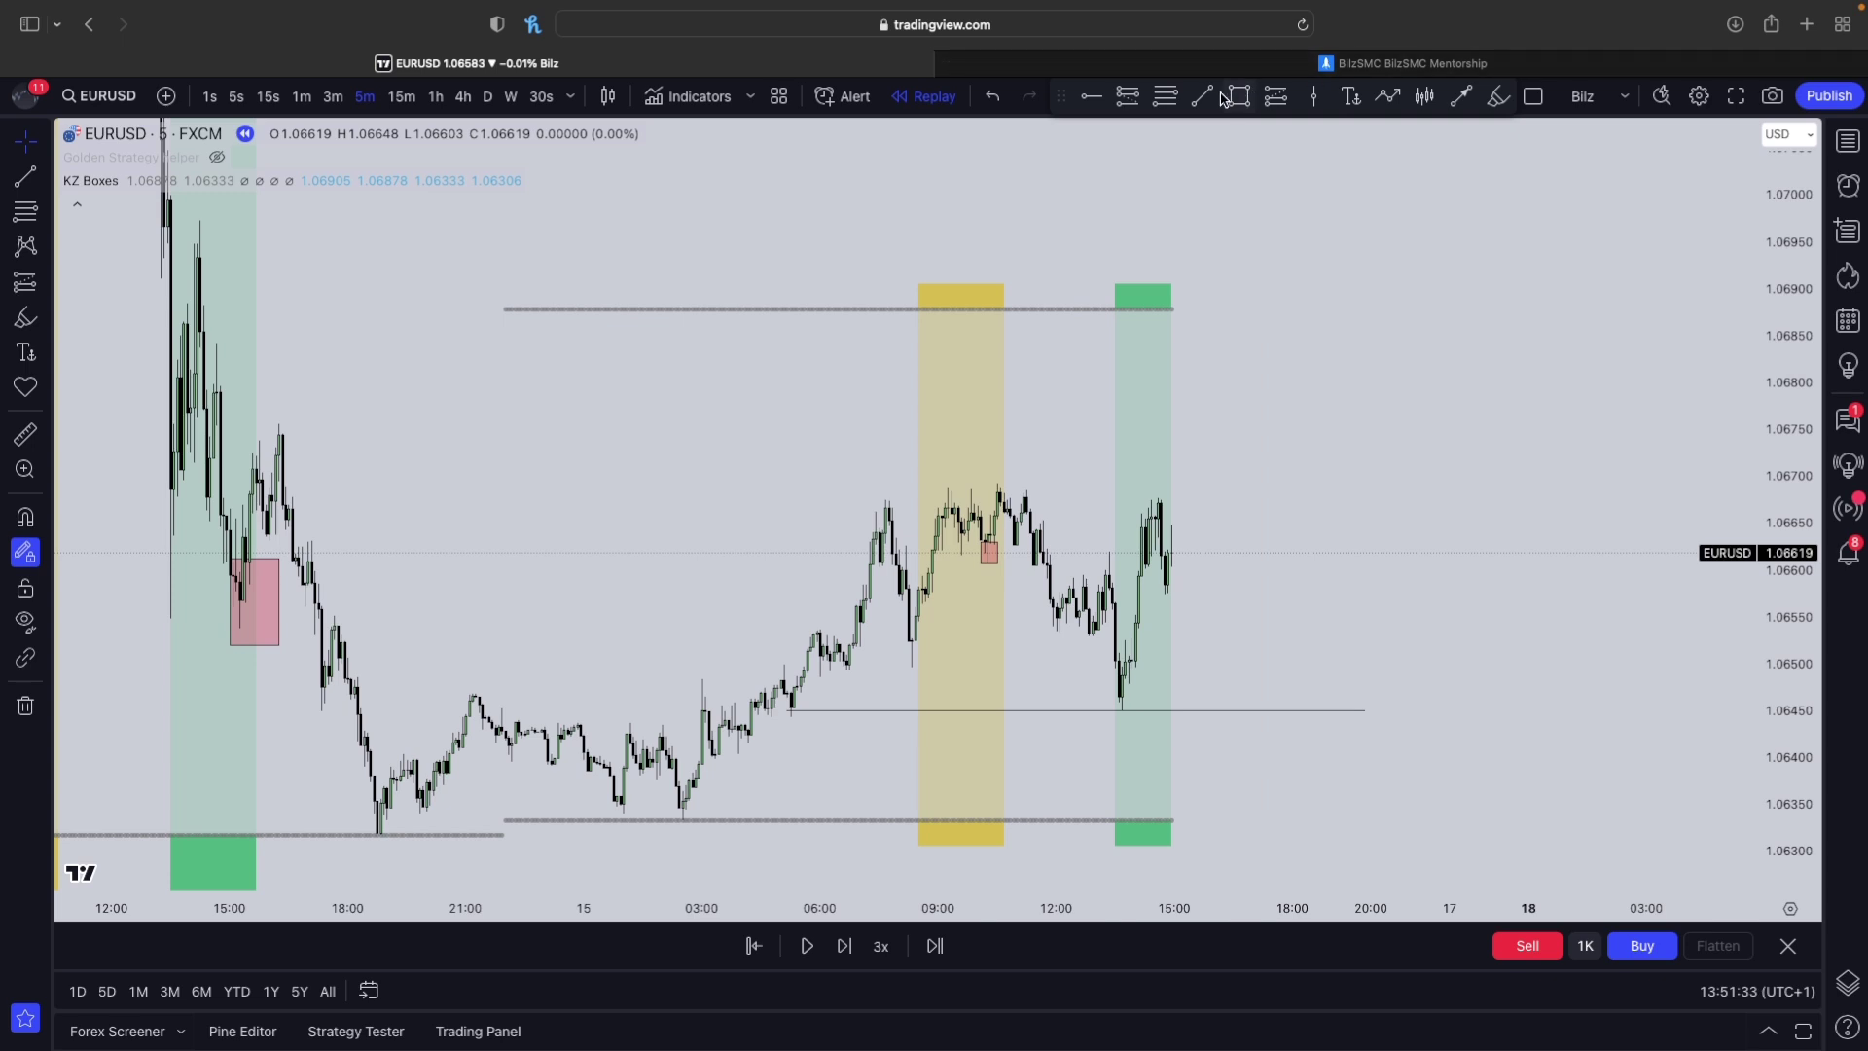
pyautogui.click(278, 417)
pyautogui.click(1411, 425)
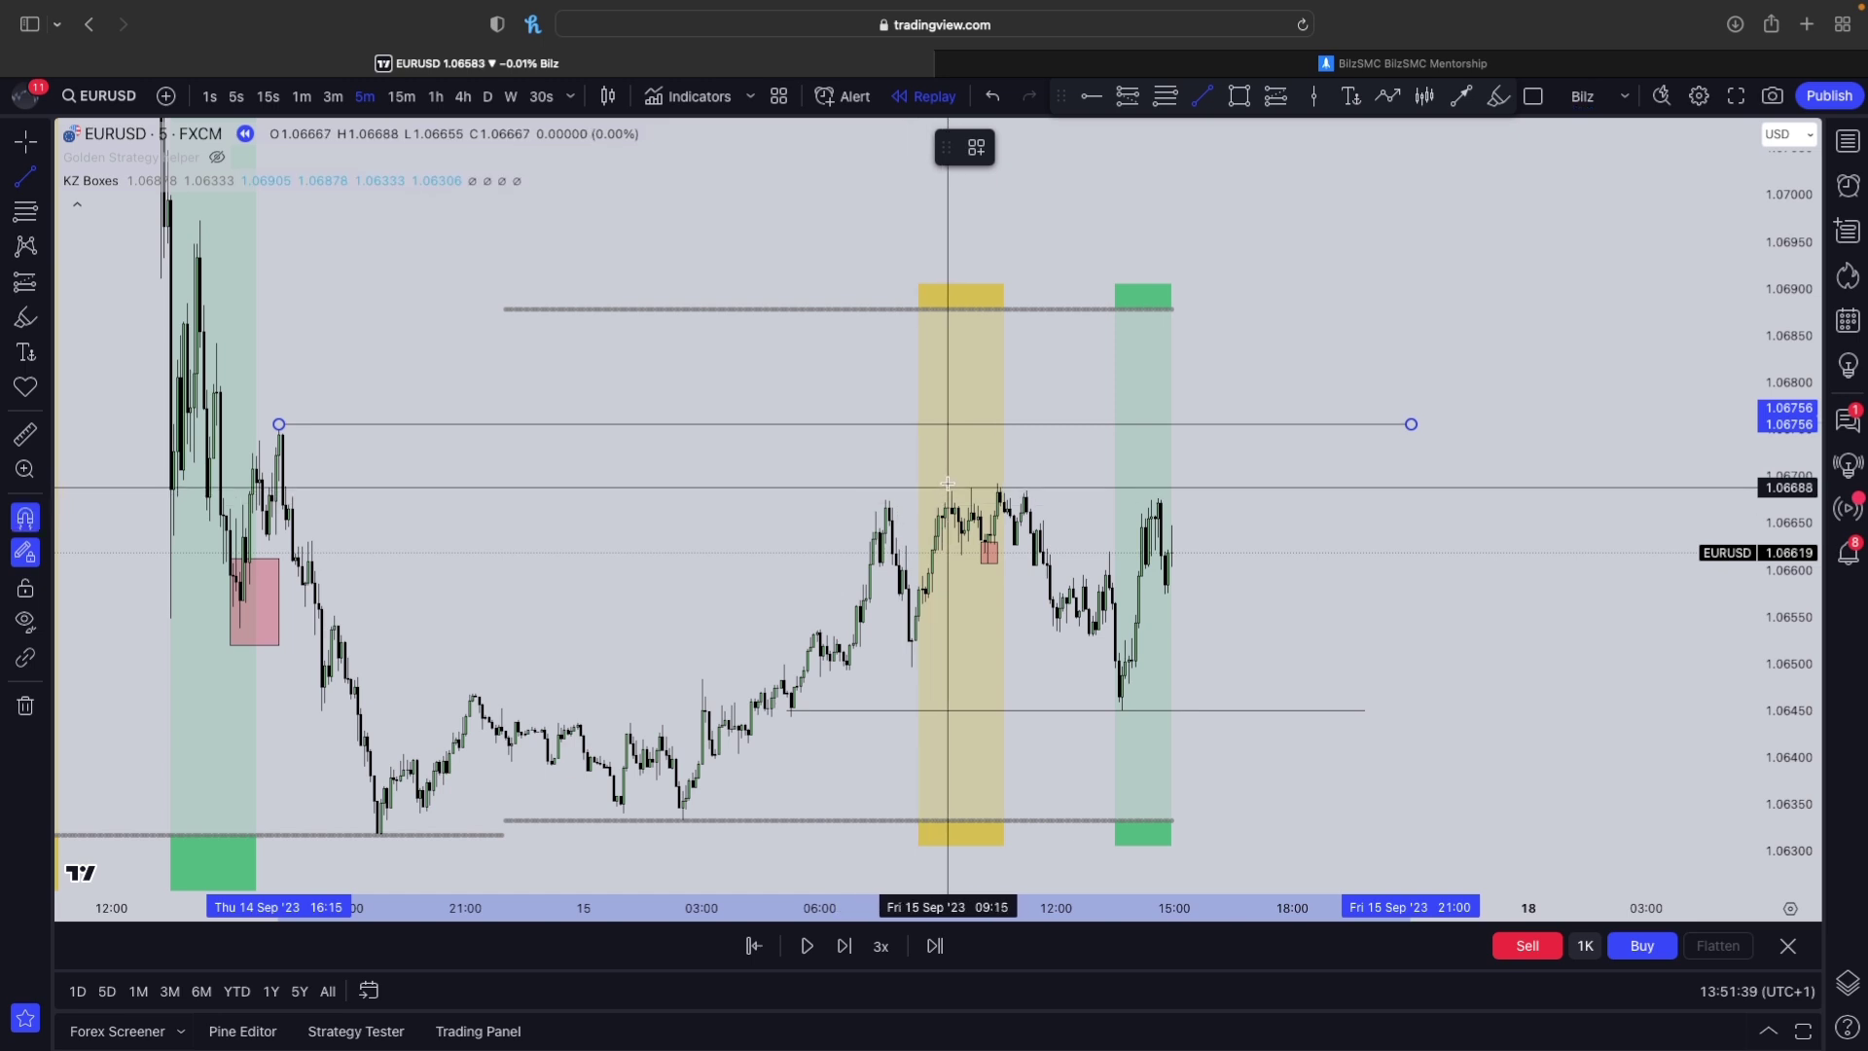
pyautogui.click(947, 484)
pyautogui.click(1383, 486)
pyautogui.scroll(2, 993, 495)
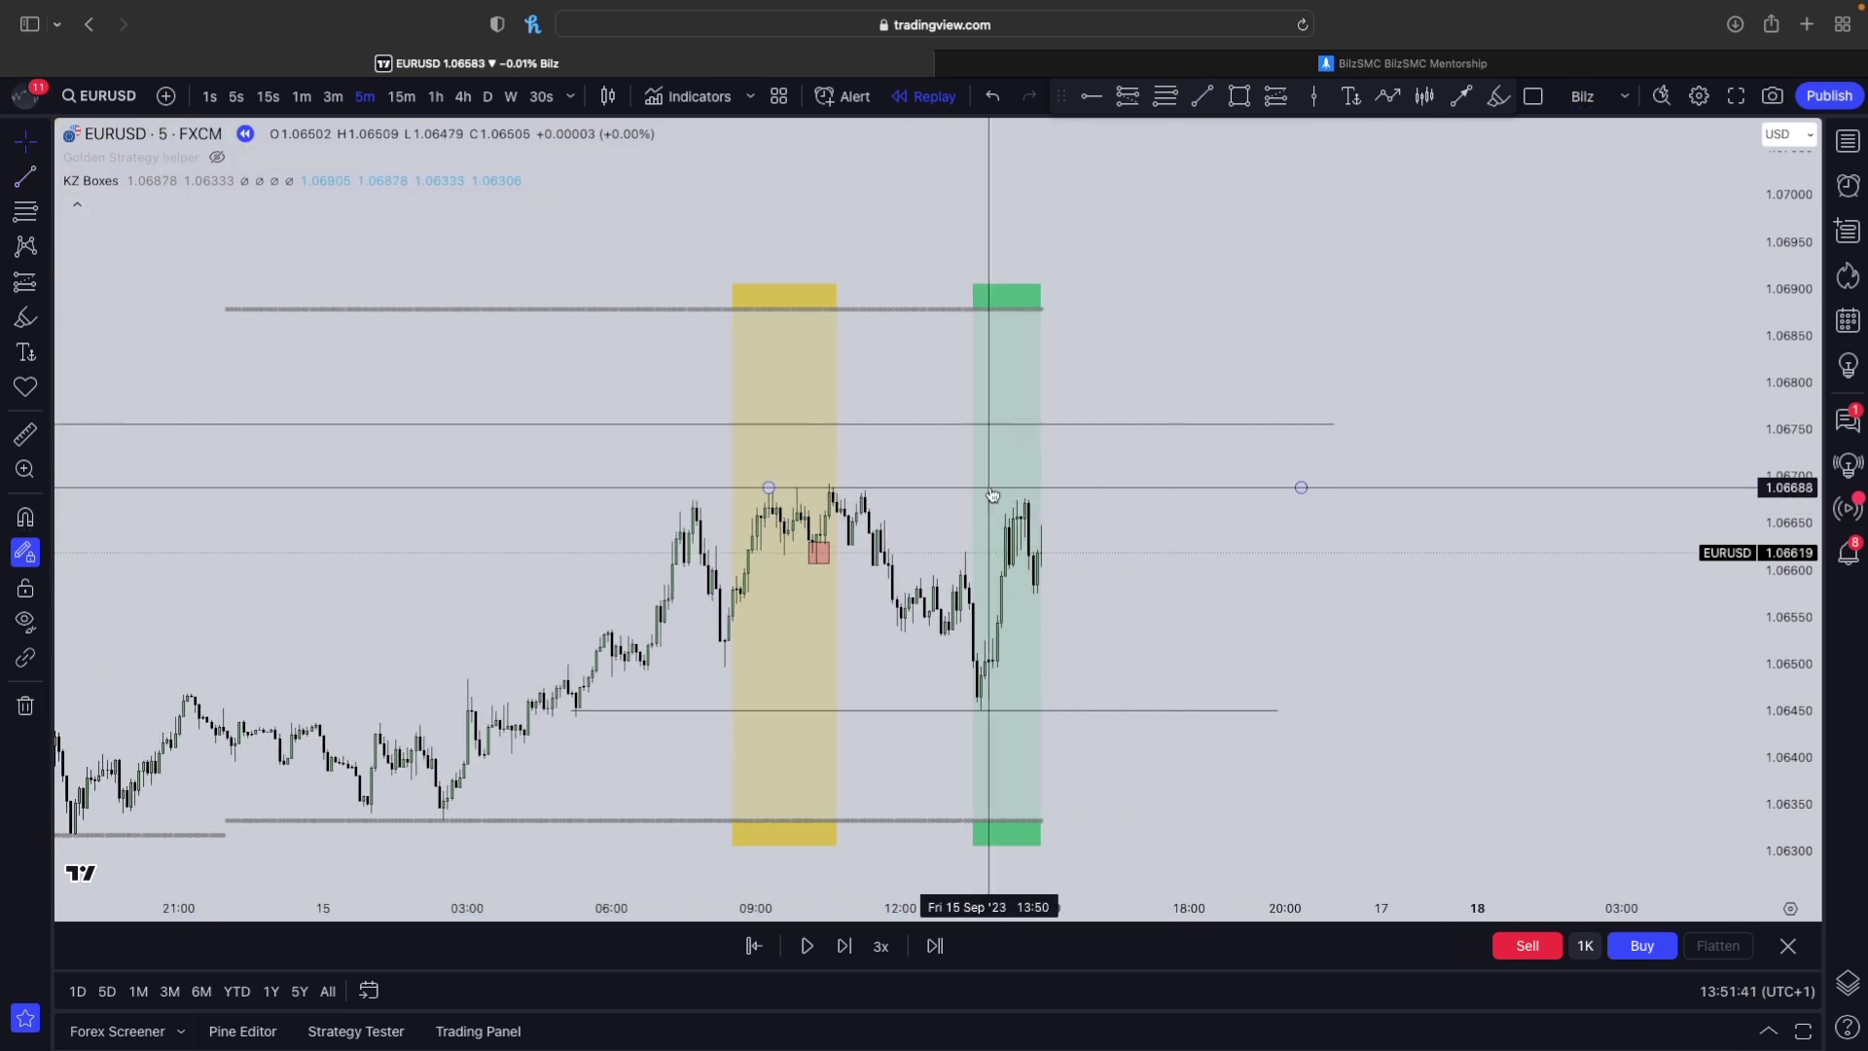
# - Switch the chart to the 1-minute timeframe and advance the replay just past 15:00
pyautogui.write('1')
pyautogui.press('Return')
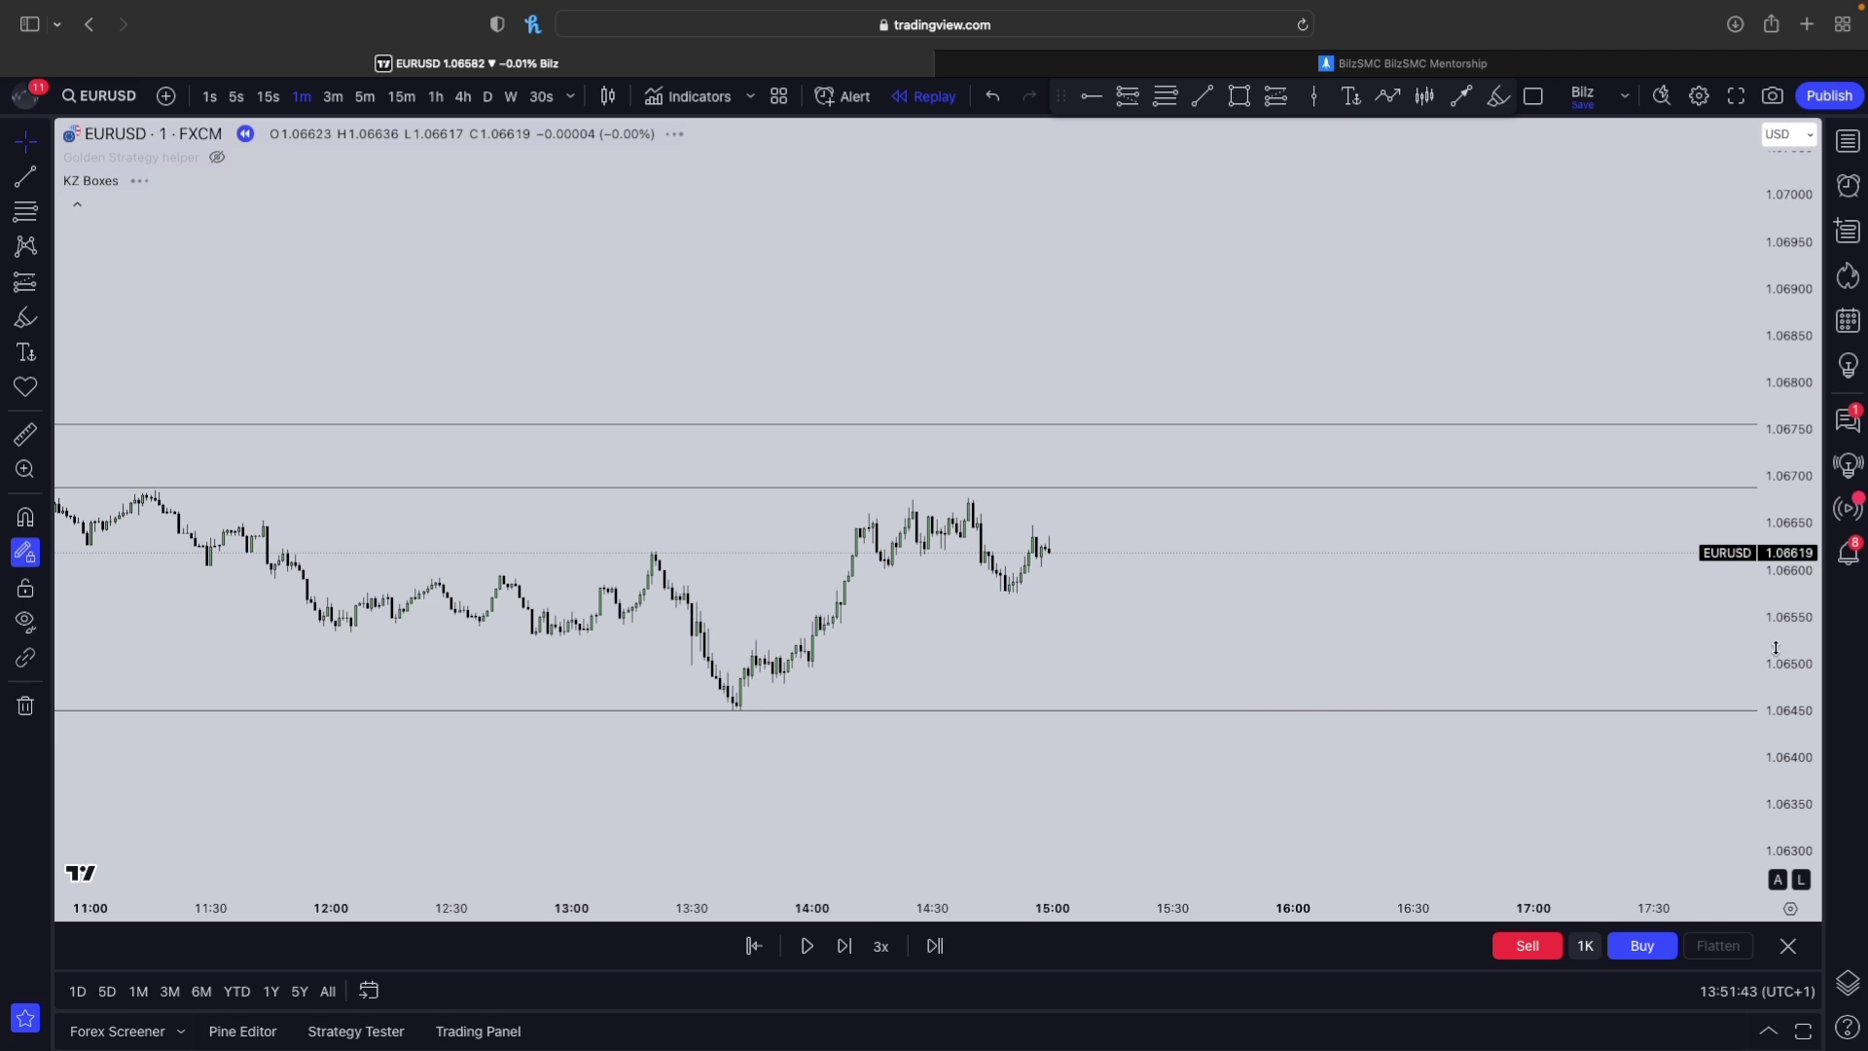
pyautogui.click(843, 946)
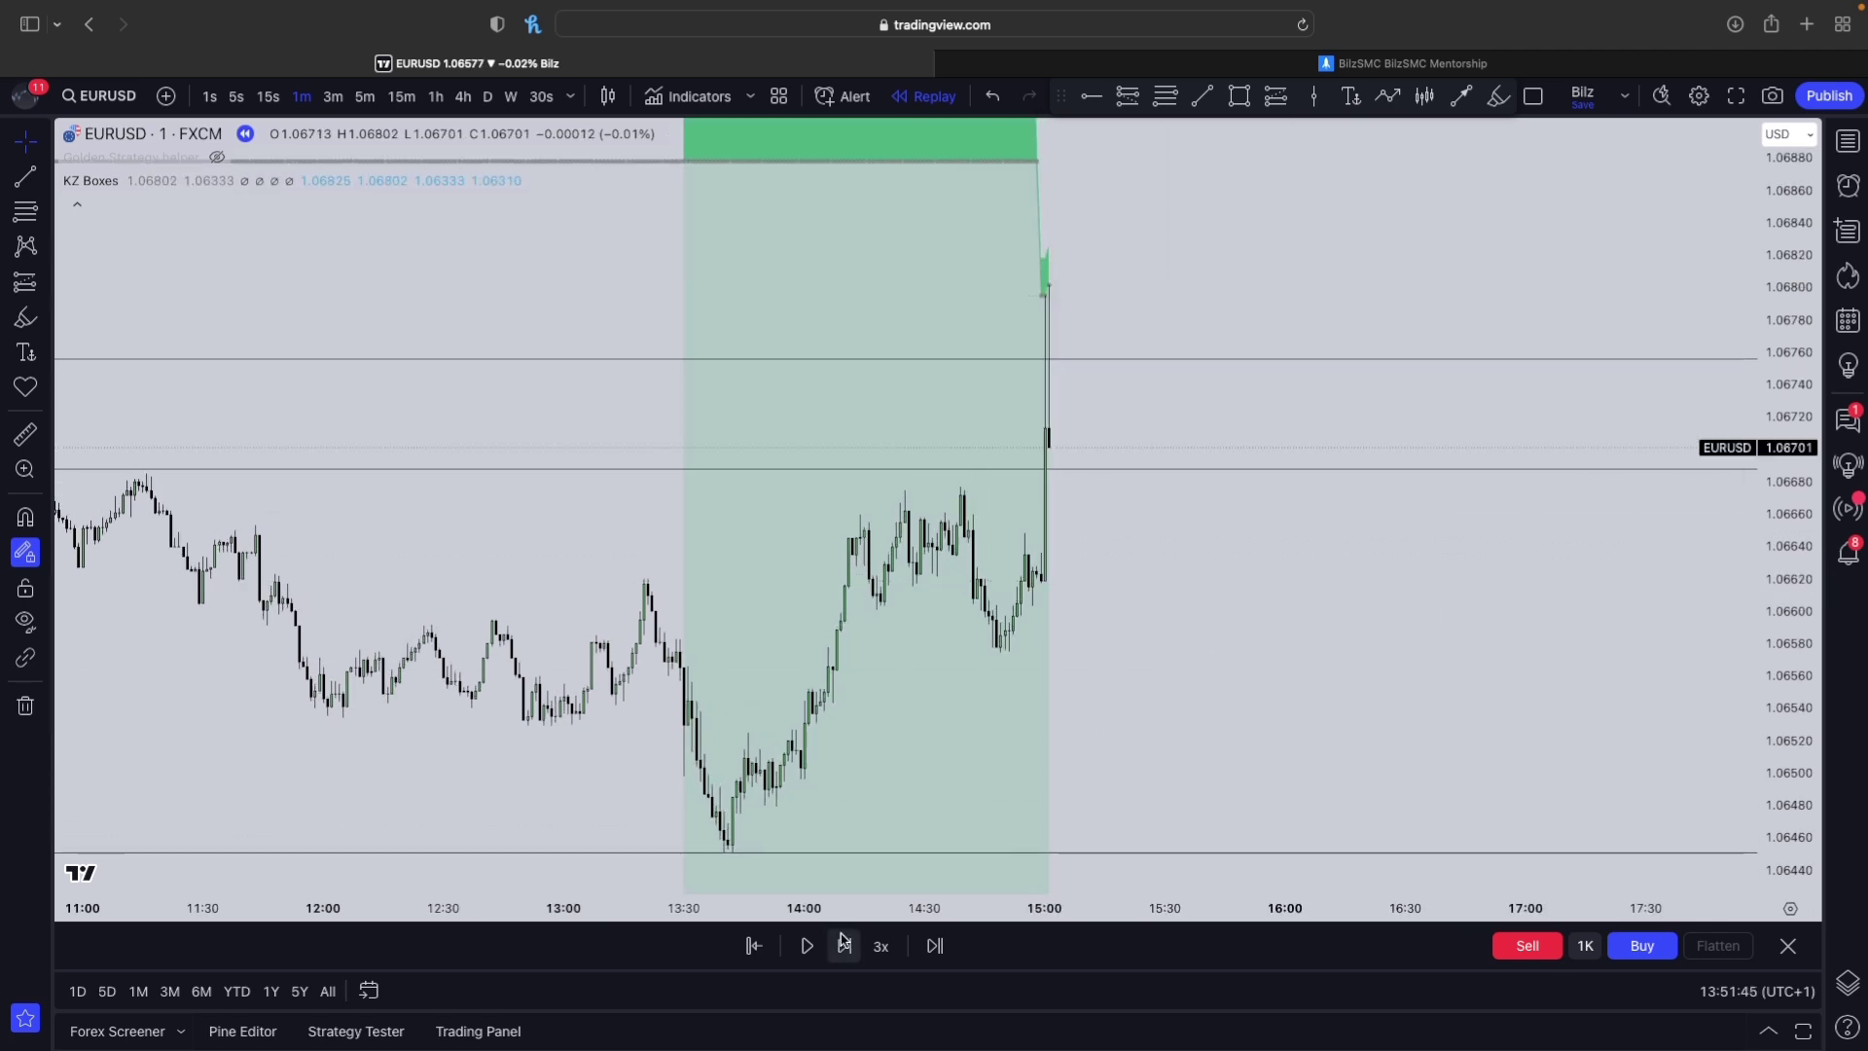
# - Switch to the 30-second timeframe and advance the replay bar by bar to about 15:06
pyautogui.write('30s')
pyautogui.press('Return')
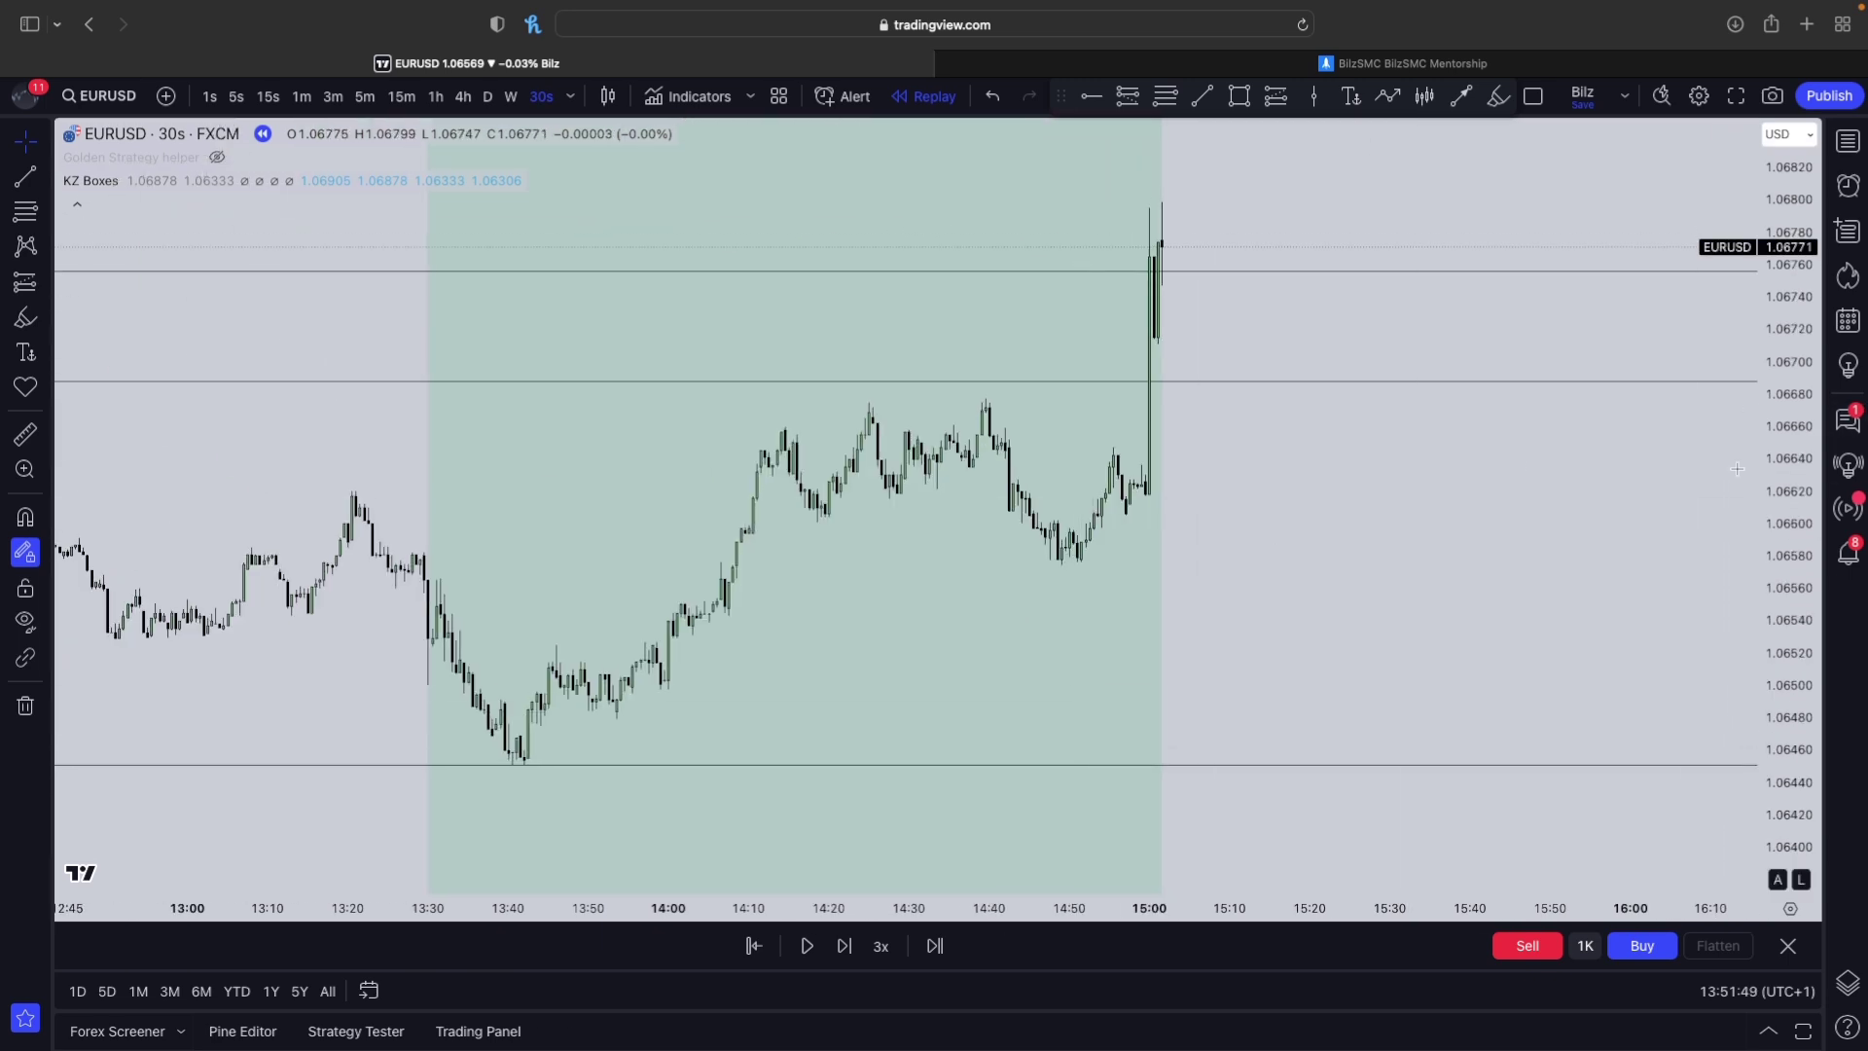
pyautogui.moveTo(1154, 428); pyautogui.dragTo(1298, 619)
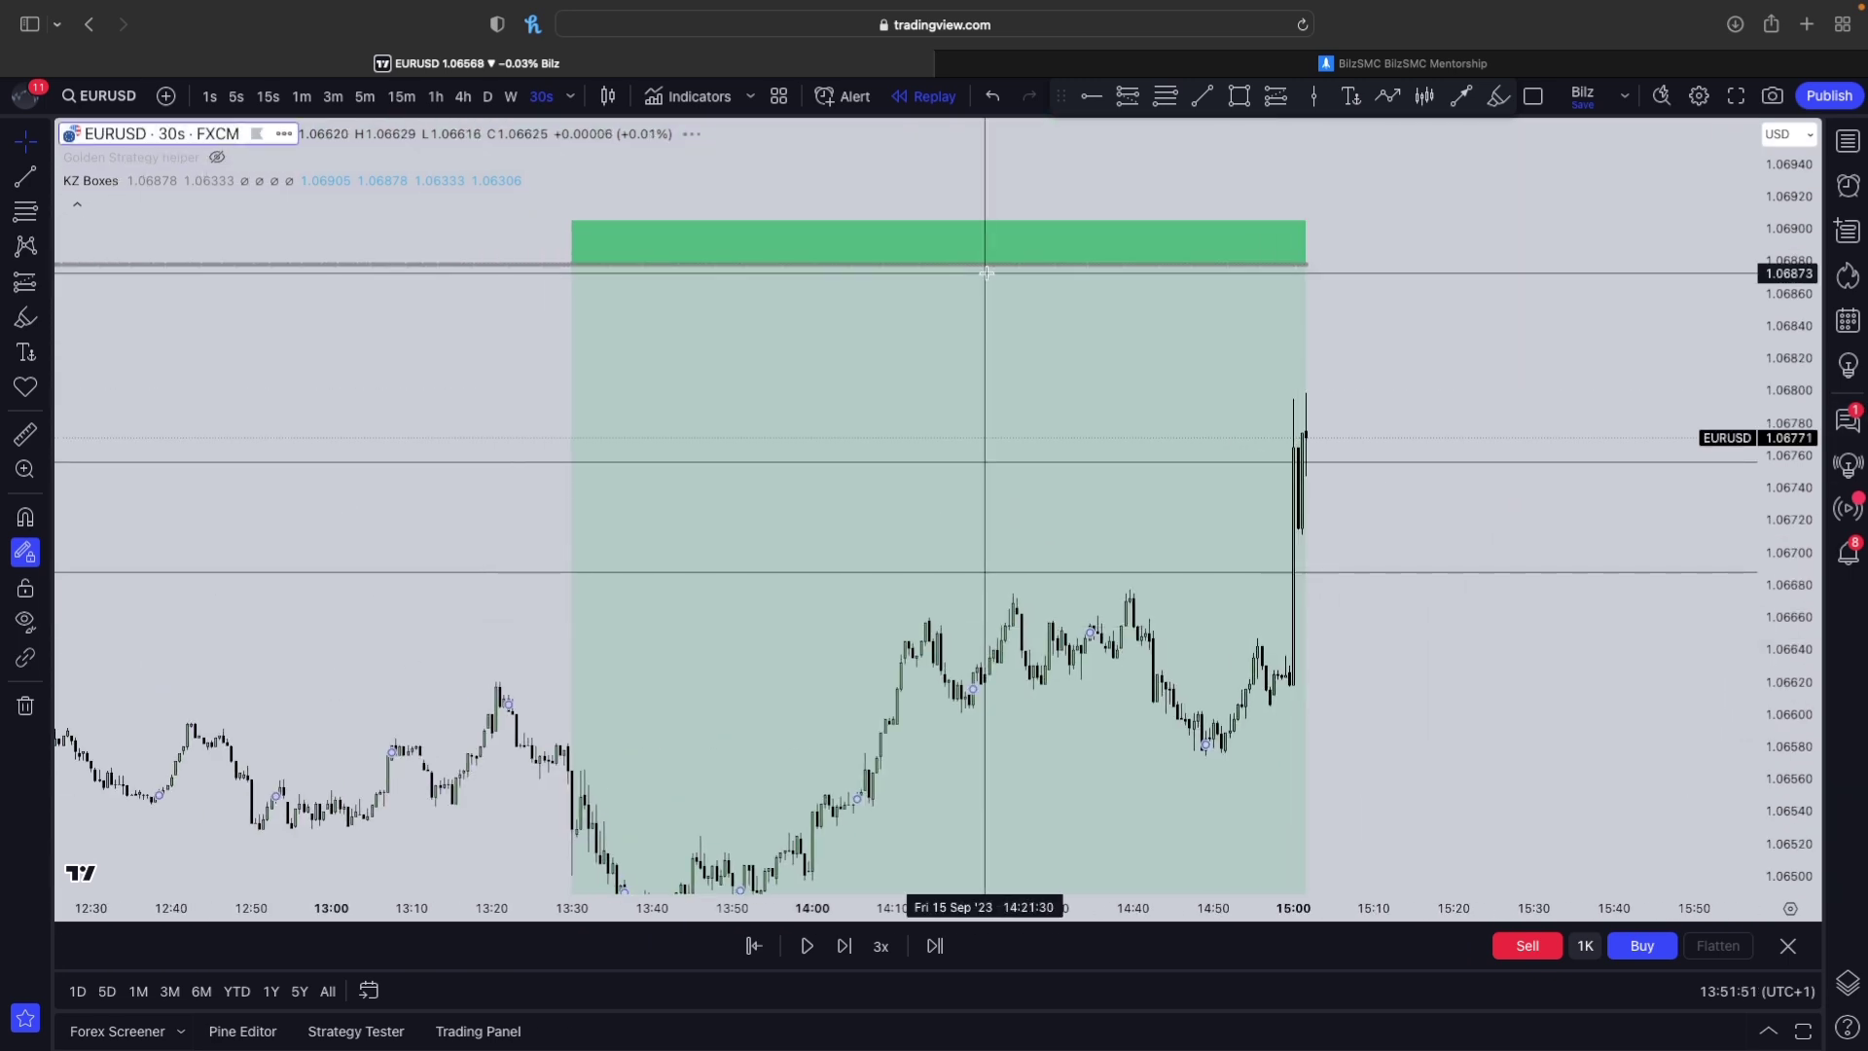
pyautogui.moveTo(1789, 584); pyautogui.dragTo(1789, 333)
pyautogui.scroll(6, 1352, 337)
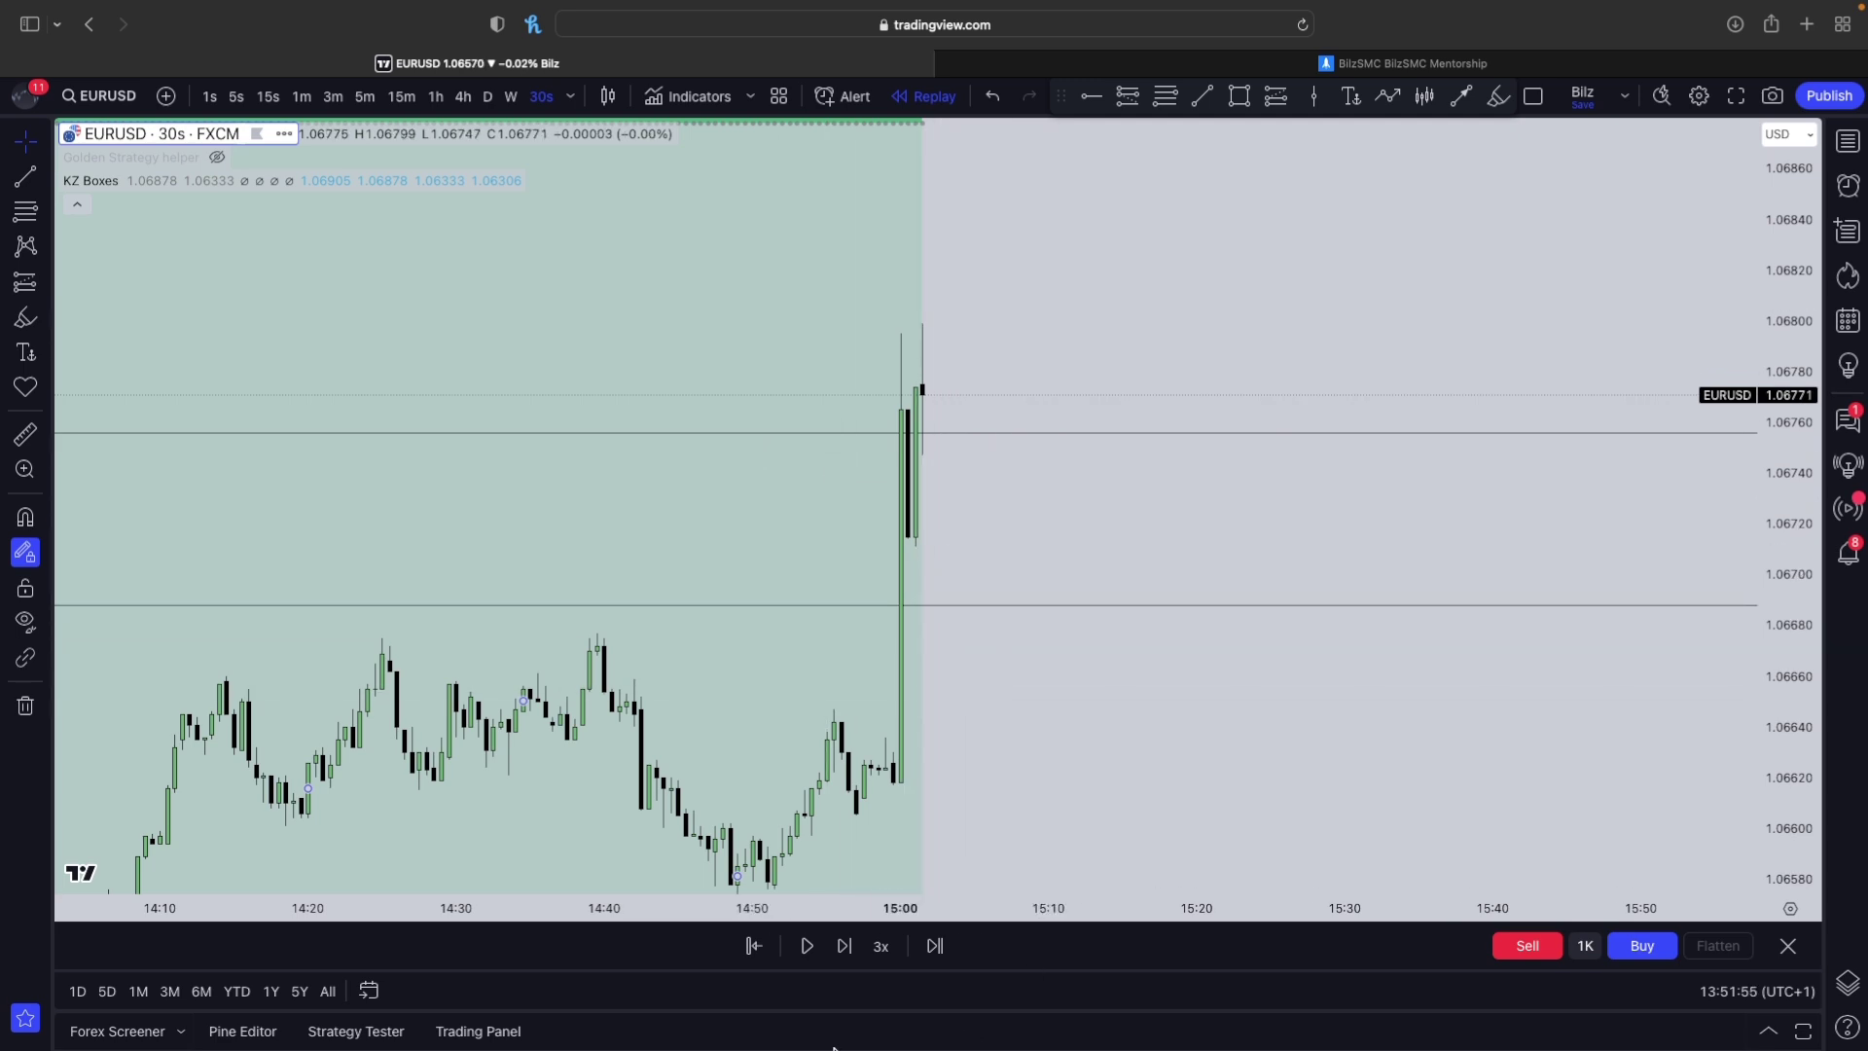
pyautogui.click(846, 946)
pyautogui.click(844, 949)
pyautogui.click(843, 942)
pyautogui.click(844, 942)
pyautogui.click(844, 942)
pyautogui.click(843, 942)
pyautogui.click(844, 942)
pyautogui.click(844, 939)
pyautogui.click(844, 942)
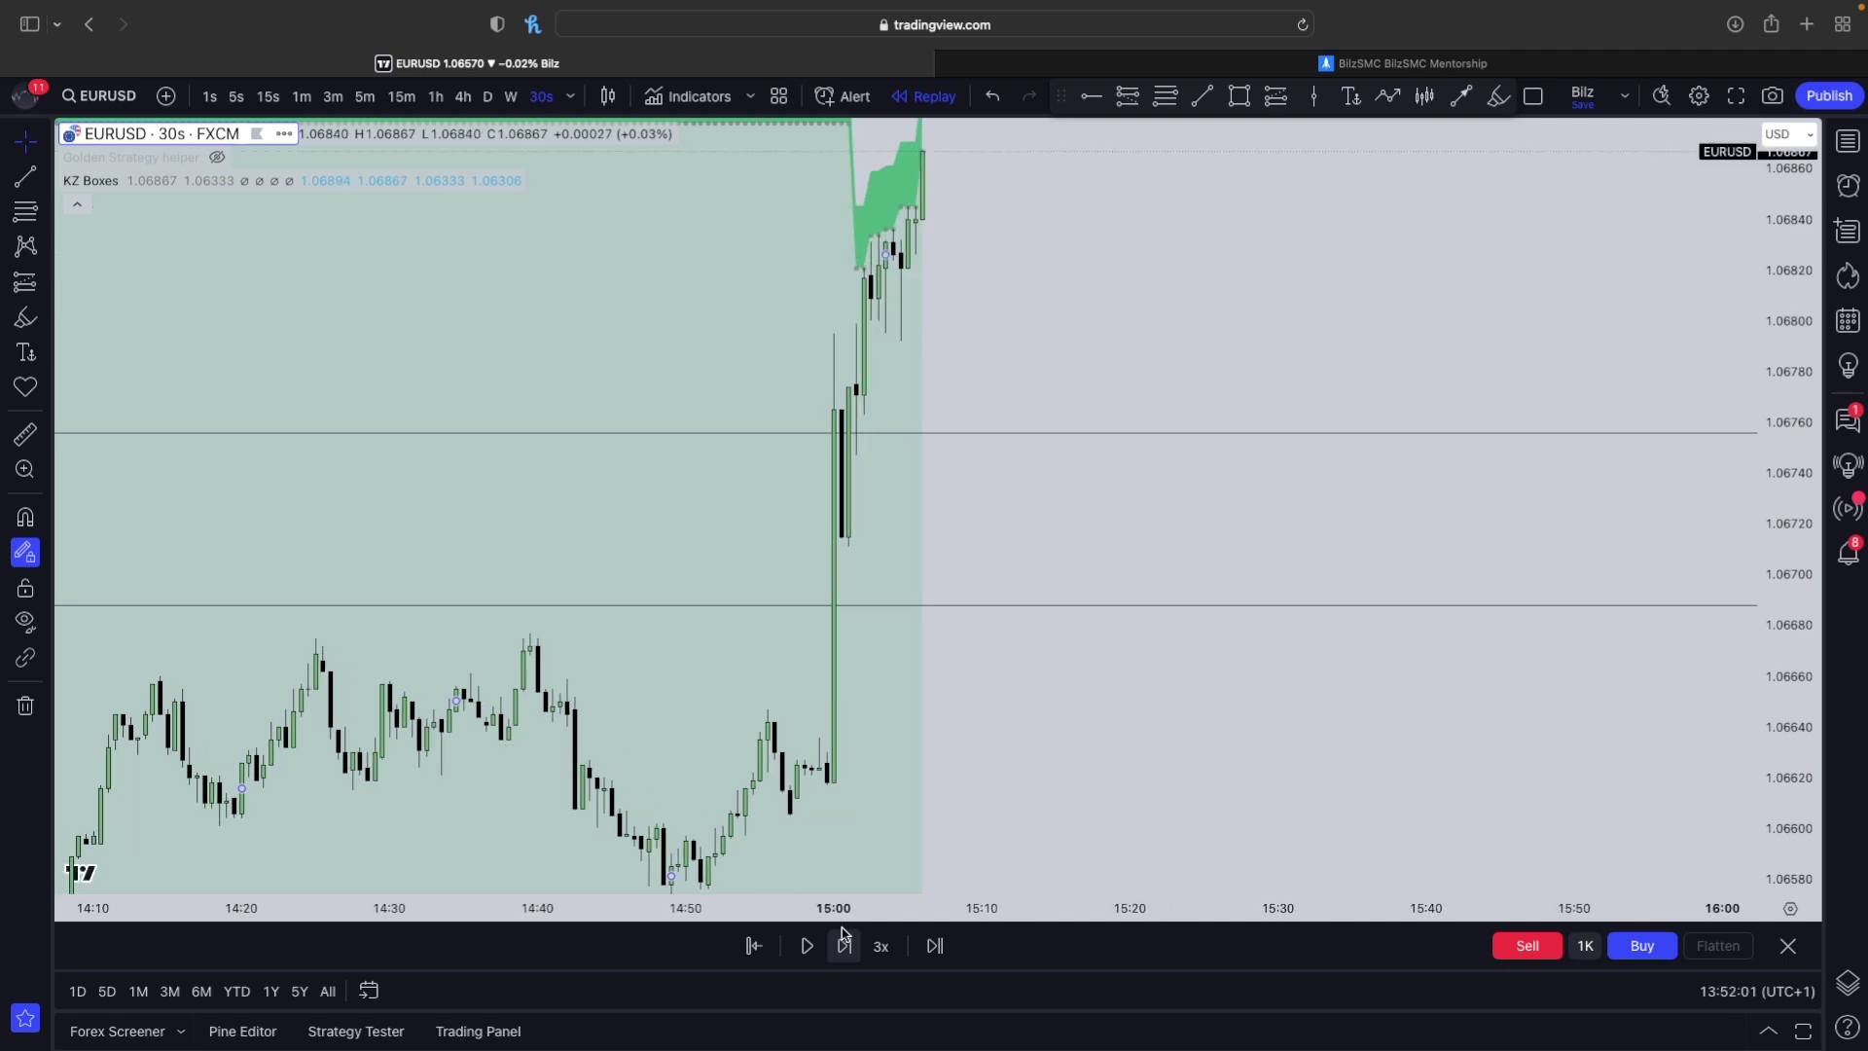
pyautogui.click(844, 942)
# - Return to the 5-minute timeframe and draw a horizontal trend line from the 14 September 14:40 high at 1.06842 to the green killzone
pyautogui.moveTo(1114, 140); pyautogui.dragTo(1134, 314)
pyautogui.write('5')
pyautogui.press('Return')
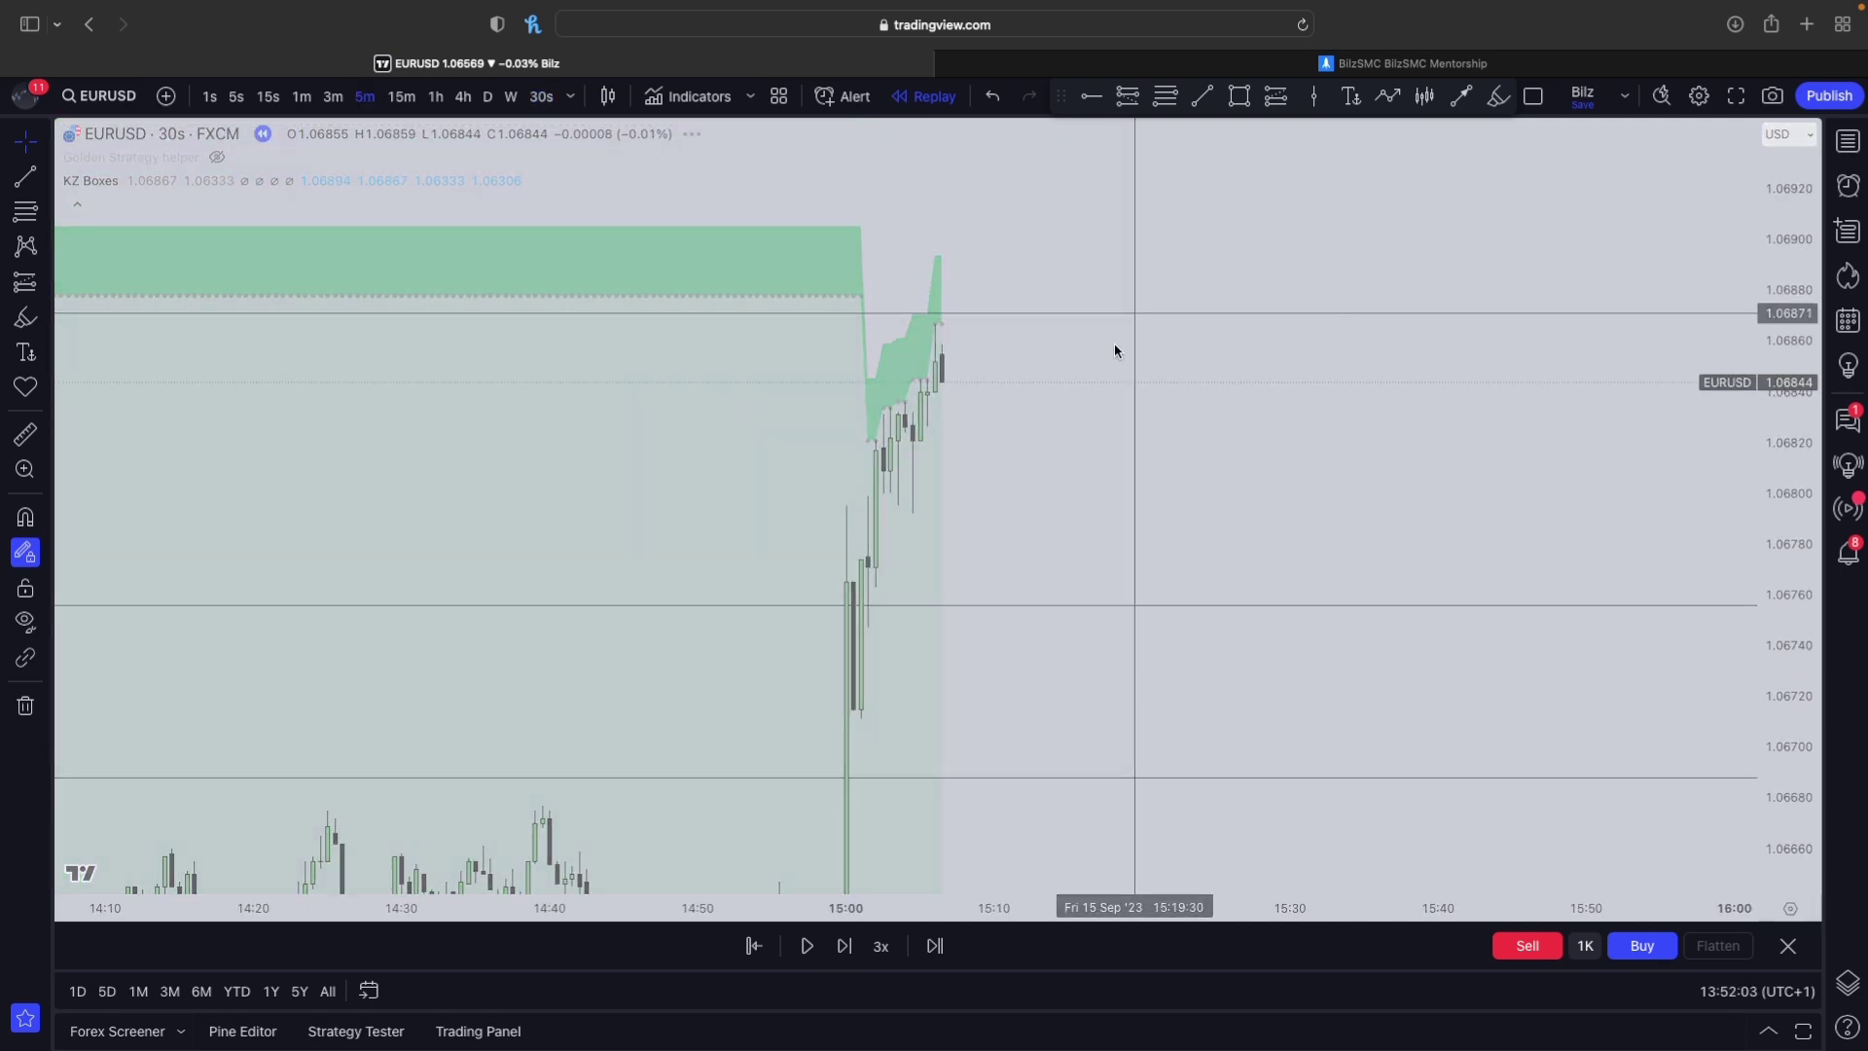
pyautogui.moveTo(1794, 413); pyautogui.dragTo(1793, 533)
pyautogui.scroll(-1, 867, 364)
pyautogui.scroll(-5, 866, 363)
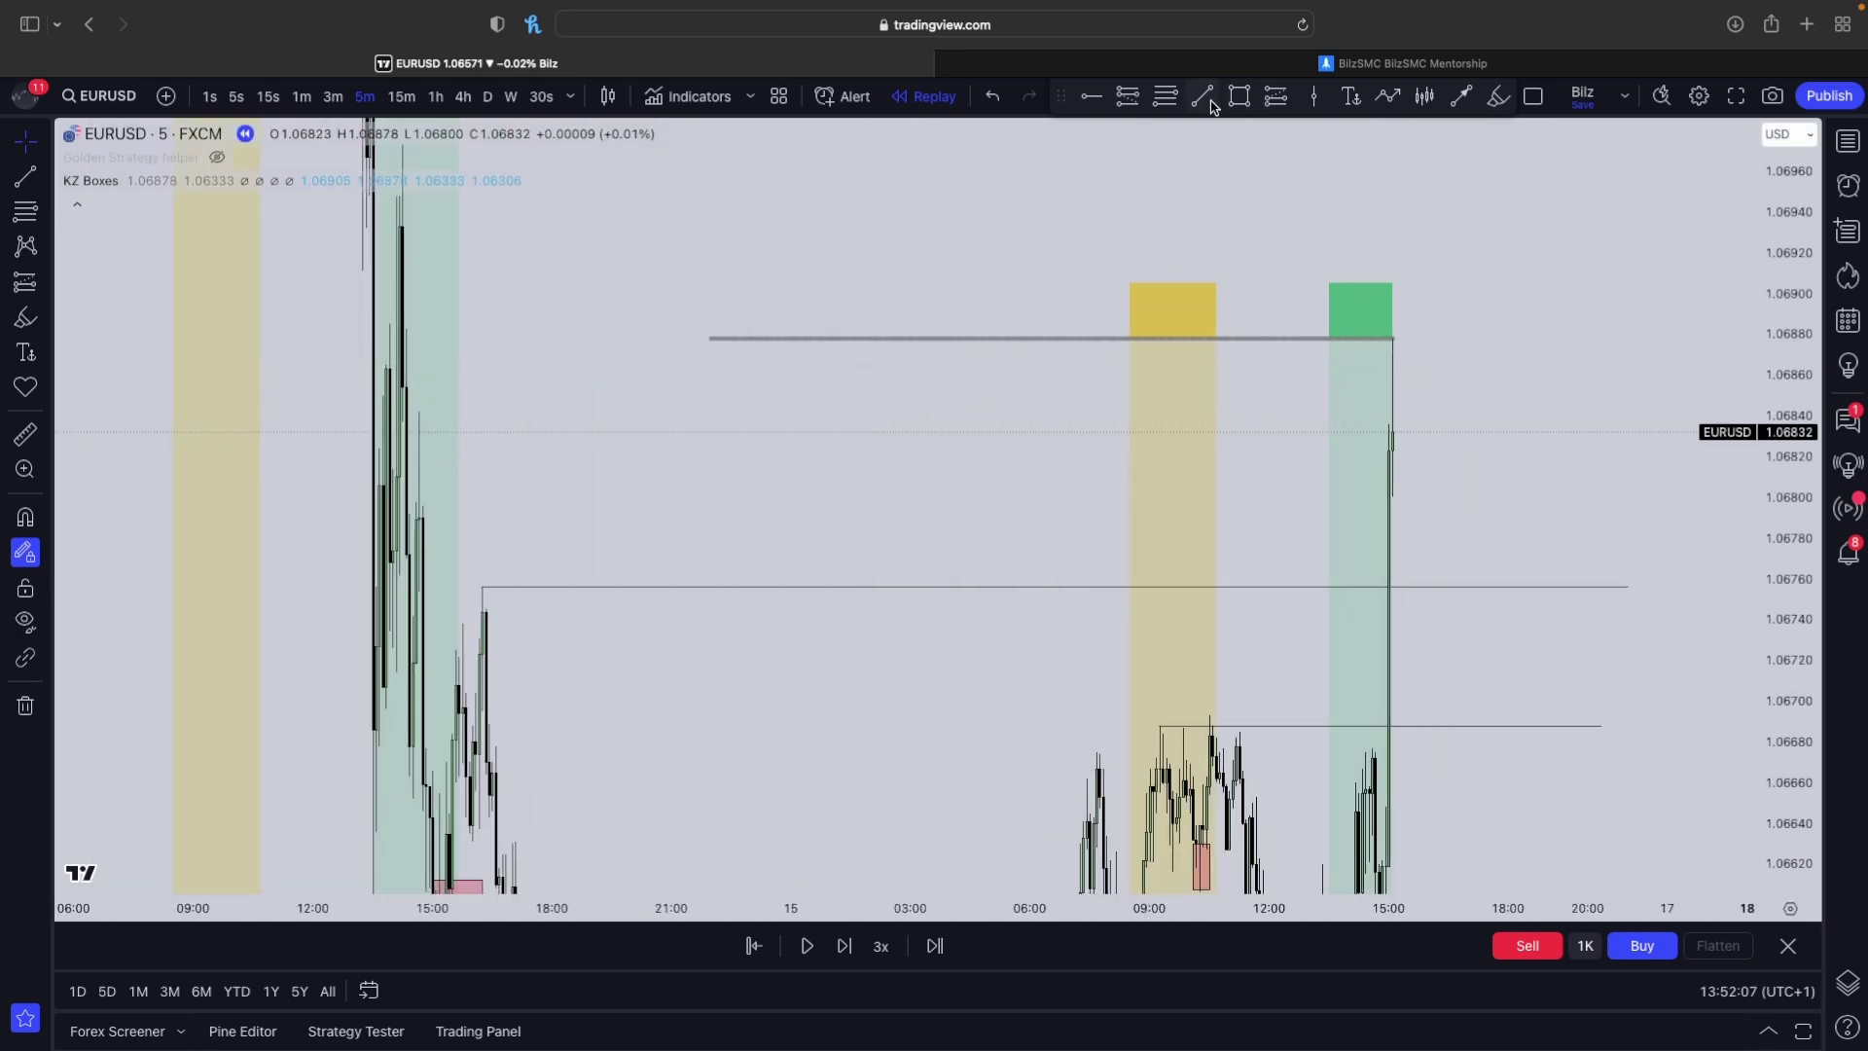
pyautogui.click(422, 505)
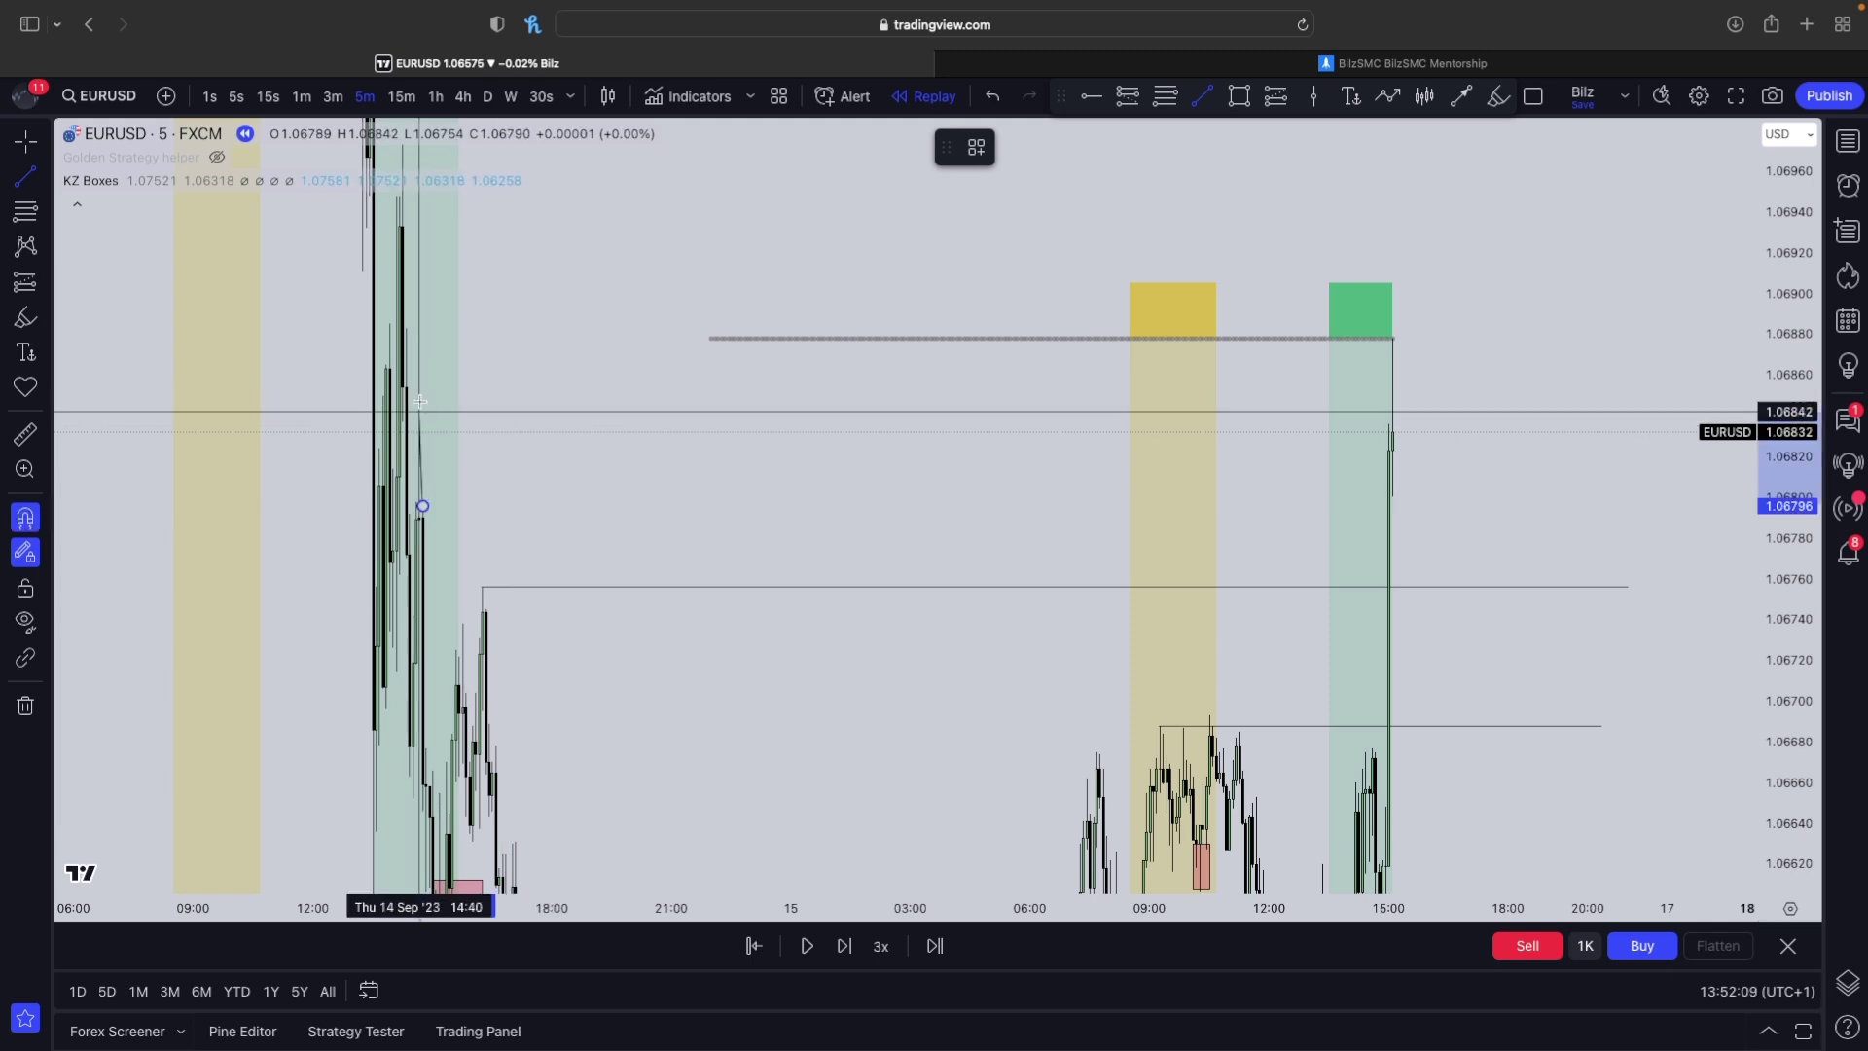
pyautogui.moveTo(420, 506); pyautogui.dragTo(930, 487)
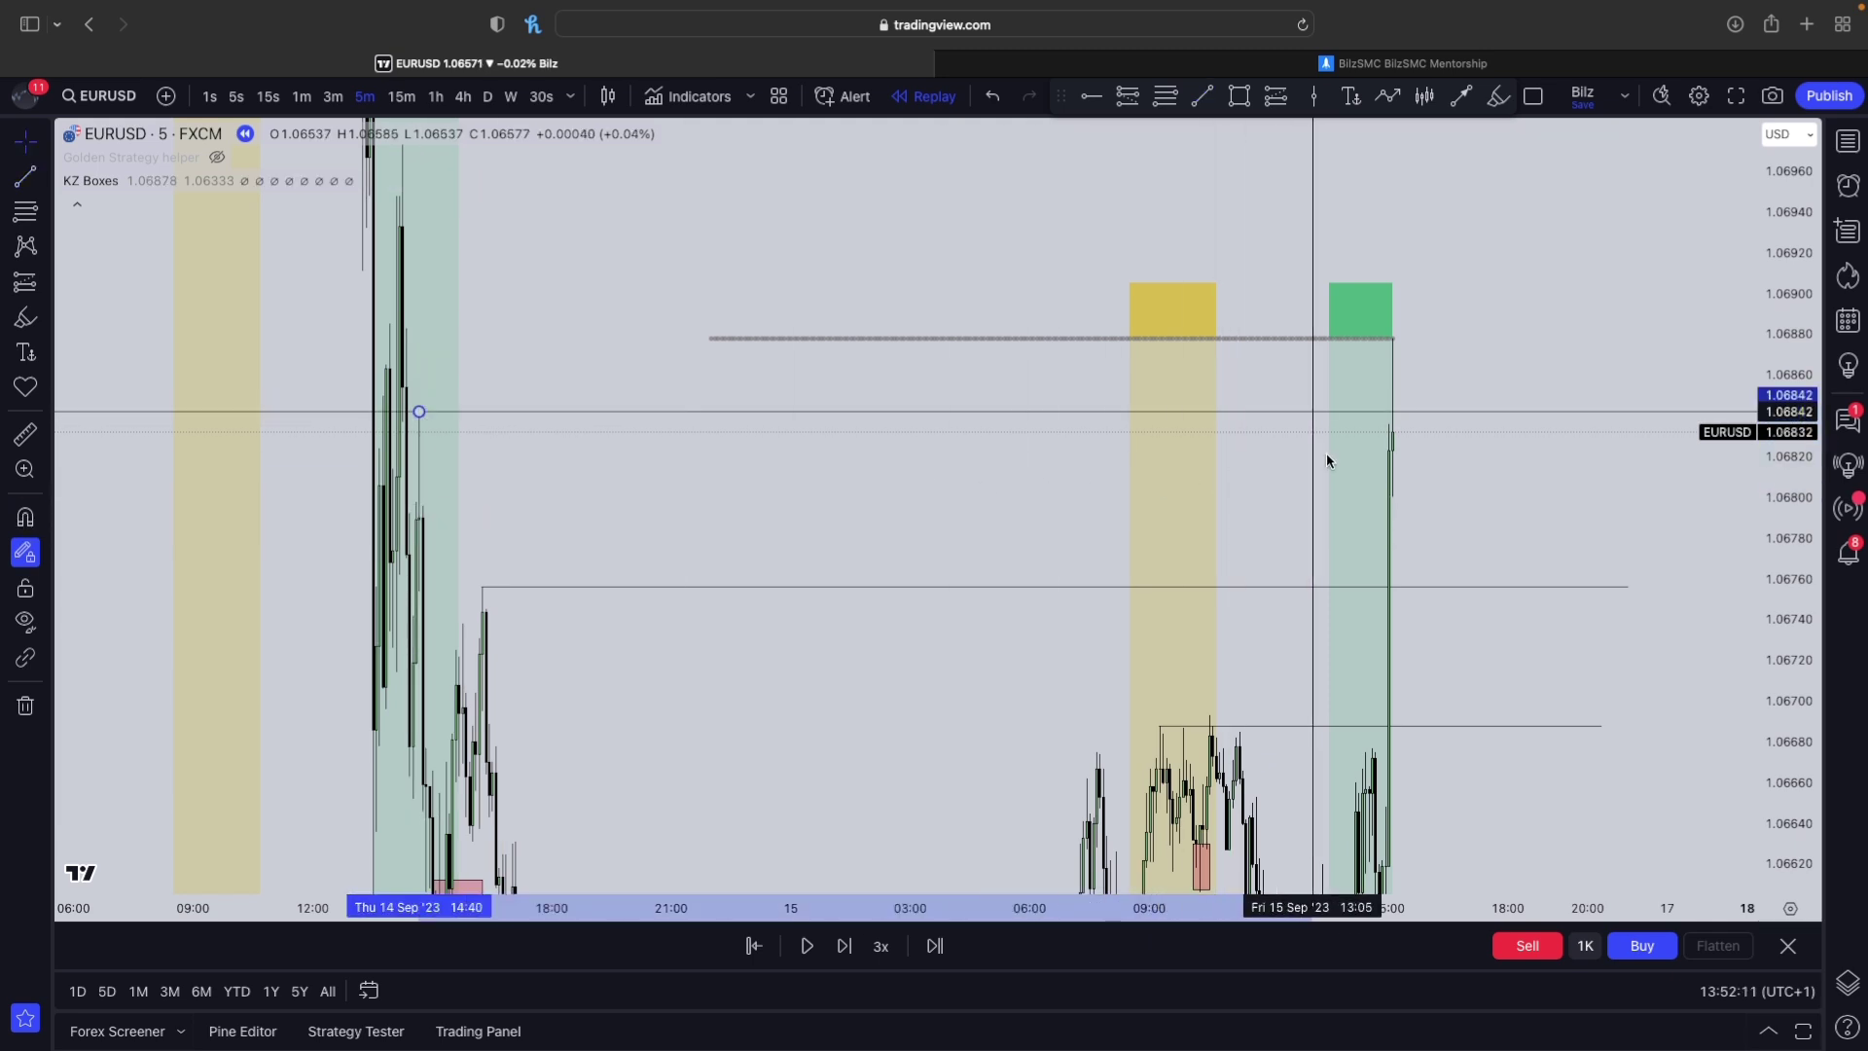
pyautogui.click(1392, 453)
# - Switch back to the 30-second timeframe and advance the replay bar by bar to about 15:09
pyautogui.write('30s')
pyautogui.press('Return')
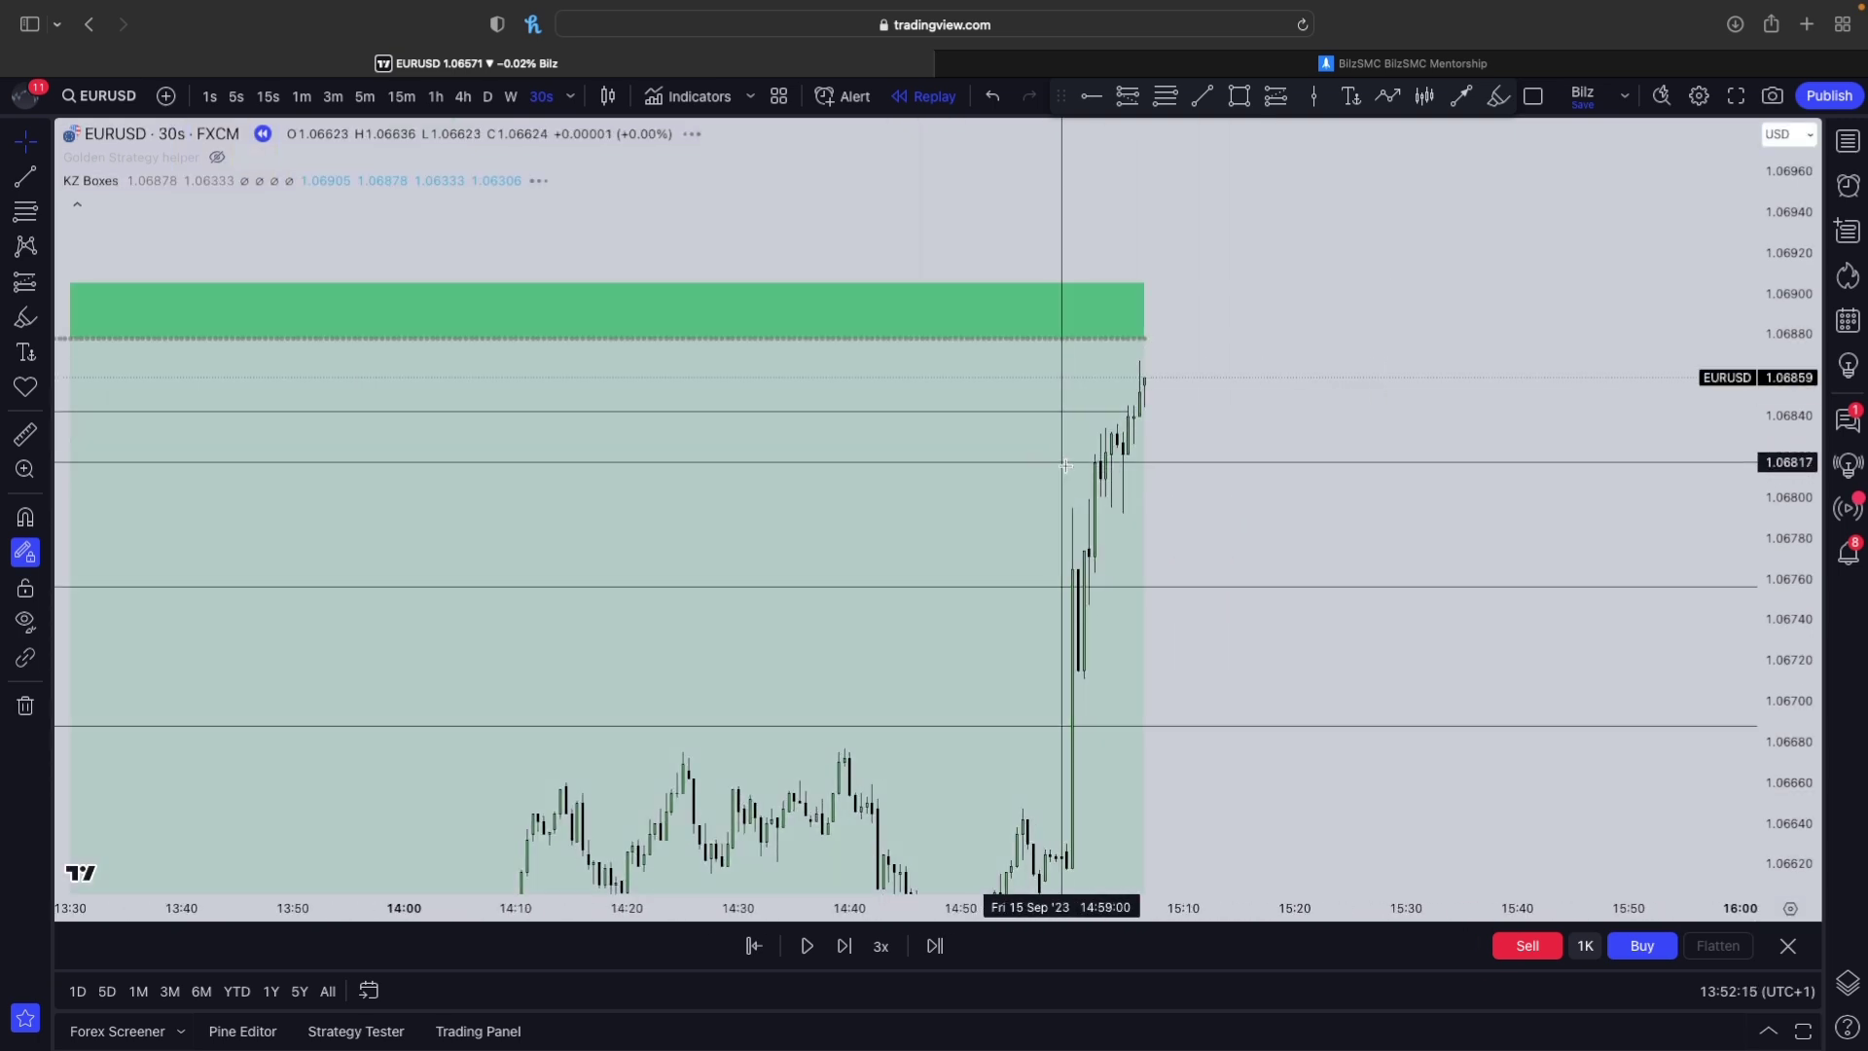
pyautogui.scroll(2, 1129, 743)
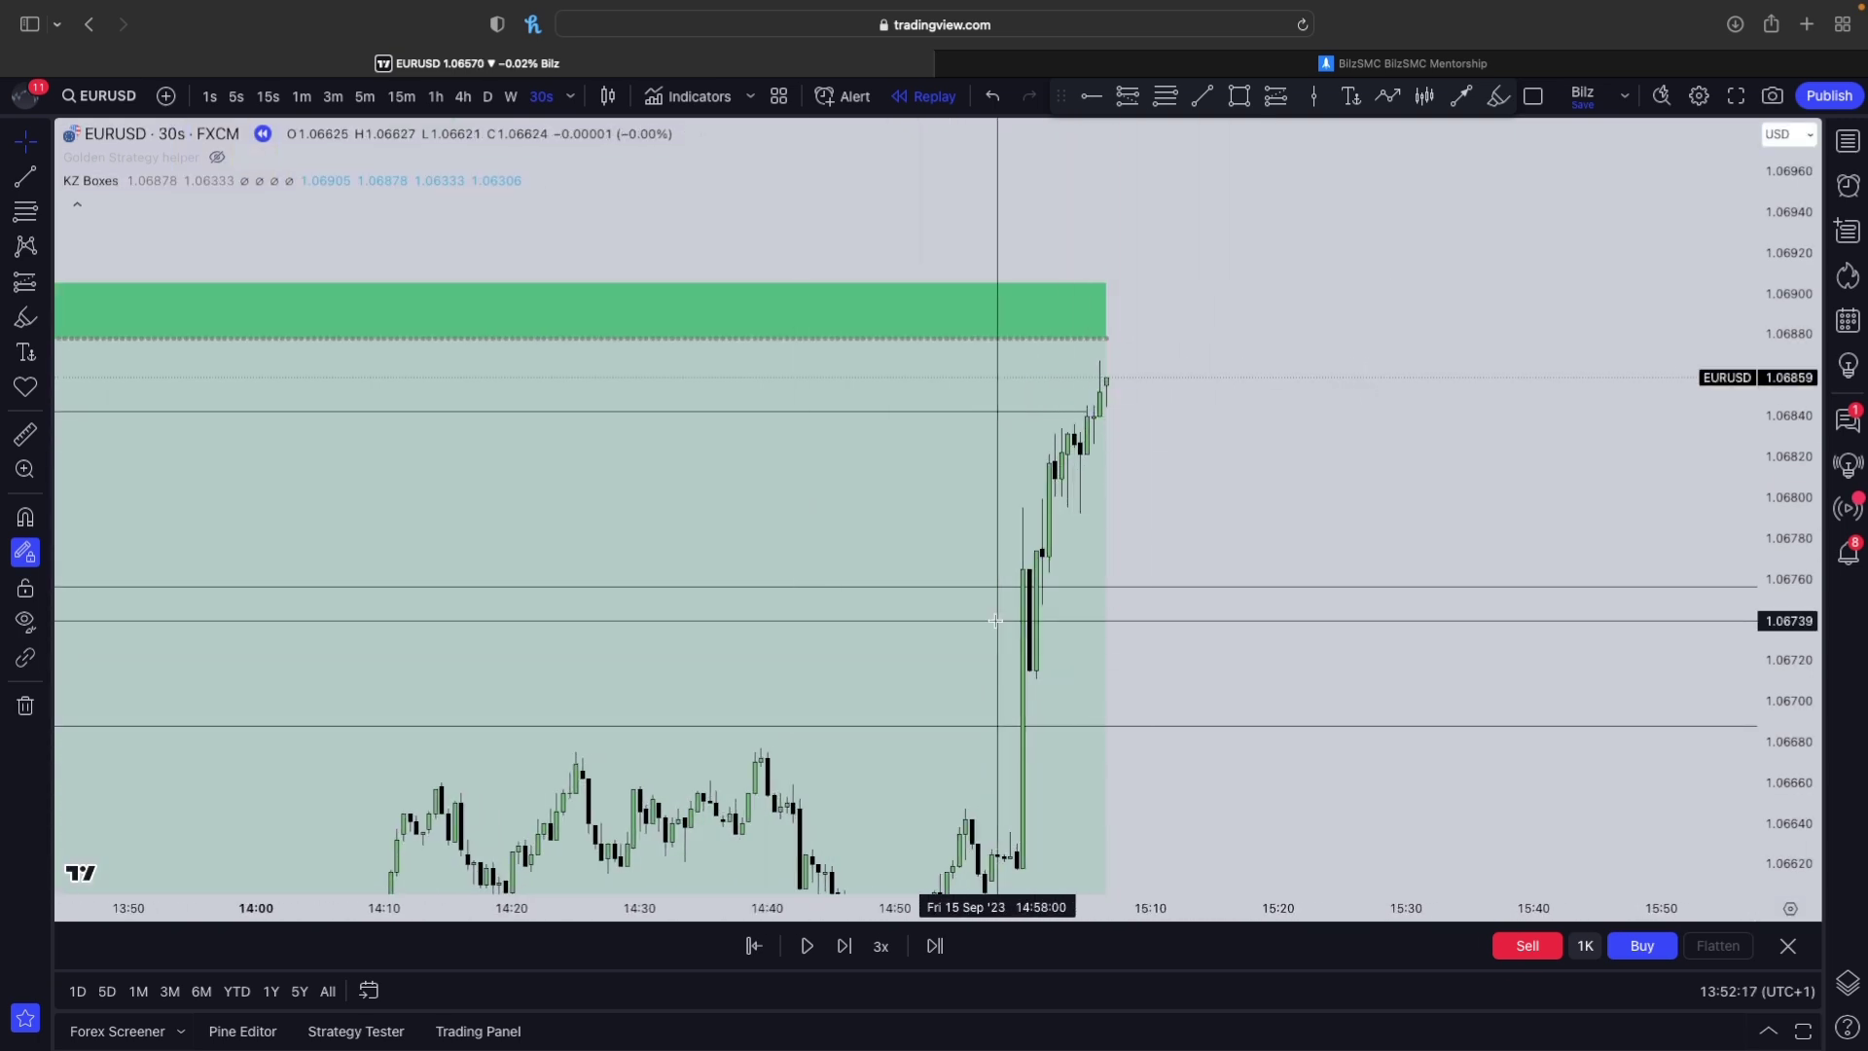
pyautogui.click(844, 947)
pyautogui.click(844, 947)
pyautogui.click(844, 947)
pyautogui.click(843, 947)
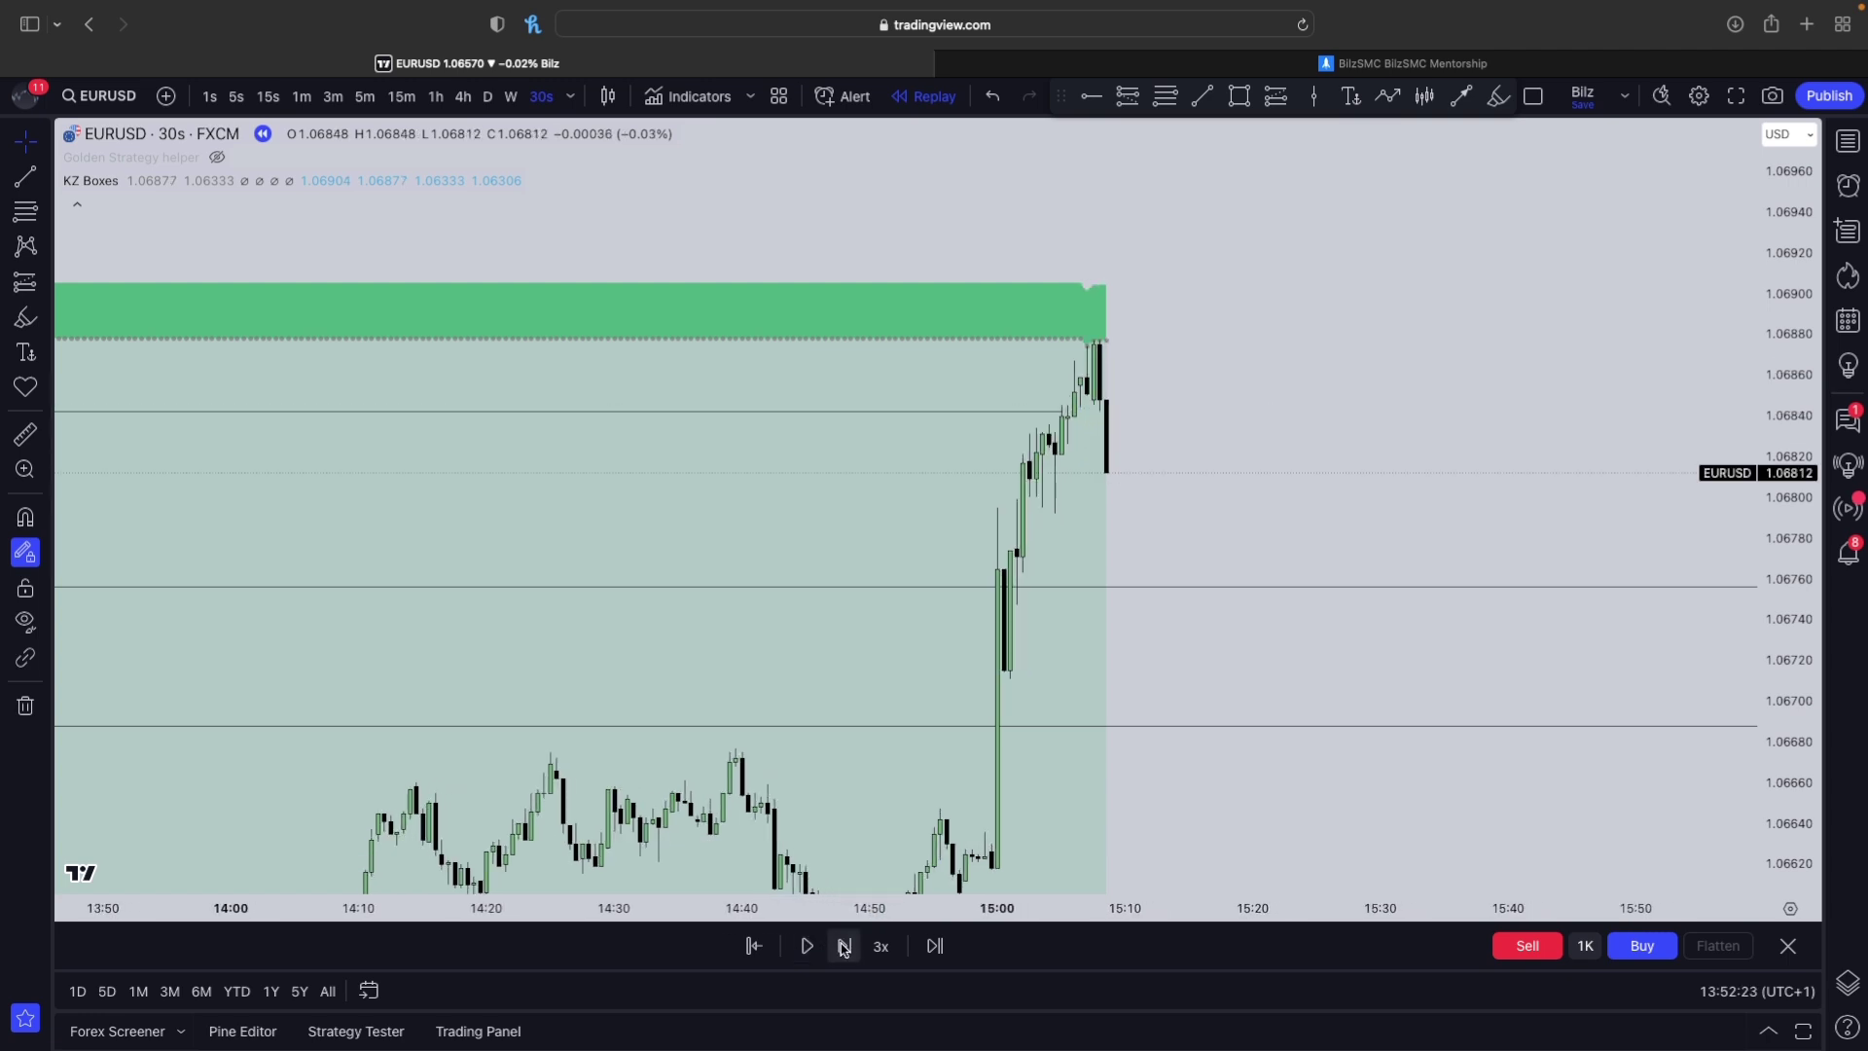
pyautogui.click(837, 947)
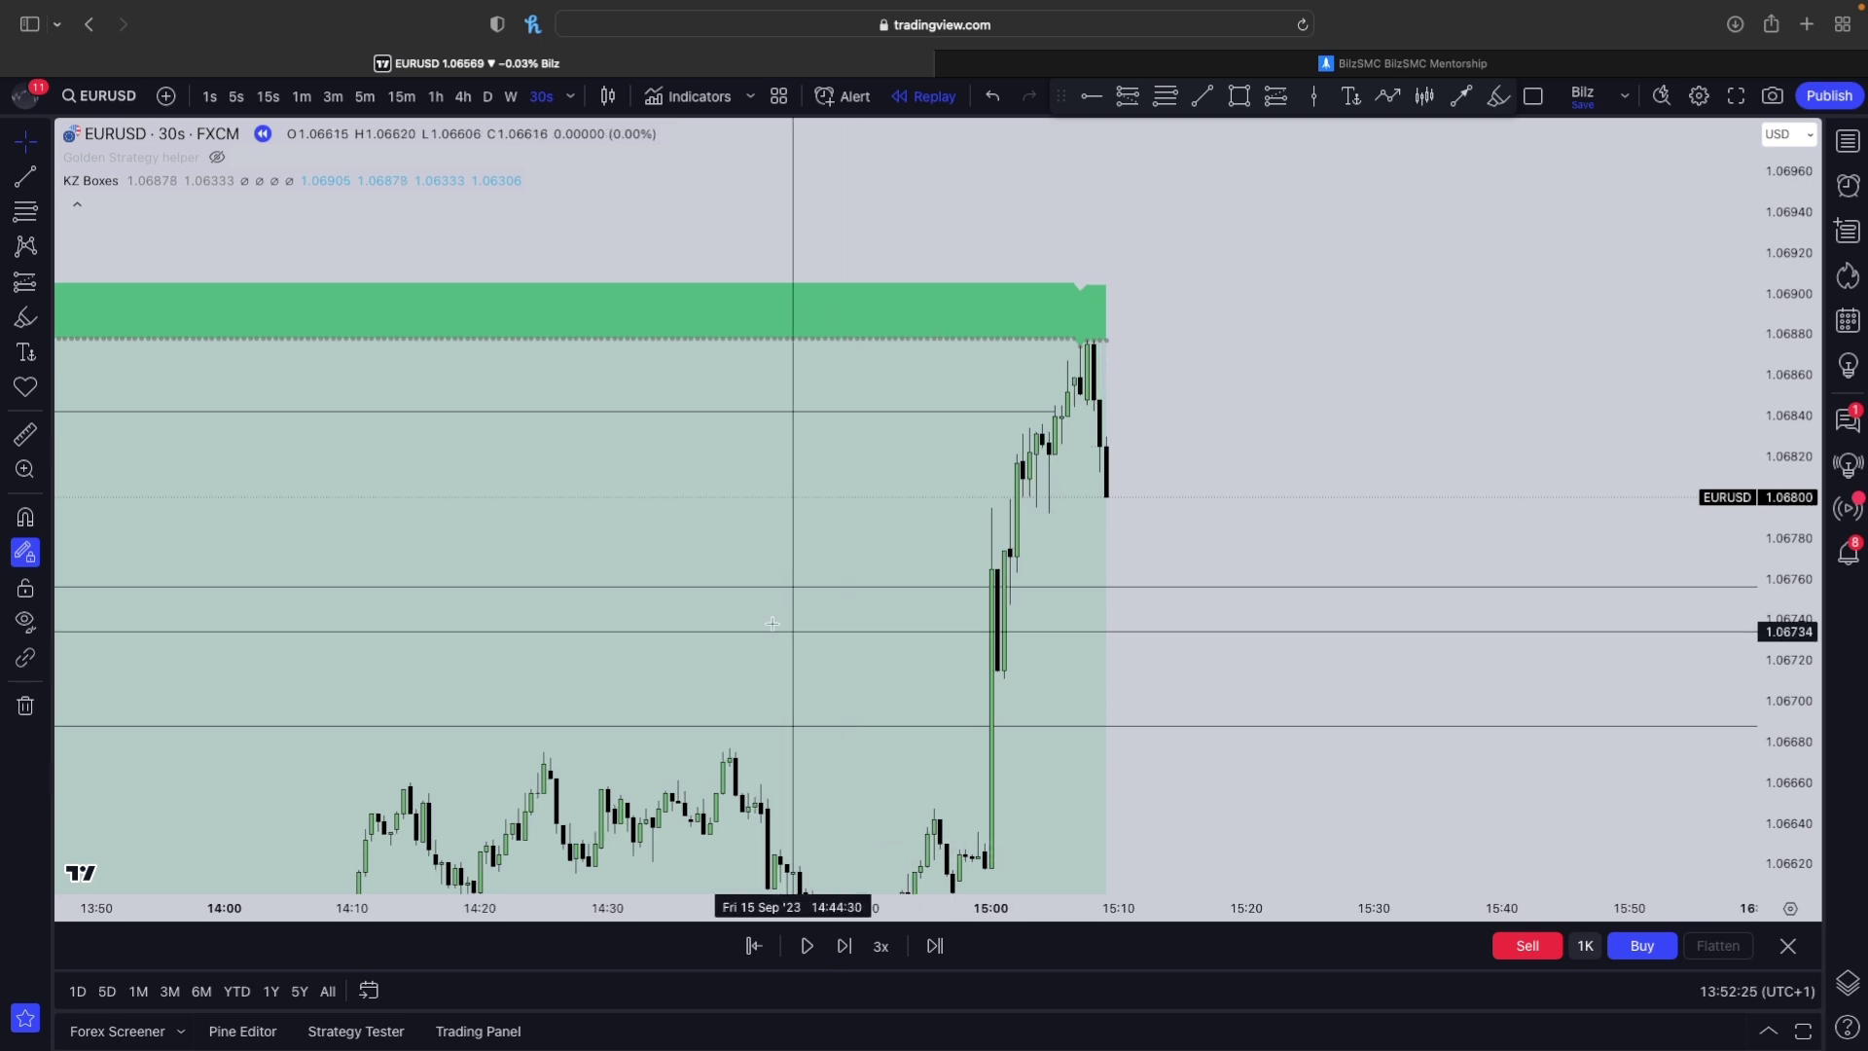
# - Mark the falling candles after the session high with freehand dots, and undo the last marks, keeping the dot near 1.06860
pyautogui.scroll(3, 681, 574)
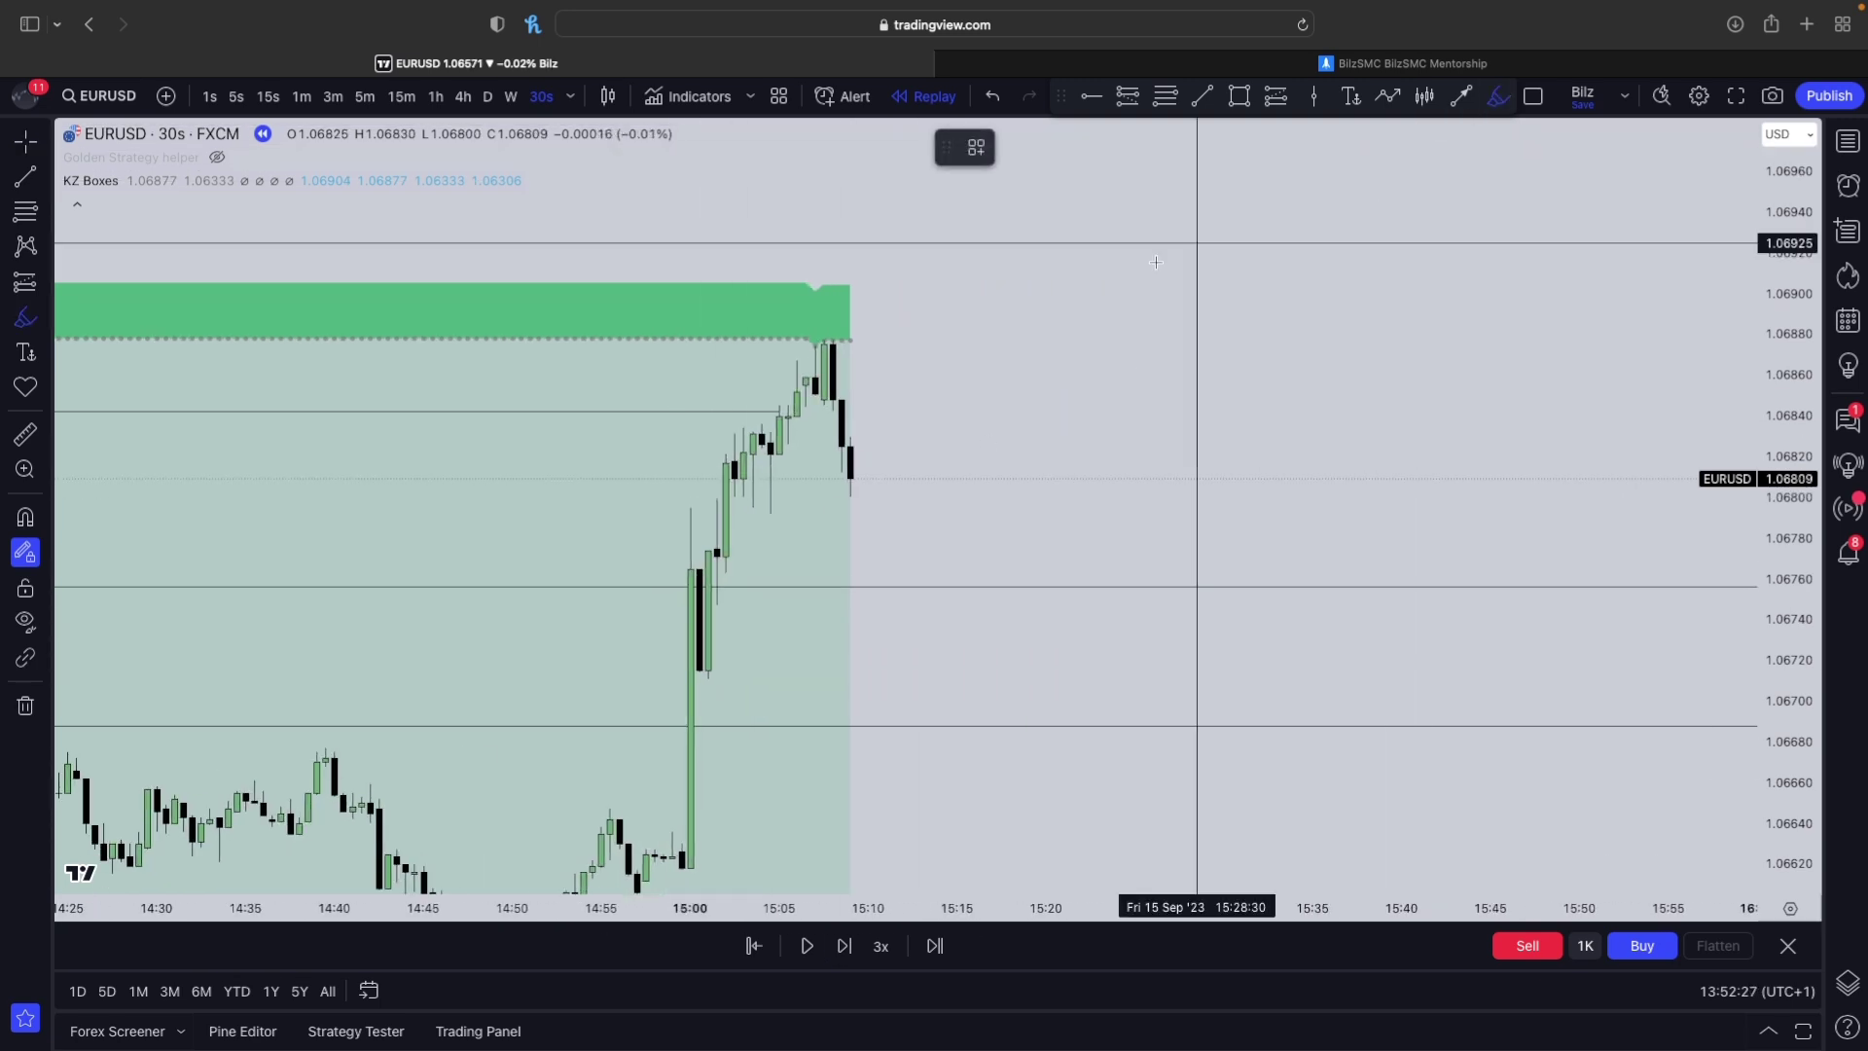
pyautogui.click(833, 370)
pyautogui.click(841, 407)
pyautogui.click(851, 450)
pyautogui.moveTo(850, 383); pyautogui.dragTo(850, 421)
pyautogui.press('super+z')
pyautogui.press('super+z')
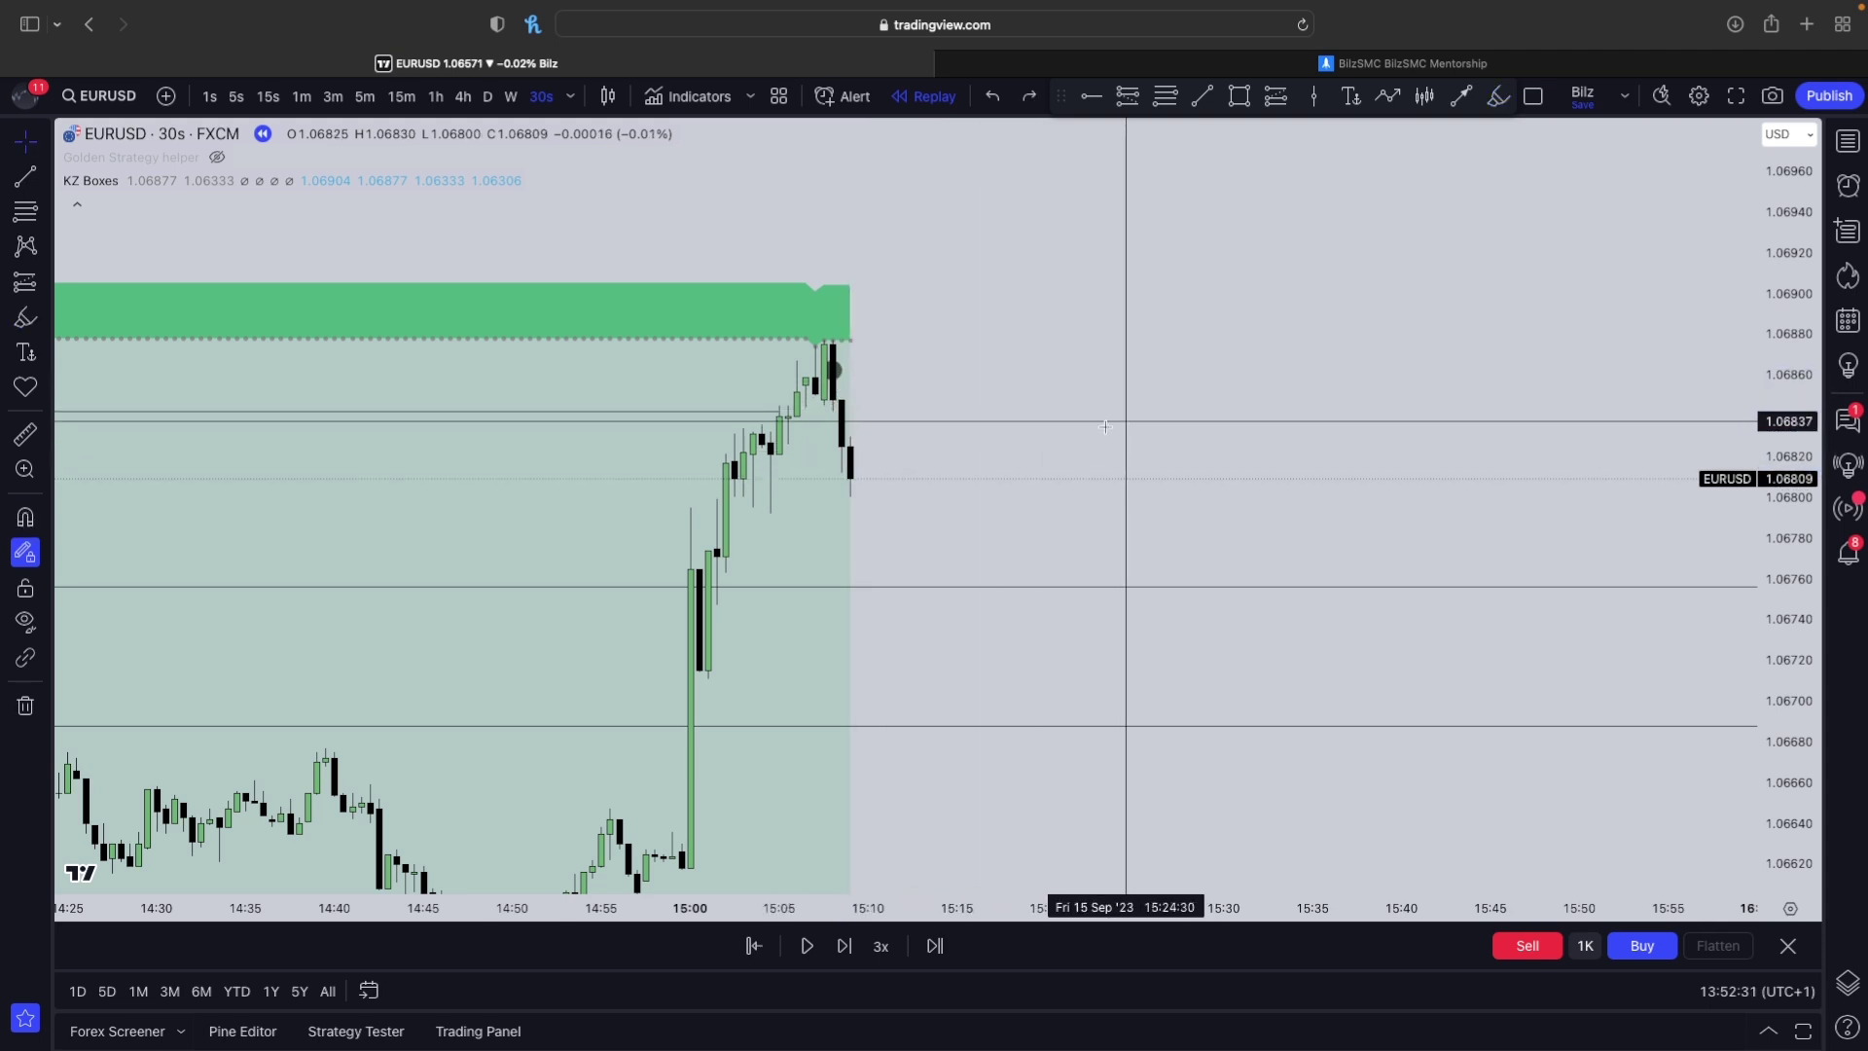
# - Draw a red rectangle over the gap between the falling candles, from about 1.06842 to 1.06830, extending to about 15:35
pyautogui.click(1240, 96)
pyautogui.click(835, 436)
pyautogui.click(1321, 412)
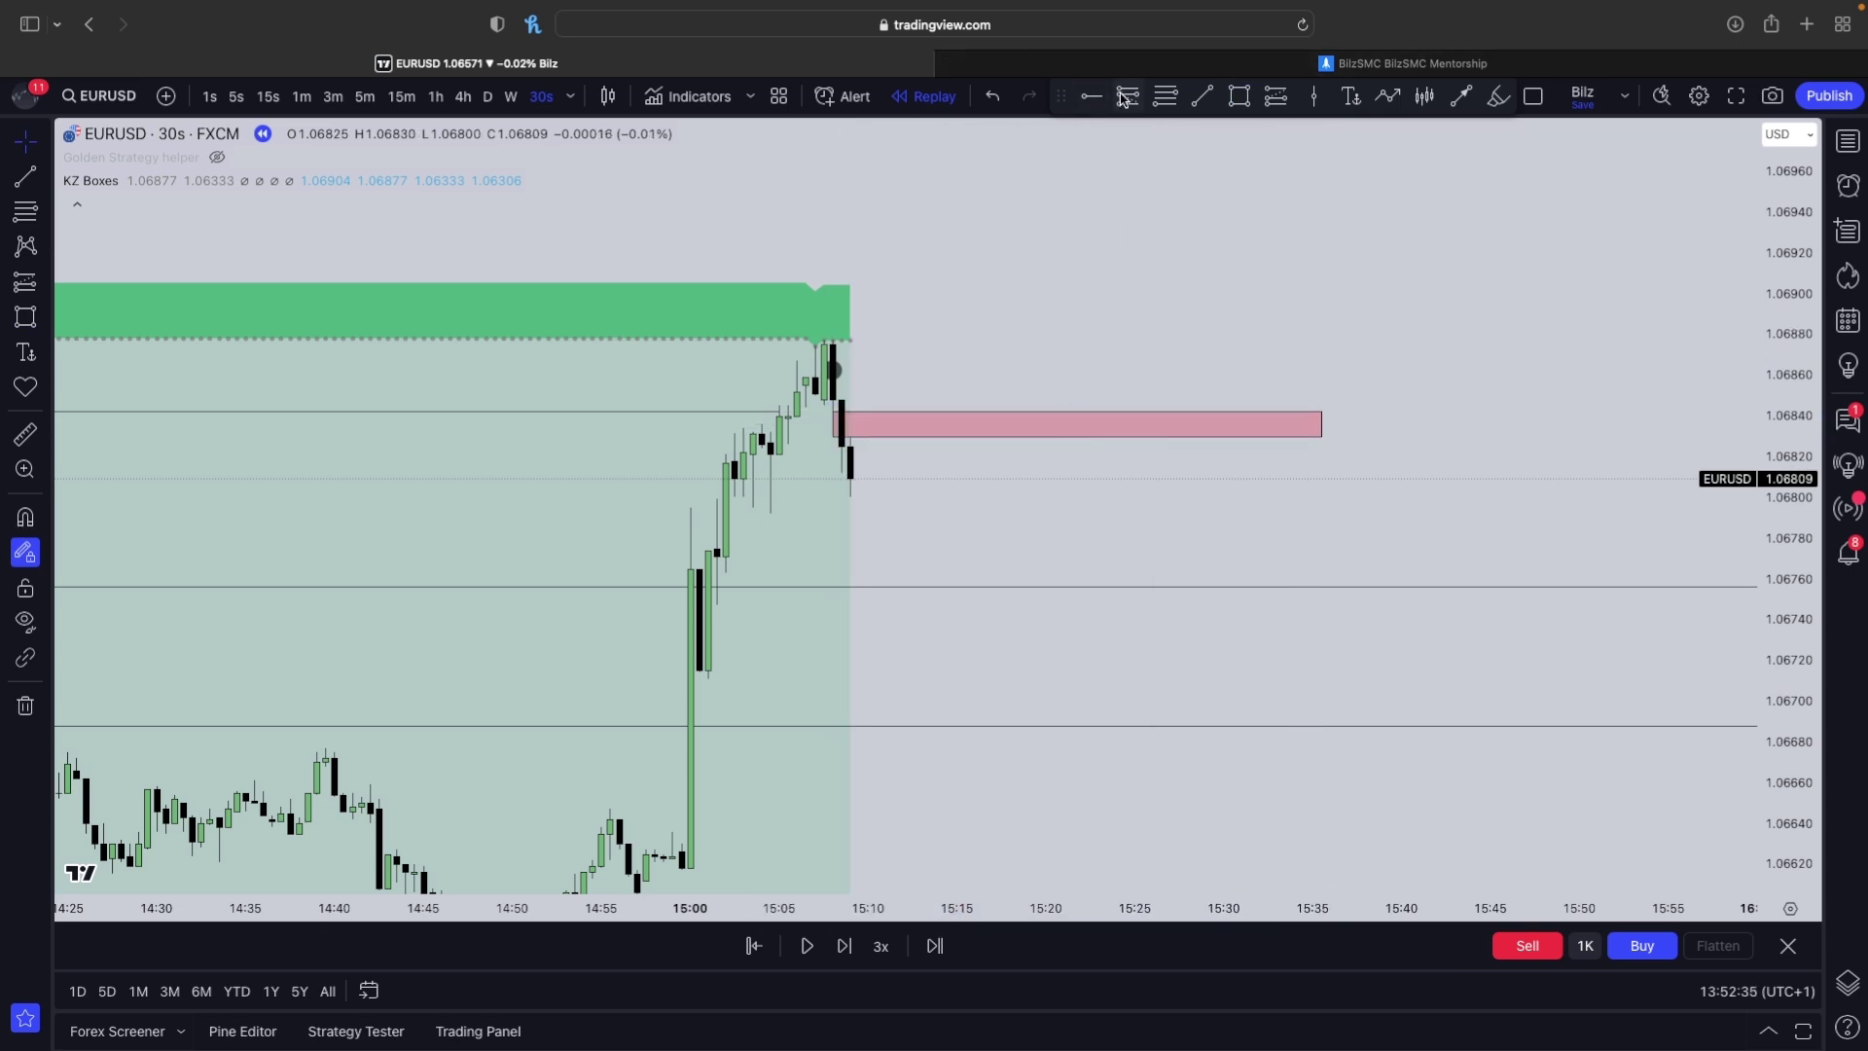
# - Place a short position with entry at 1.06830 on the red box's lower edge, stop at 1.06881 and target at 1.06728
pyautogui.click(856, 437)
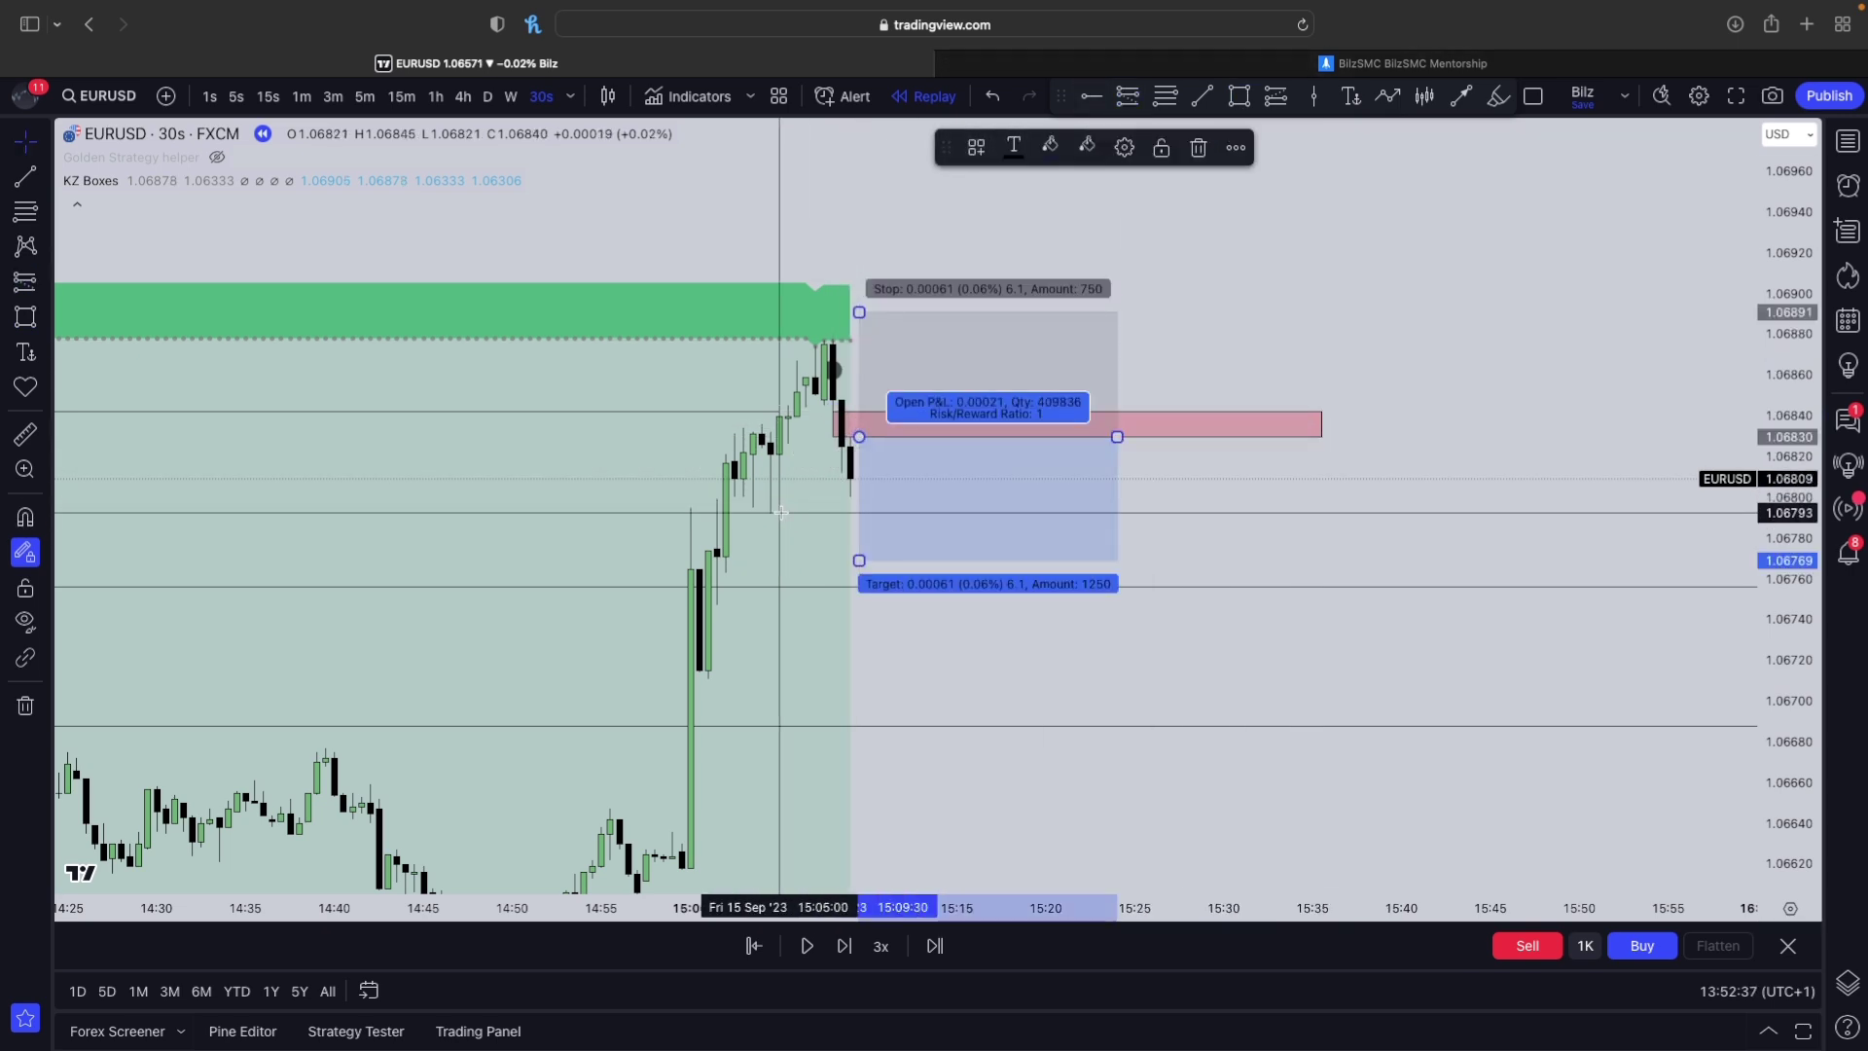
pyautogui.click(780, 512)
pyautogui.moveTo(859, 312); pyautogui.dragTo(863, 333)
pyautogui.moveTo(1051, 243); pyautogui.dragTo(1130, 133)
pyautogui.moveTo(943, 450); pyautogui.dragTo(955, 534)
pyautogui.click(1000, 745)
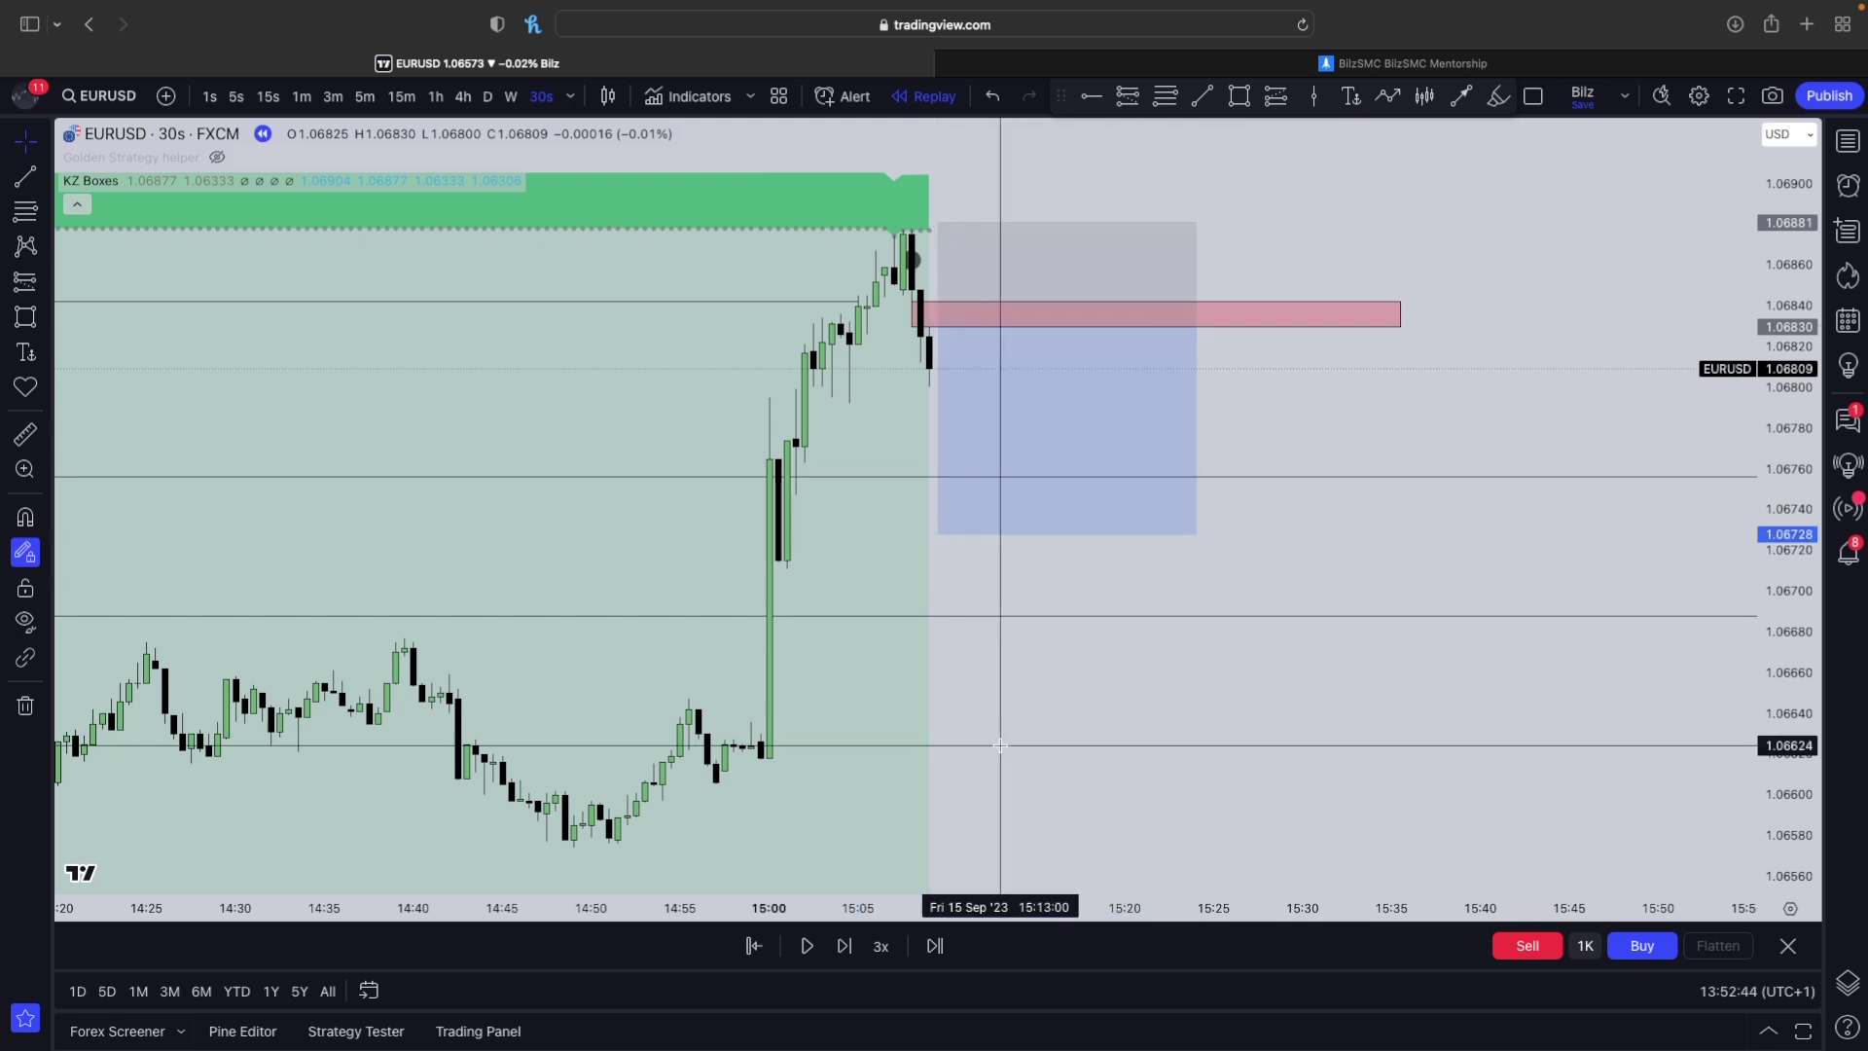
# - Play the replay until price passes the short position's target, and pause it at about 15:17
pyautogui.click(817, 956)
pyautogui.click(809, 948)
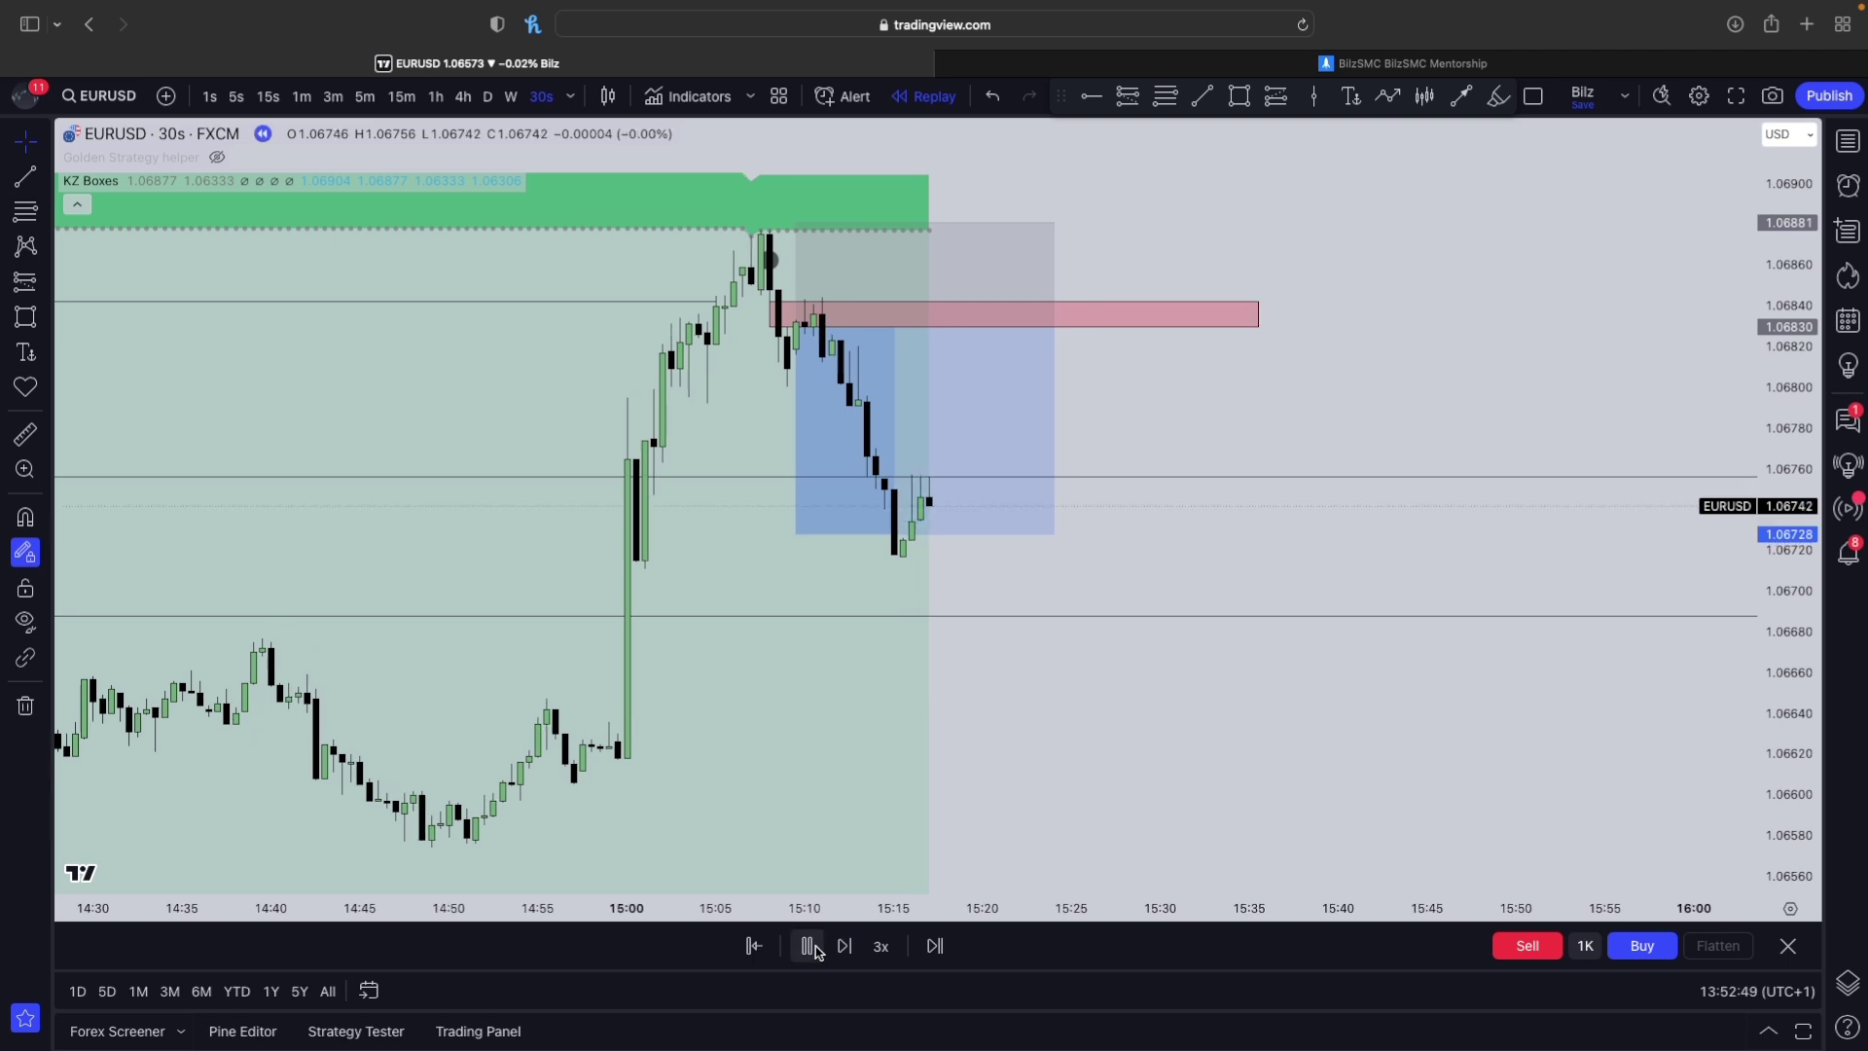
pyautogui.scroll(-3, 972, 762)
pyautogui.moveTo(1180, 767); pyautogui.dragTo(746, 799)
pyautogui.click(815, 366)
pyautogui.click(1037, 437)
pyautogui.hscroll(1, 1038, 437)
# - Return to the 5-minute timeframe and set the replay starting point to 10:05 on 15 September 2023
pyautogui.press('5')
pyautogui.press('Return')
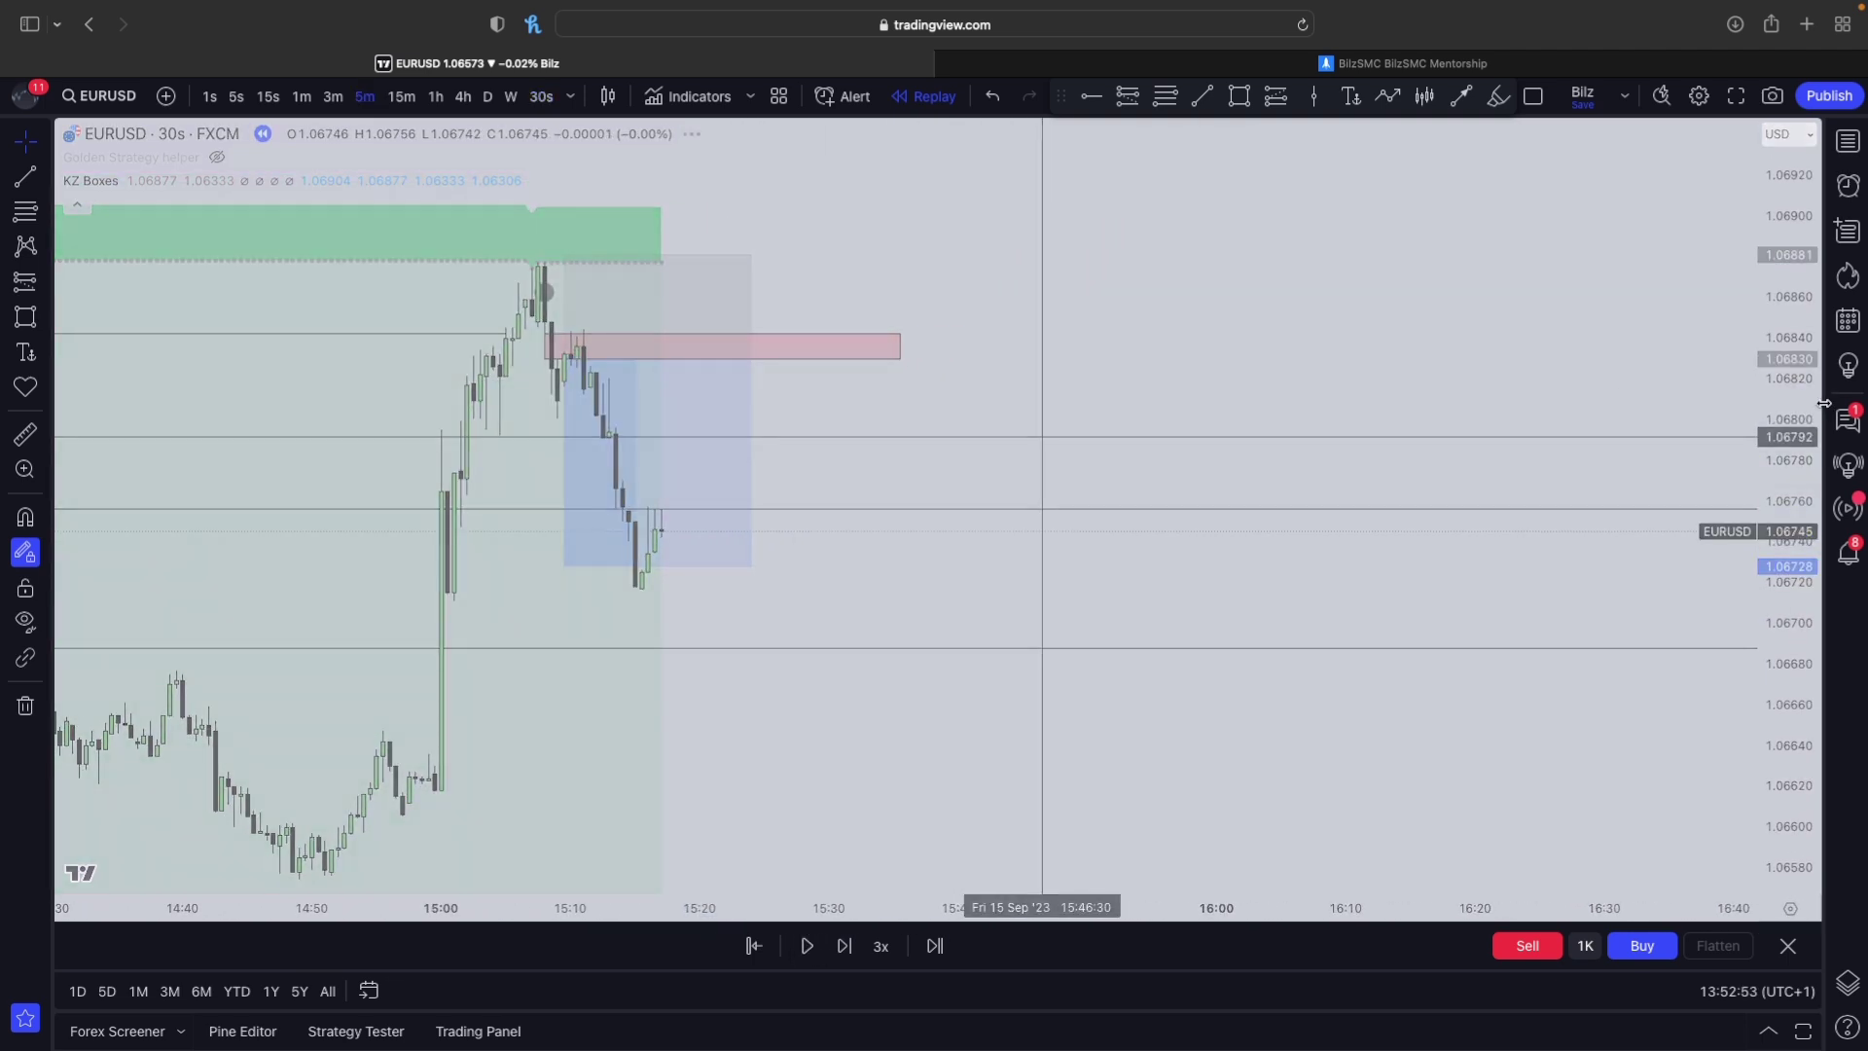
pyautogui.moveTo(1777, 396); pyautogui.dragTo(1777, 681)
pyautogui.moveTo(1193, 577); pyautogui.dragTo(1310, 496)
pyautogui.moveTo(993, 516); pyautogui.dragTo(1427, 406)
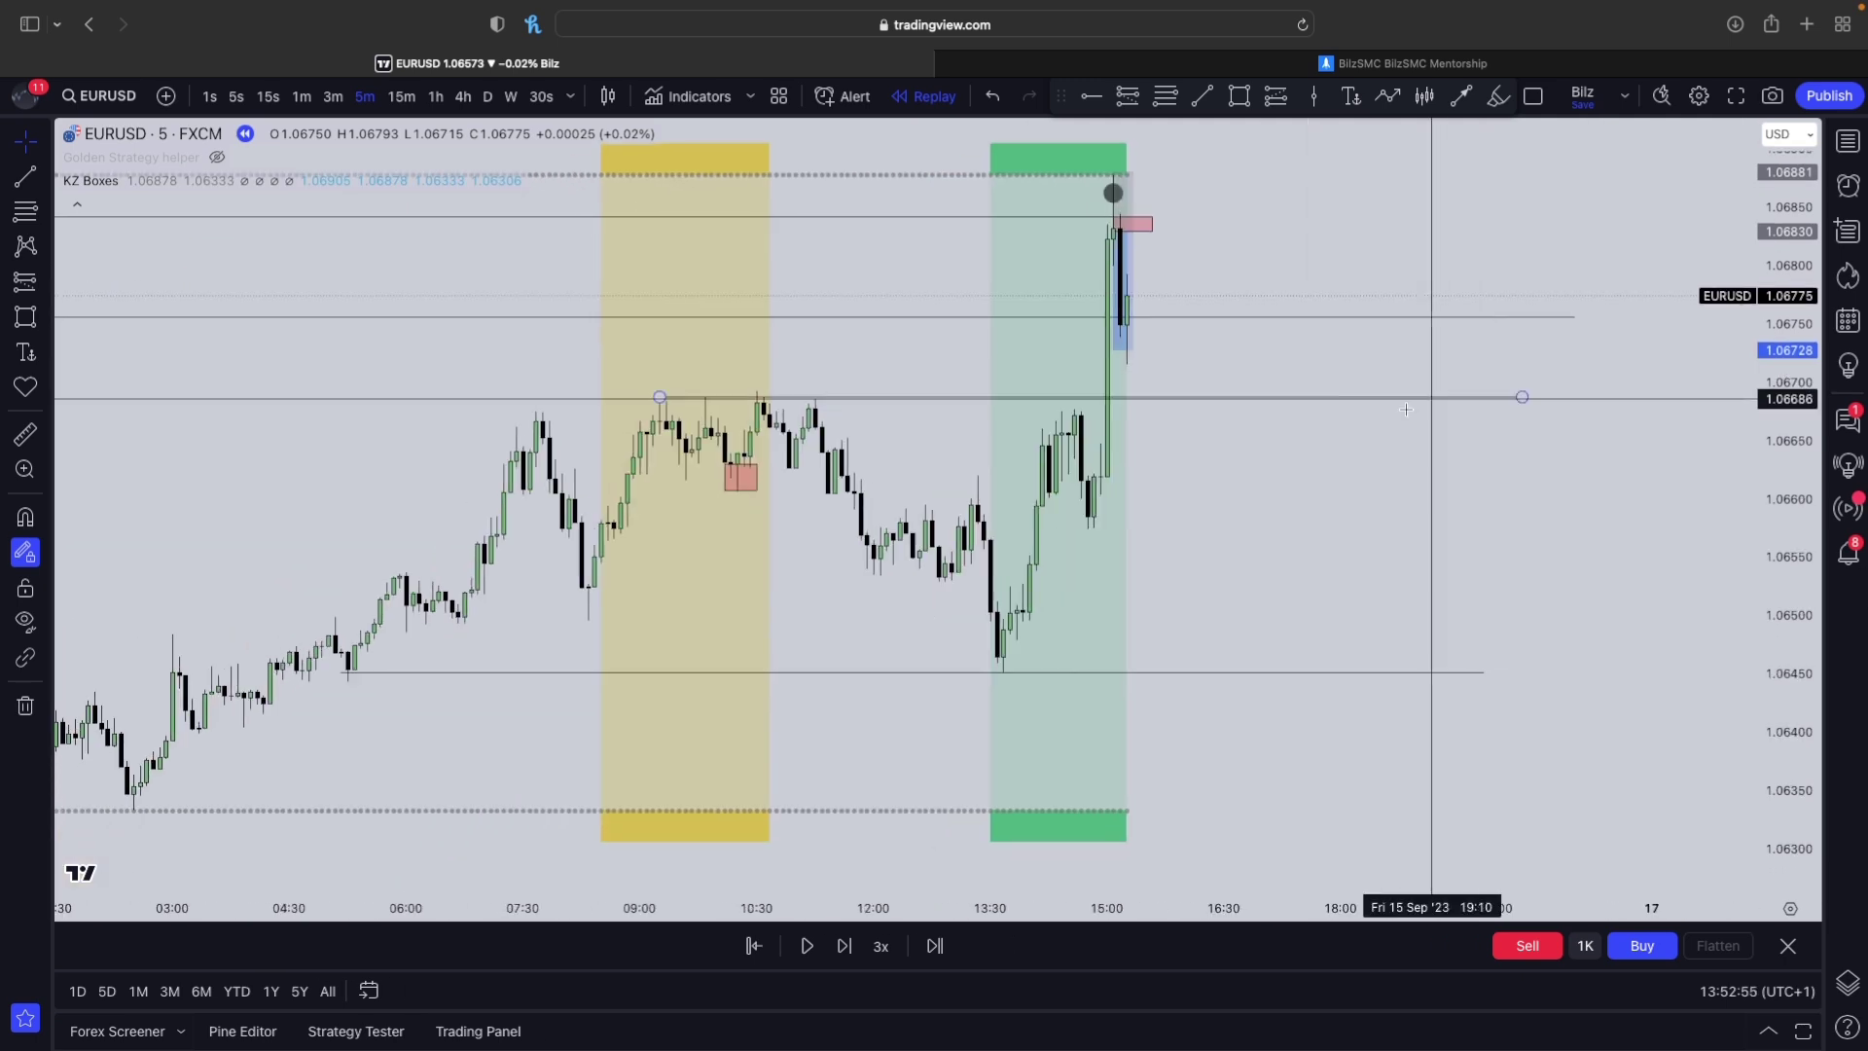
pyautogui.hscroll(-3, 534, 633)
pyautogui.click(755, 946)
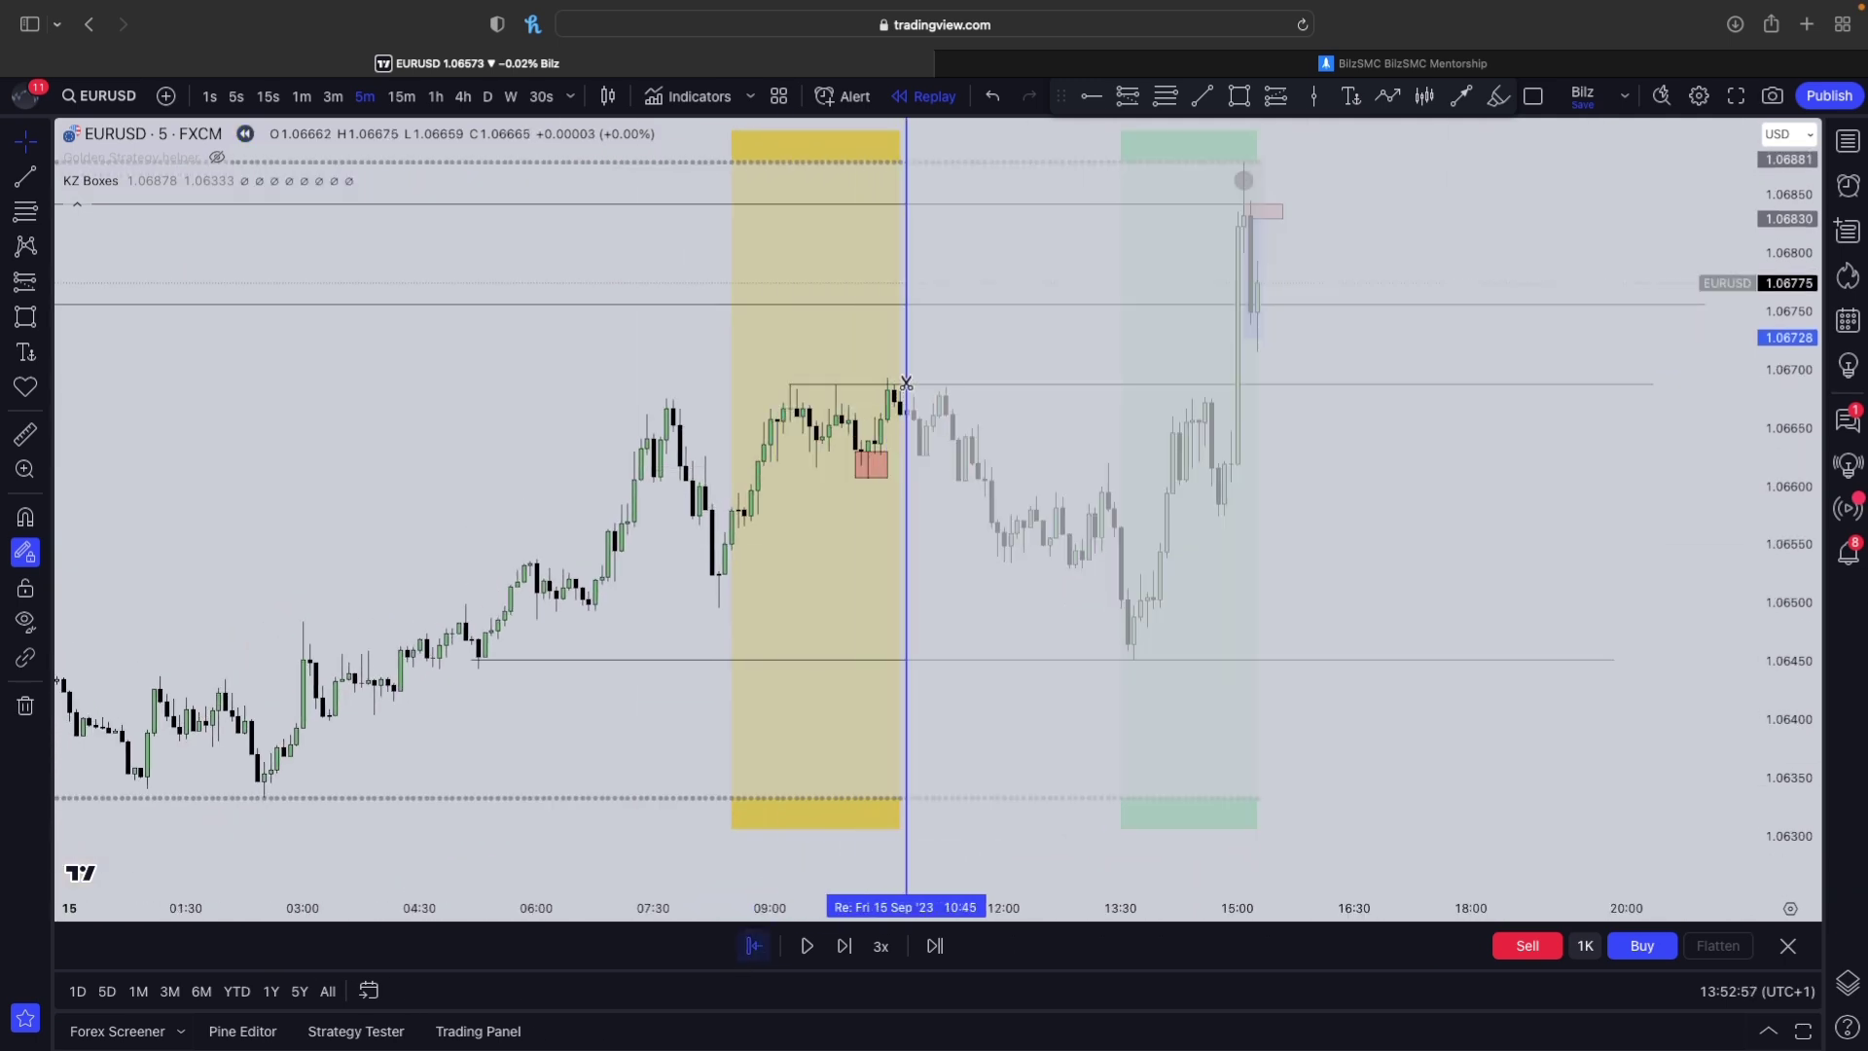
pyautogui.click(854, 423)
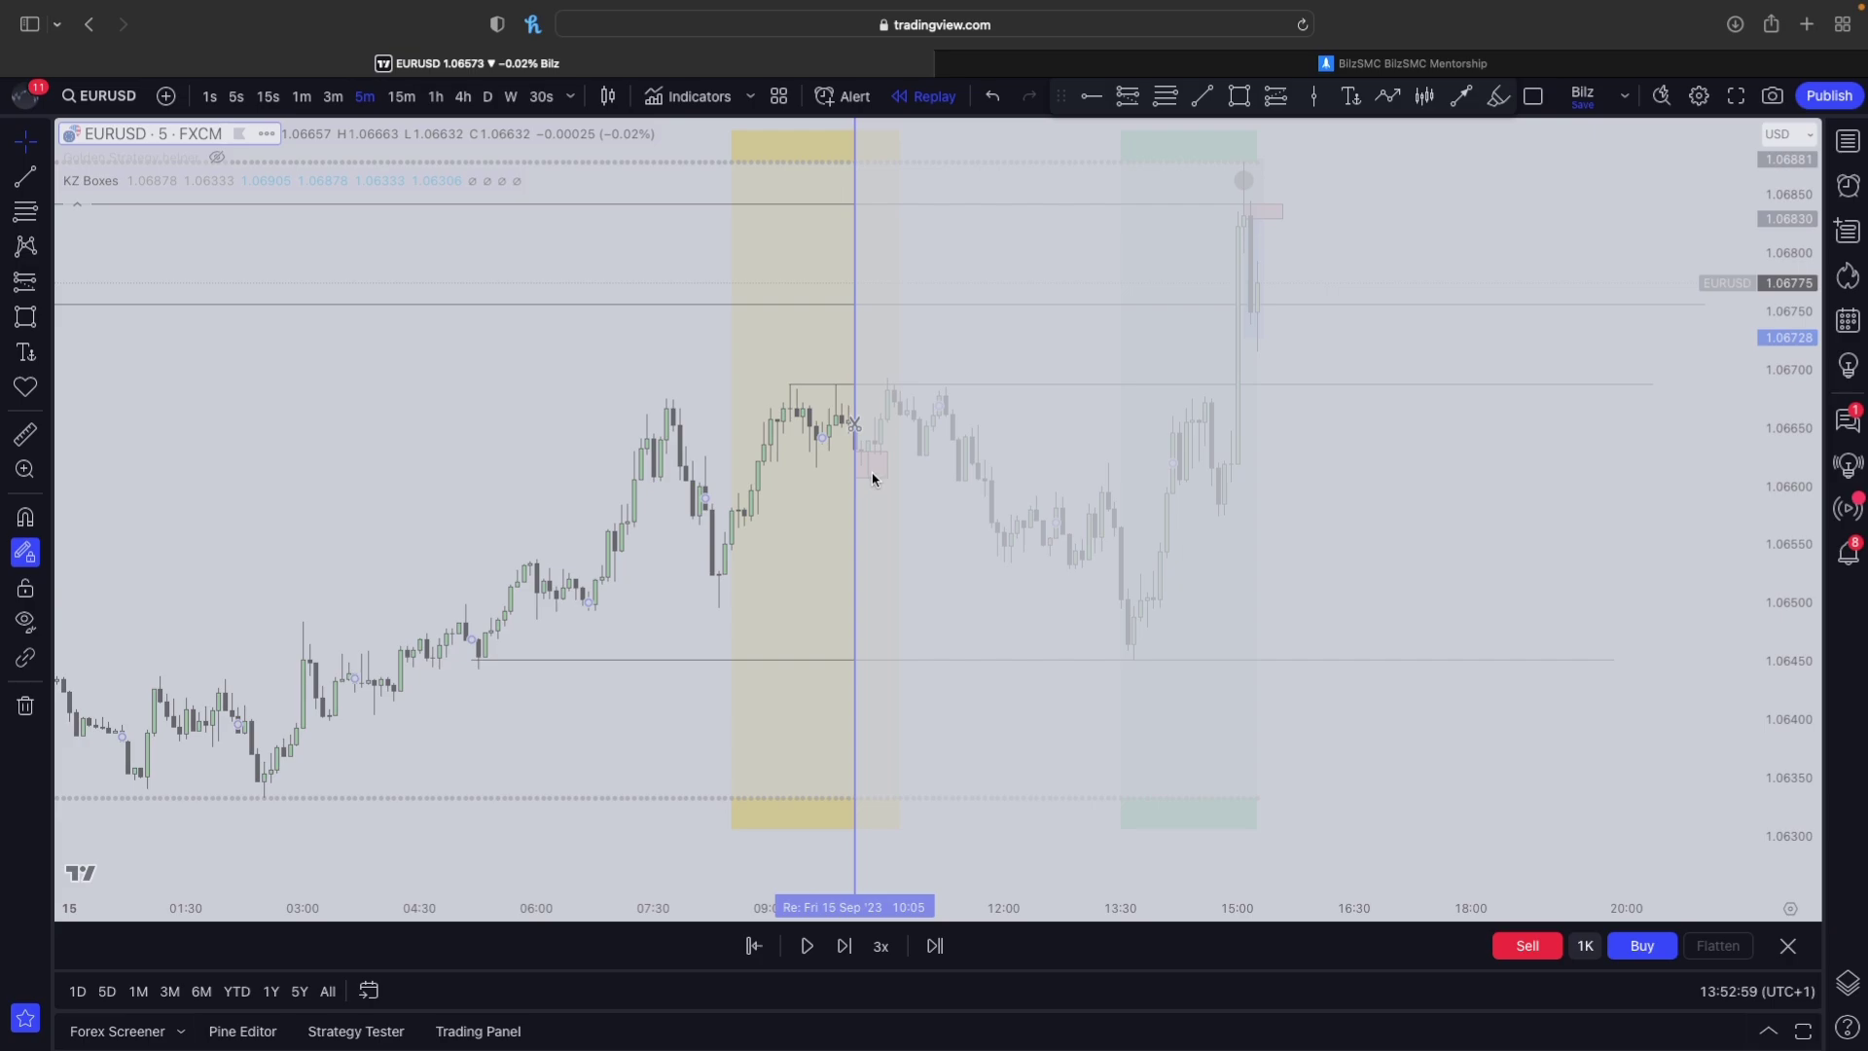
# - Switch to the BilzSMC Mentorship page on LaunchPass and review its course contents, offer and payment options
pyautogui.click(1369, 65)
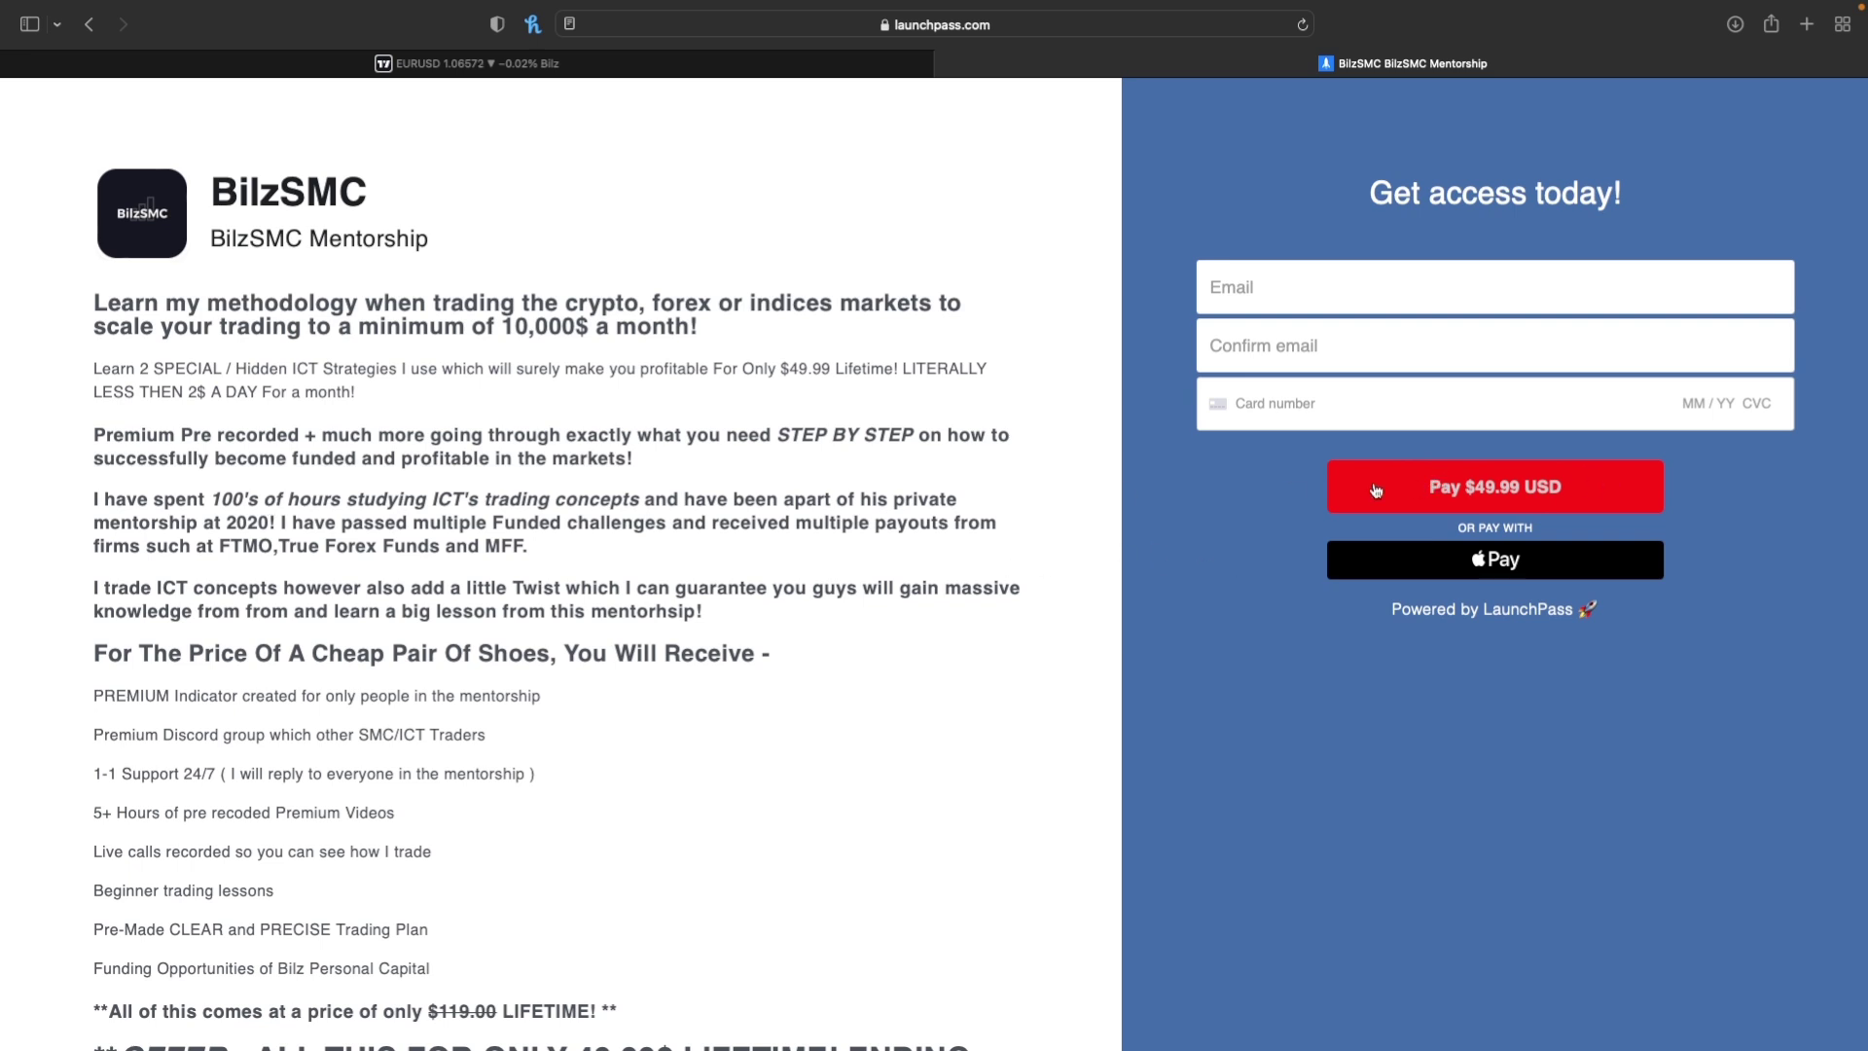
pyautogui.scroll(-5, 1116, 495)
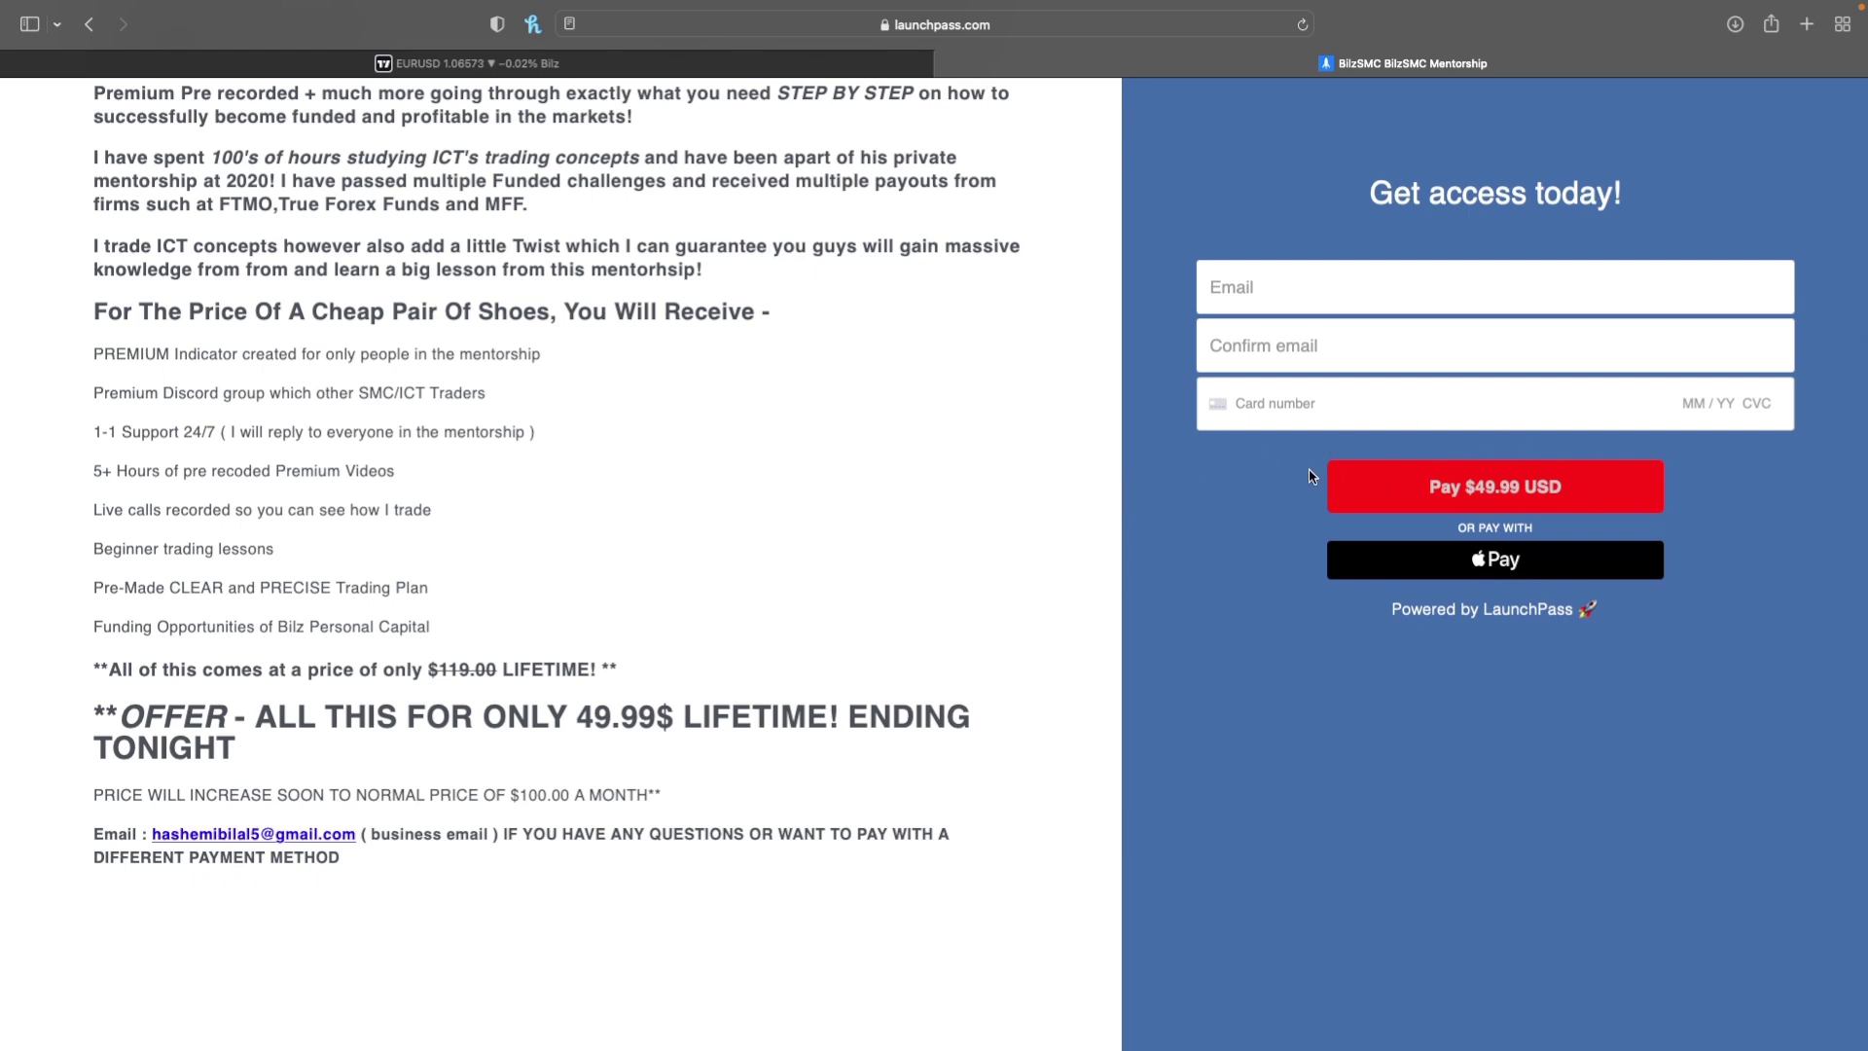
pyautogui.scroll(3, 1313, 477)
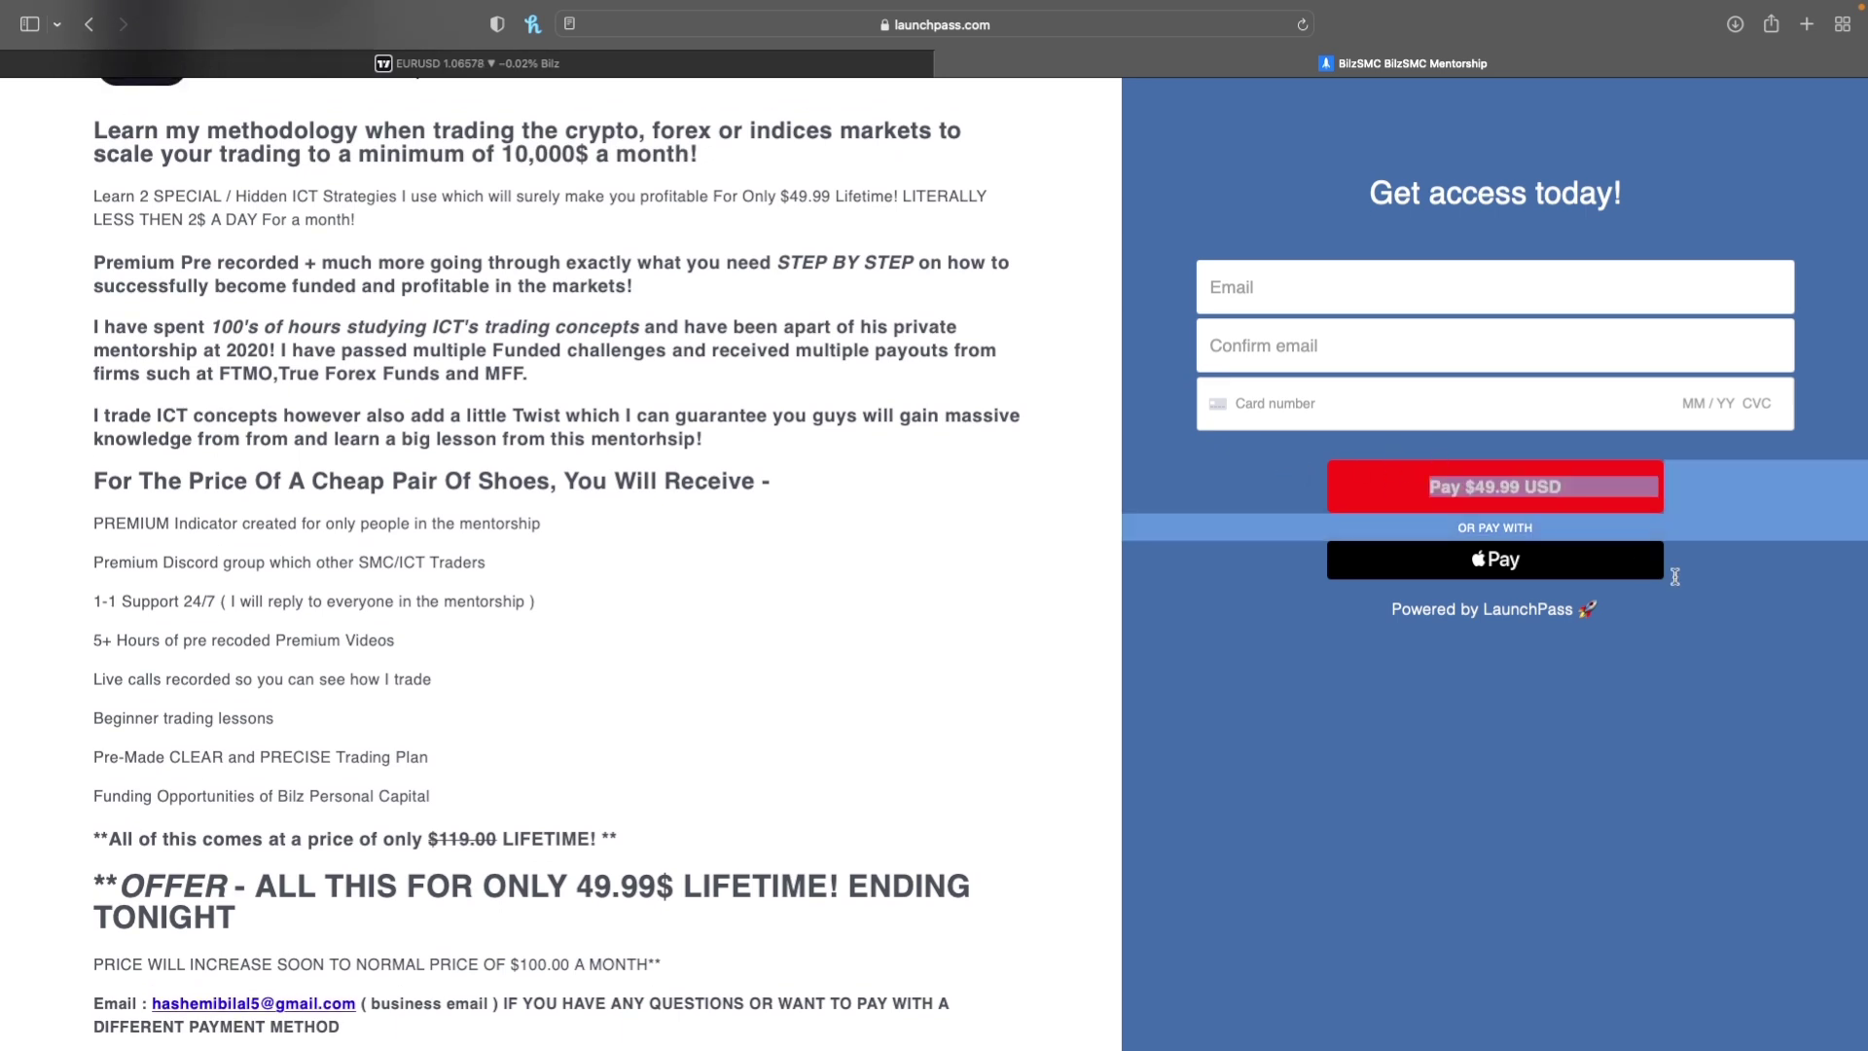
pyautogui.scroll(-2, 499, 781)
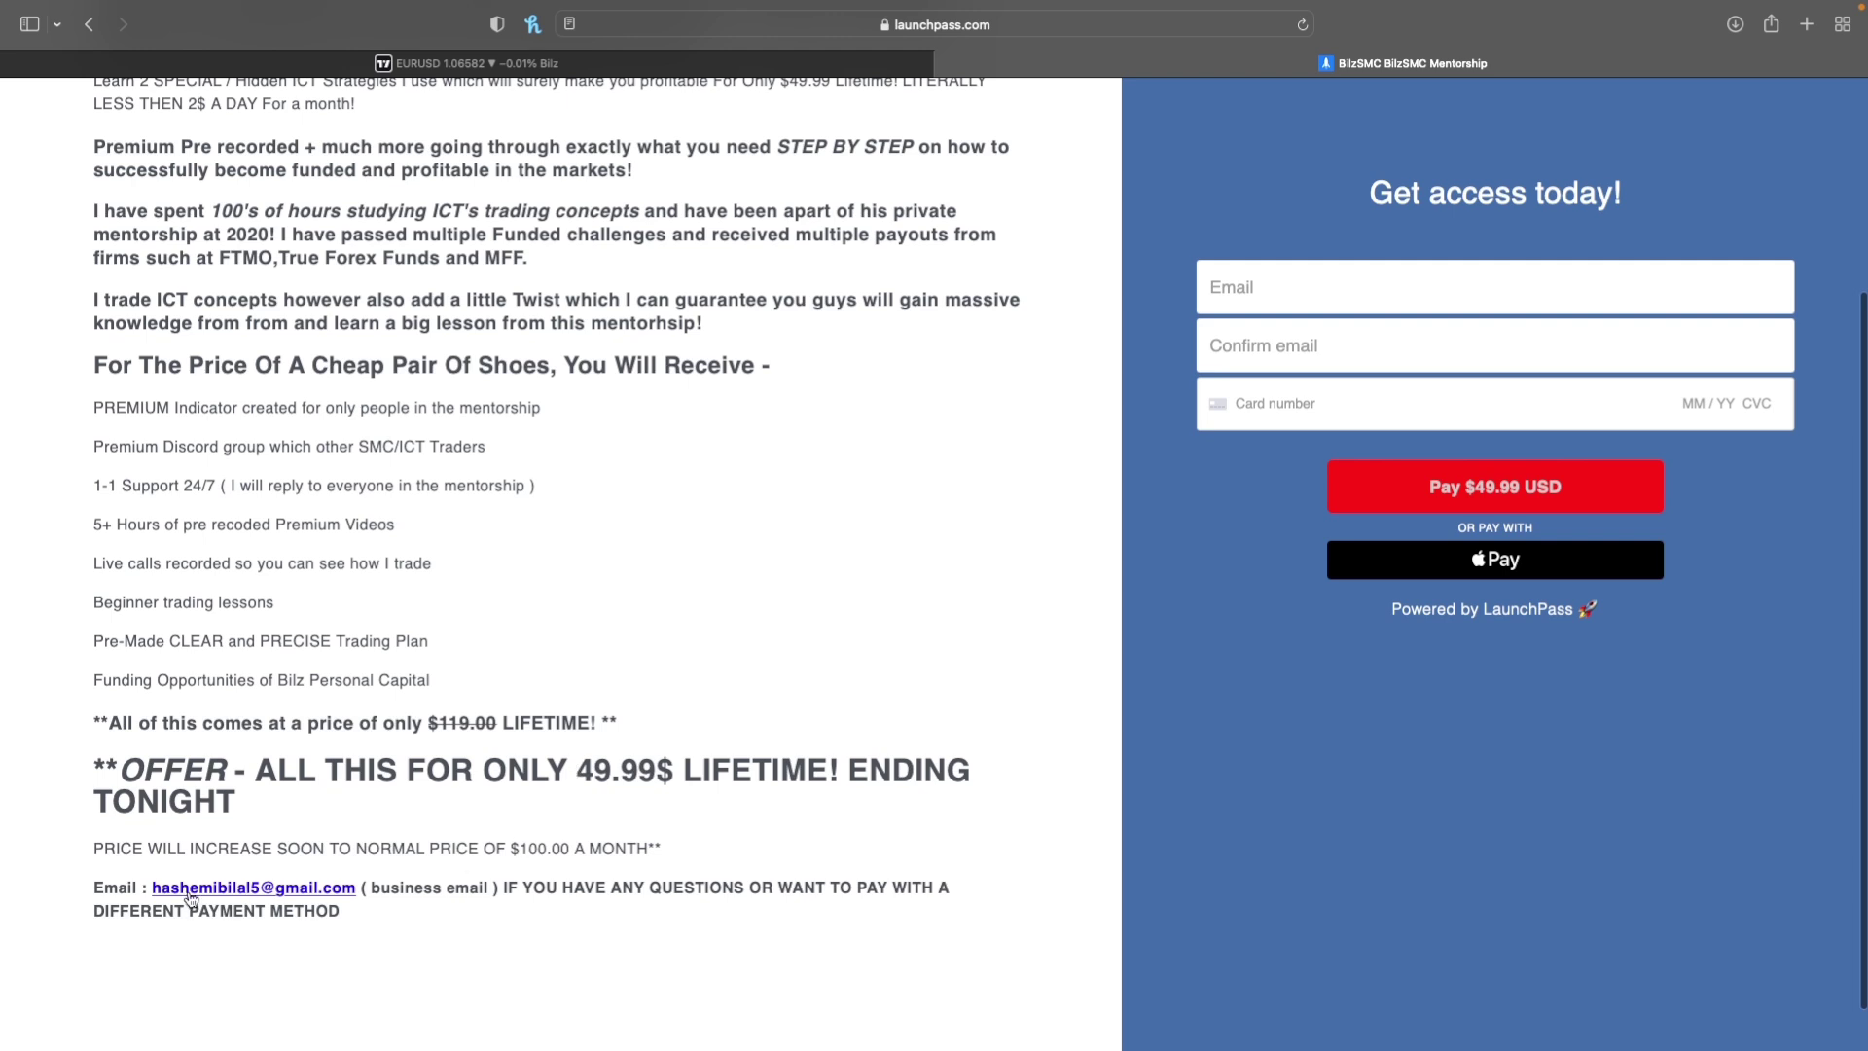
# - Review the mentorship page's contact line and the list of what the mentorship includes
pyautogui.moveTo(107, 885); pyautogui.dragTo(226, 916)
pyautogui.moveTo(436, 681); pyautogui.dragTo(96, 410)
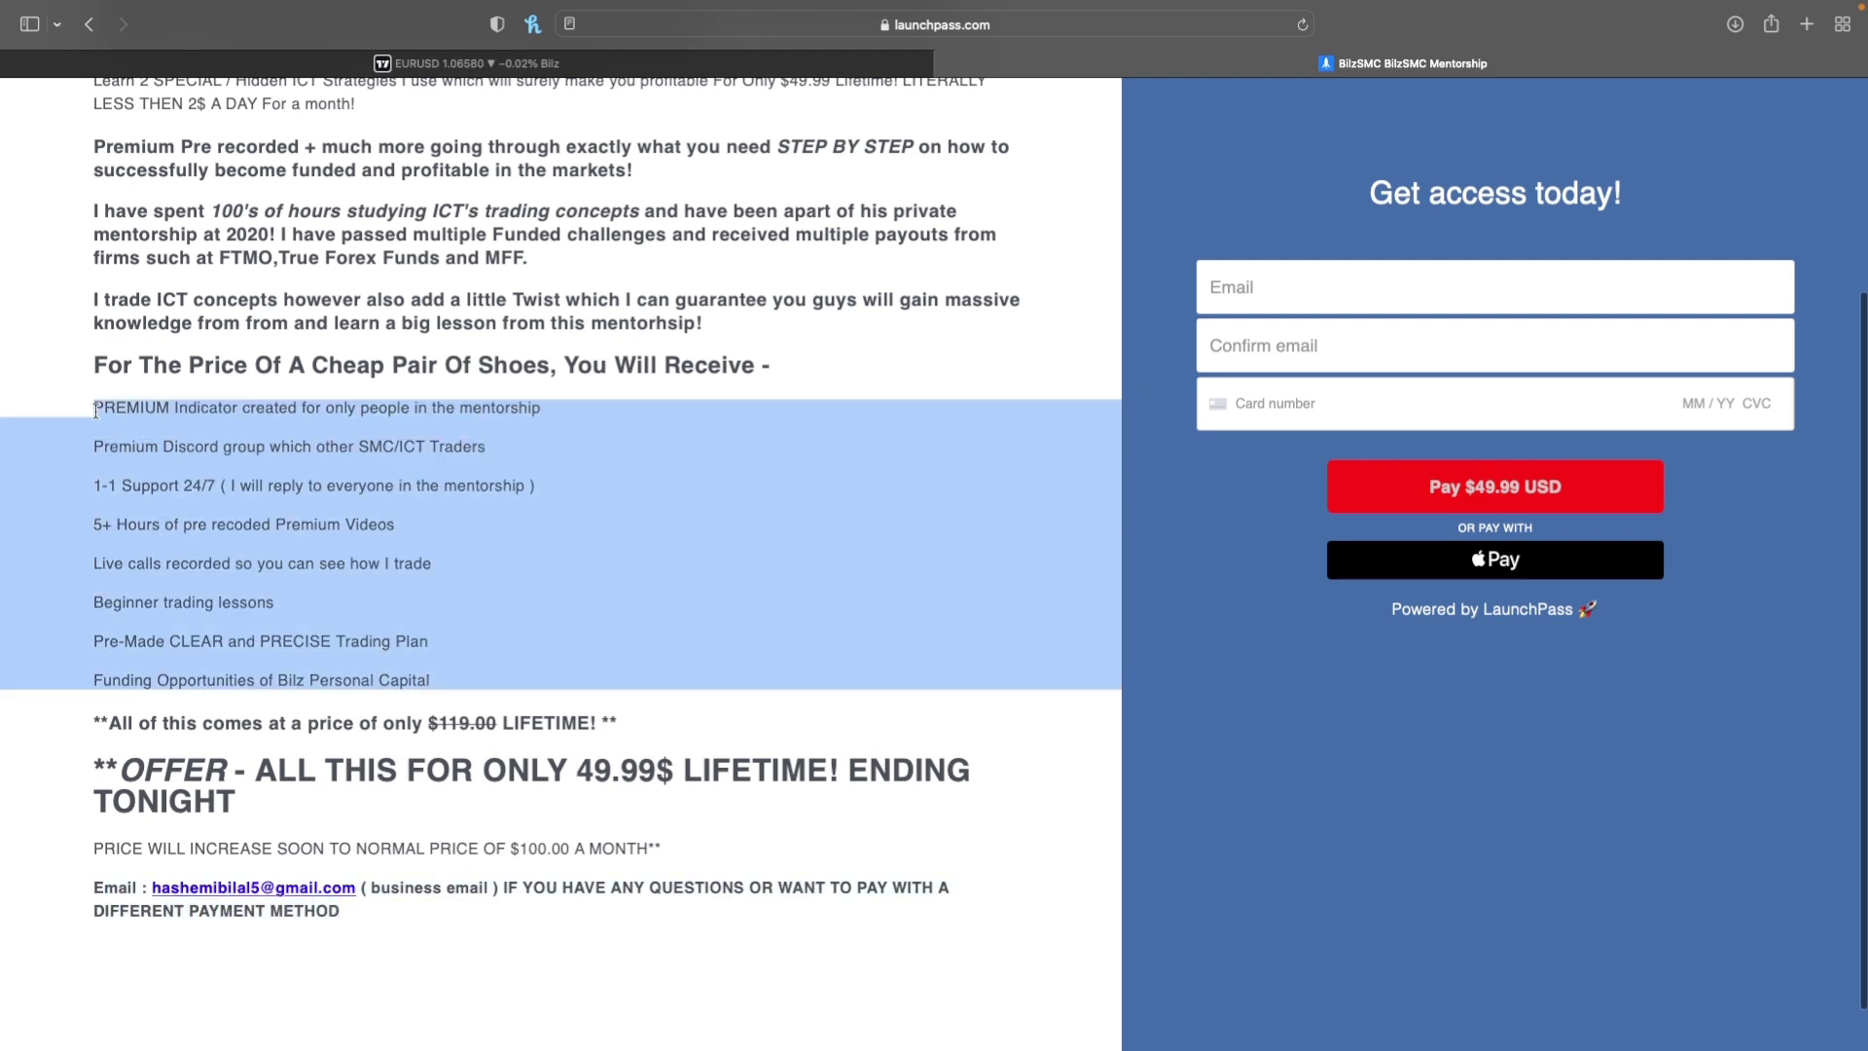
pyautogui.click(95, 411)
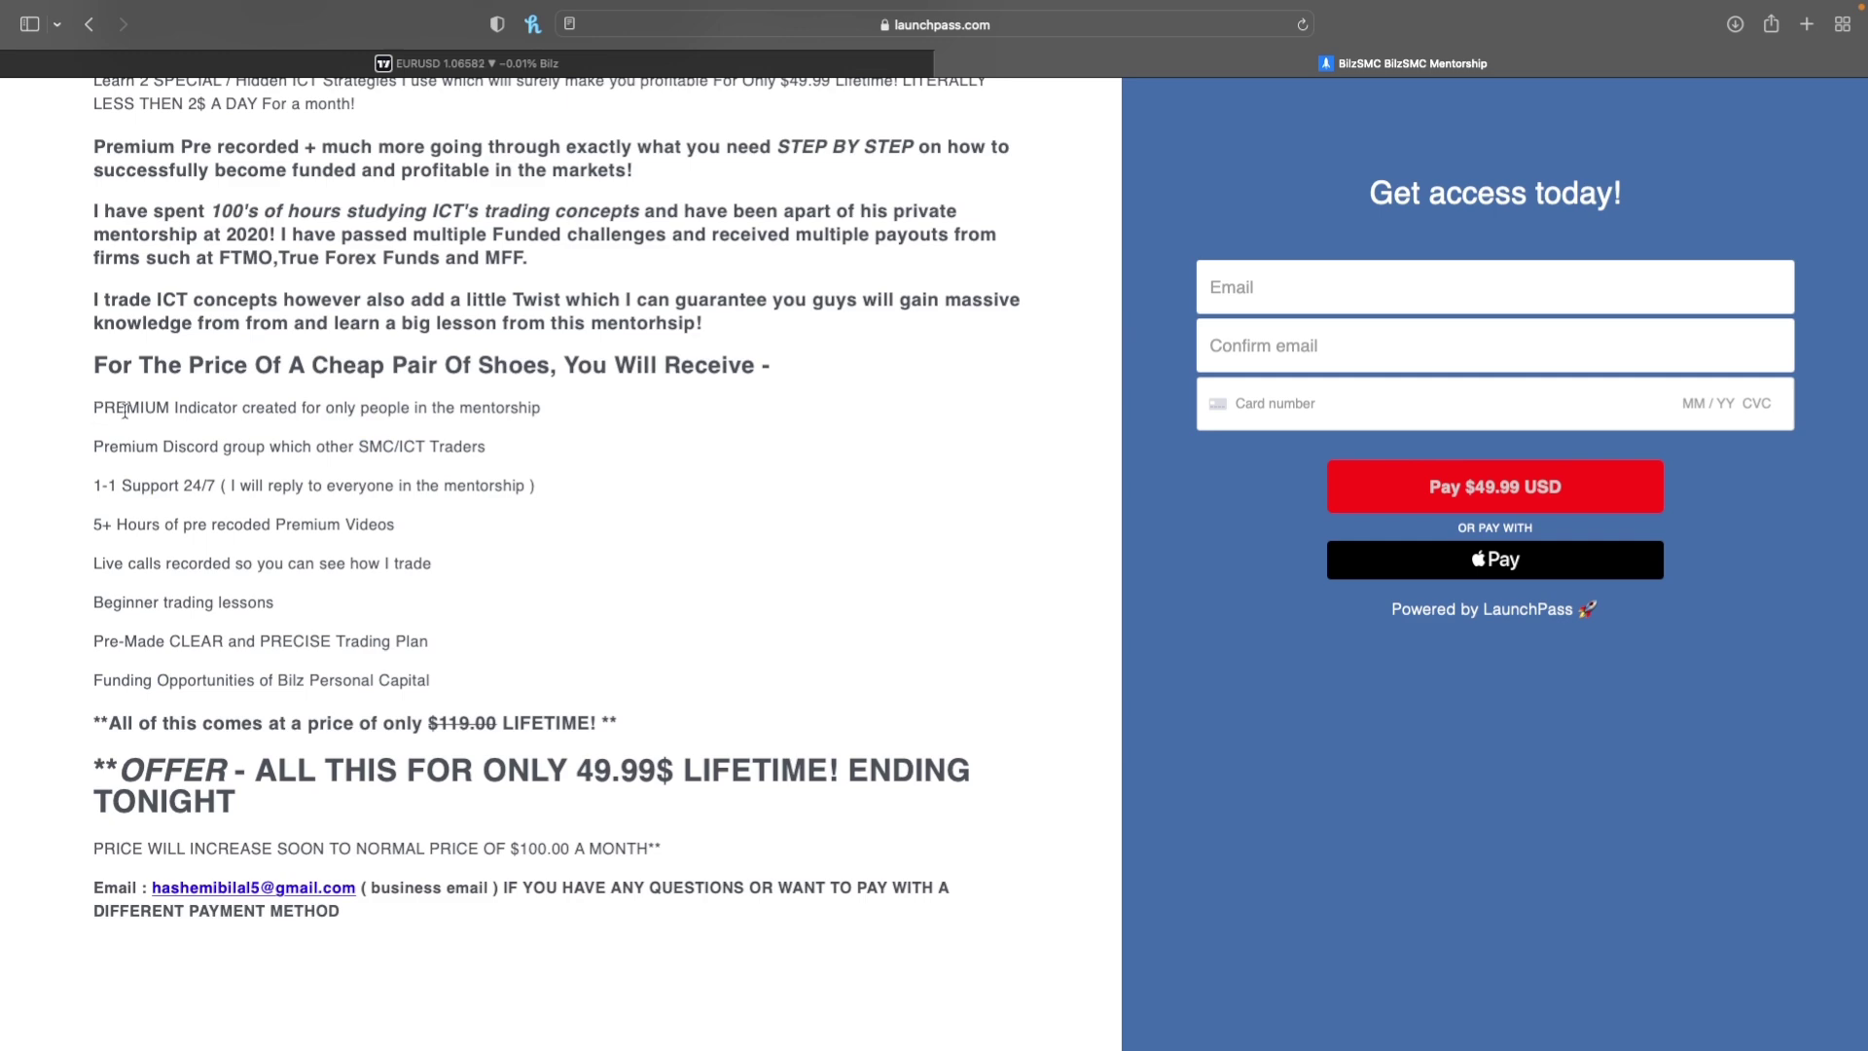
# - Switch back to the EURUSD chart on TradingView and advance the 5-minute replay by one bar to 10:05
pyautogui.click(467, 64)
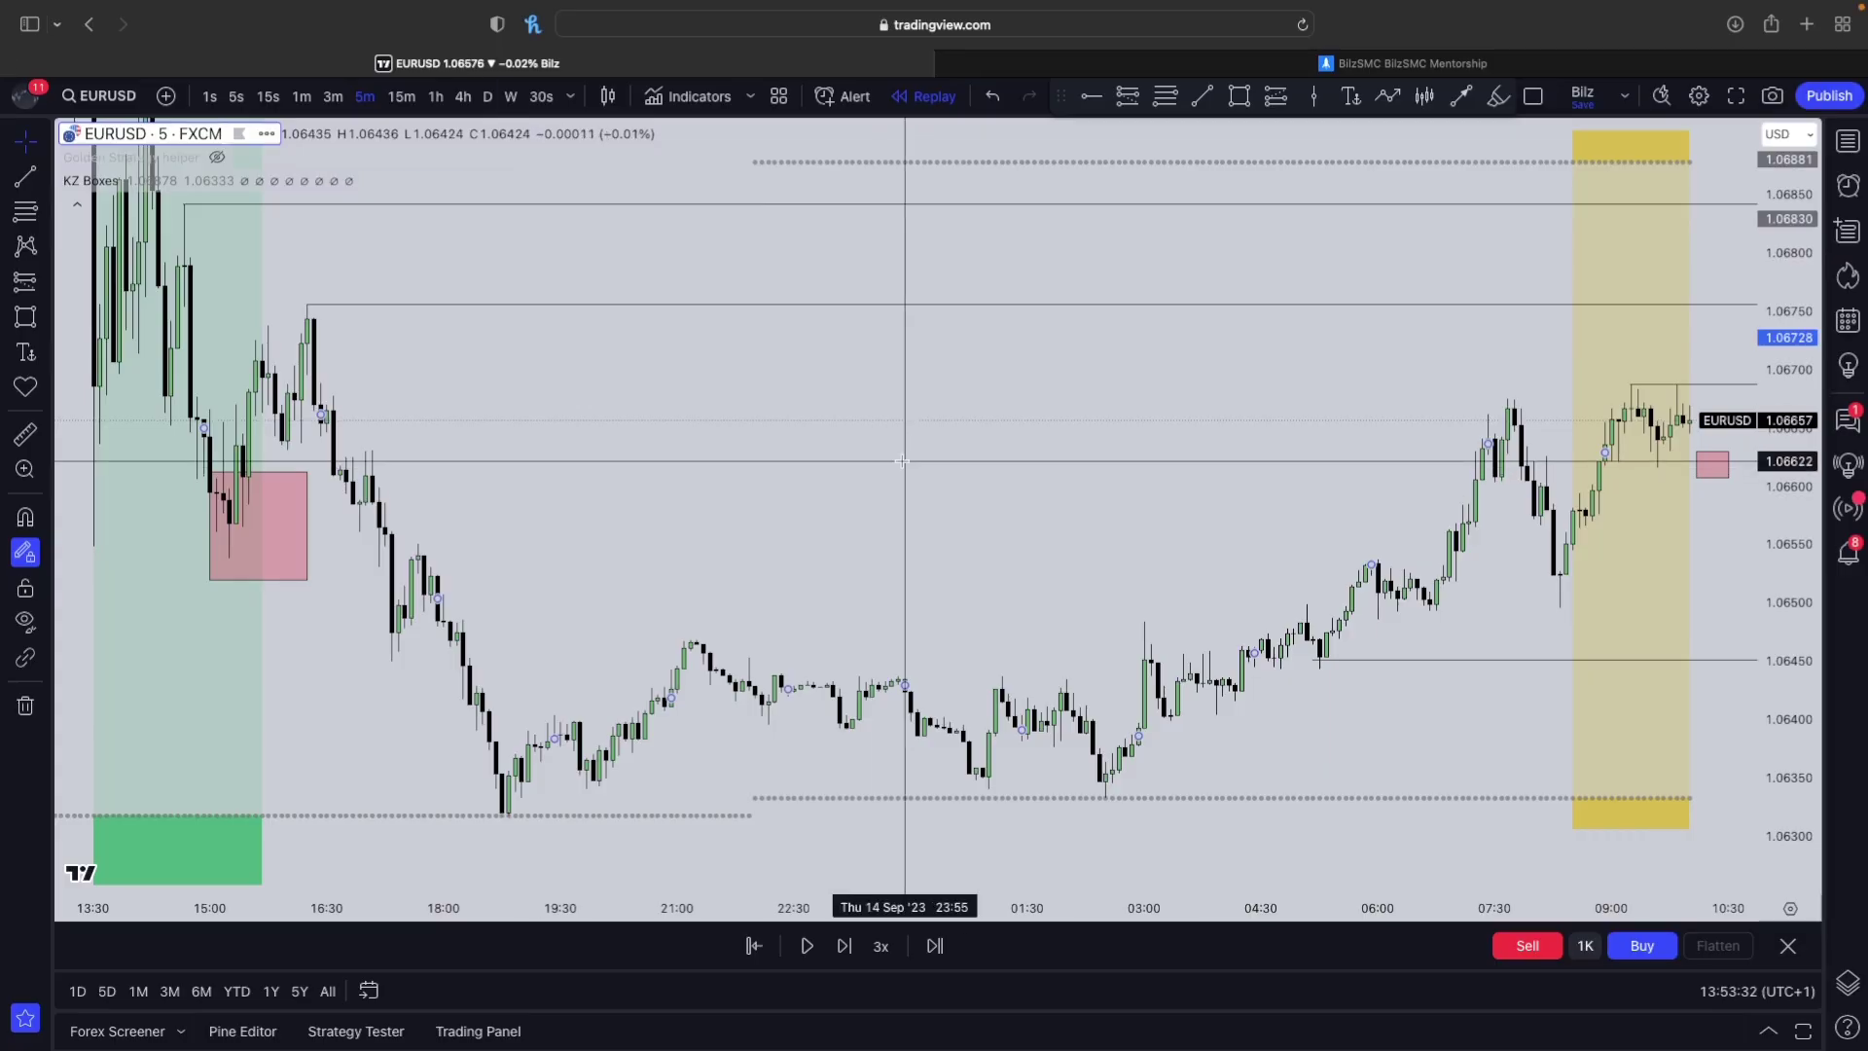
pyautogui.scroll(3, 902, 461)
pyautogui.moveTo(963, 465); pyautogui.dragTo(798, 504)
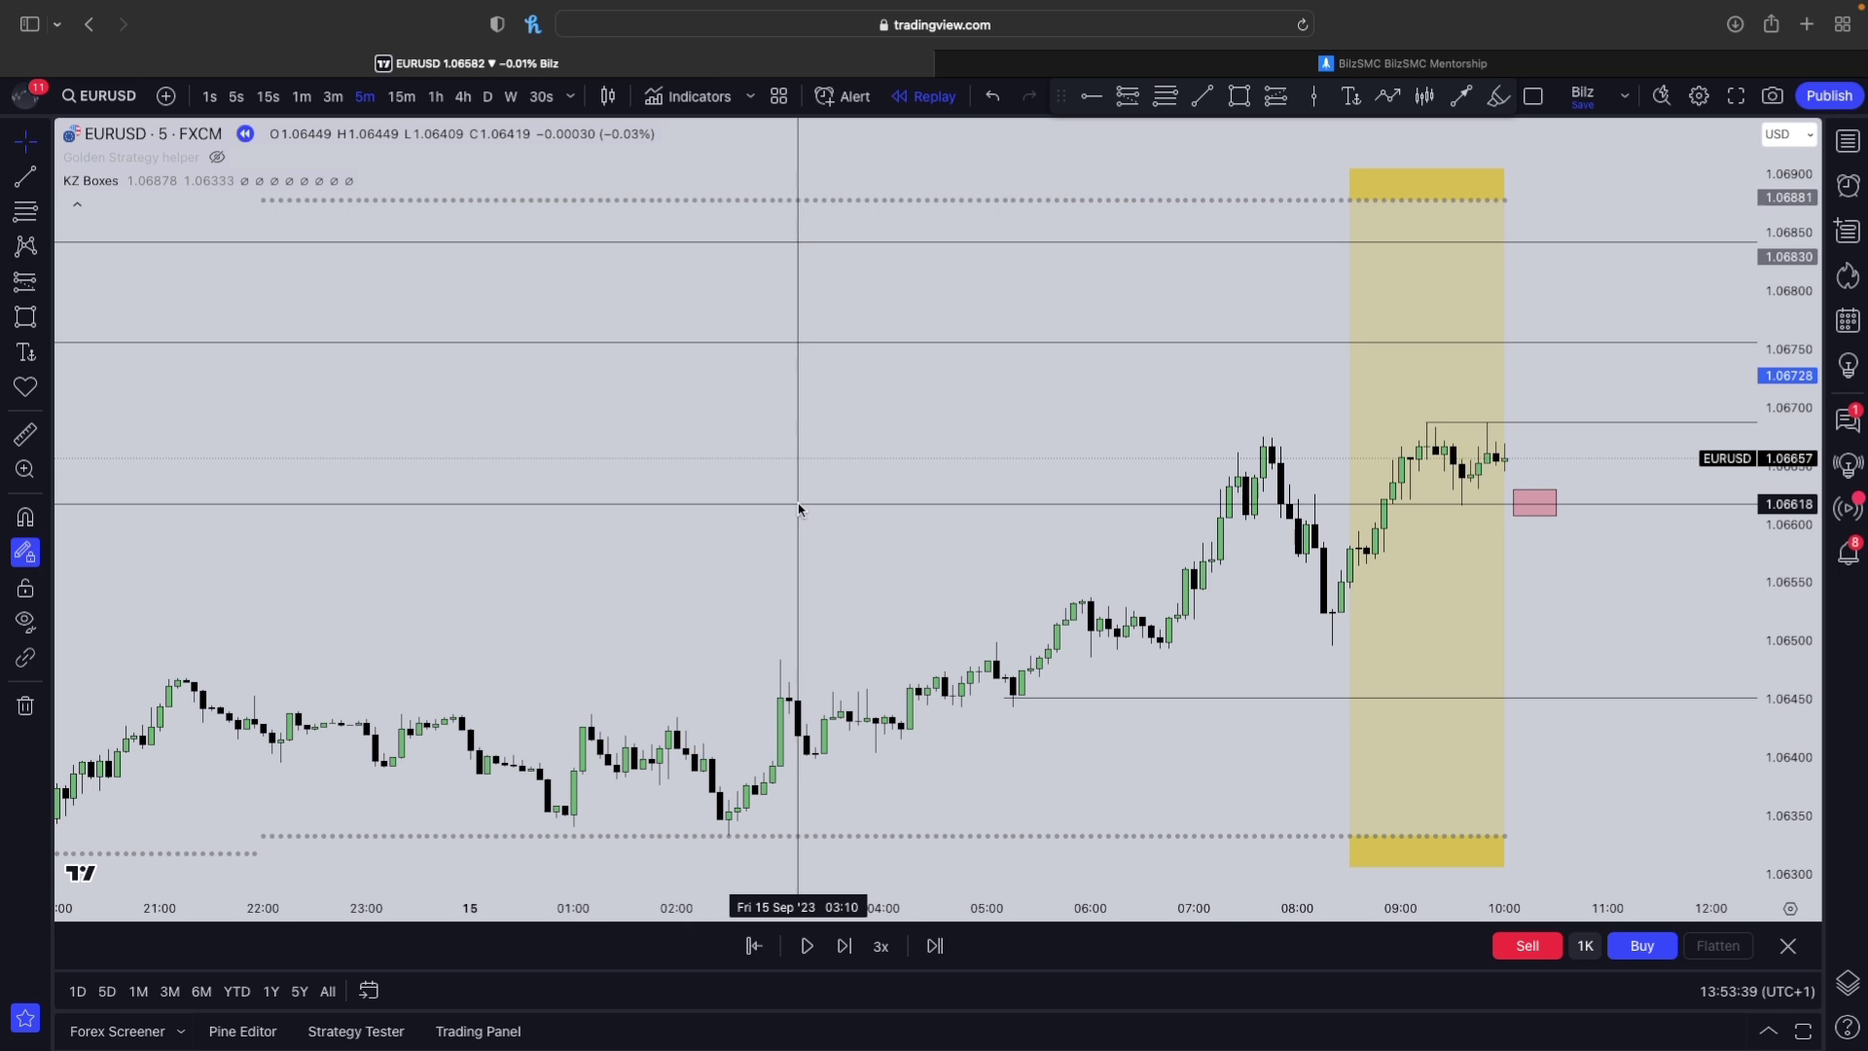
pyautogui.moveTo(1279, 635); pyautogui.dragTo(944, 652)
pyautogui.write('5')
pyautogui.press('Return')
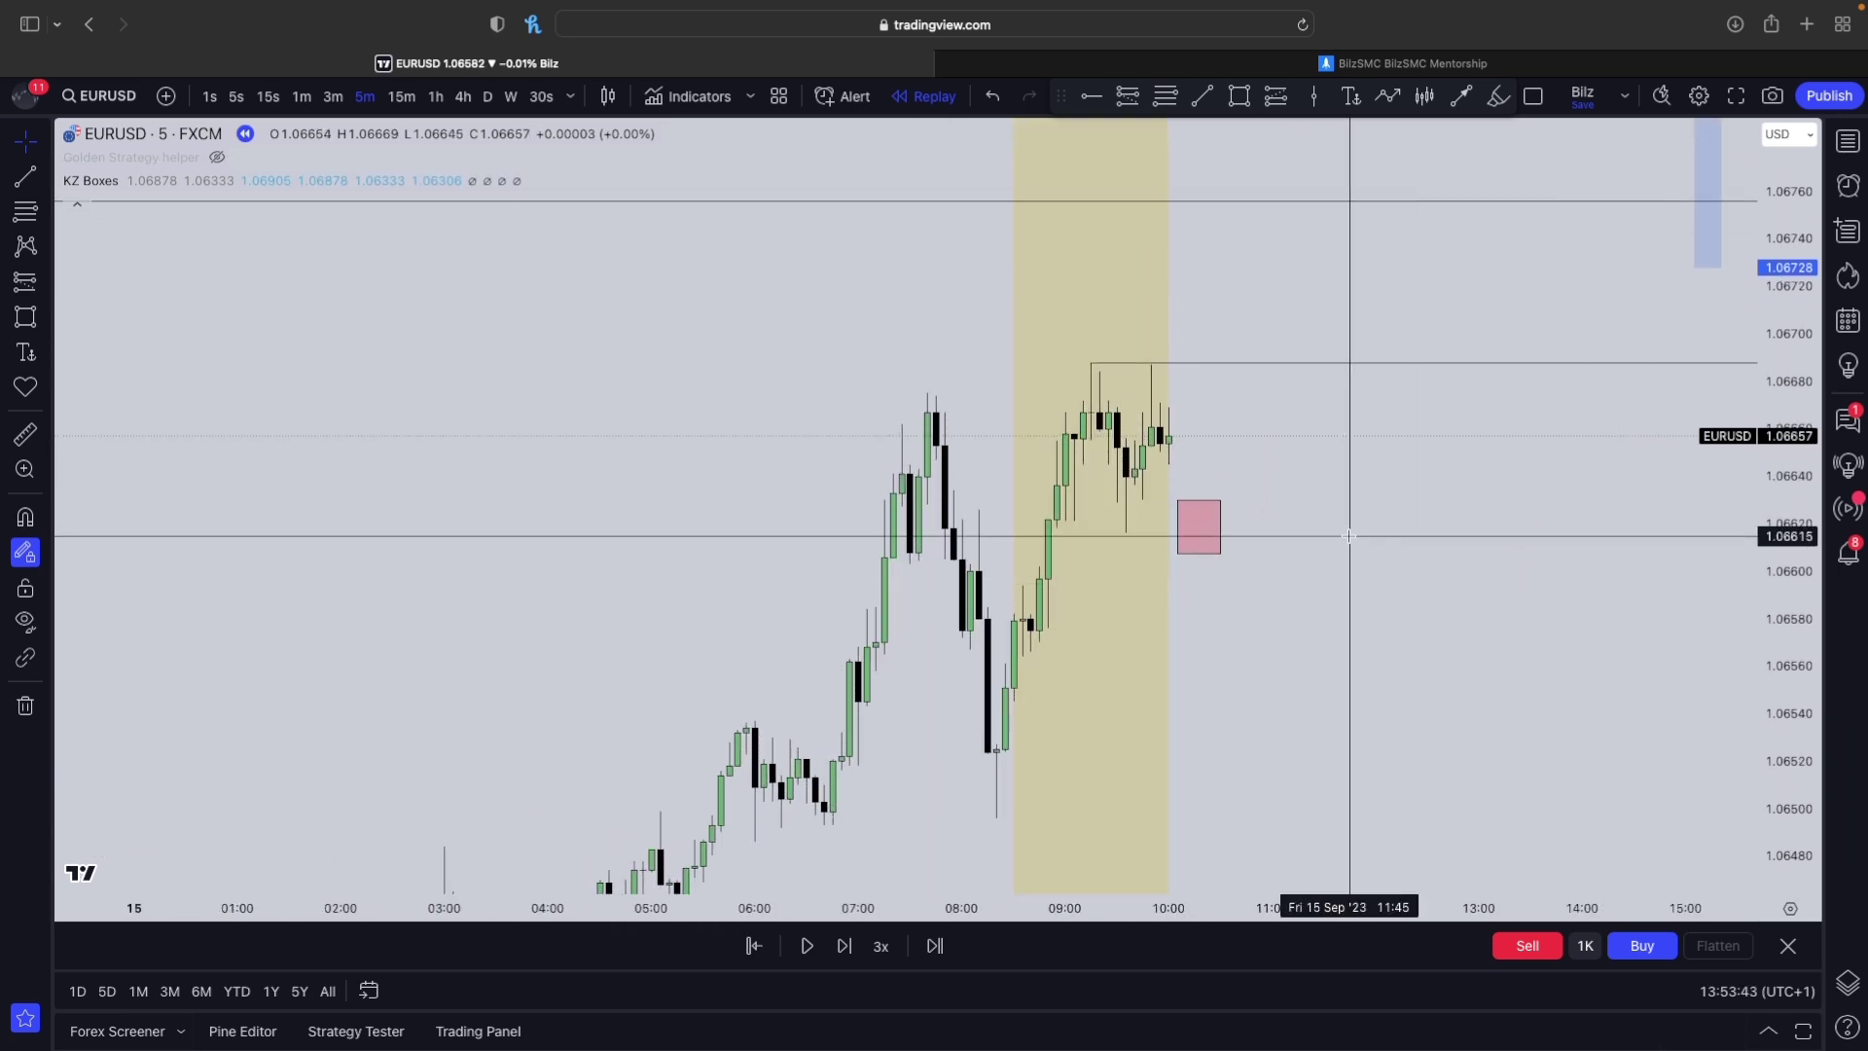
pyautogui.scroll(3, 1140, 541)
pyautogui.click(843, 947)
pyautogui.hscroll(-5, 1217, 399)
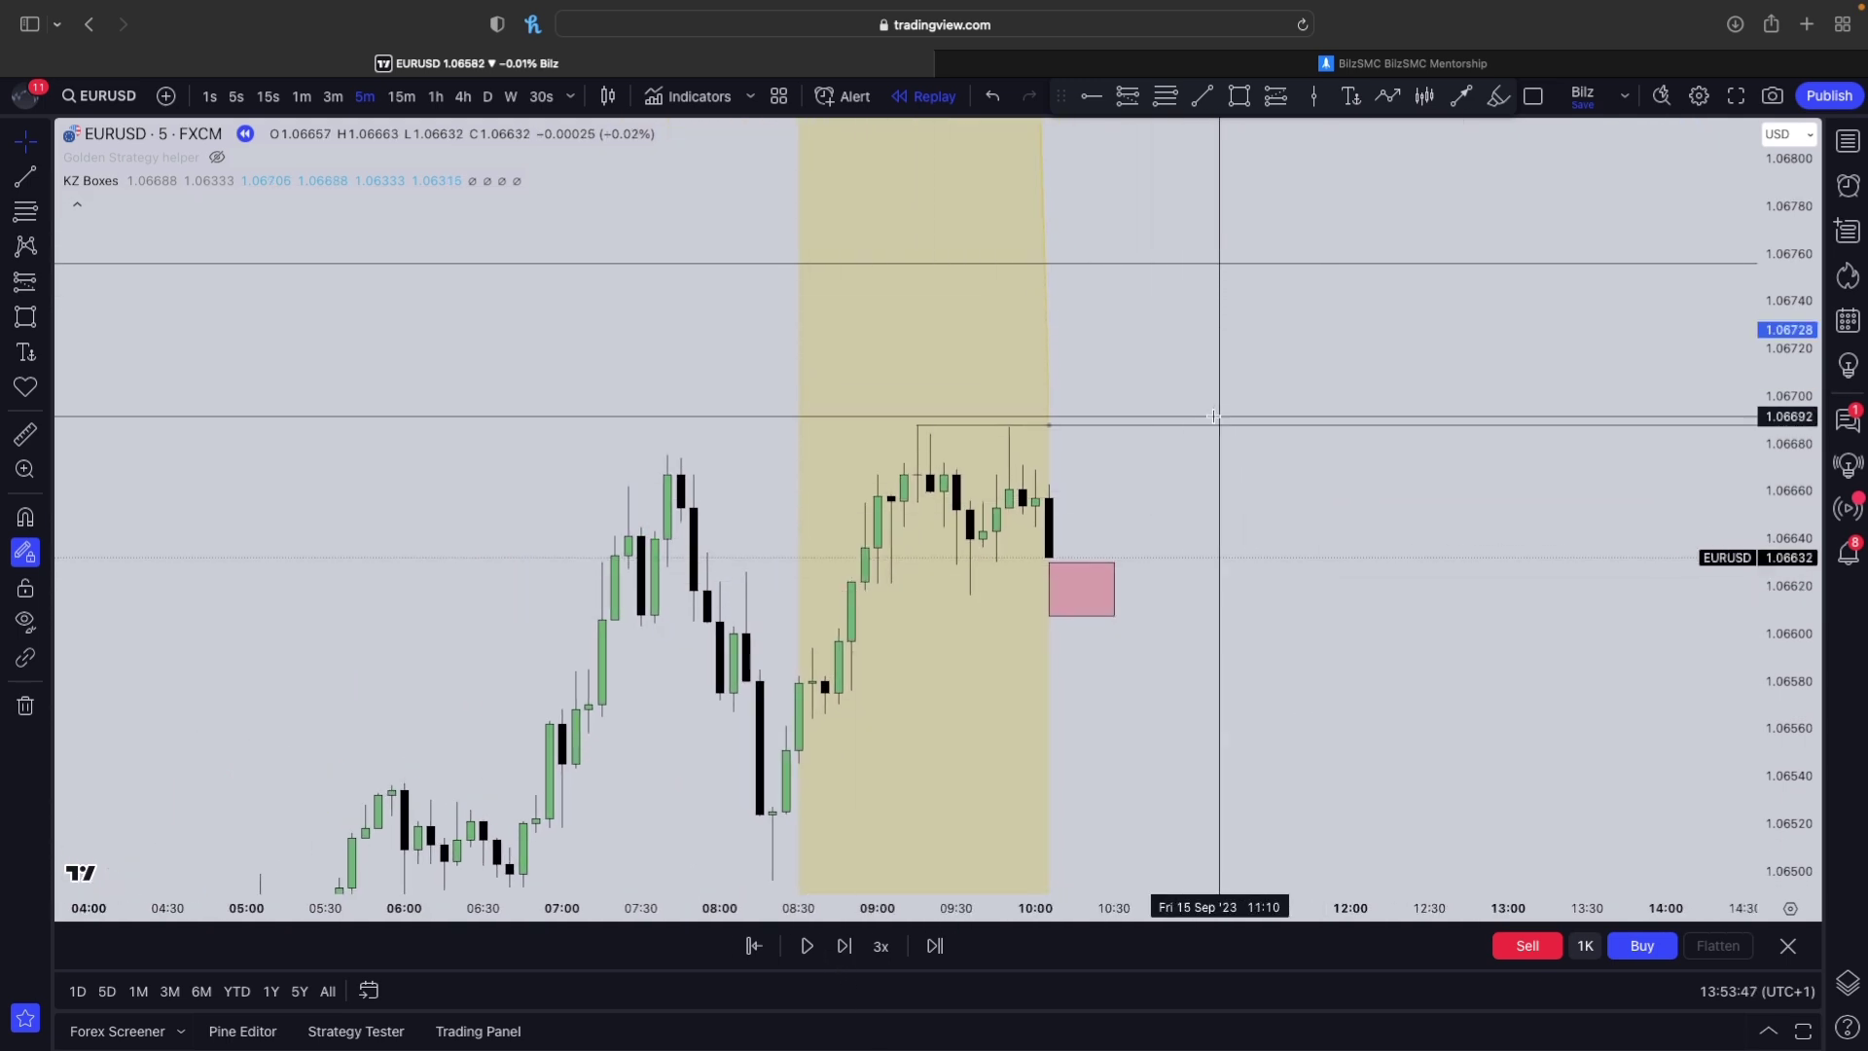
# - Mark the two equal highs at about 1.06688 in the yellow killzone with brush dots
pyautogui.click(1499, 95)
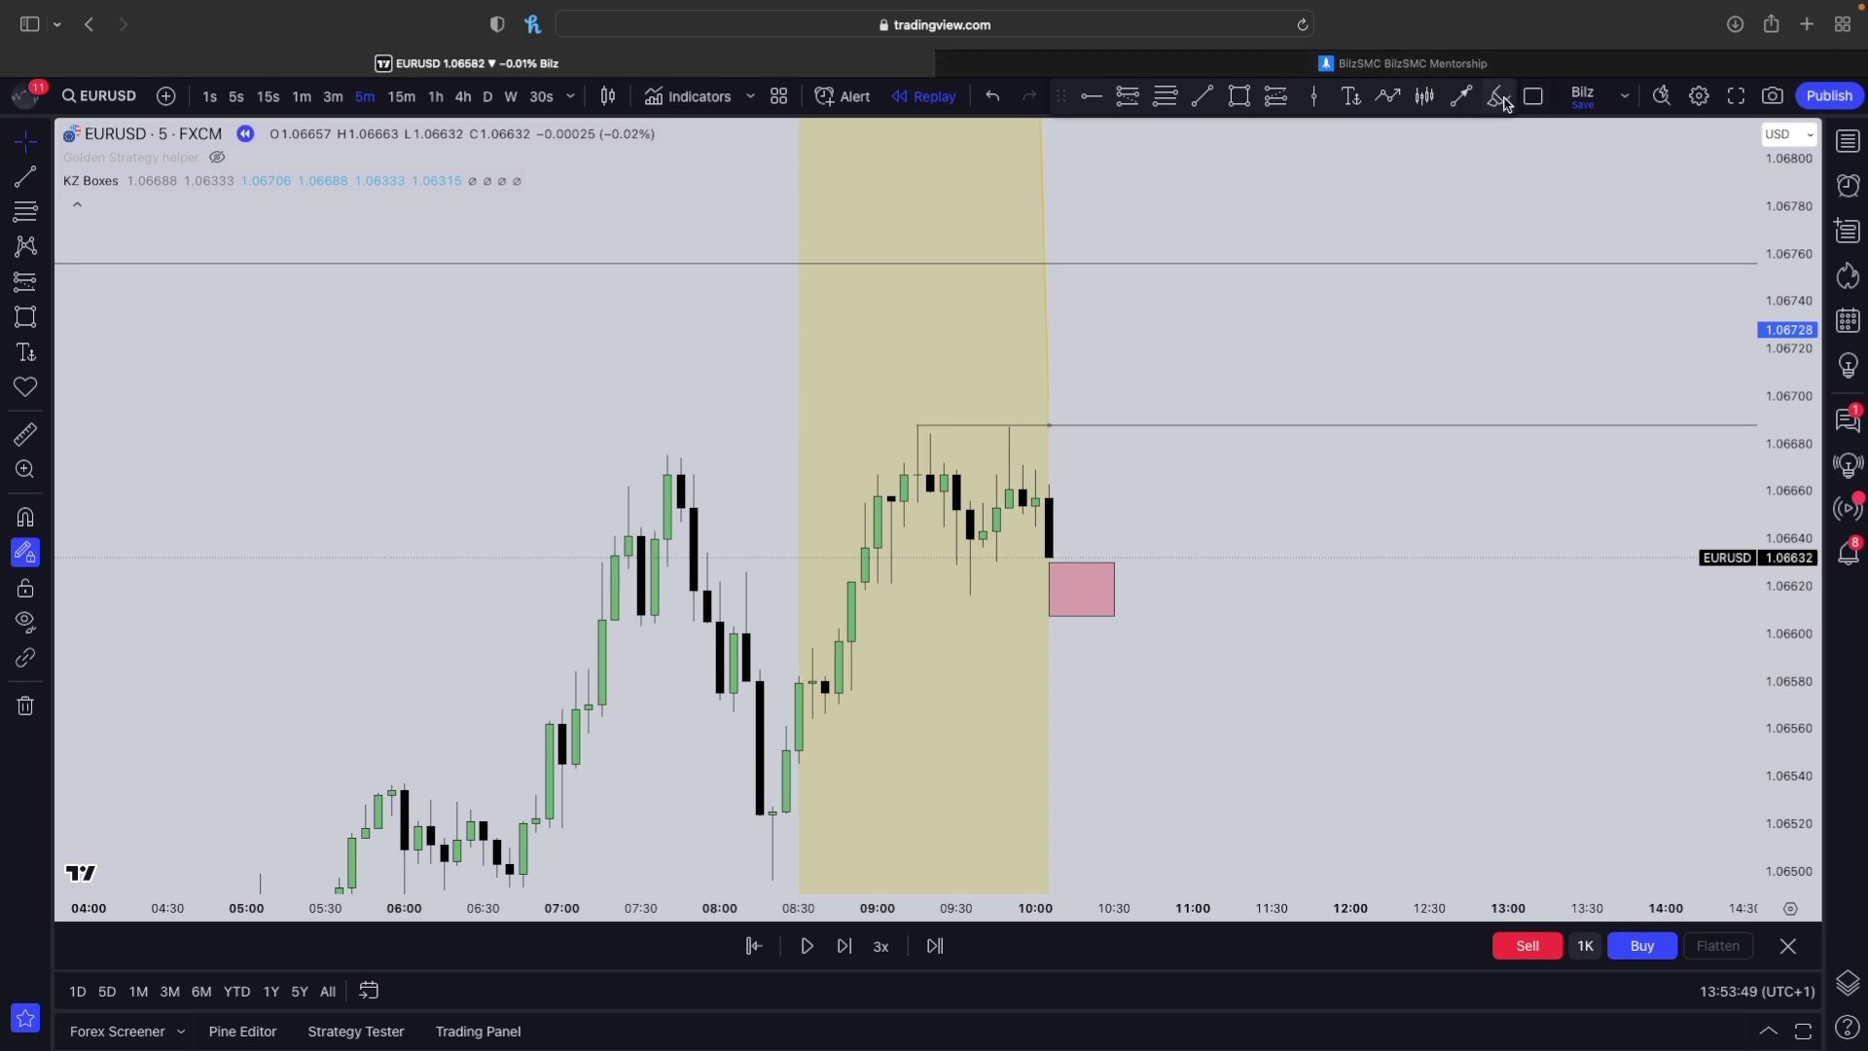
pyautogui.click(999, 424)
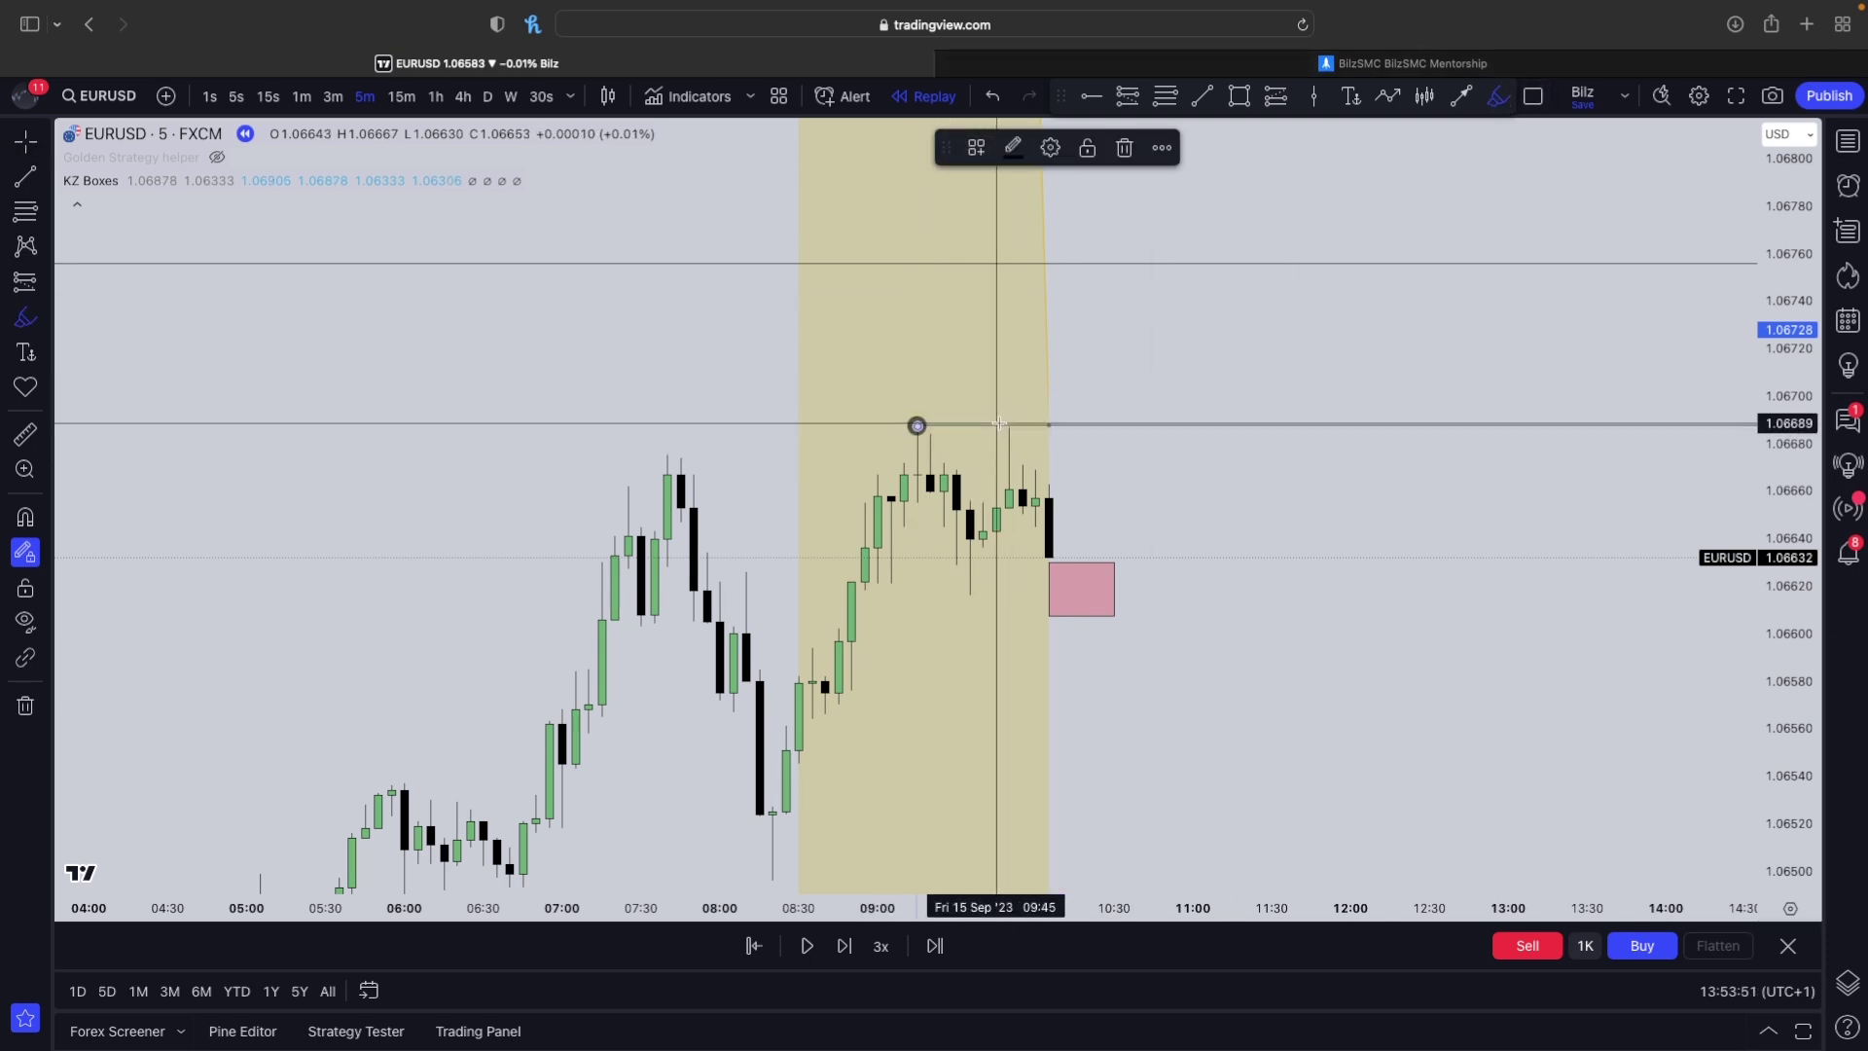
pyautogui.moveTo(1061, 556); pyautogui.dragTo(1097, 405)
pyautogui.press('super+z')
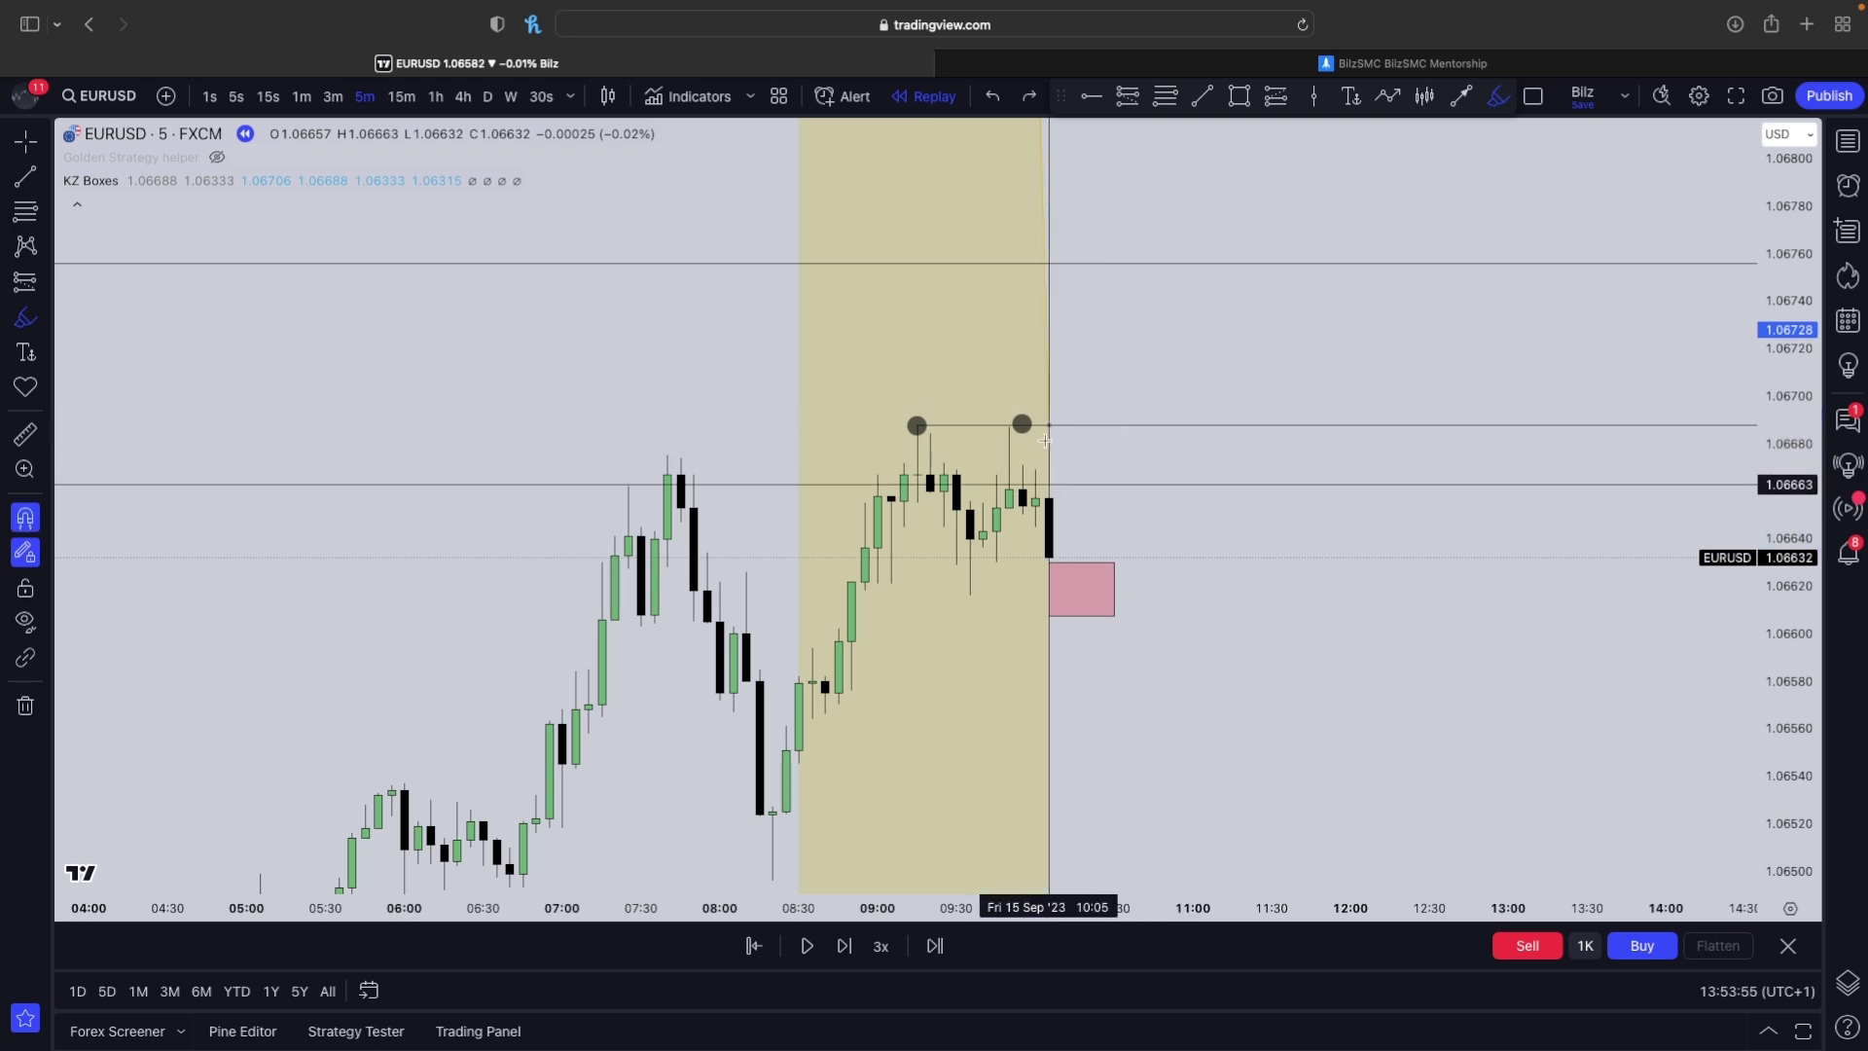
pyautogui.click(1049, 556)
pyautogui.click(1164, 363)
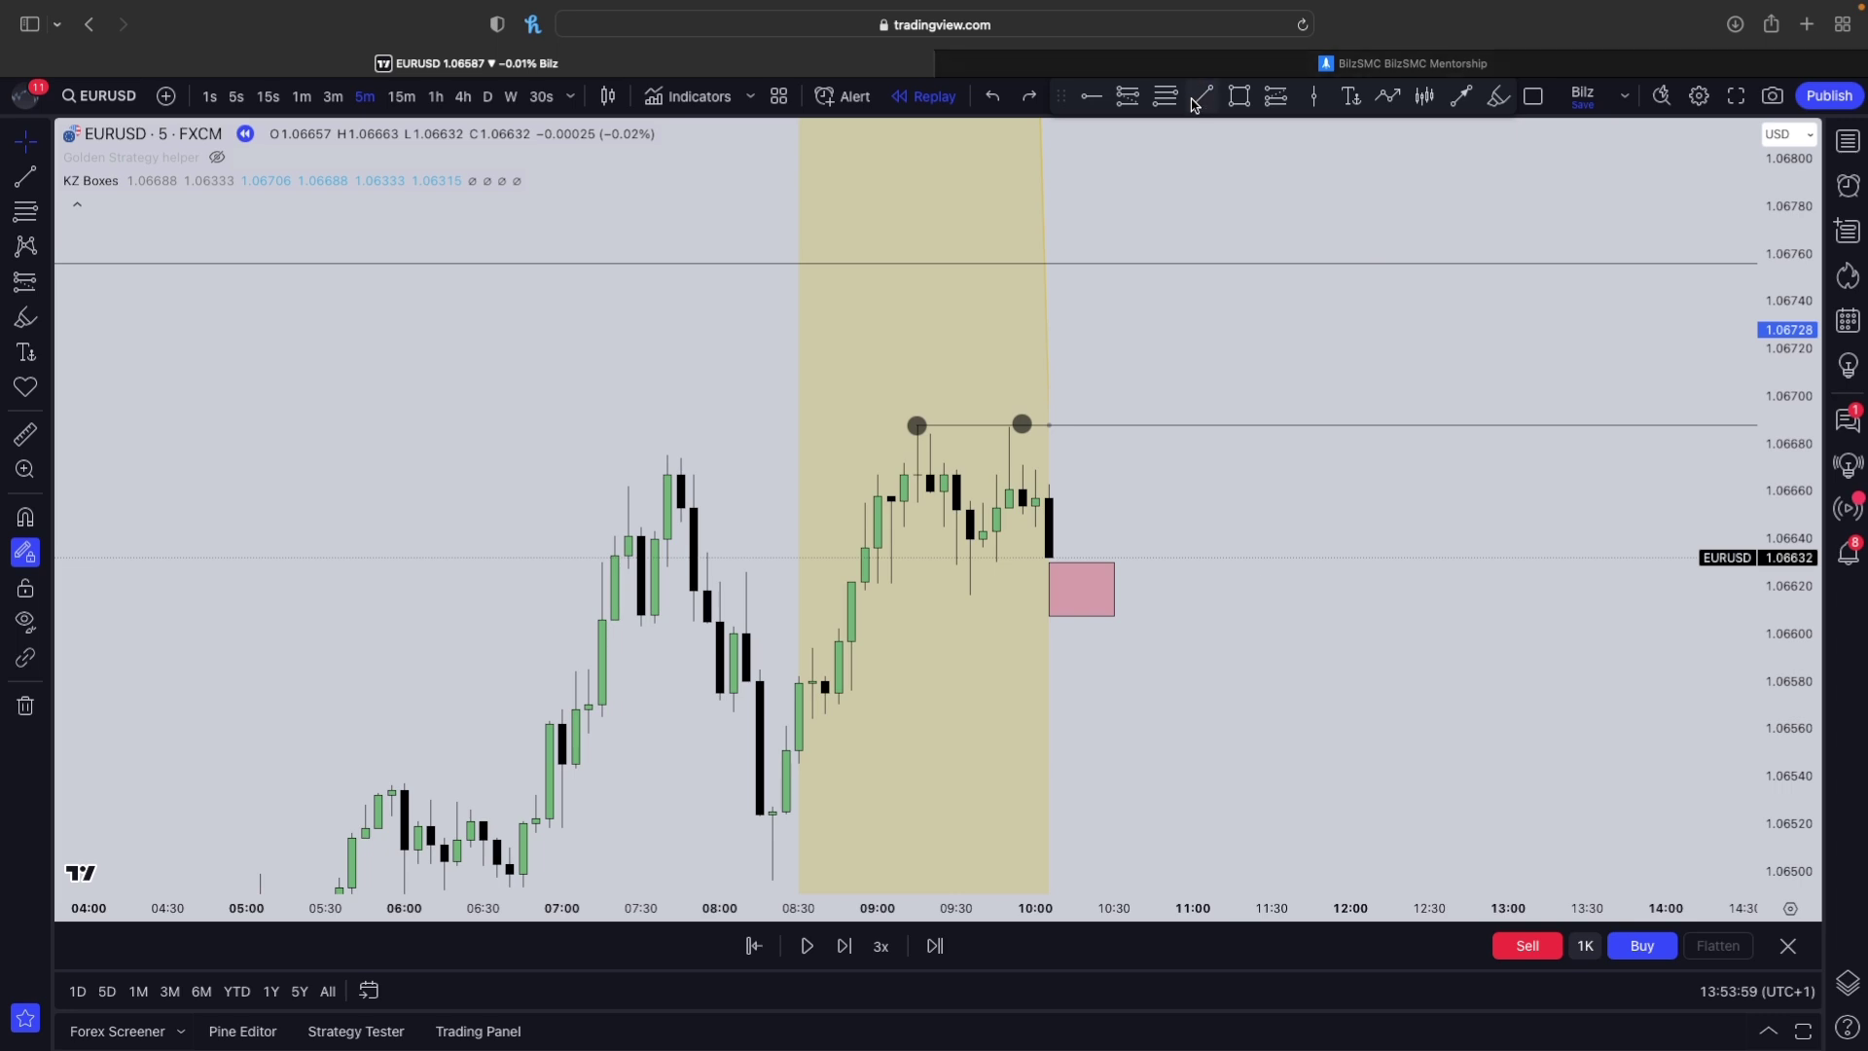
pyautogui.hotkey('alt', 't')
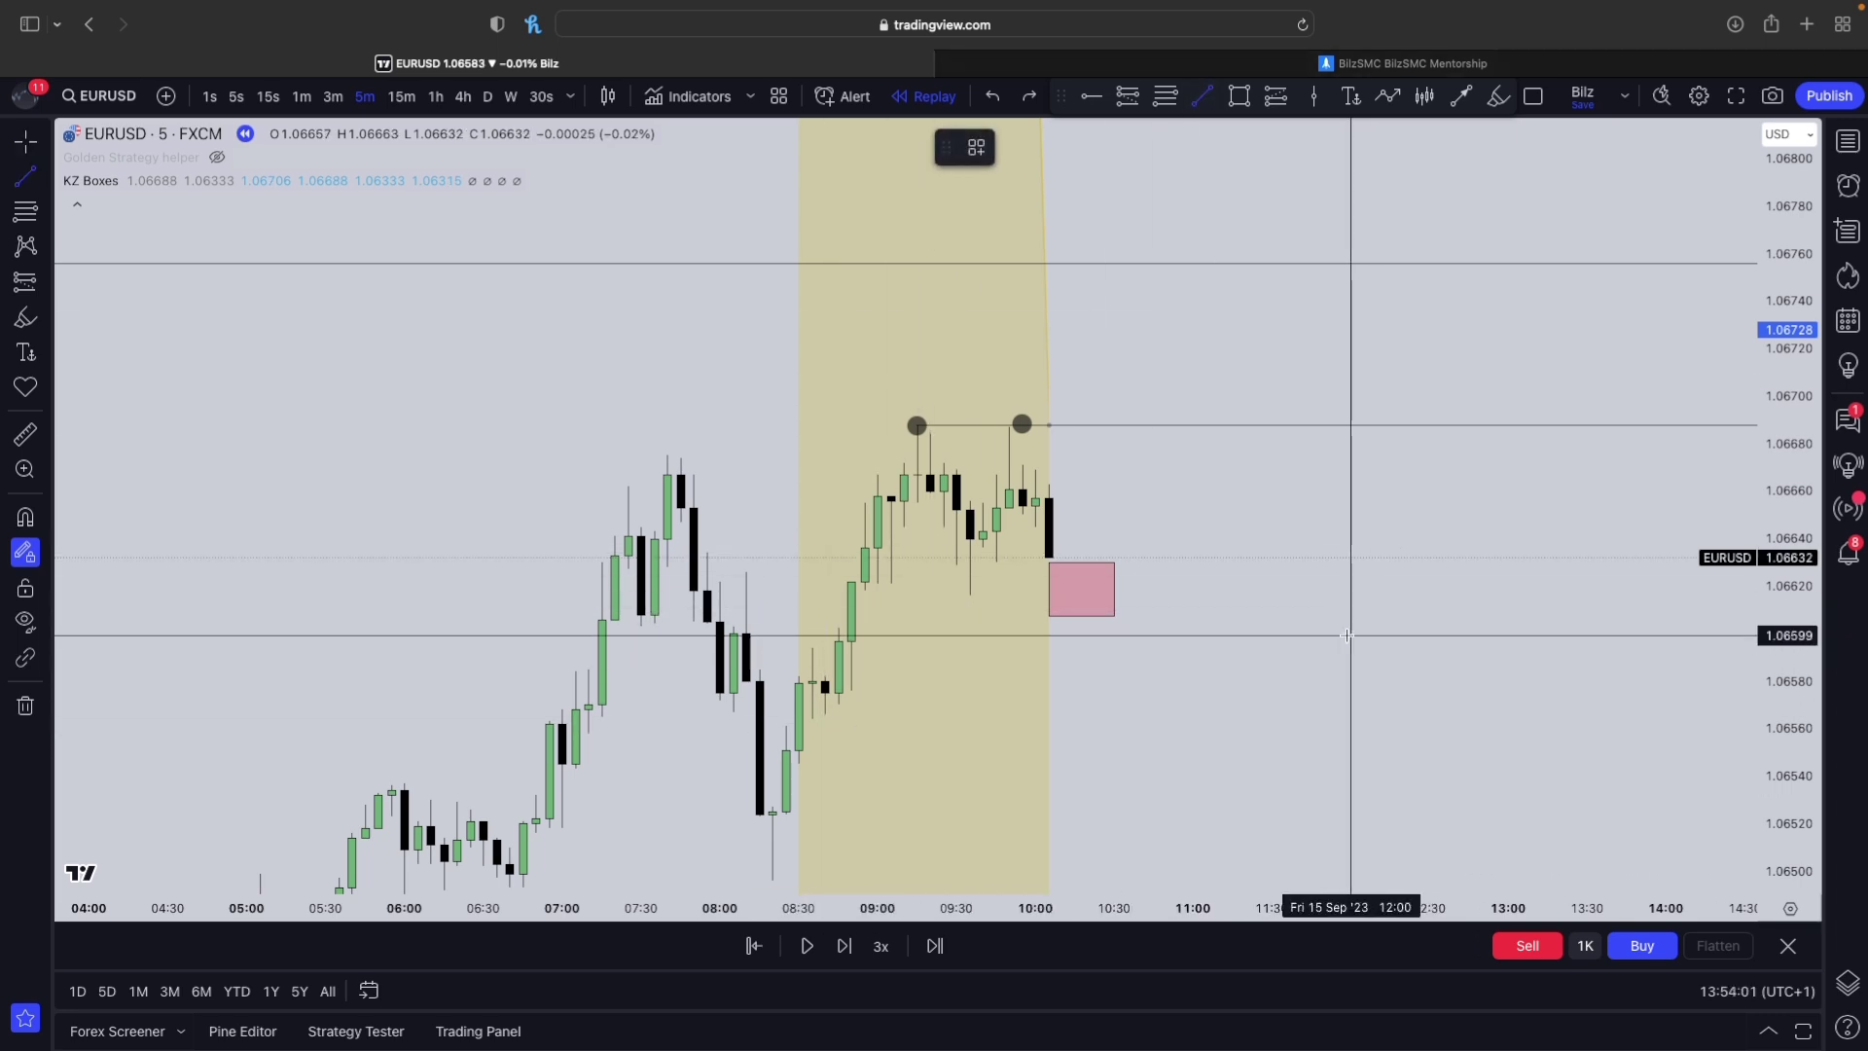
pyautogui.click(1051, 566)
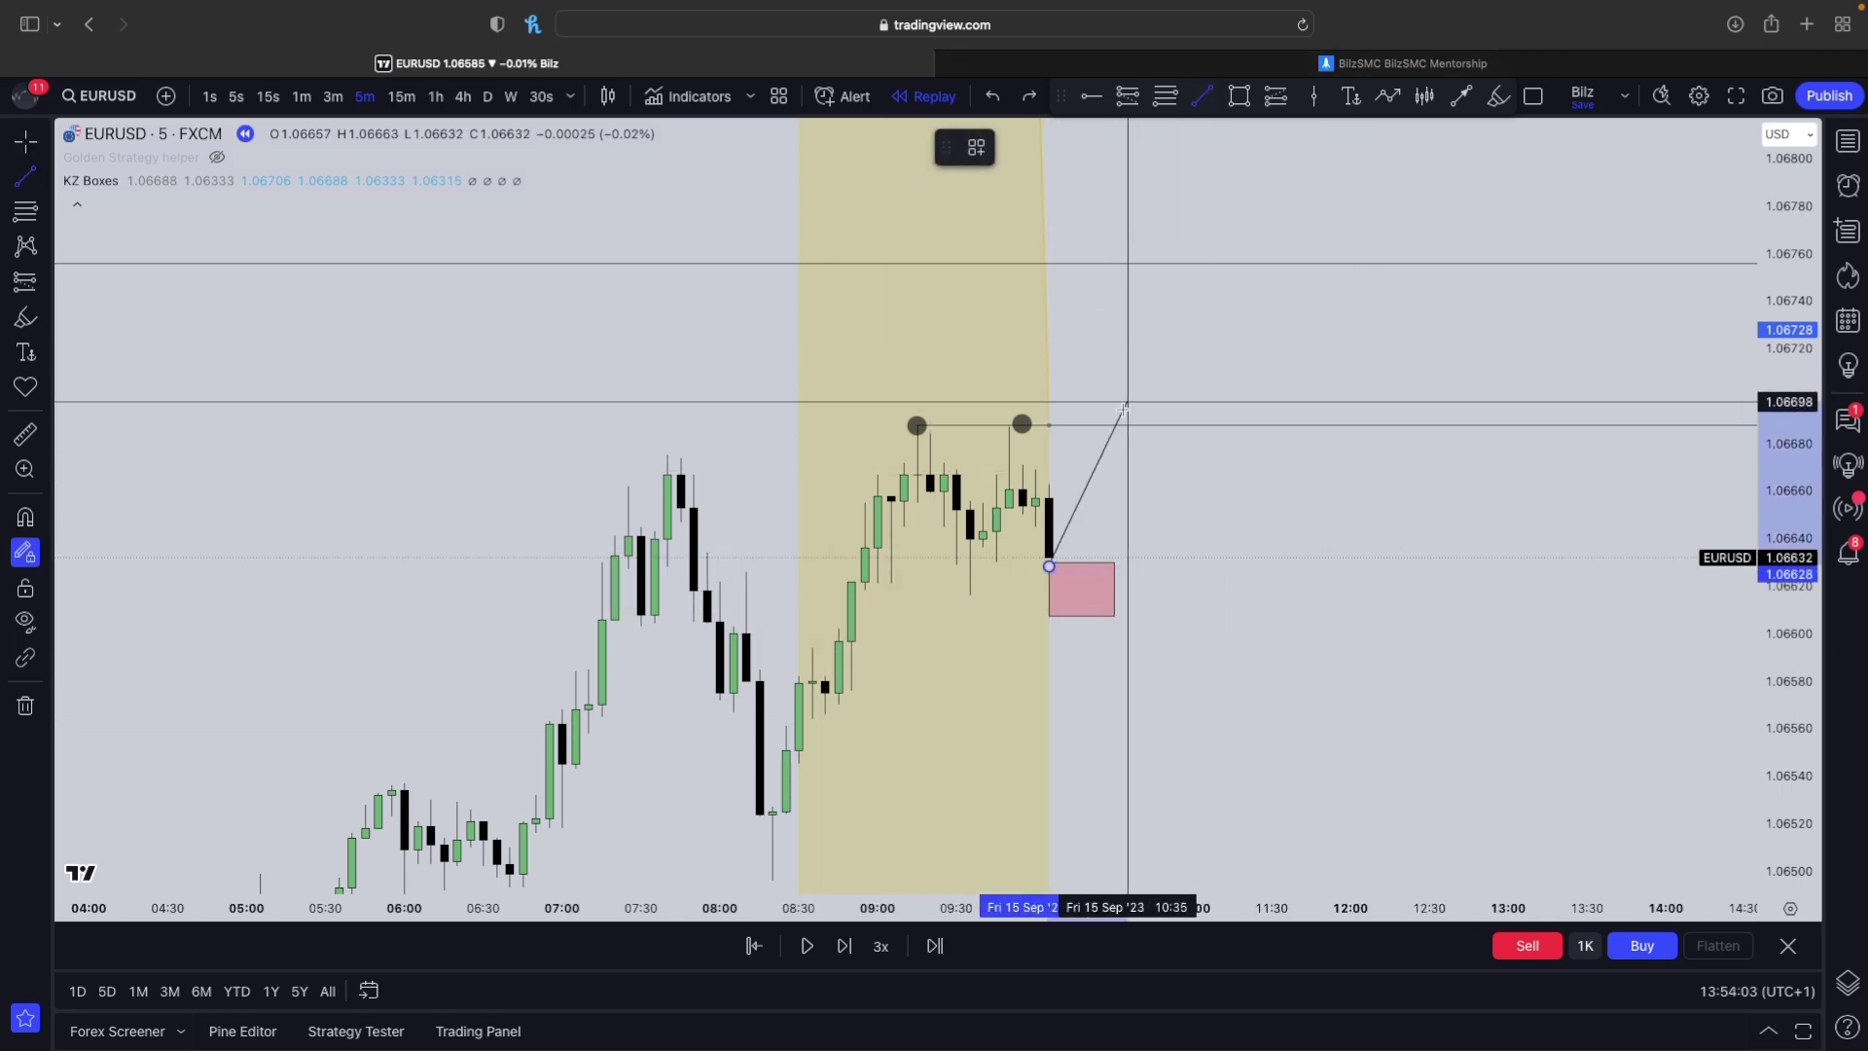
pyautogui.press('Escape')
# - Draw a horizontal trend line from the 09:35 low at about 1.06616 through the red box, and advance the replay by one bar
pyautogui.click(1202, 100)
pyautogui.click(1219, 595)
pyautogui.click(844, 946)
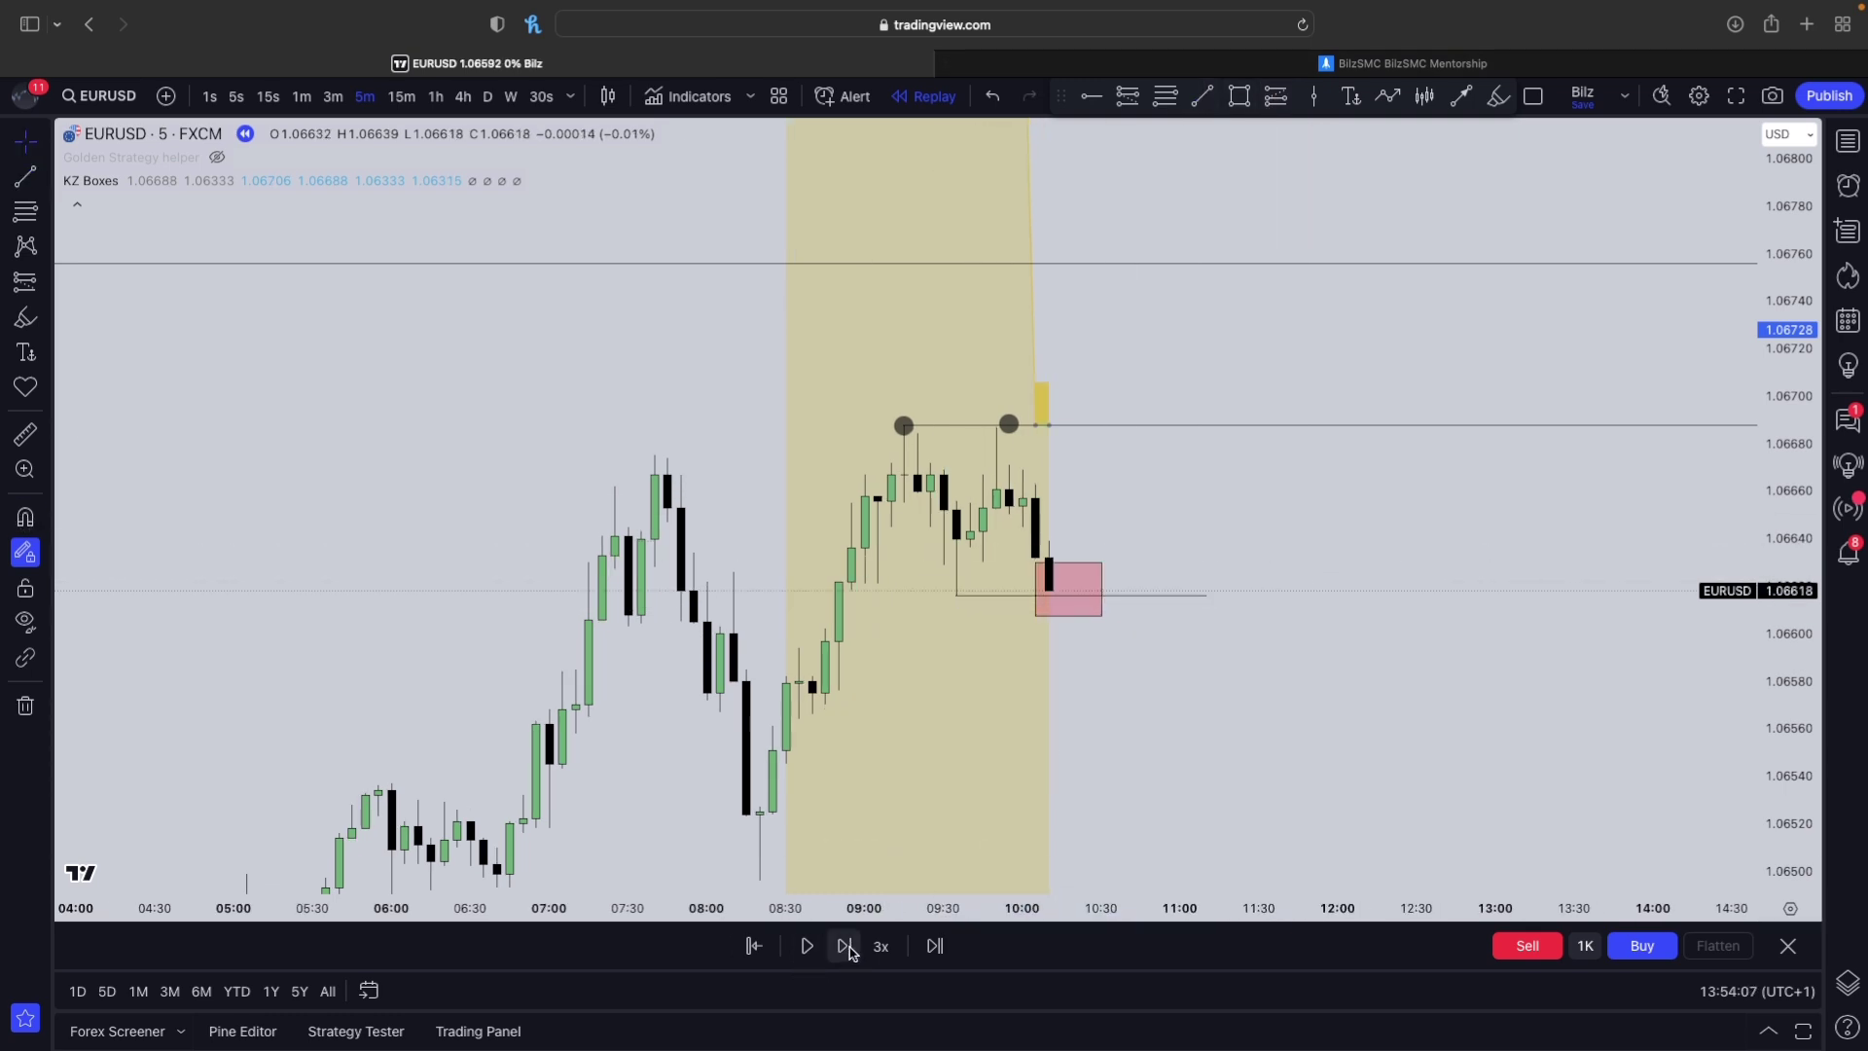
# - Switch the chart to the 30-second timeframe and enlarge the price action inside the red box
pyautogui.press('1')
pyautogui.press('Return')
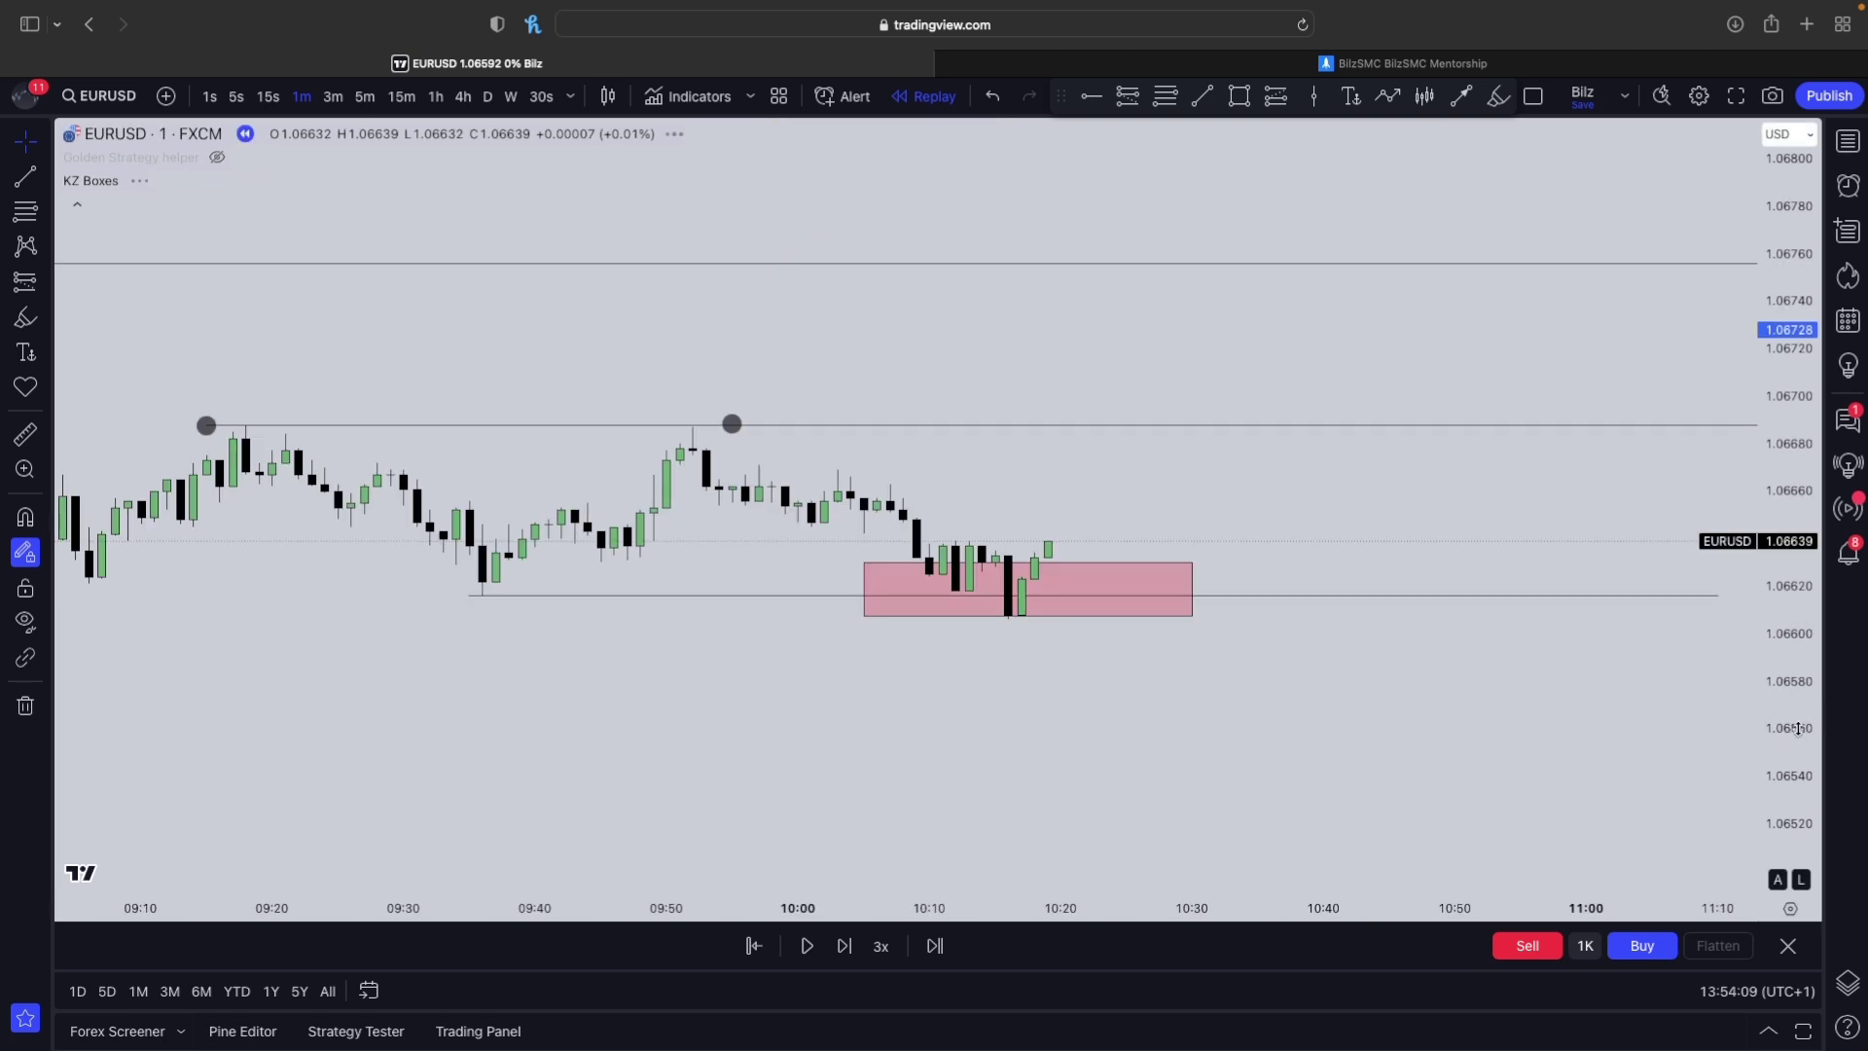
pyautogui.write('30s')
pyautogui.press('Return')
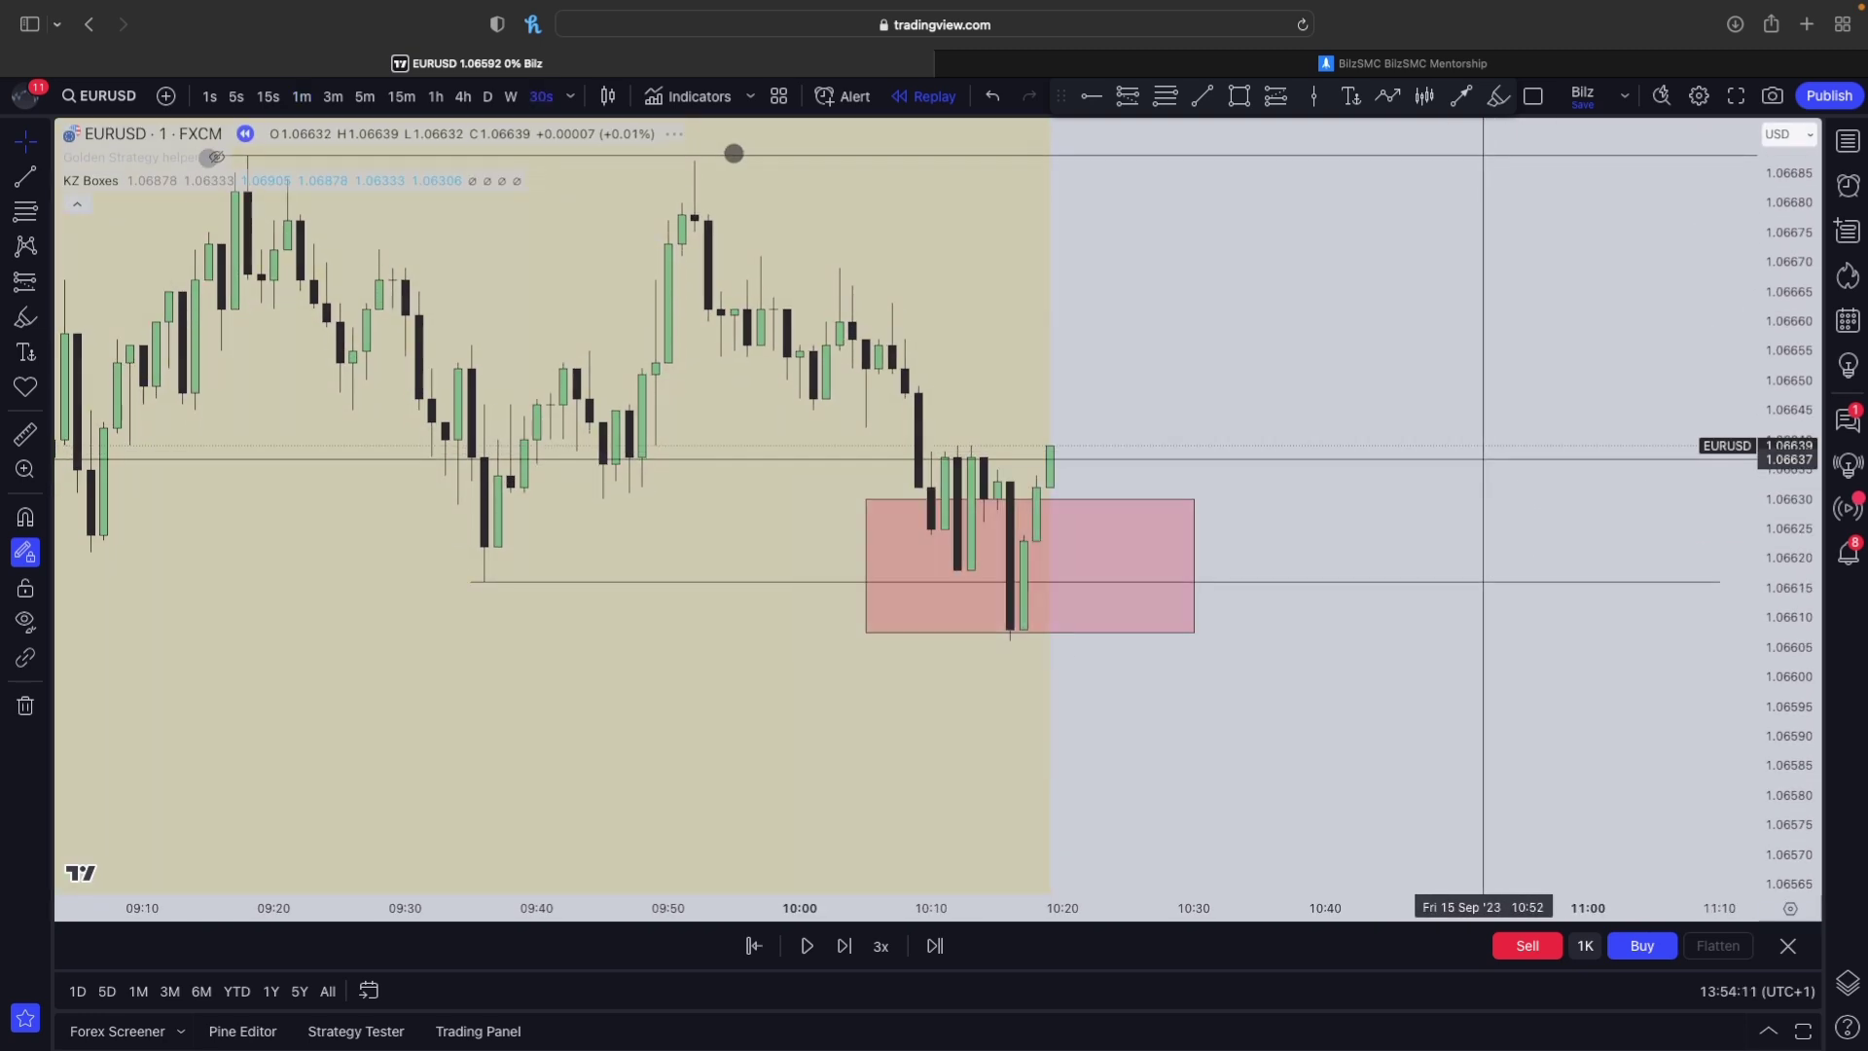
pyautogui.moveTo(1784, 558); pyautogui.dragTo(1783, 638)
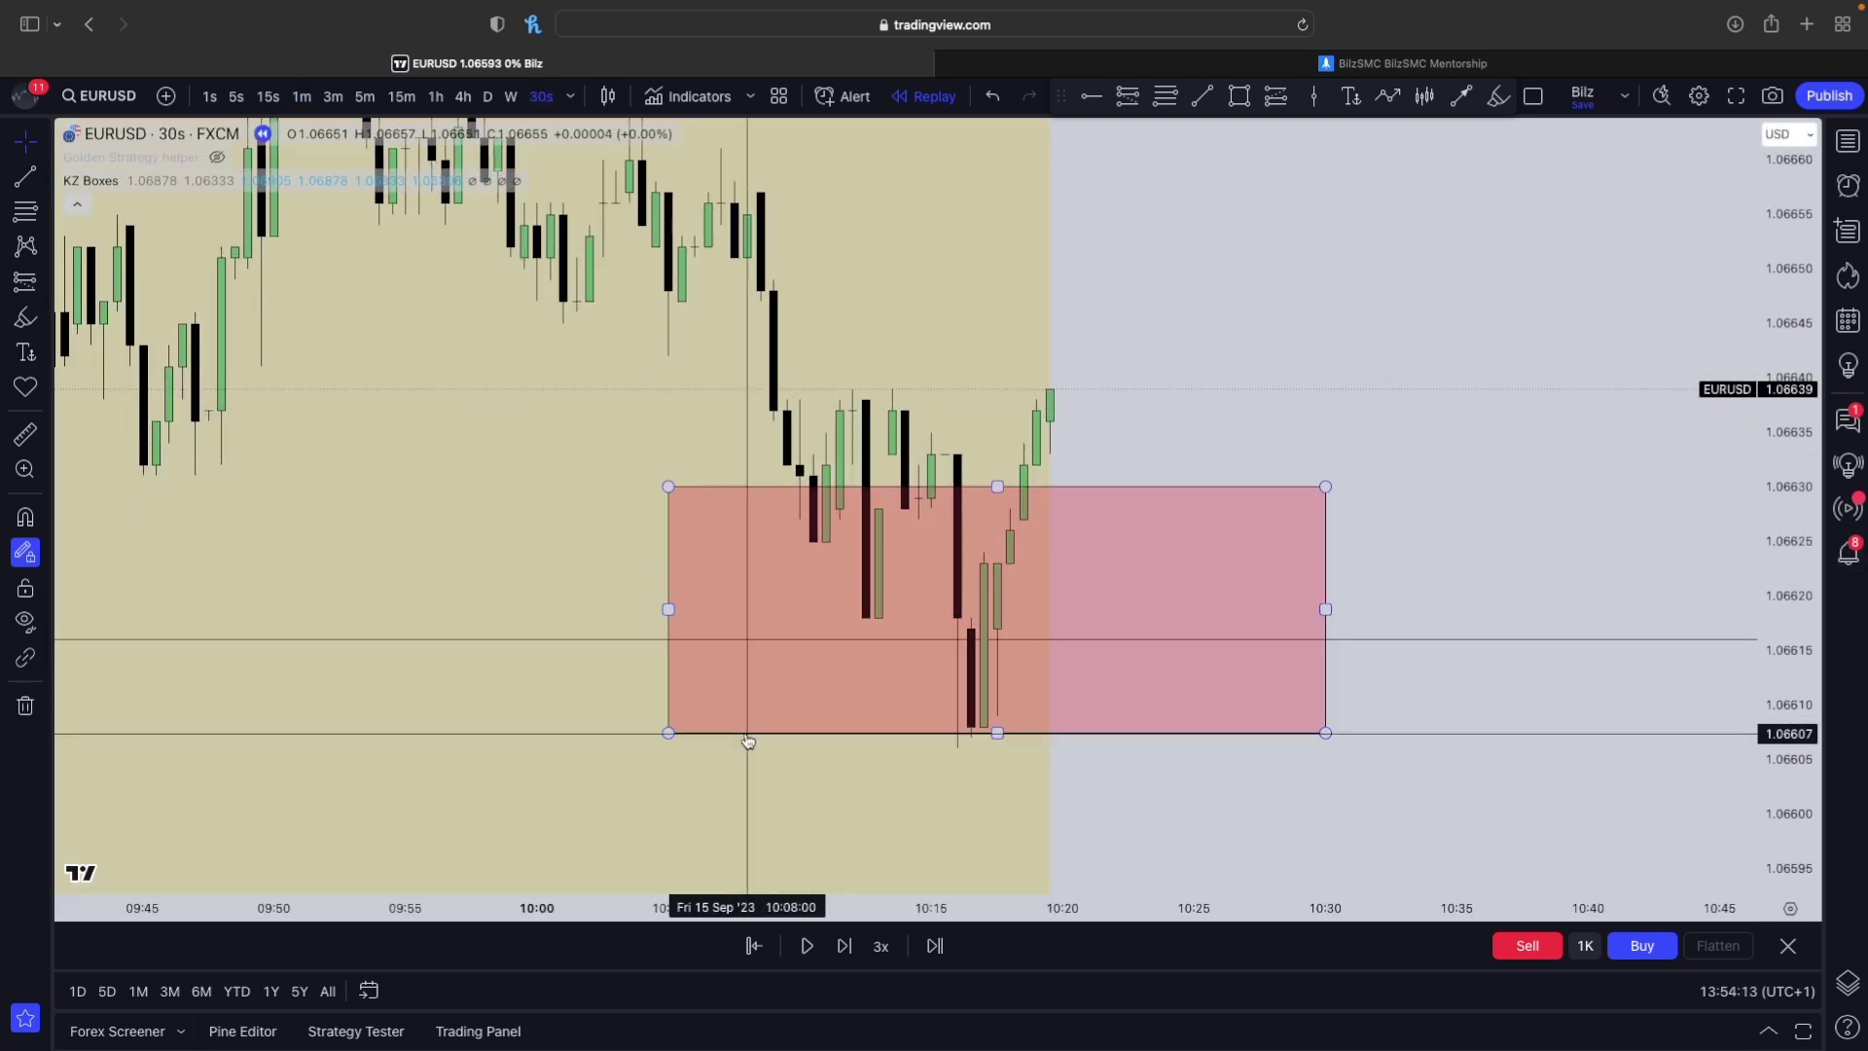
pyautogui.click(932, 640)
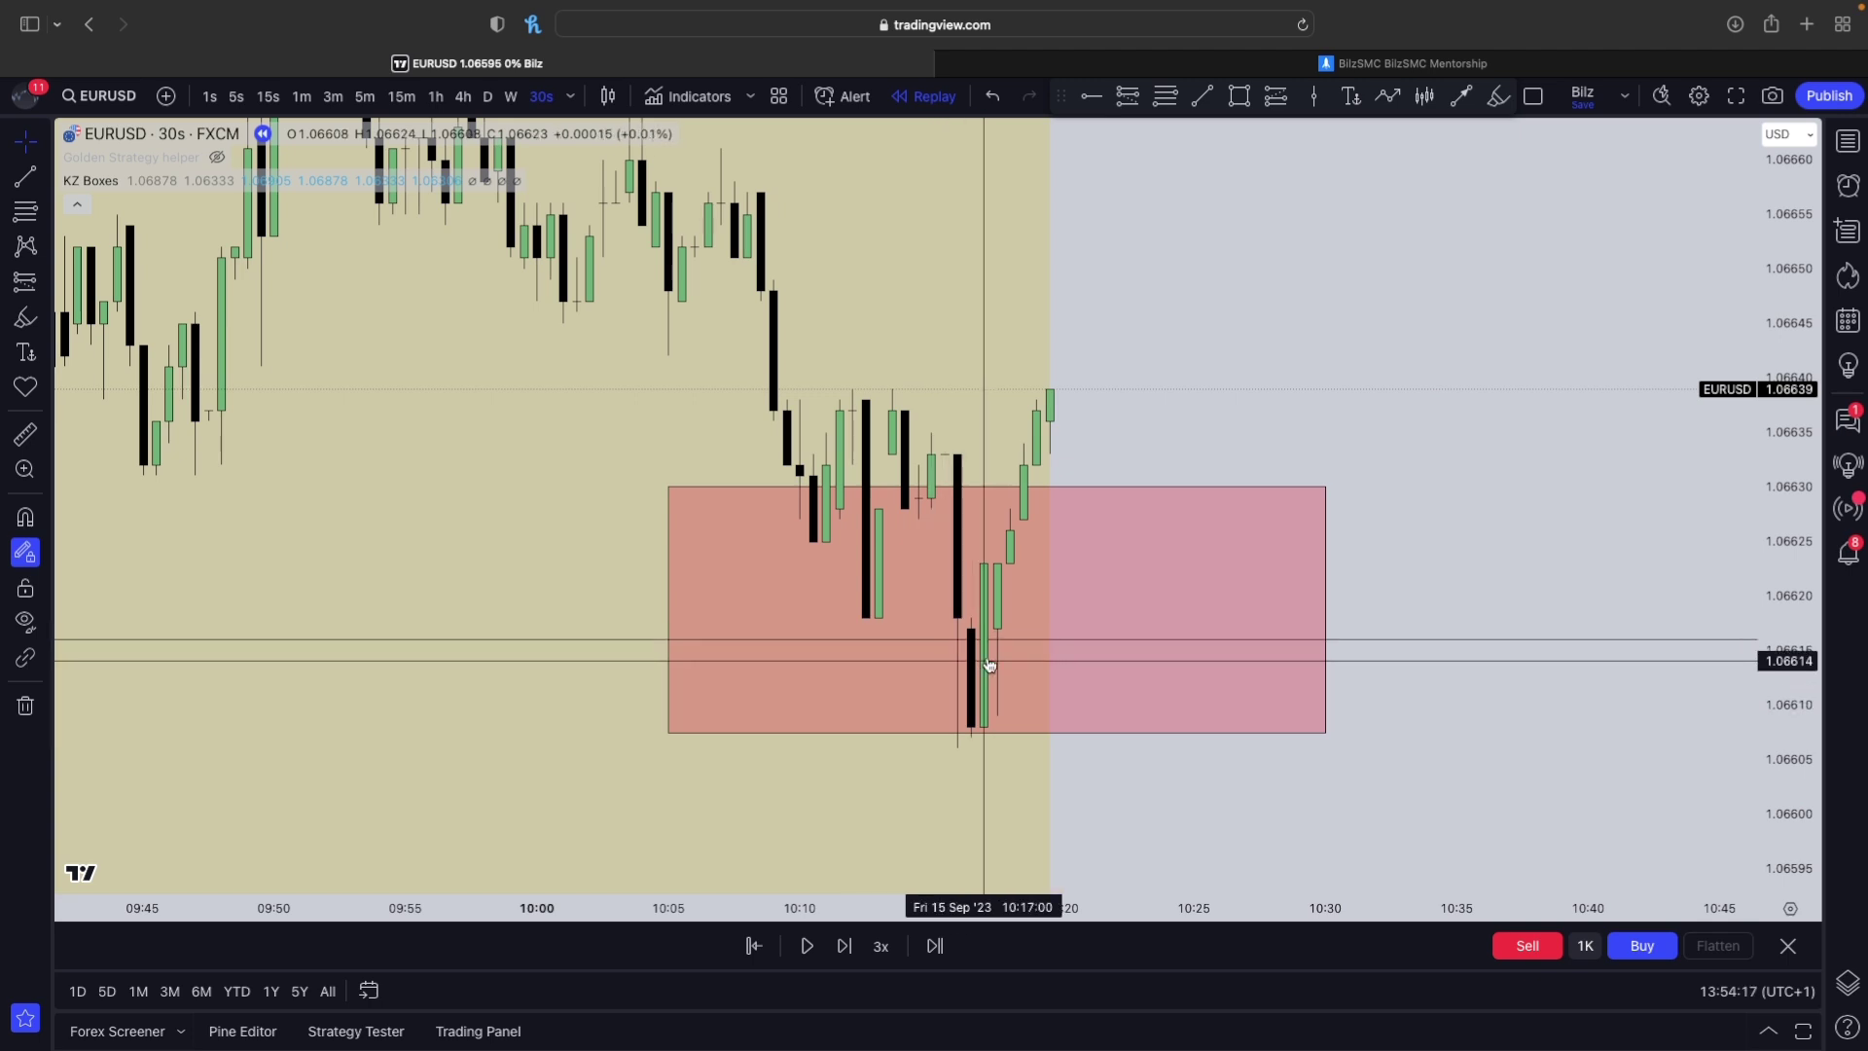
# - Mark the reversal candles near 10:17 with brush dots at about 1.06621 and draw a short level line at about 1.06635
pyautogui.click(1501, 96)
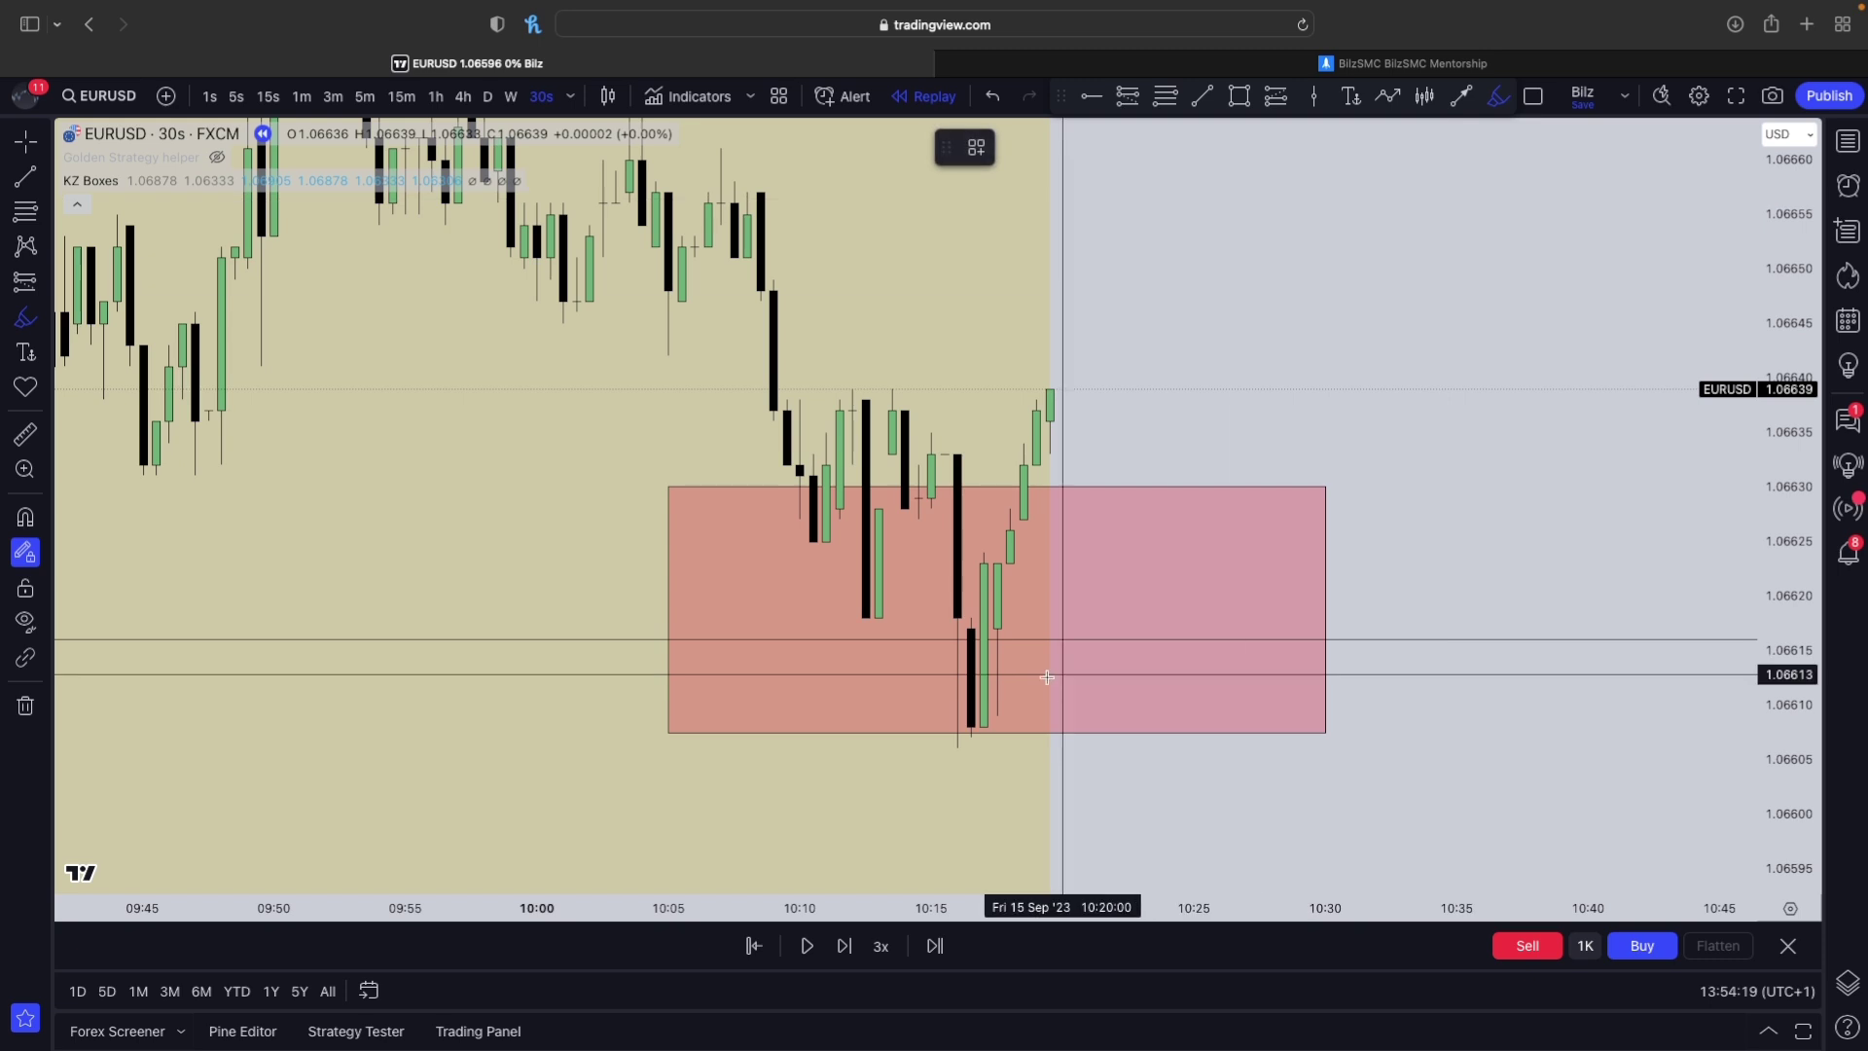
pyautogui.moveTo(982, 584); pyautogui.dragTo(998, 593)
pyautogui.click(1010, 546)
pyautogui.click(1023, 482)
pyautogui.press('super+z')
pyautogui.press('super+z')
pyautogui.click(1205, 95)
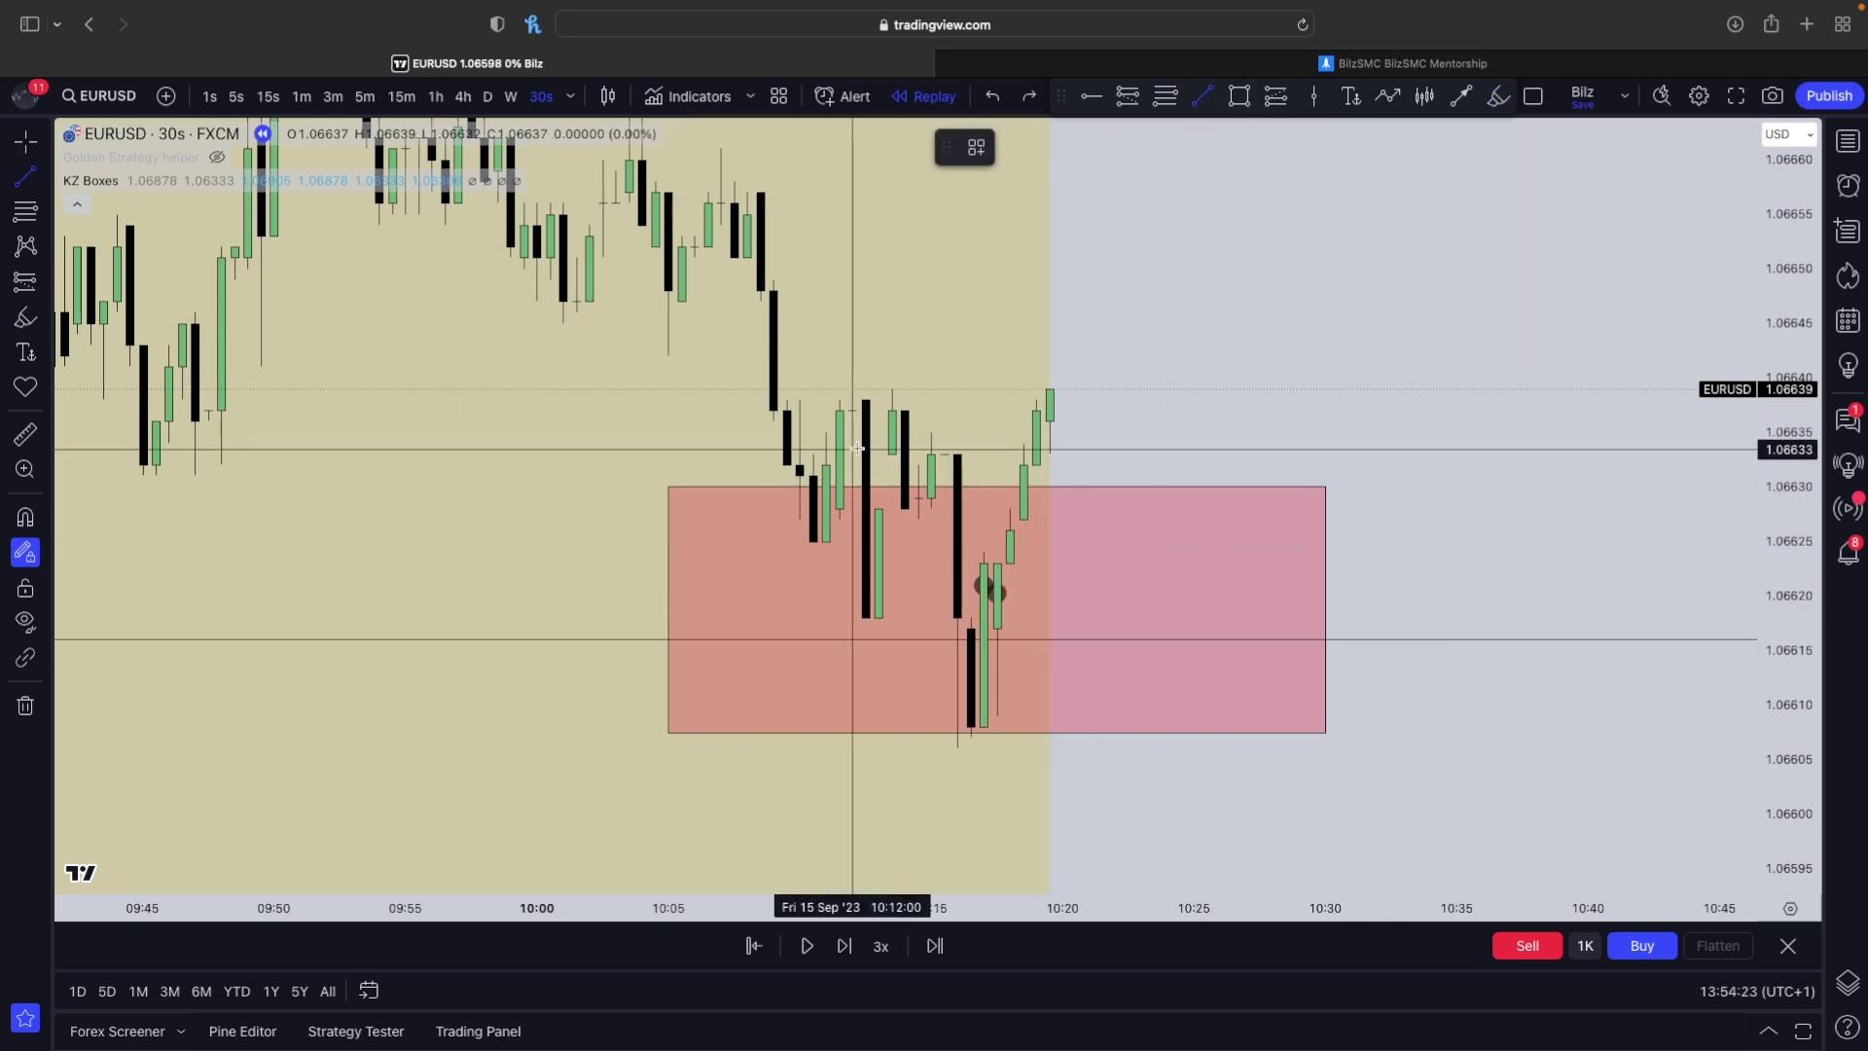
pyautogui.click(1027, 432)
# - Draw a rectangle between 1.06623 and 1.06627 from 10:17 to about 10:44, and delete the larger red box
pyautogui.click(1240, 95)
pyautogui.click(997, 544)
pyautogui.click(1023, 530)
pyautogui.moveTo(1024, 542)
pyautogui.mouseDown()
pyautogui.moveTo(1297, 574)
pyautogui.moveTo(1708, 542)
pyautogui.mouseUp()
pyautogui.click(1273, 487)
pyautogui.press('Delete')
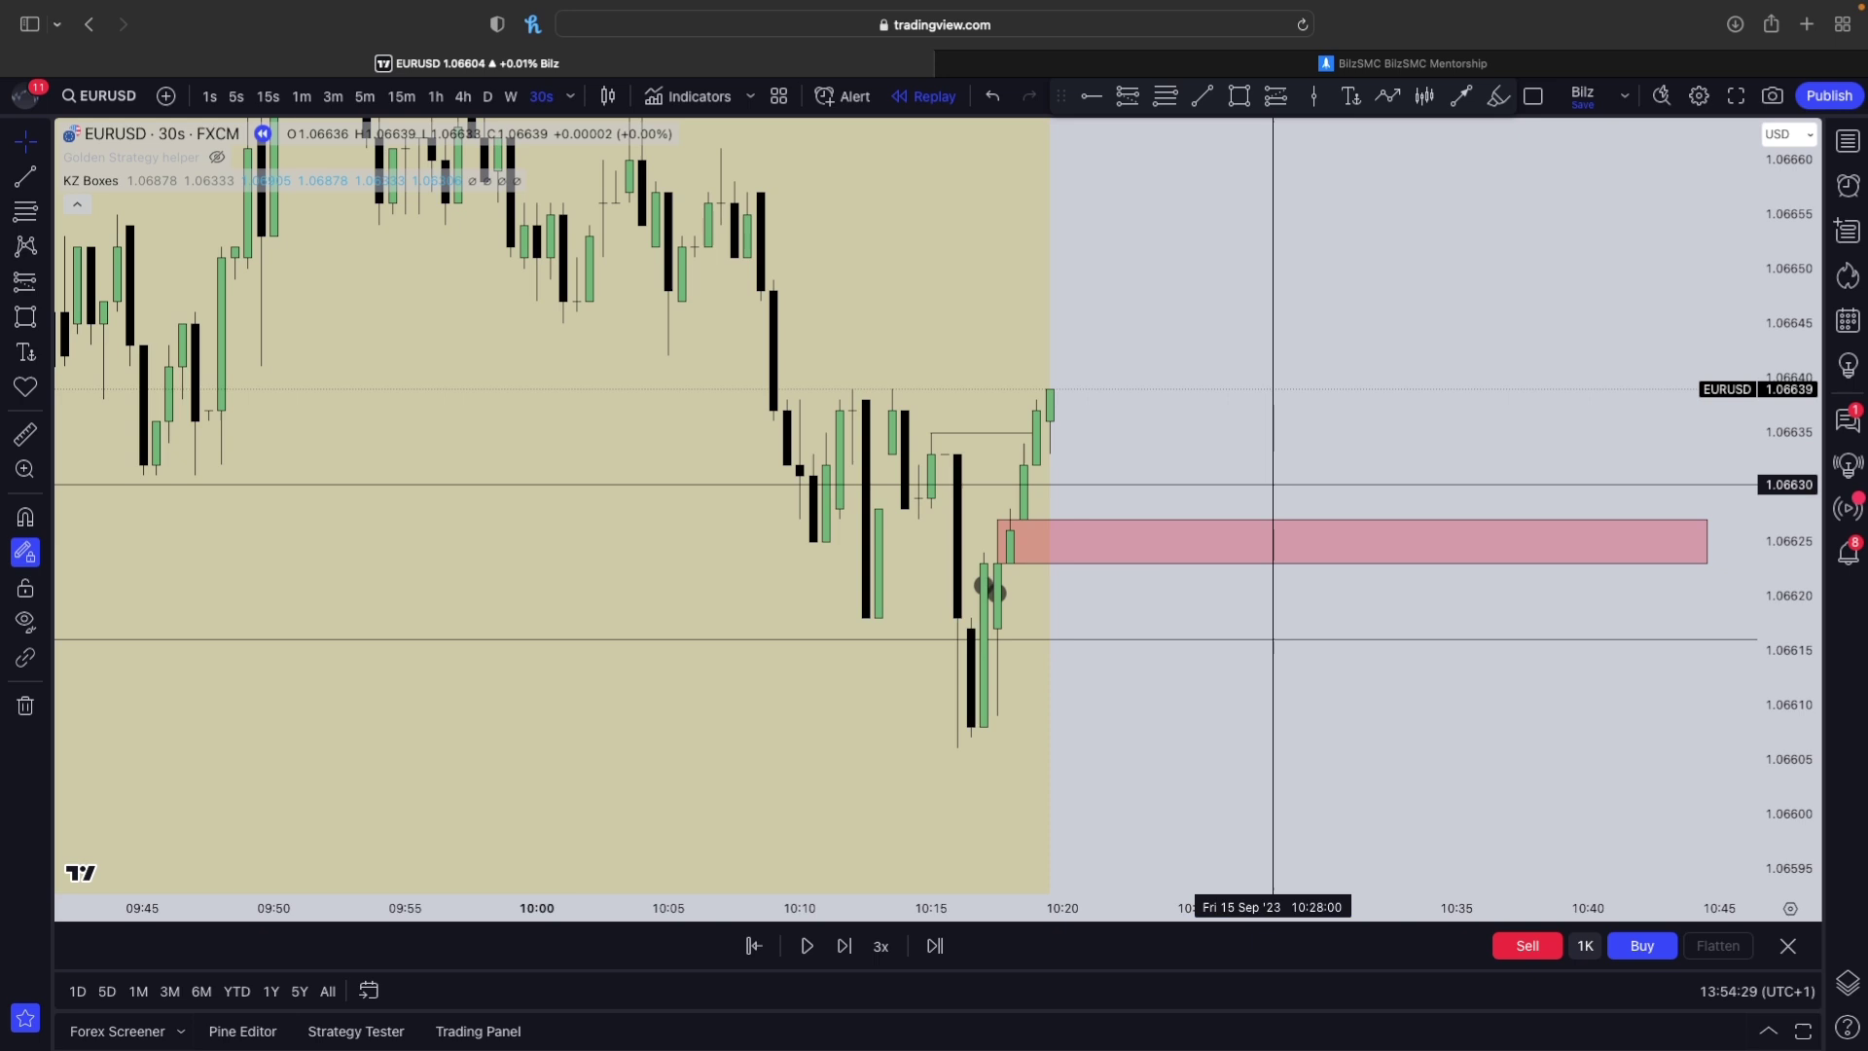
# - Switch to the 1-minute timeframe and advance the replay bar by bar to 10:28
pyautogui.moveTo(1054, 334); pyautogui.dragTo(817, 296)
pyautogui.press('1')
pyautogui.press('Return')
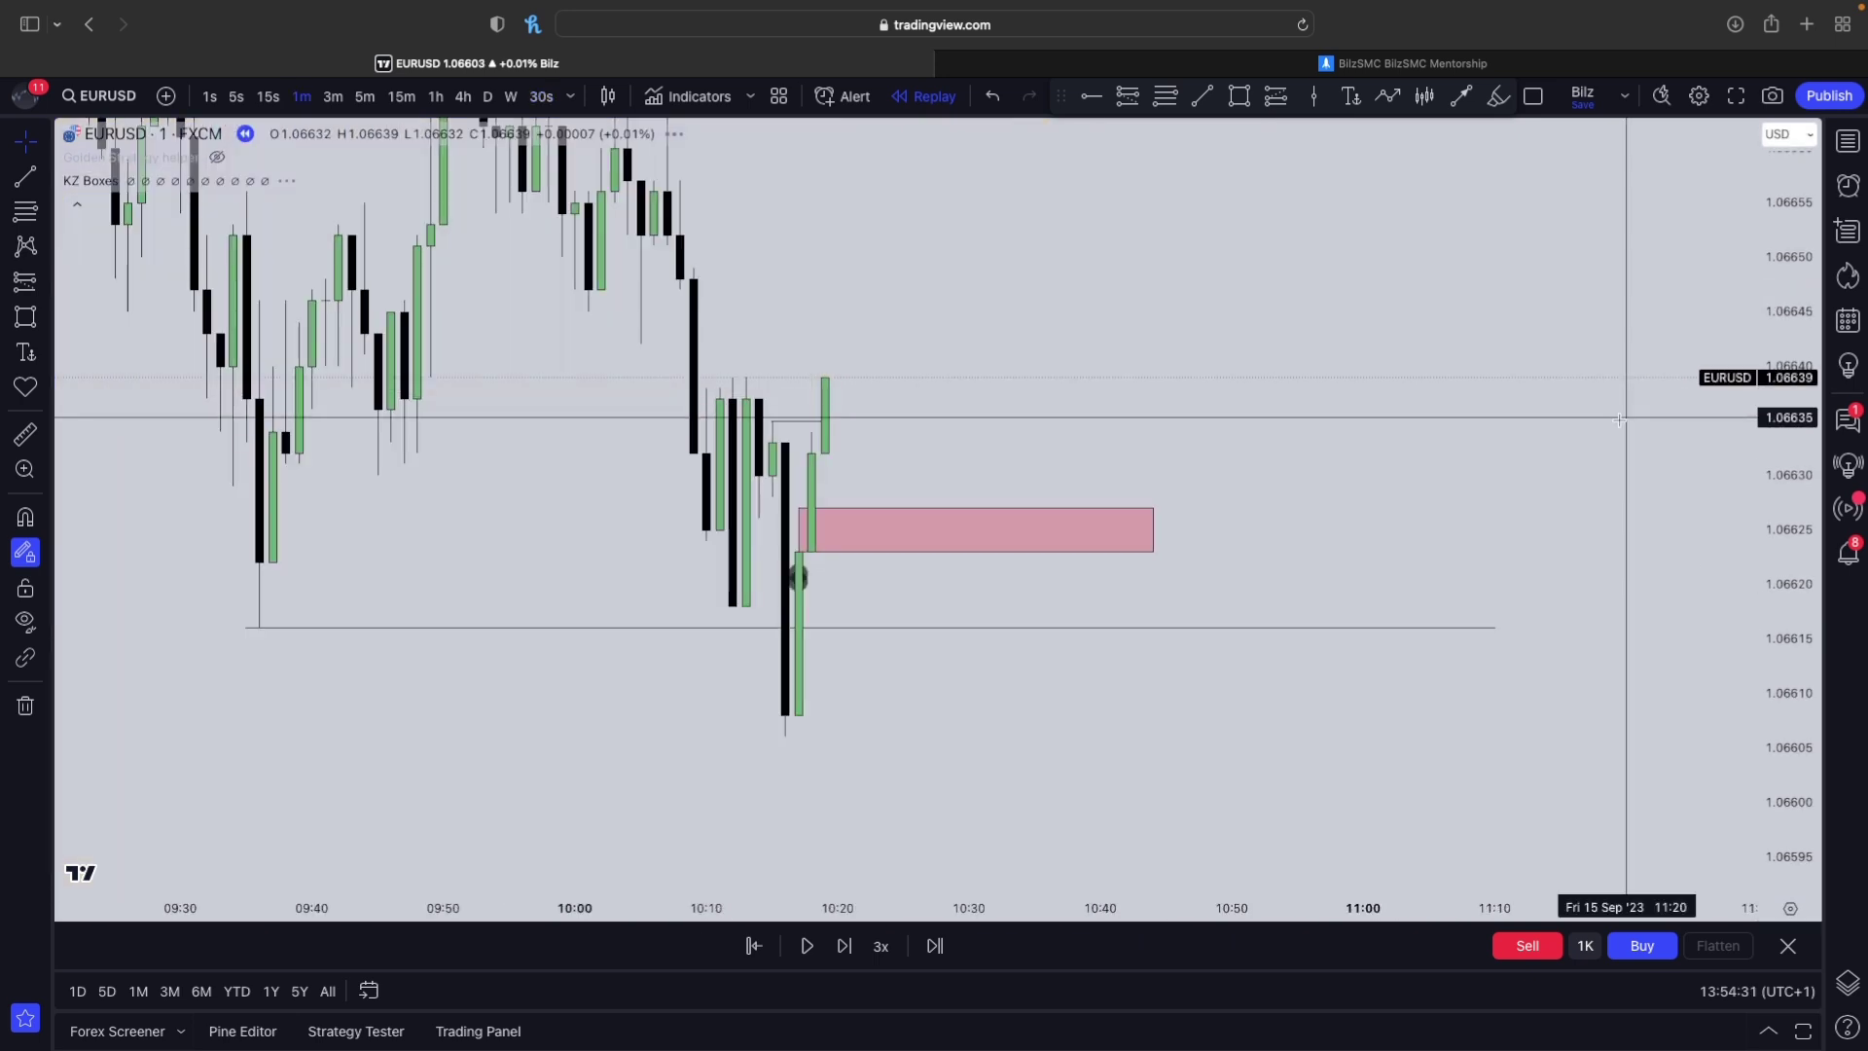
pyautogui.moveTo(799, 508); pyautogui.dragTo(811, 451)
pyautogui.press('super+z')
pyautogui.click(842, 946)
pyautogui.click(842, 946)
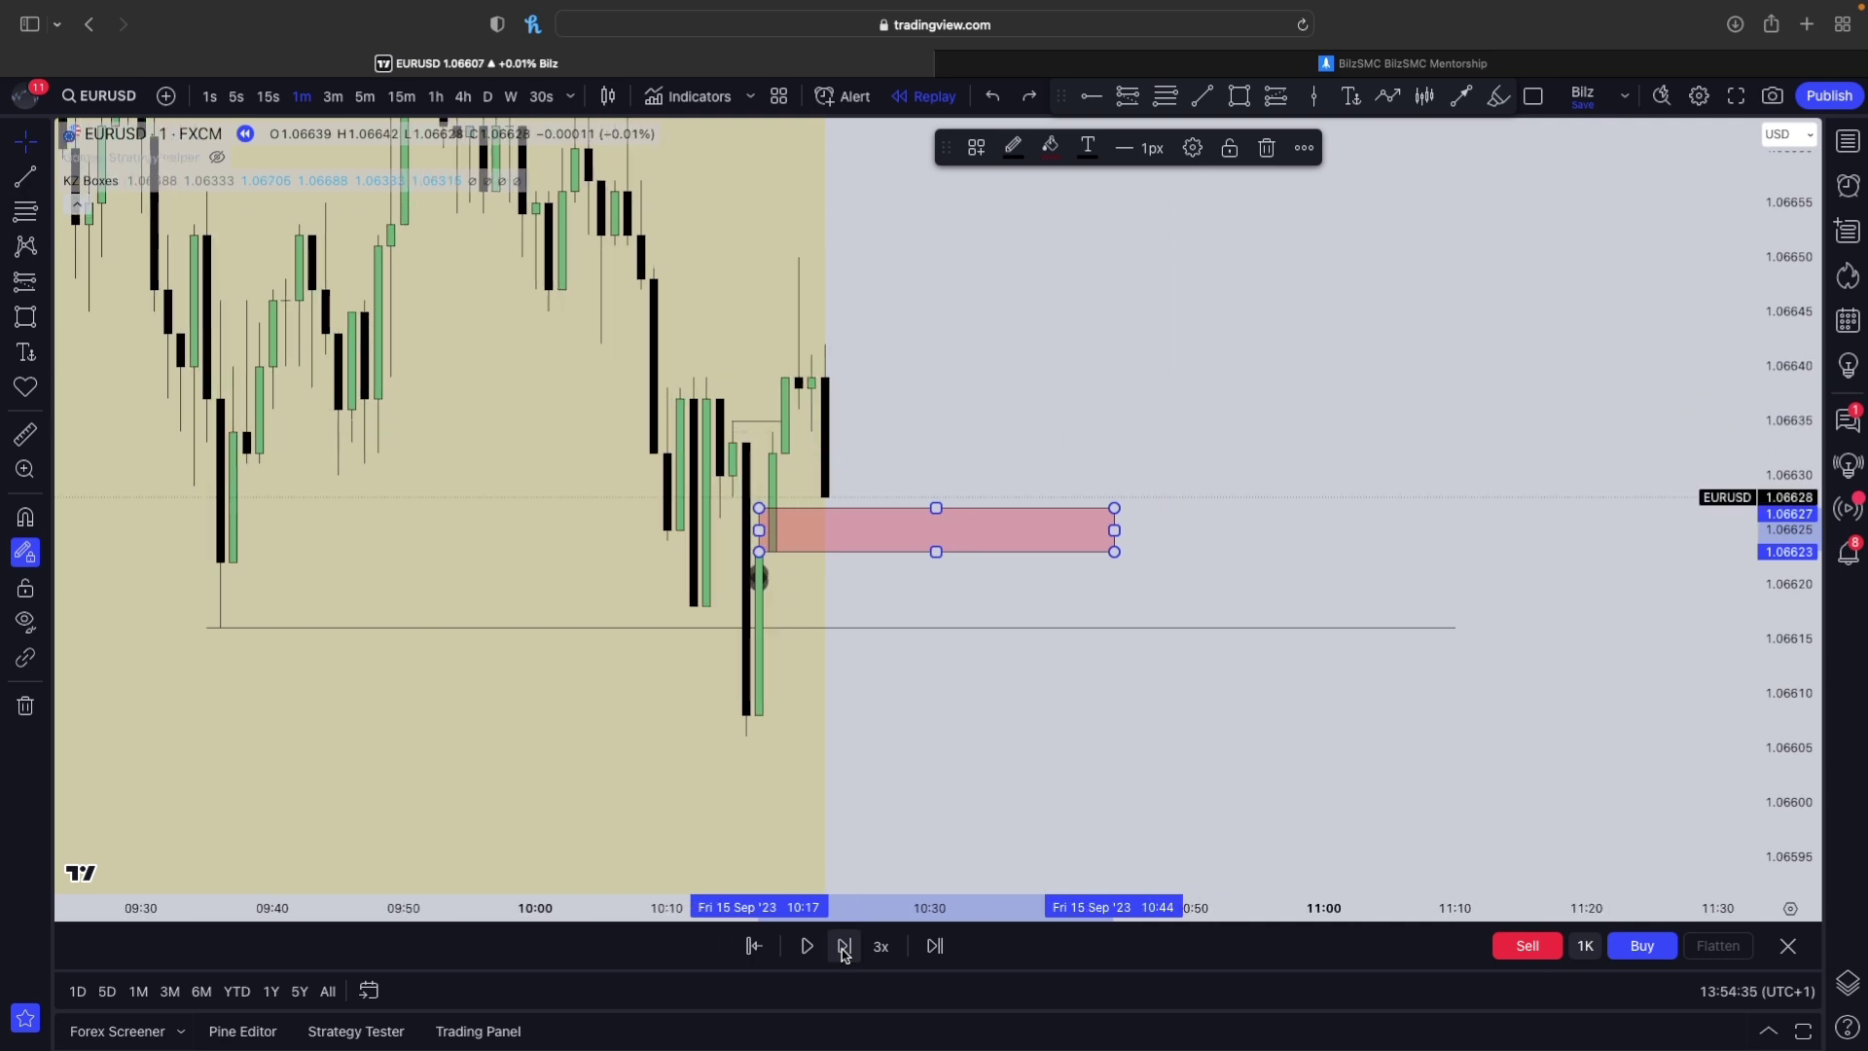
pyautogui.click(843, 946)
pyautogui.click(842, 946)
pyautogui.click(842, 946)
pyautogui.click(842, 946)
pyautogui.click(843, 946)
pyautogui.click(843, 946)
# - Place a long position with entry at 1.06627 on the red box's upper edge, stop at 1.06595 and target at 1.06661
pyautogui.moveTo(1104, 563); pyautogui.dragTo(1147, 664)
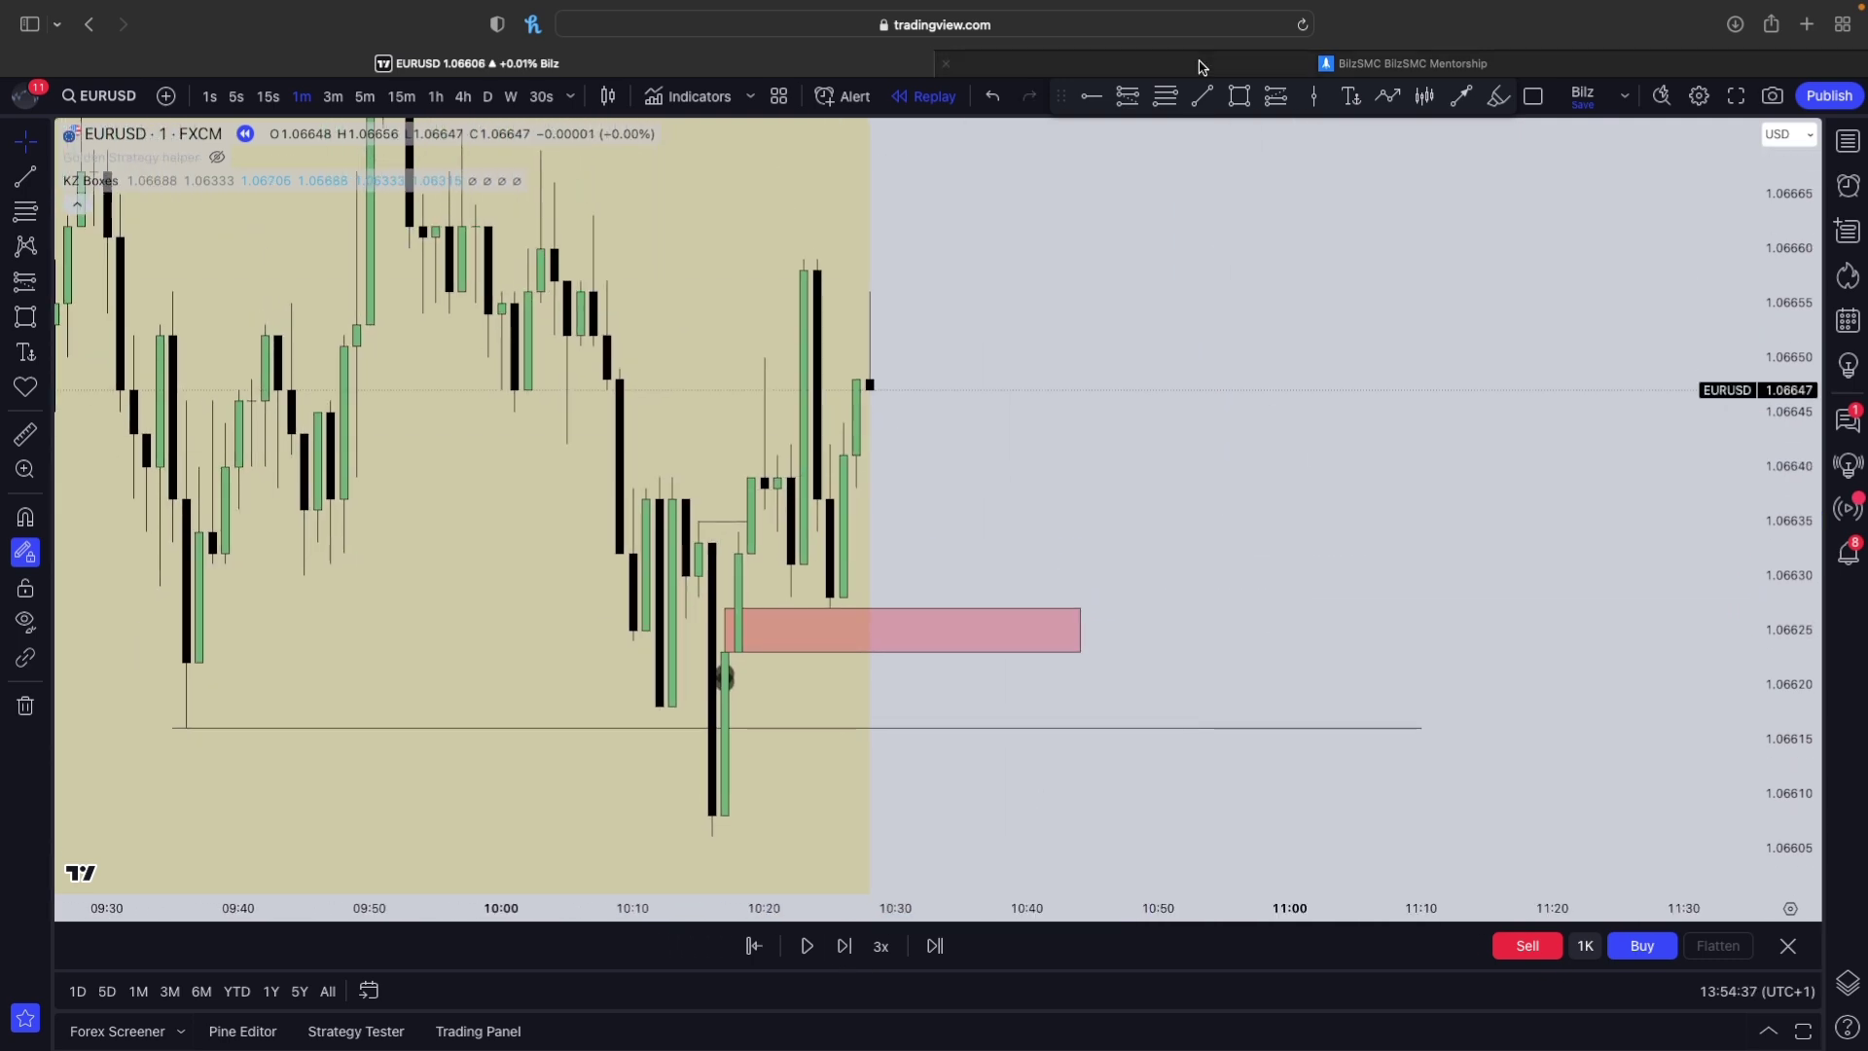
pyautogui.click(827, 608)
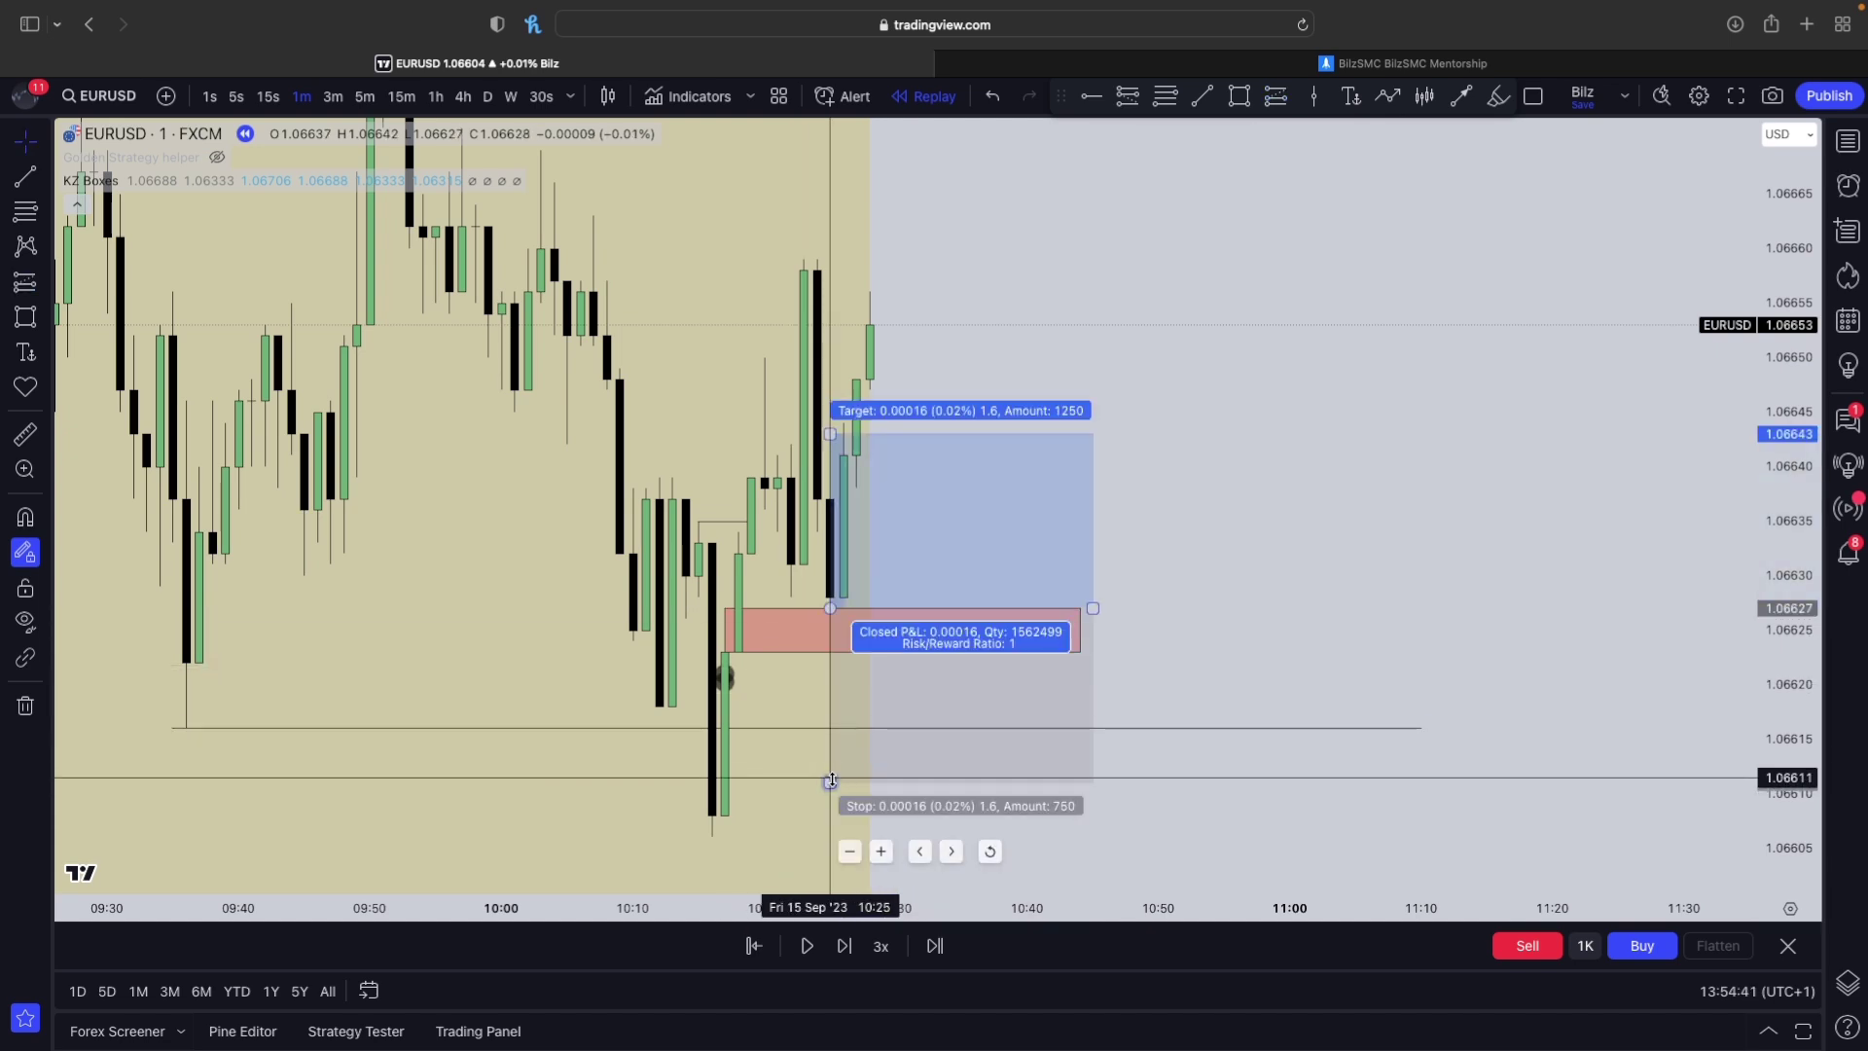
pyautogui.moveTo(835, 788); pyautogui.dragTo(832, 817)
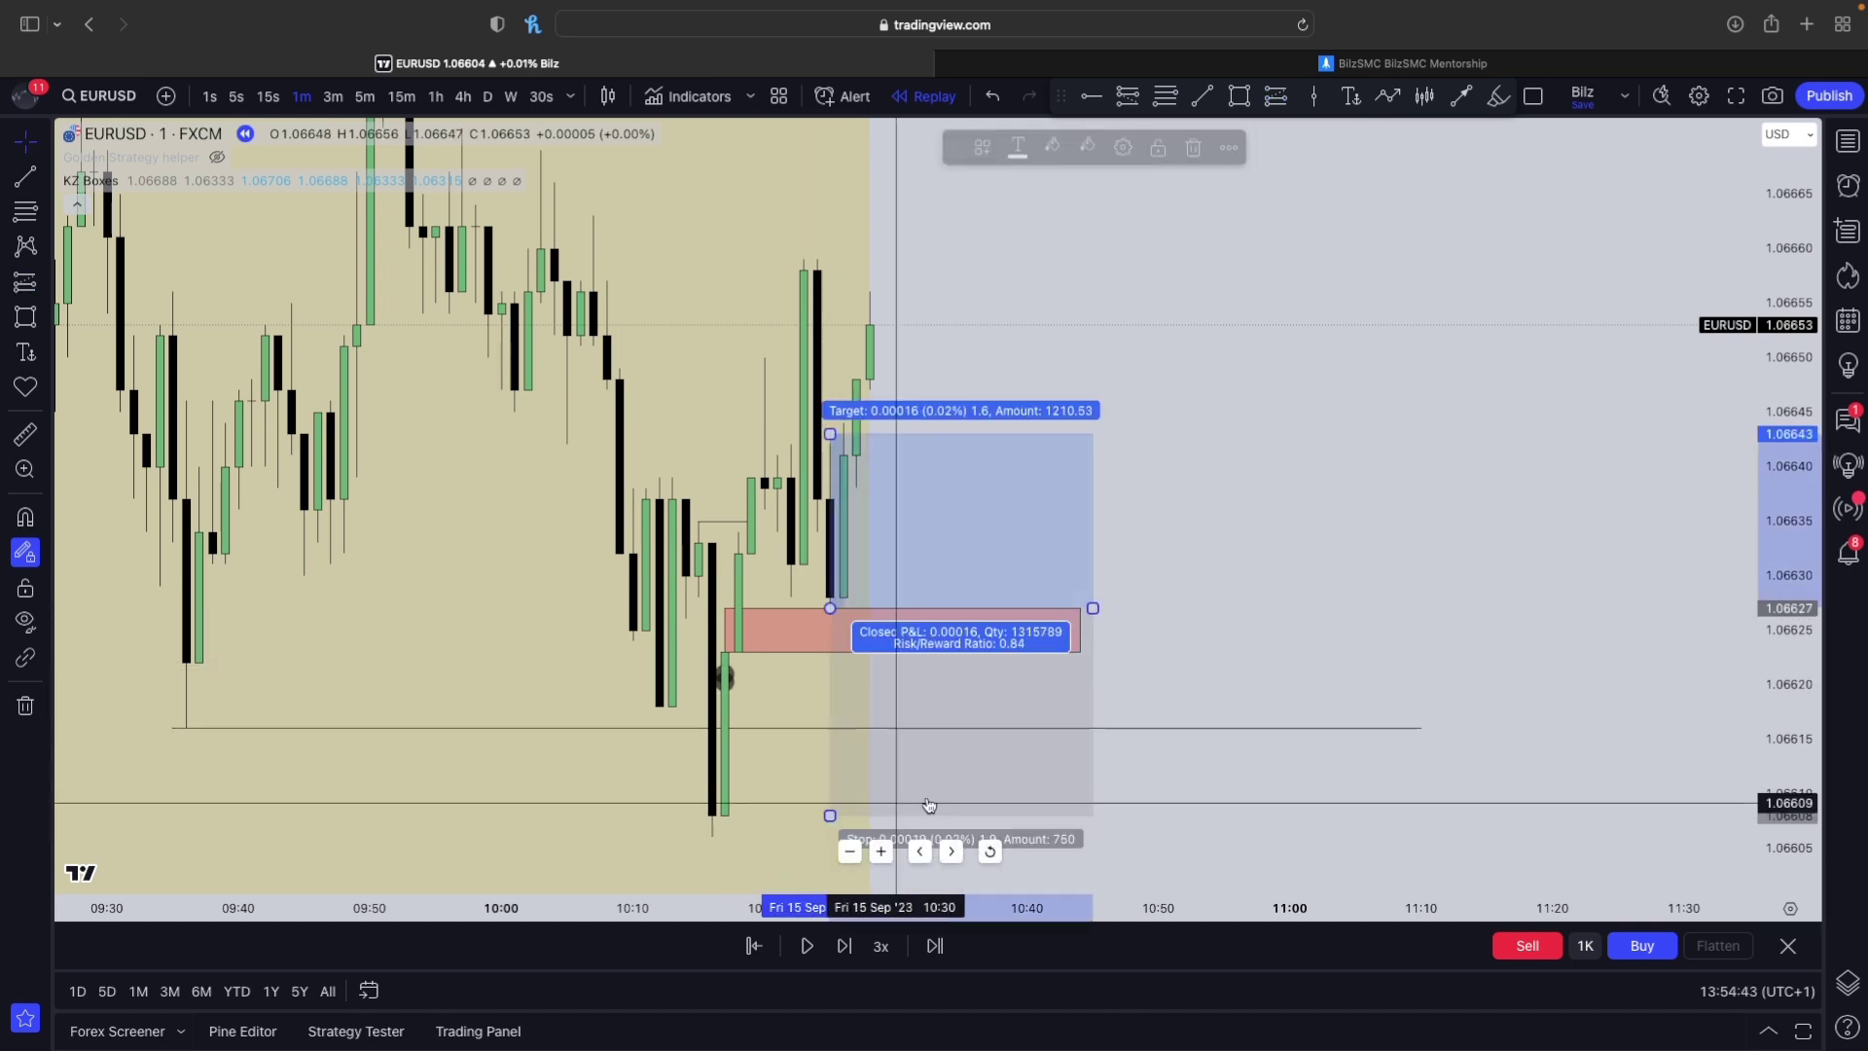
pyautogui.moveTo(1787, 689); pyautogui.dragTo(1786, 866)
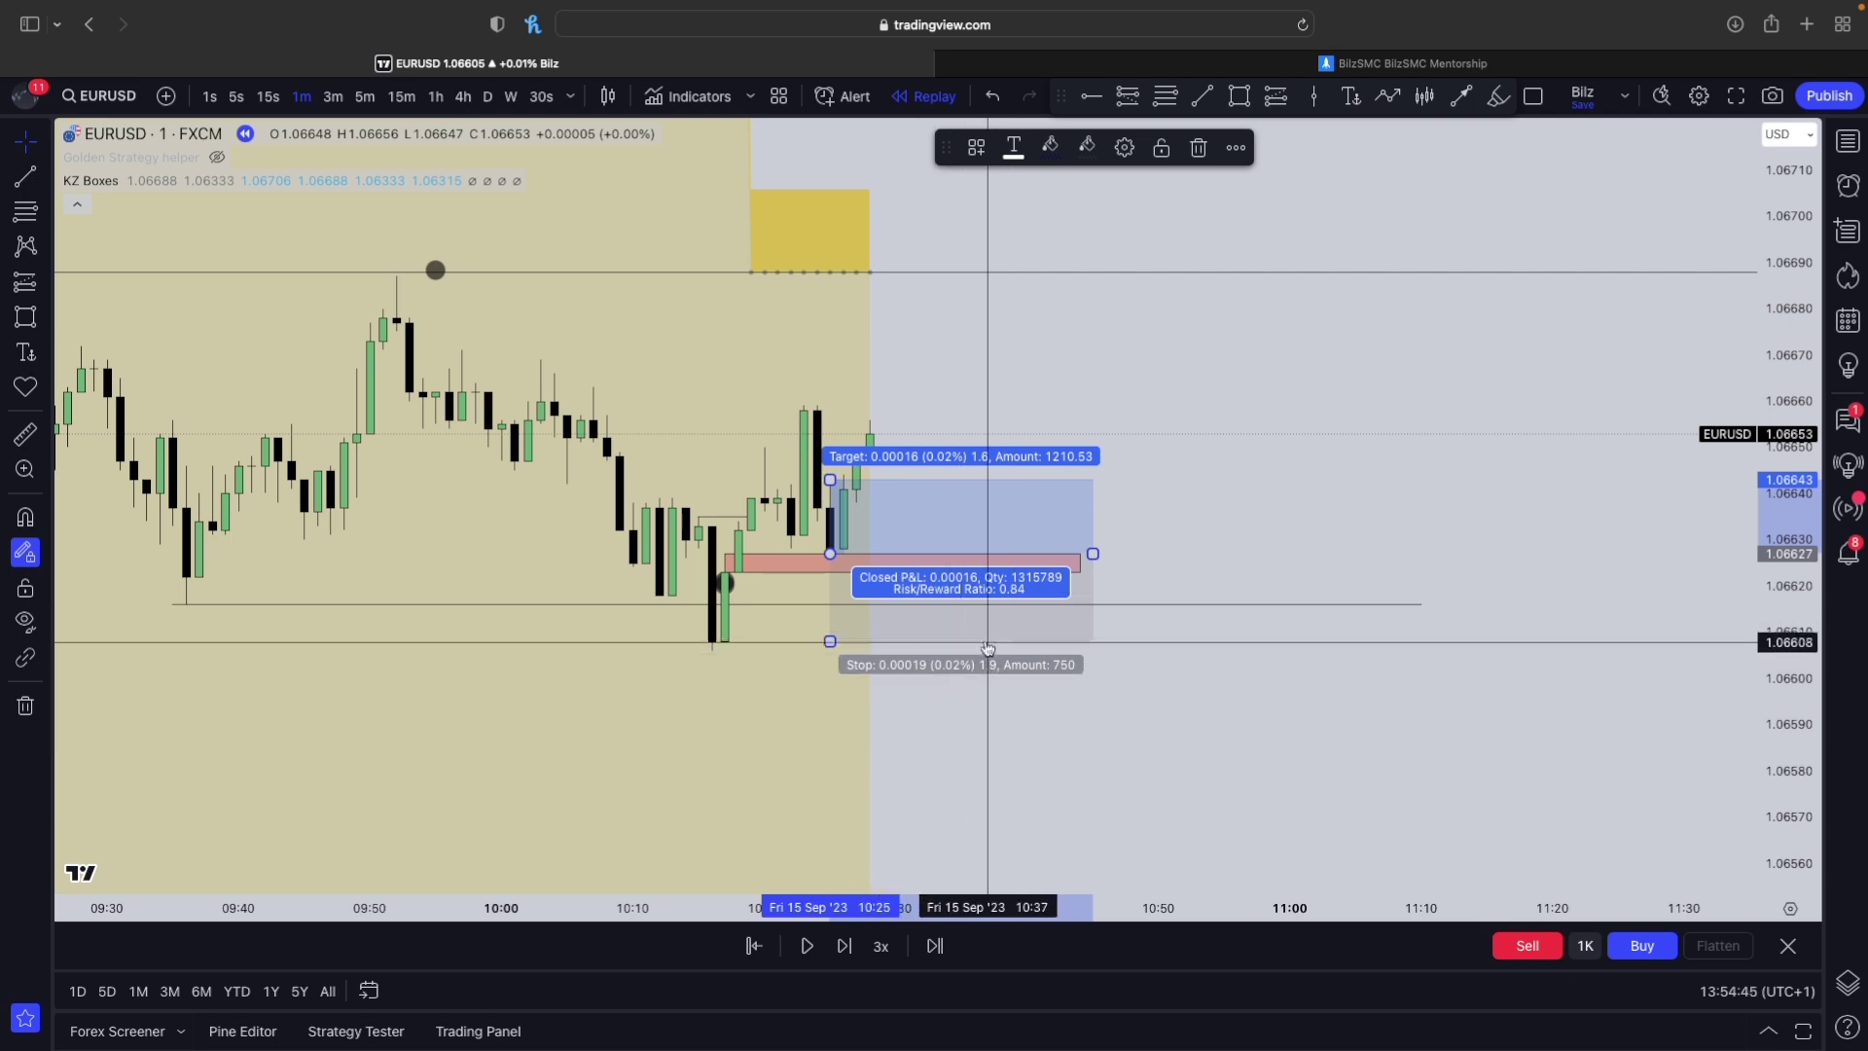
pyautogui.moveTo(830, 641); pyautogui.dragTo(831, 701)
pyautogui.scroll(-5, 1189, 472)
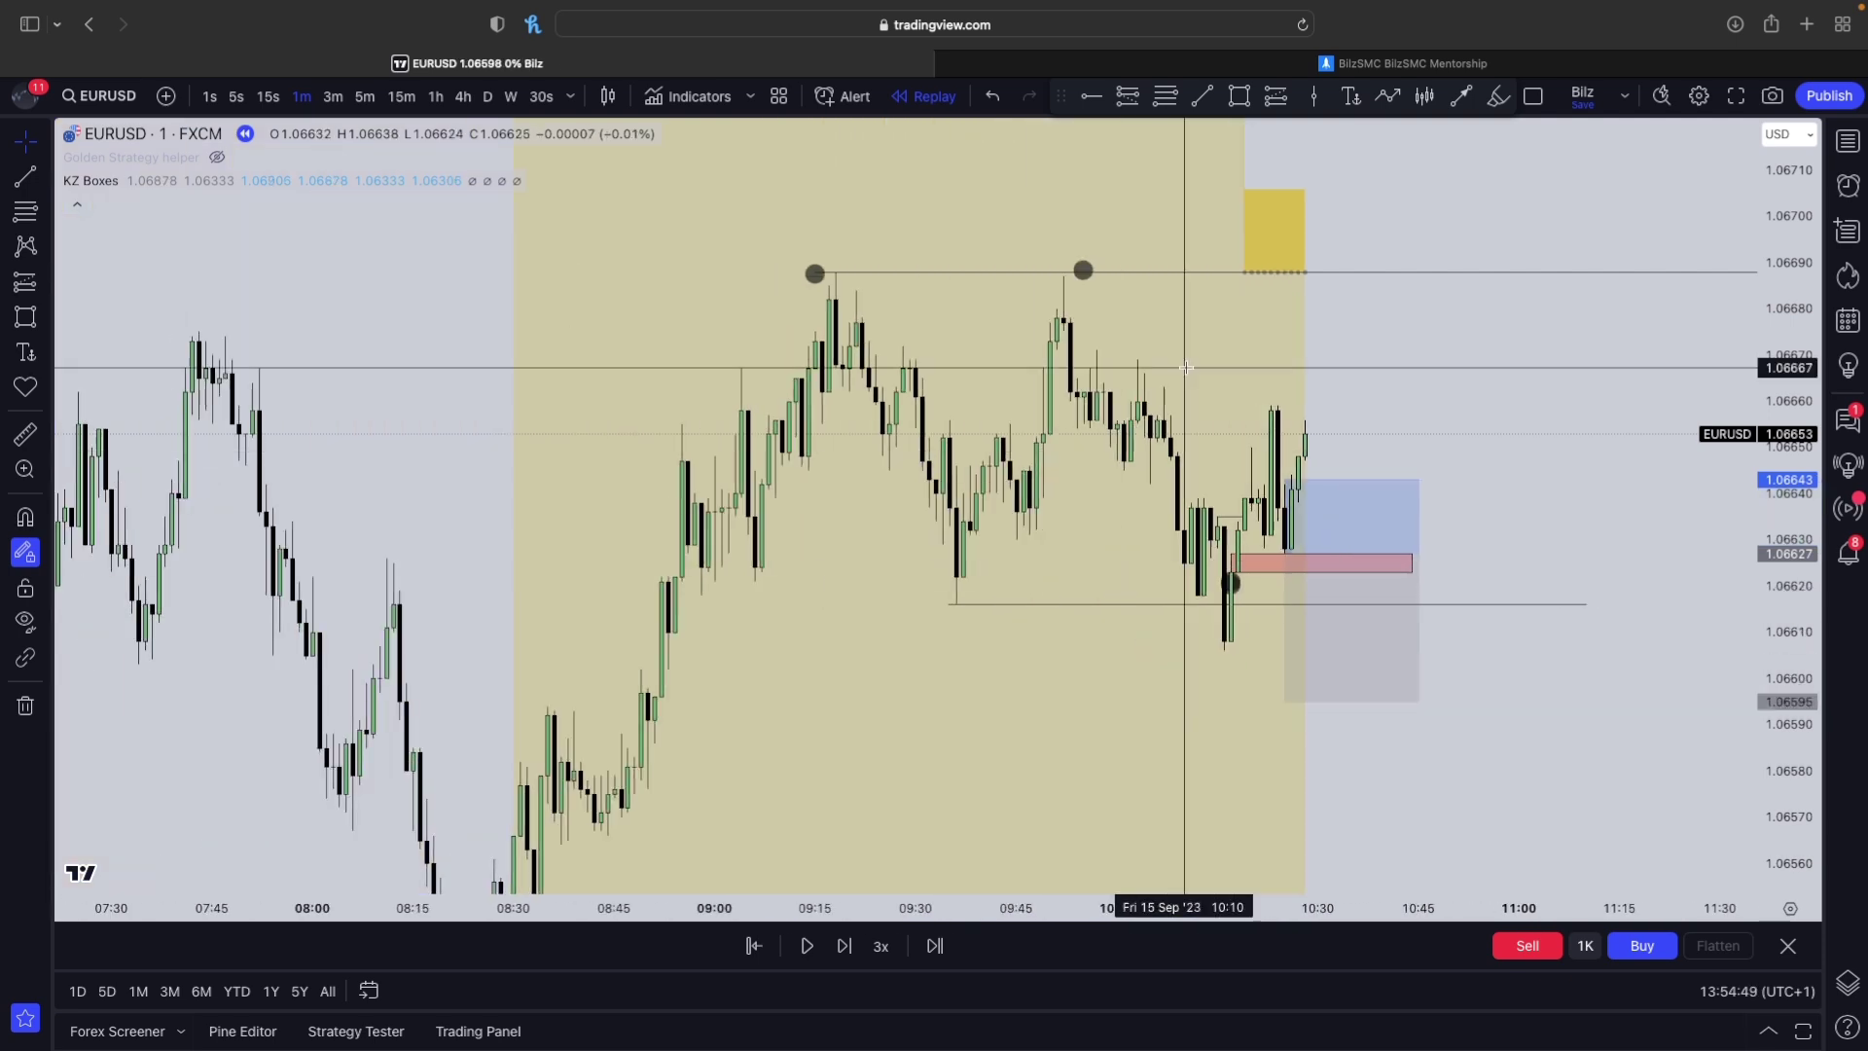
pyautogui.moveTo(1292, 477); pyautogui.dragTo(1290, 396)
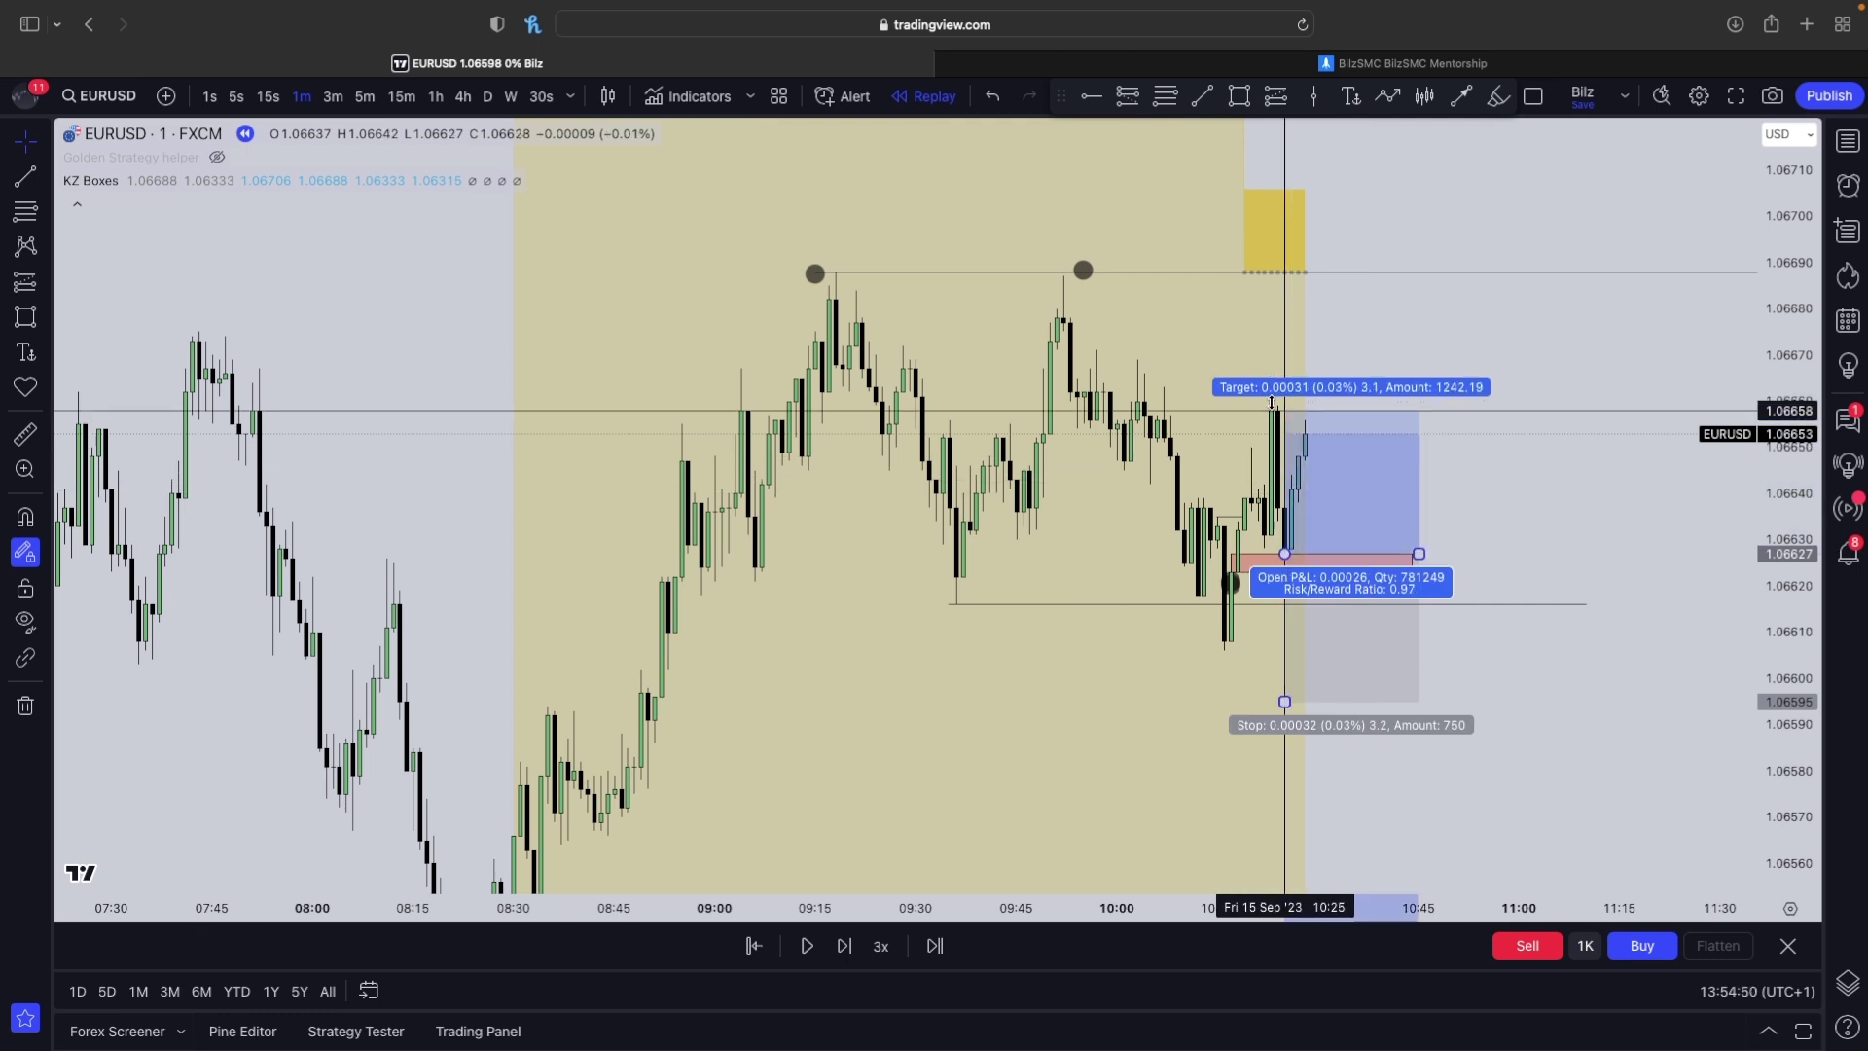
# - Advance the replay to about 10:38 and raise the long position's target to 1.06690 at the equal highs
pyautogui.click(839, 944)
pyautogui.click(839, 943)
pyautogui.click(839, 944)
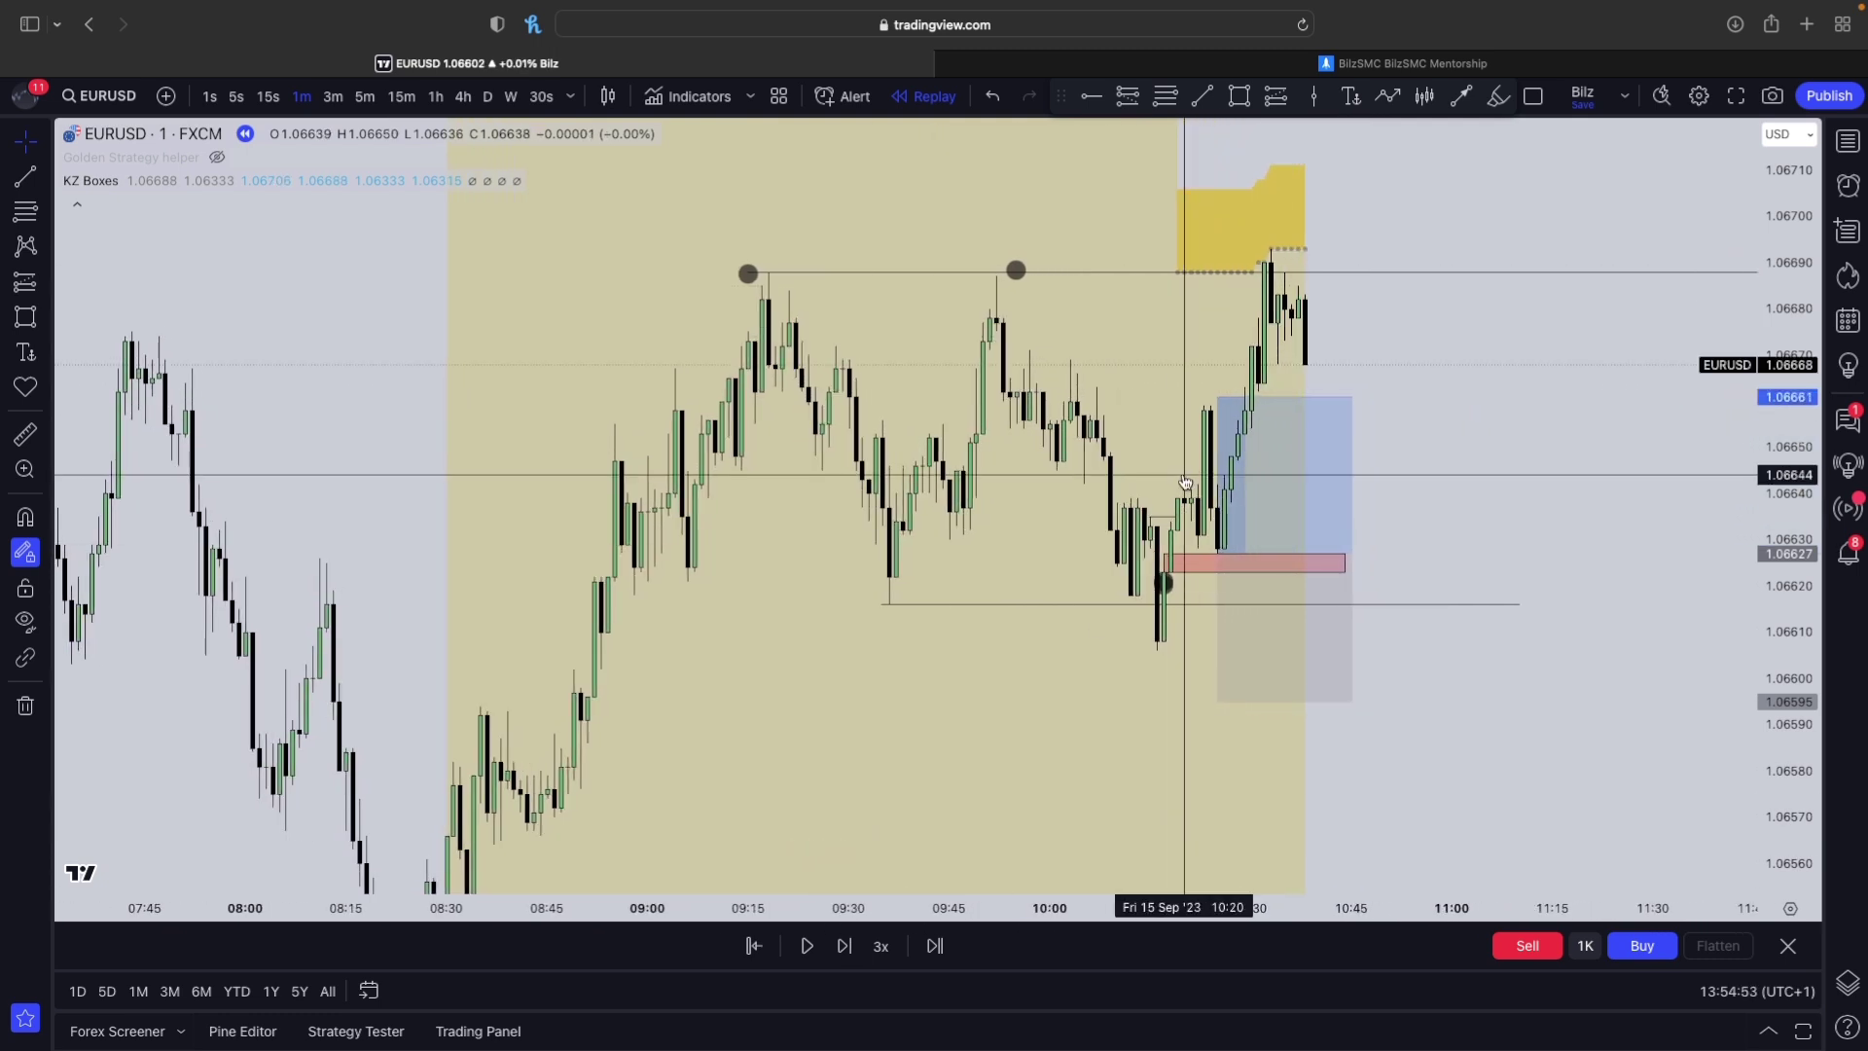
pyautogui.moveTo(1285, 397); pyautogui.dragTo(1285, 263)
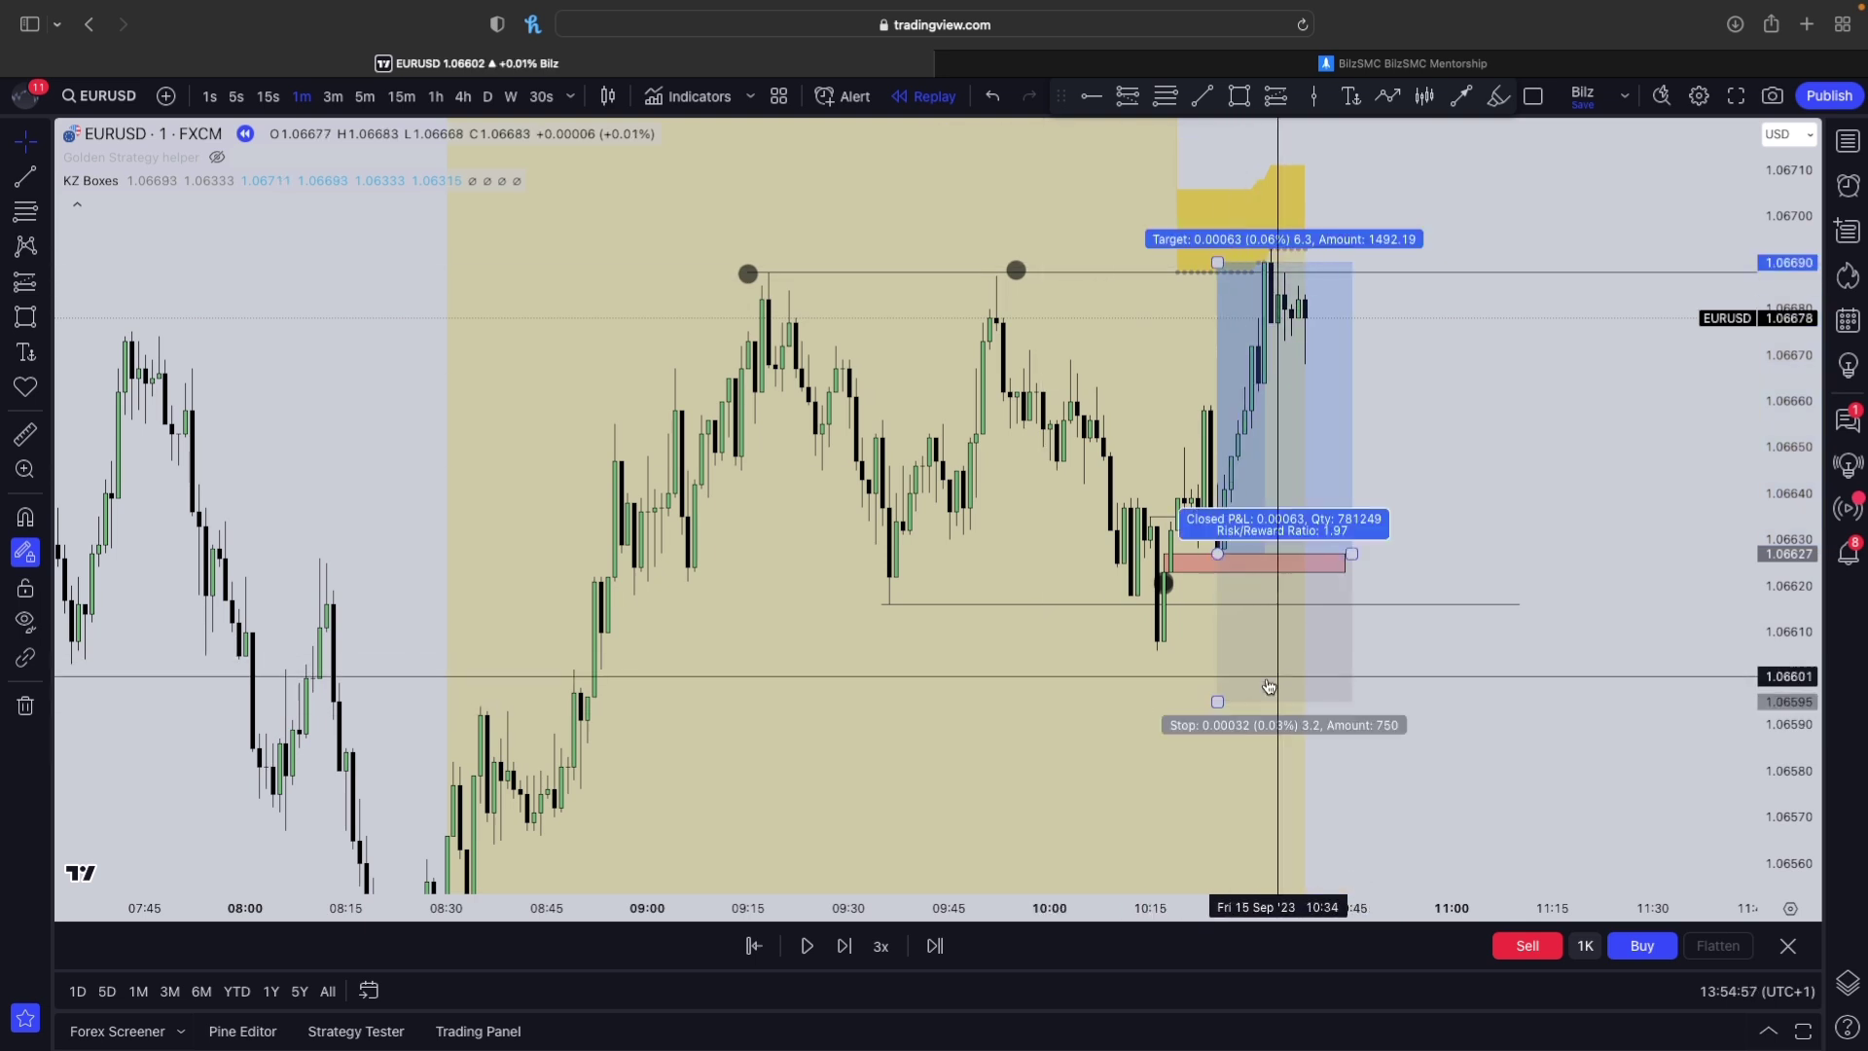
pyautogui.scroll(-2, 1070, 534)
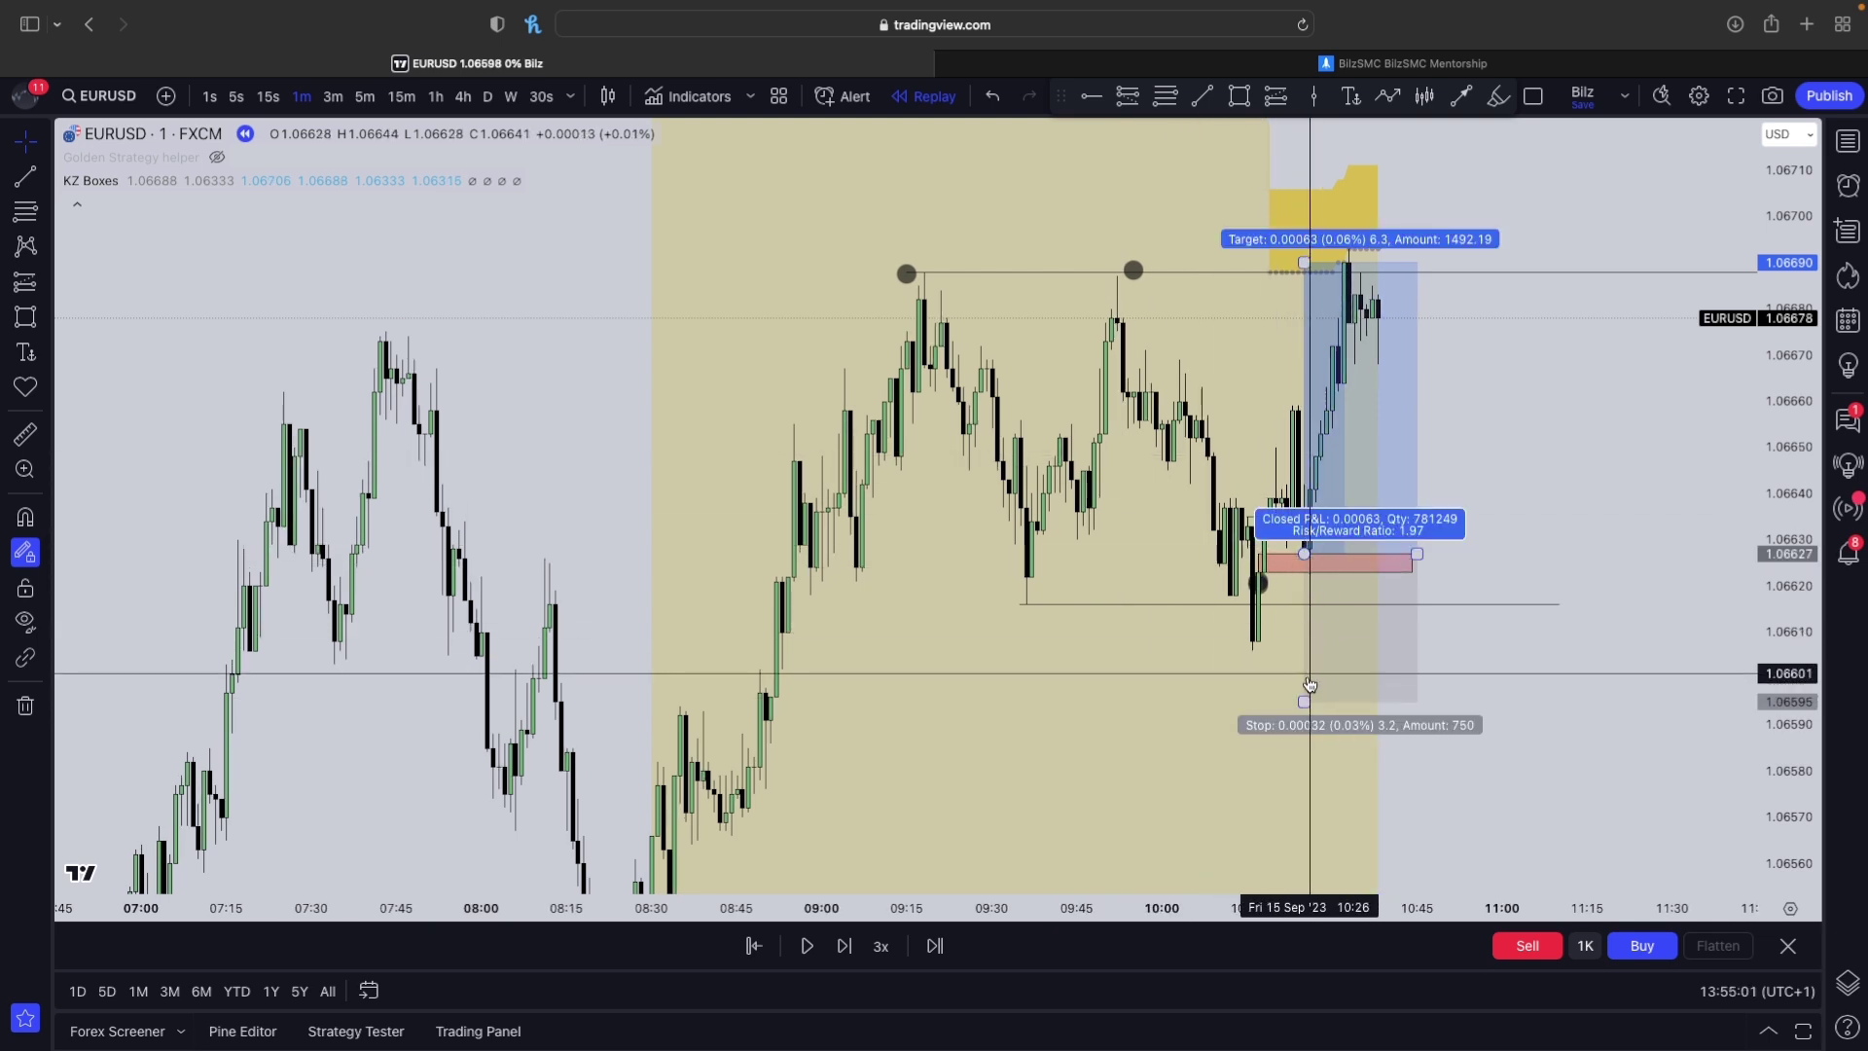
pyautogui.click(1305, 697)
pyautogui.click(1449, 674)
# - Switch to the 5-minute timeframe and restart the replay at about 15:25 on 14 September 2023
pyautogui.scroll(-4, 1105, 447)
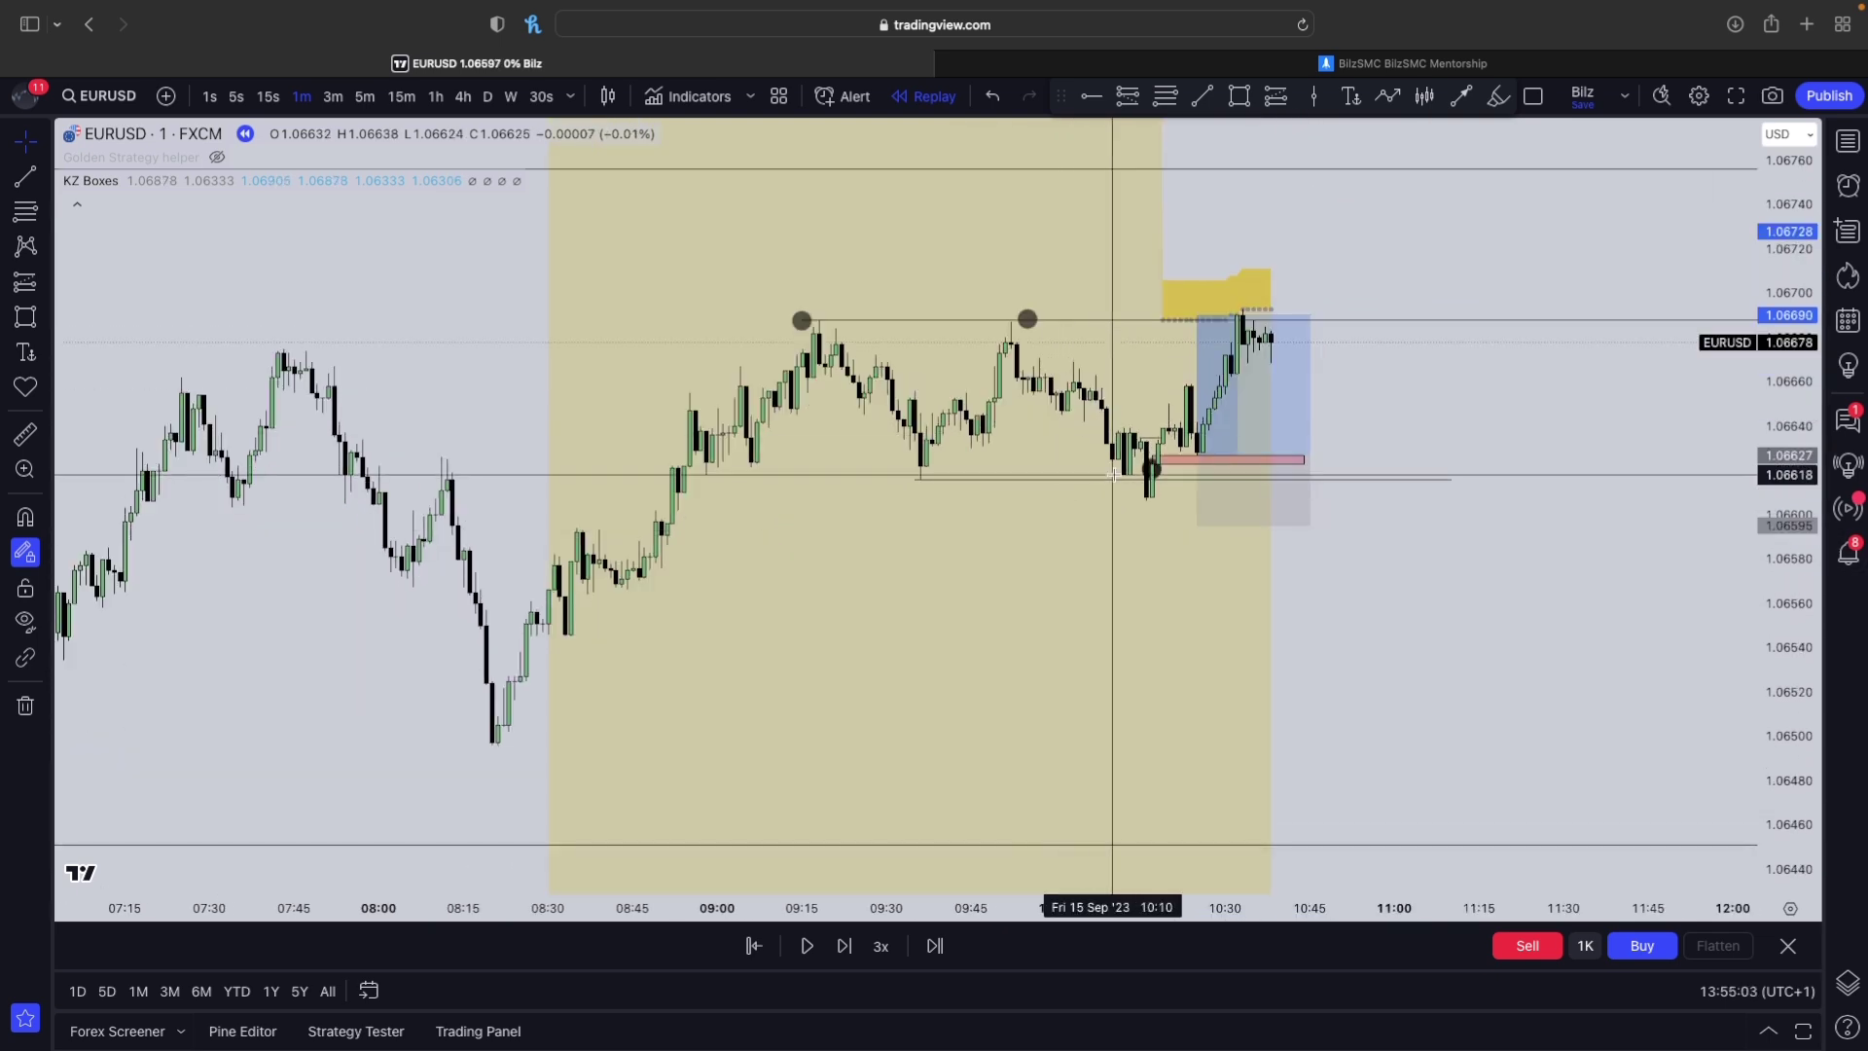
pyautogui.scroll(-3, 966, 404)
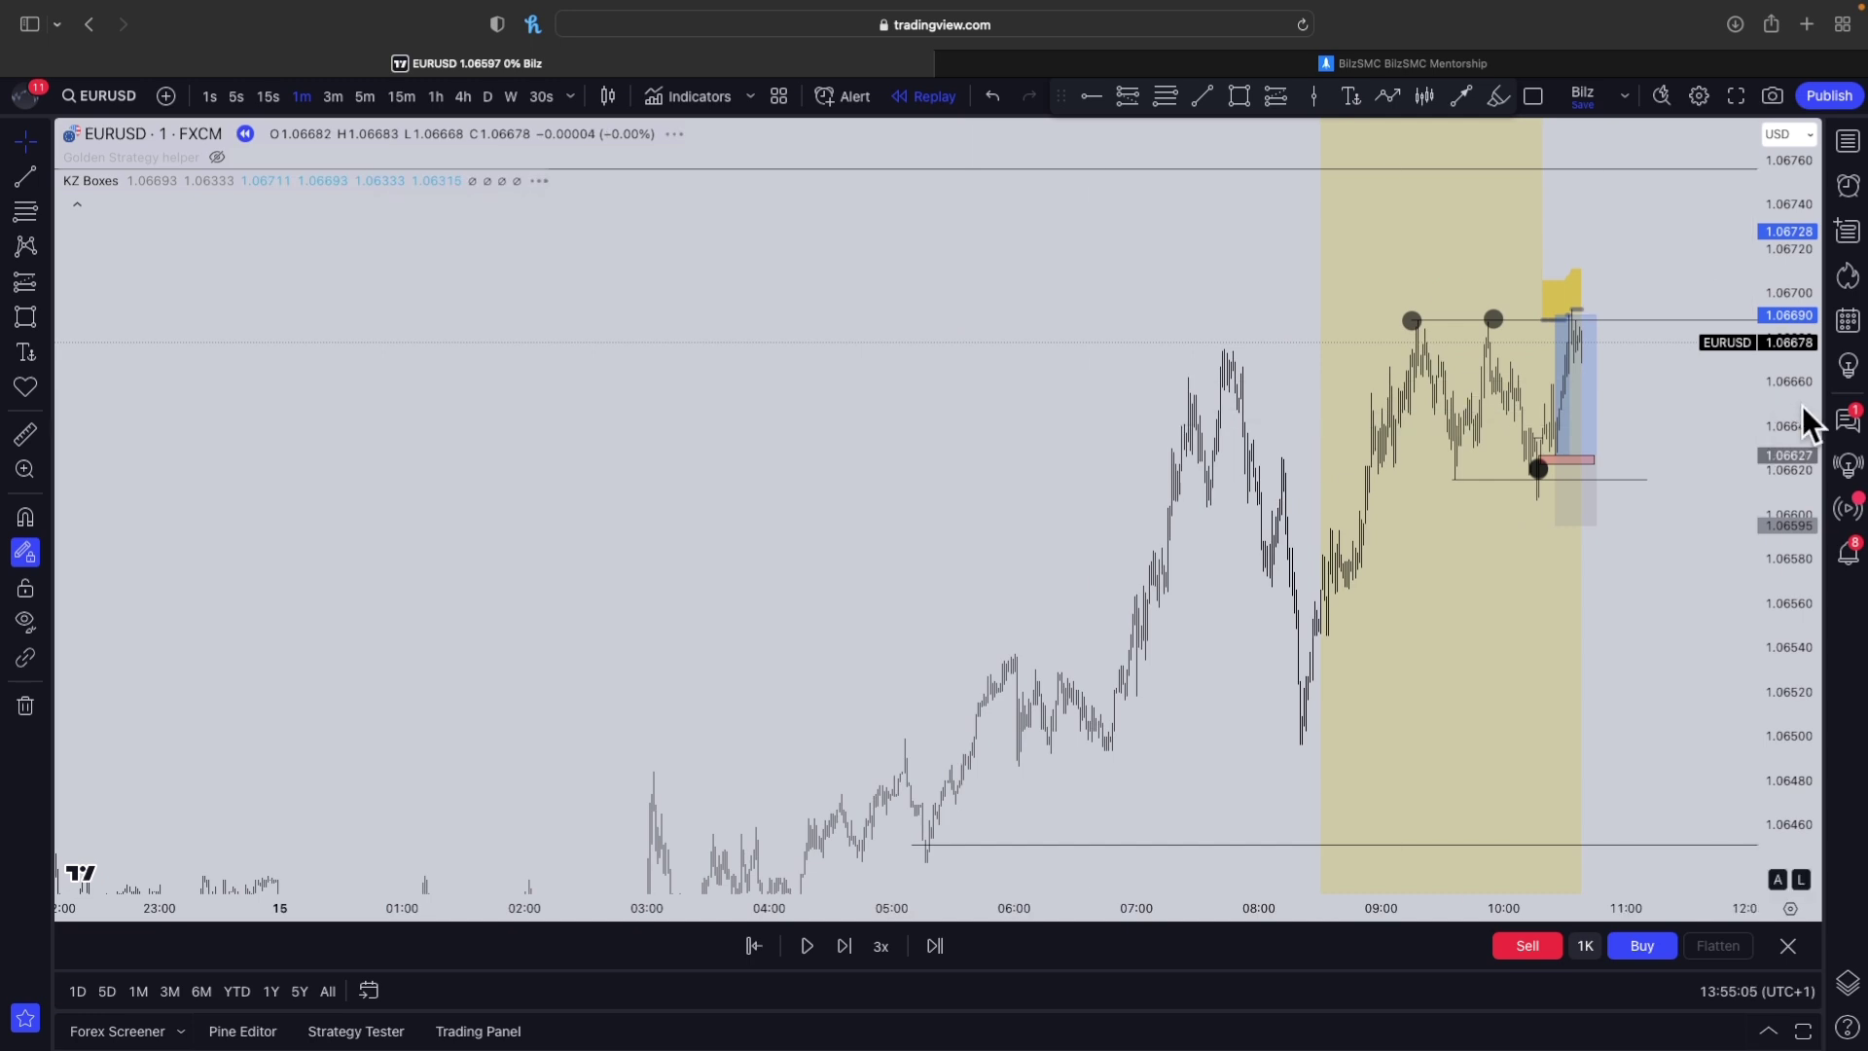
pyautogui.hscroll(-10, 1075, 672)
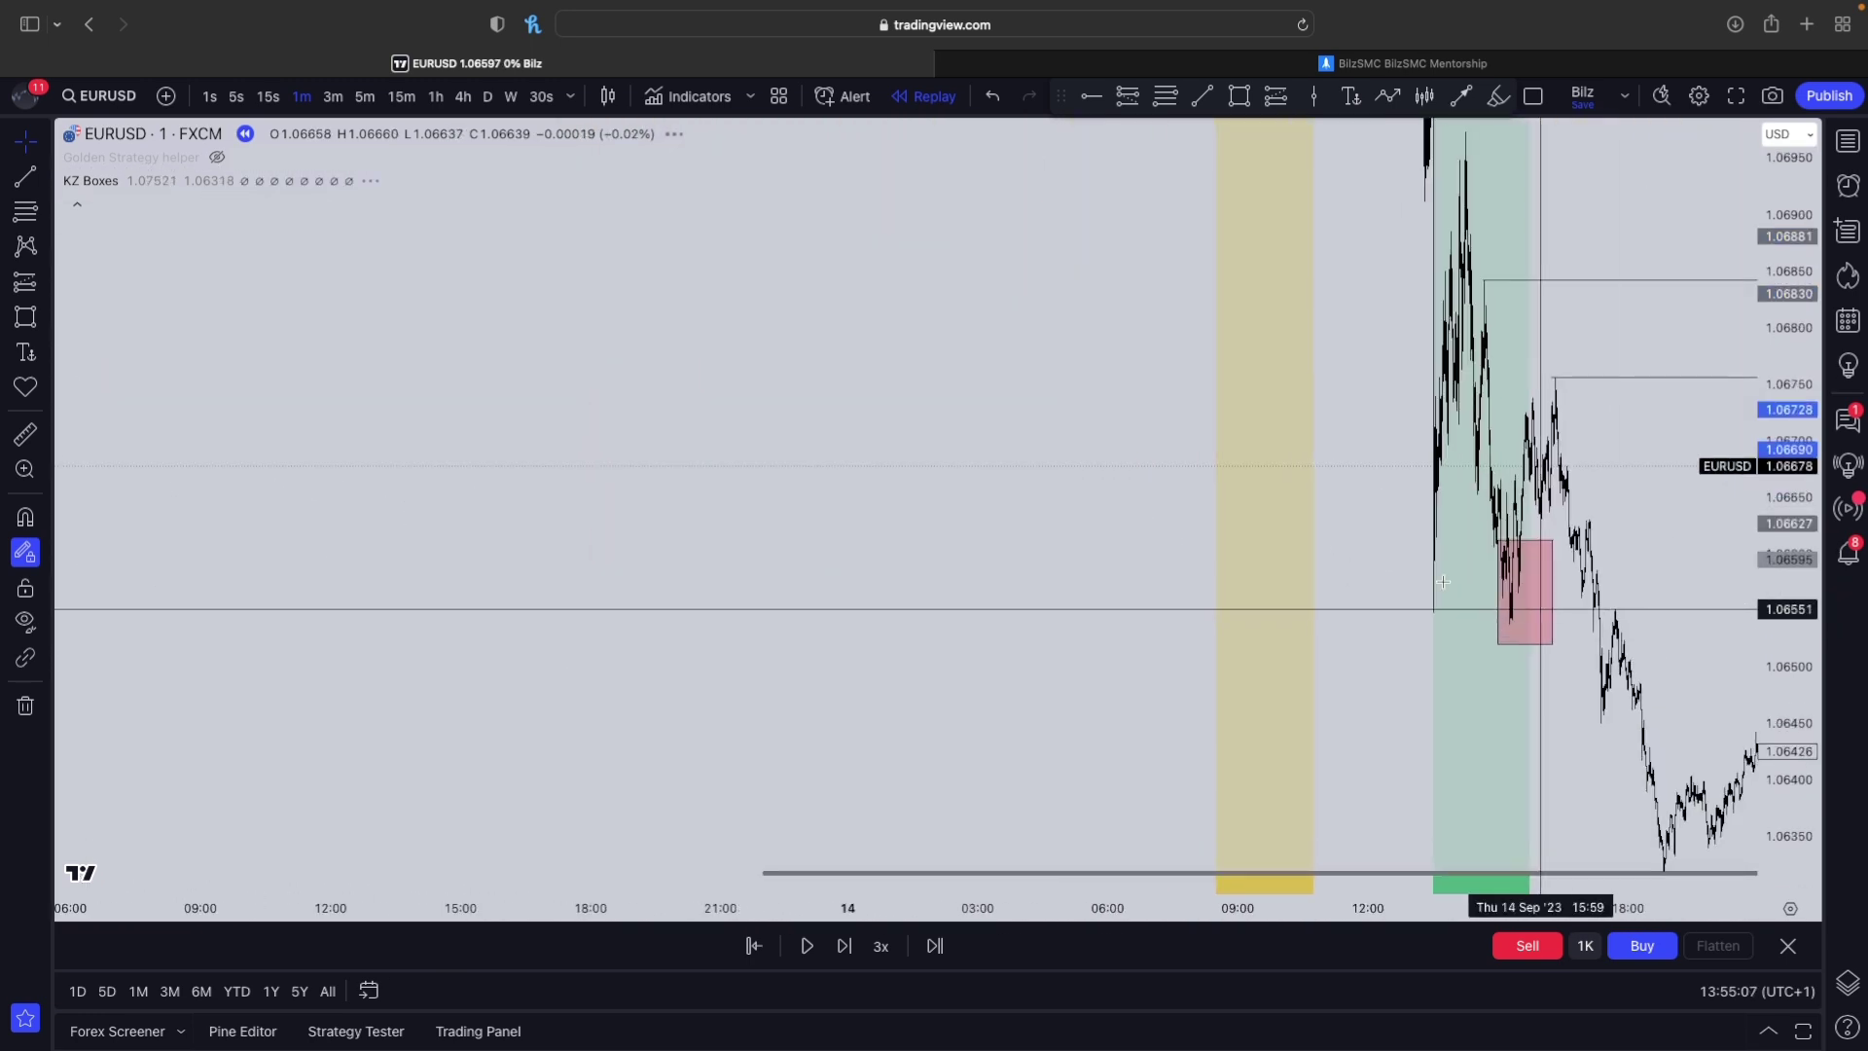
pyautogui.scroll(5, 1443, 581)
pyautogui.click(751, 946)
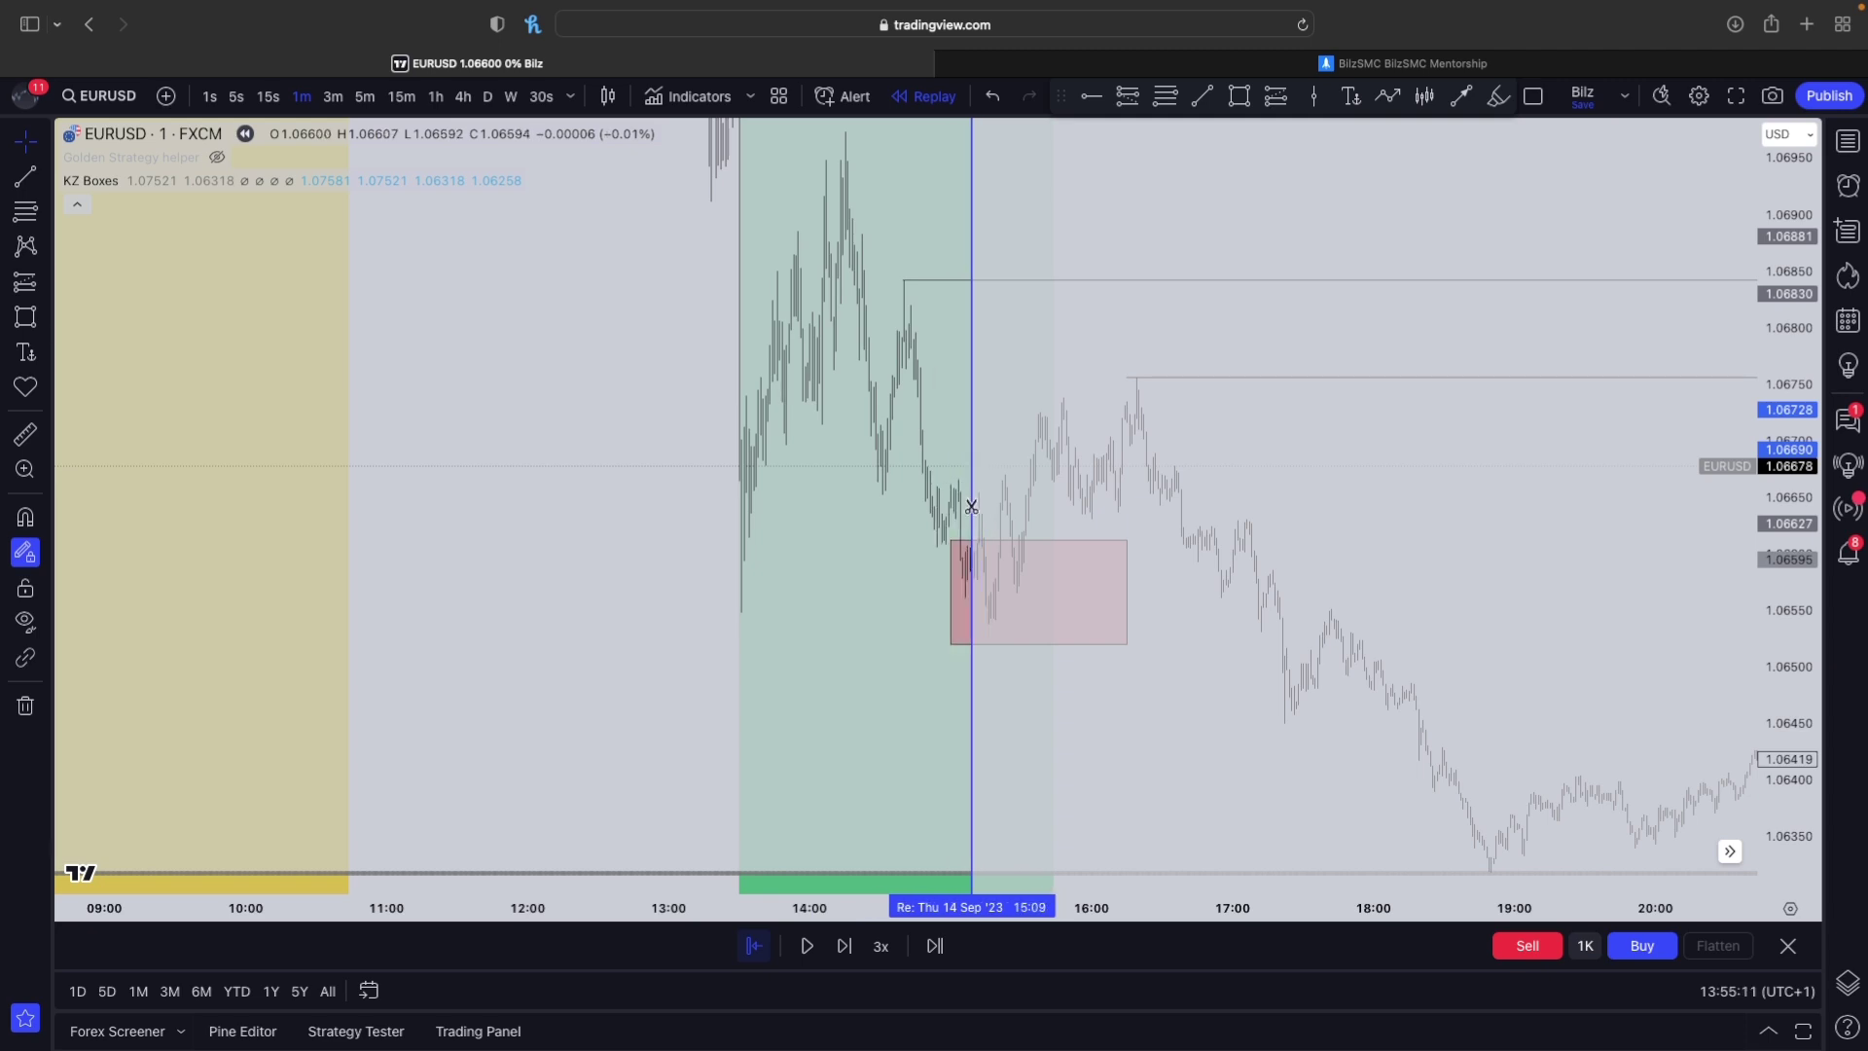
pyautogui.press('5')
pyautogui.press('Return')
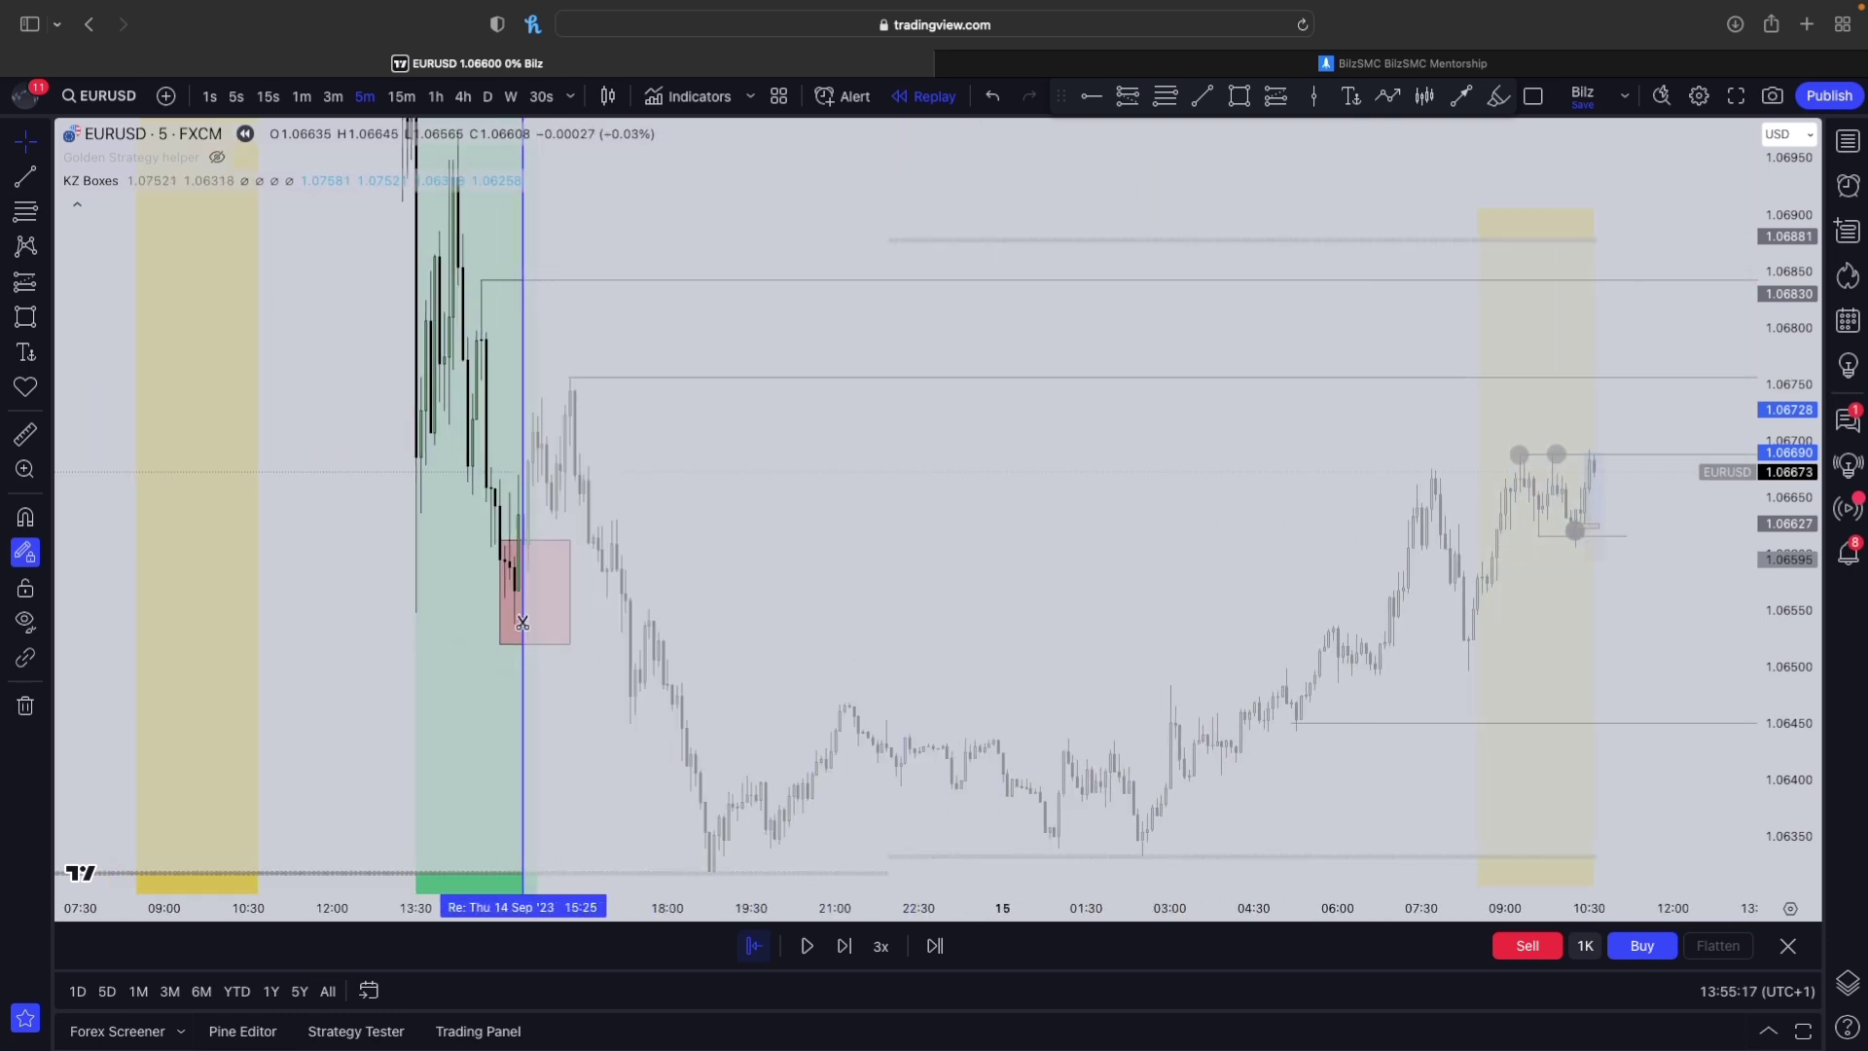
pyautogui.click(526, 625)
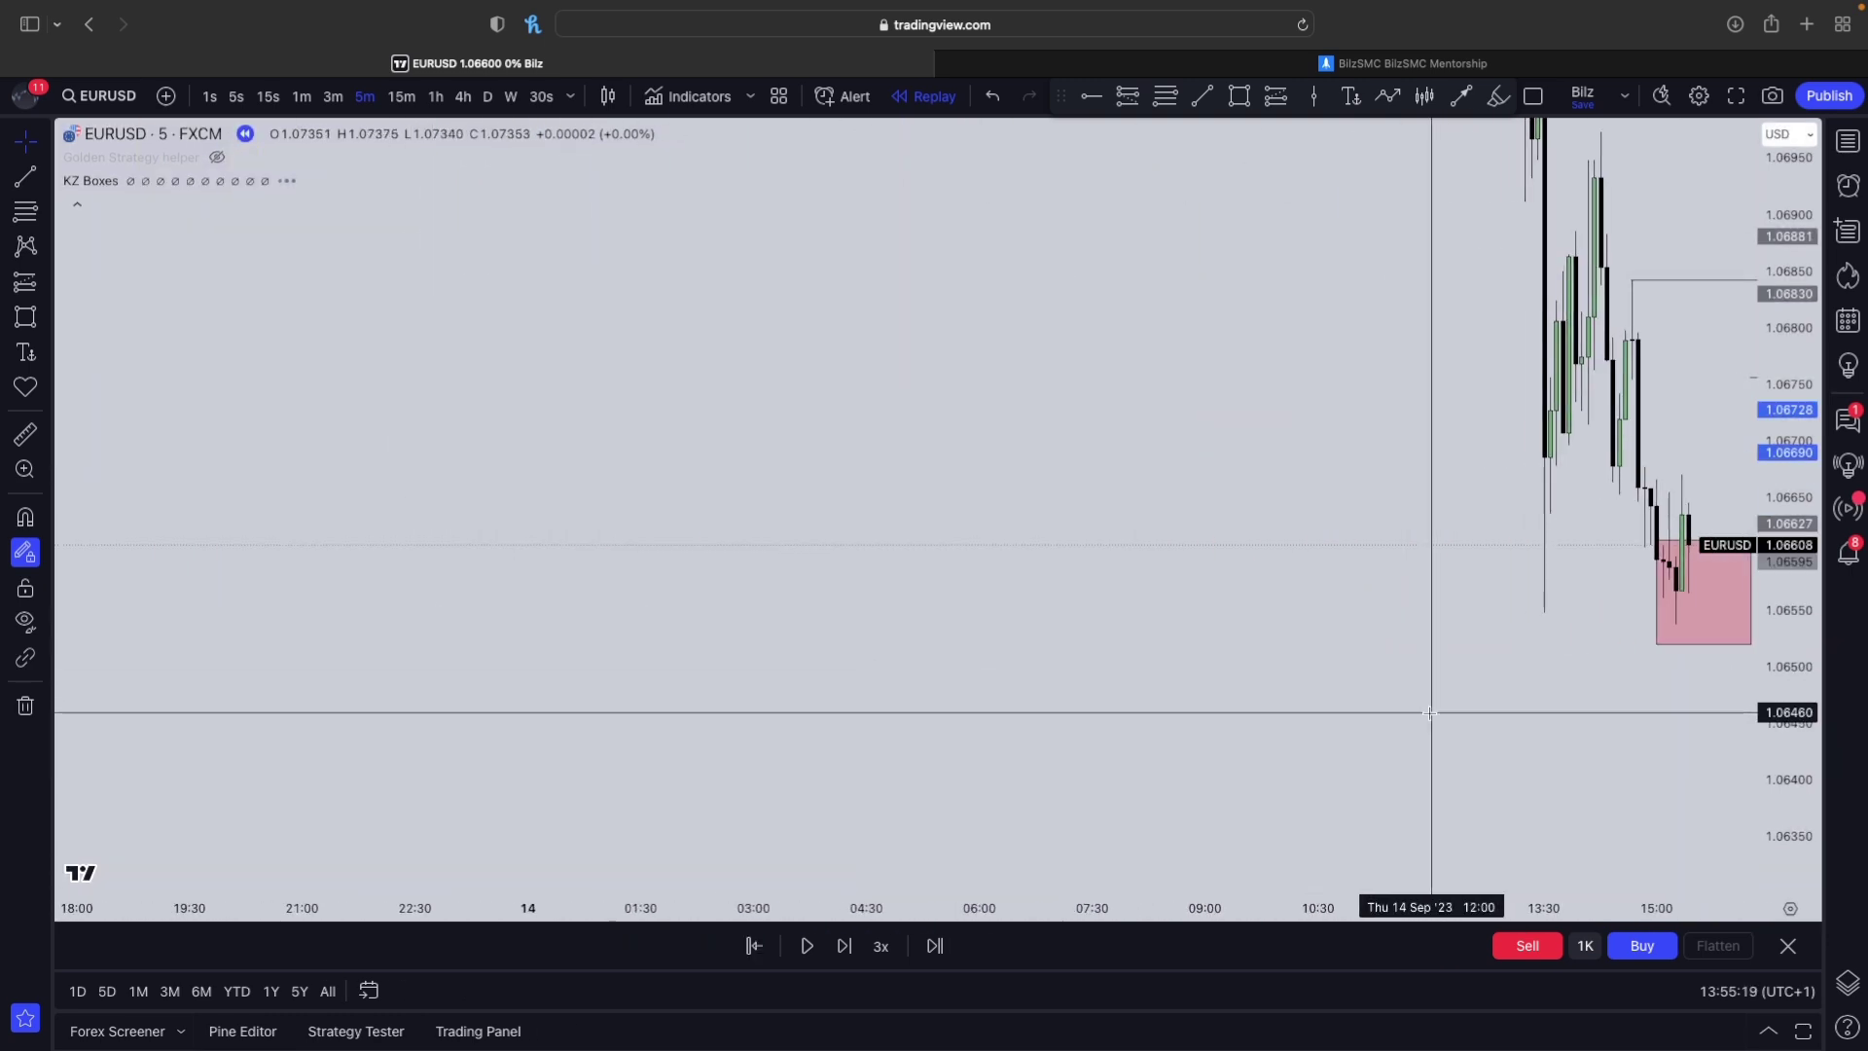
# - Delete the red box at the green killzone's lows and restart the replay from about 15:05 on 14 September
pyautogui.moveTo(1566, 720); pyautogui.dragTo(1030, 663)
pyautogui.click(1158, 569)
pyautogui.press('BackSpace')
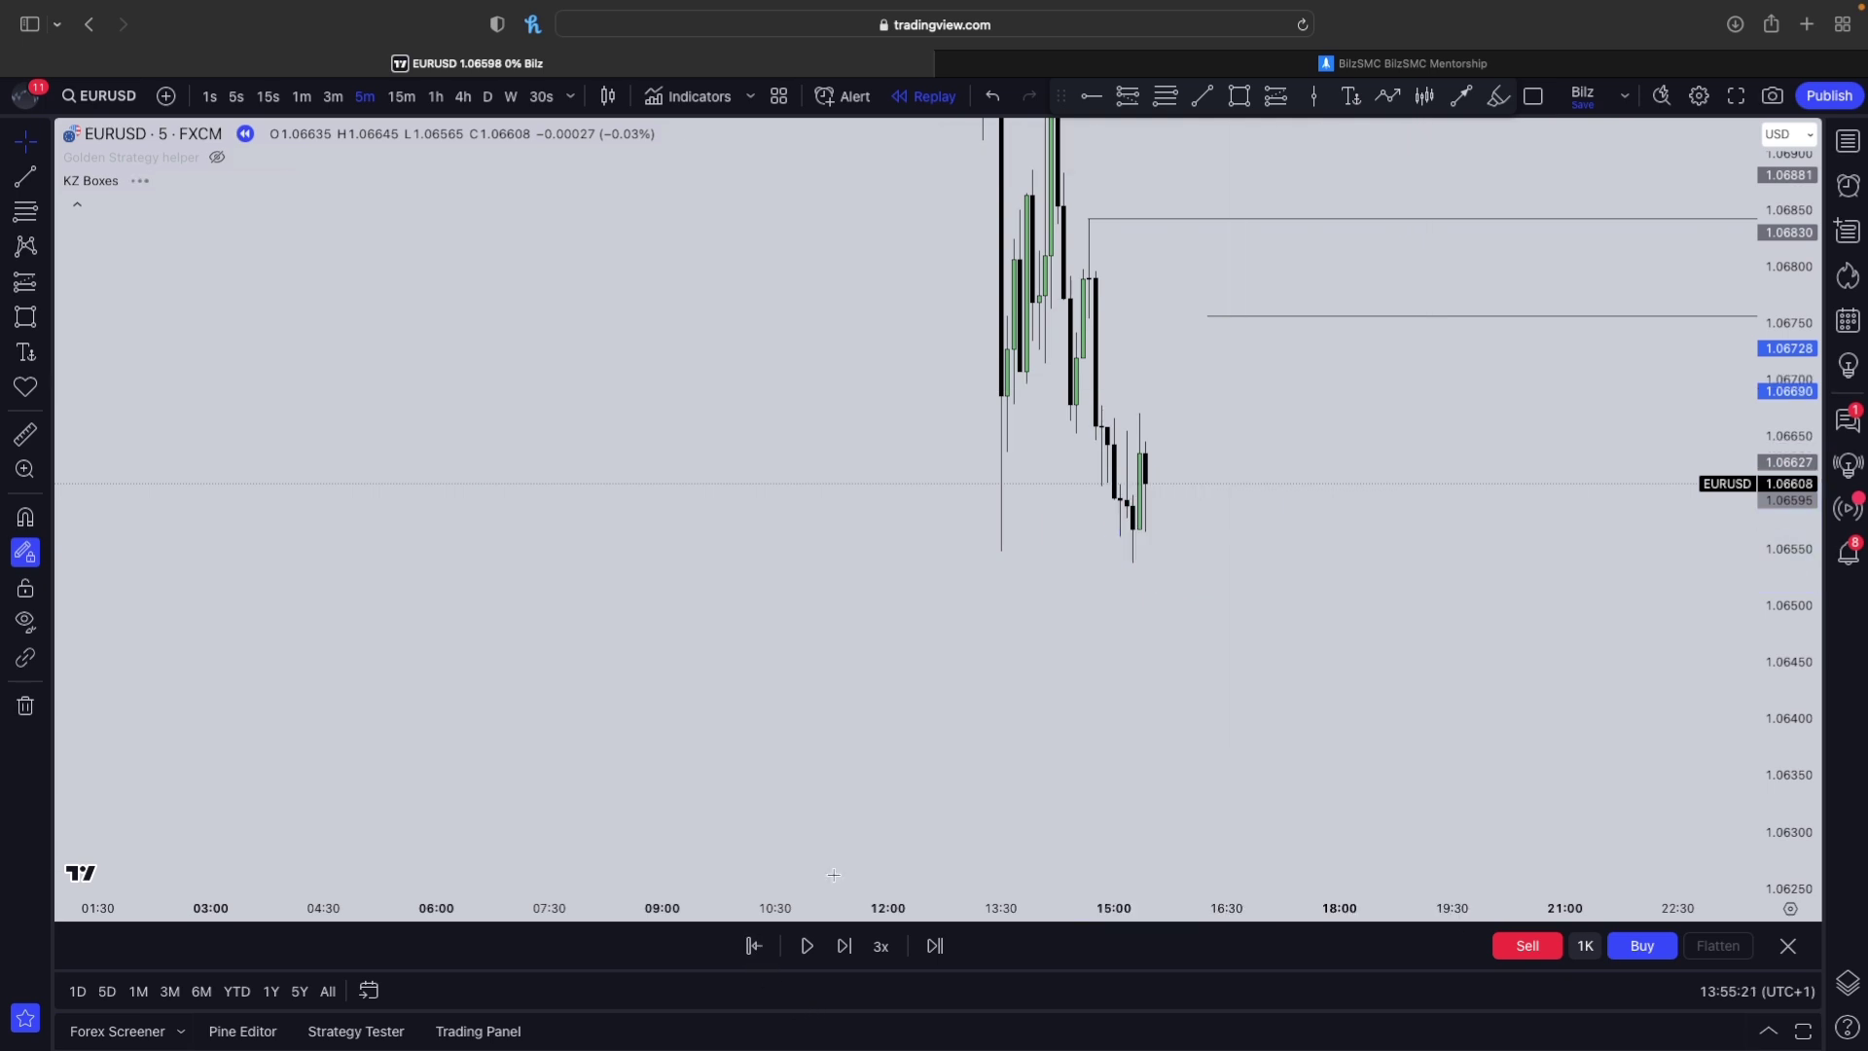
pyautogui.click(755, 946)
pyautogui.click(1126, 517)
pyautogui.moveTo(1668, 489); pyautogui.dragTo(886, 491)
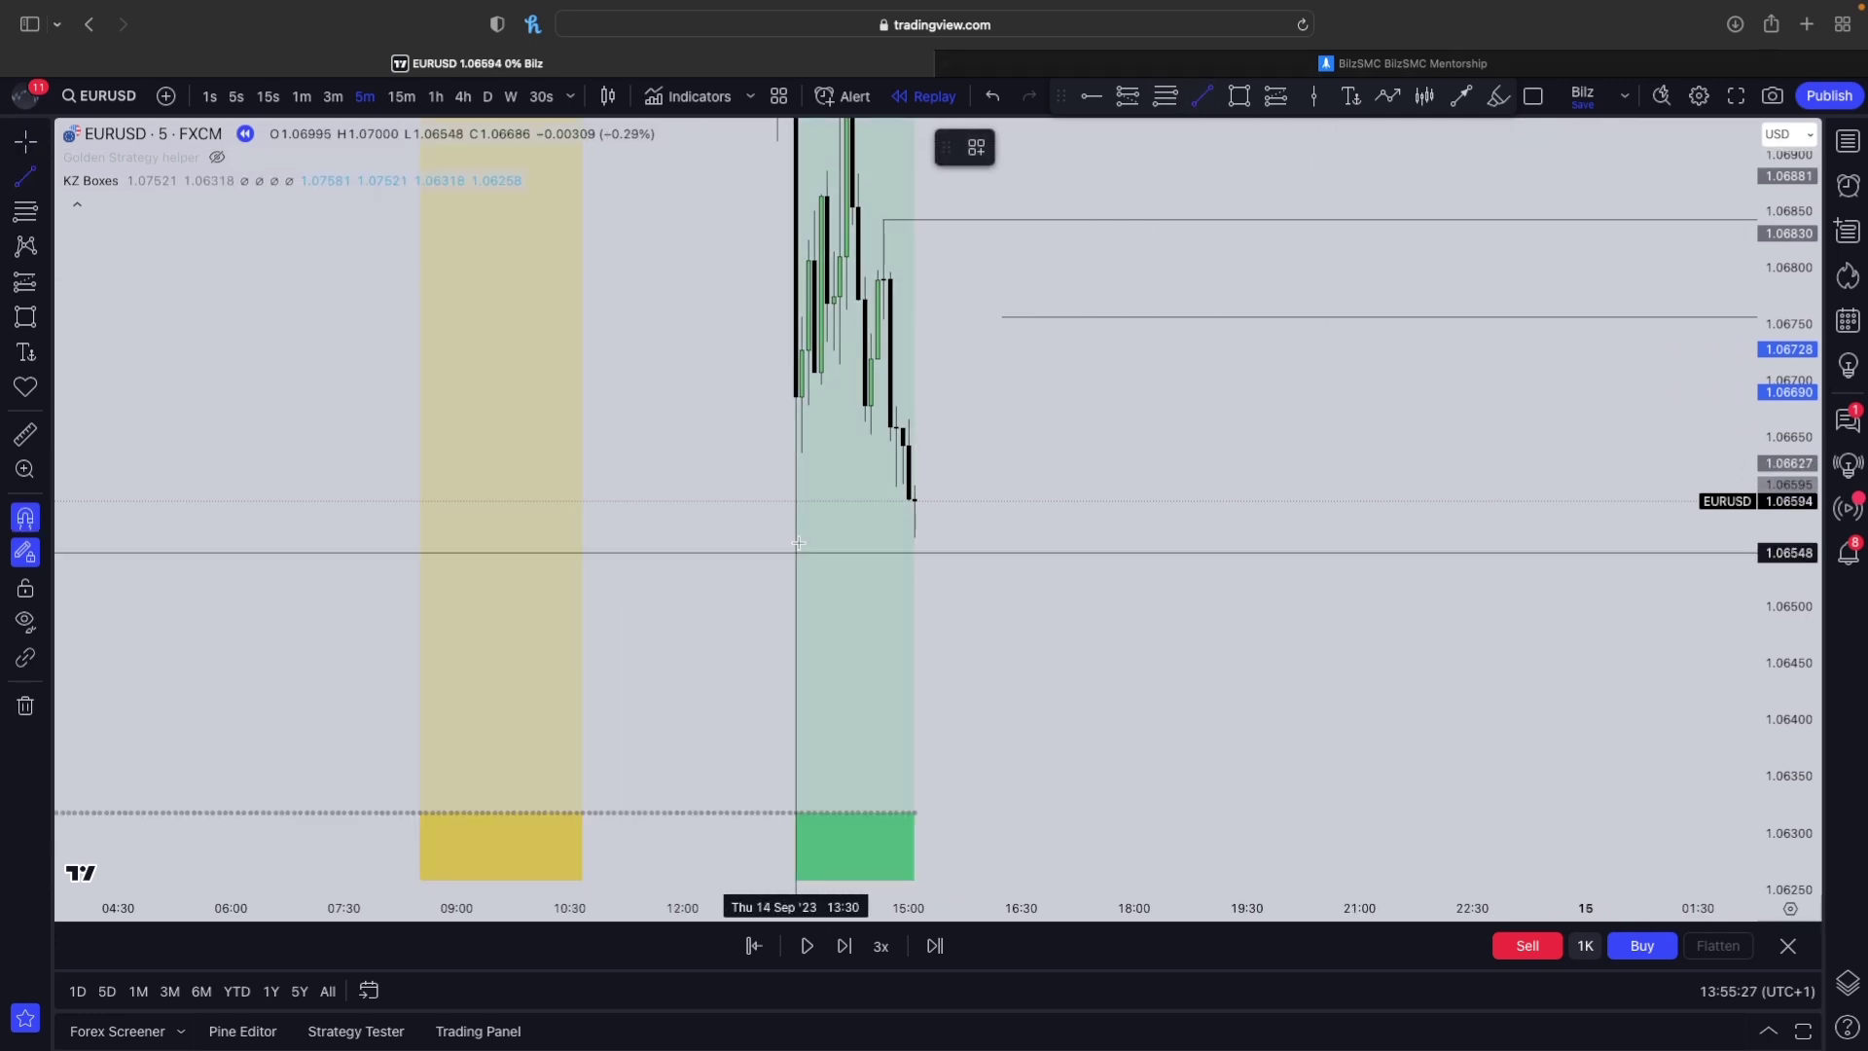
# - Draw a horizontal trend line from the 13:30 candle's low at 1.06548 to about 18:45
pyautogui.keyDown('shift'); pyautogui.click(1188, 560); pyautogui.keyUp('shift')
pyautogui.press('Escape')
pyautogui.moveTo(1022, 505); pyautogui.dragTo(1016, 567)
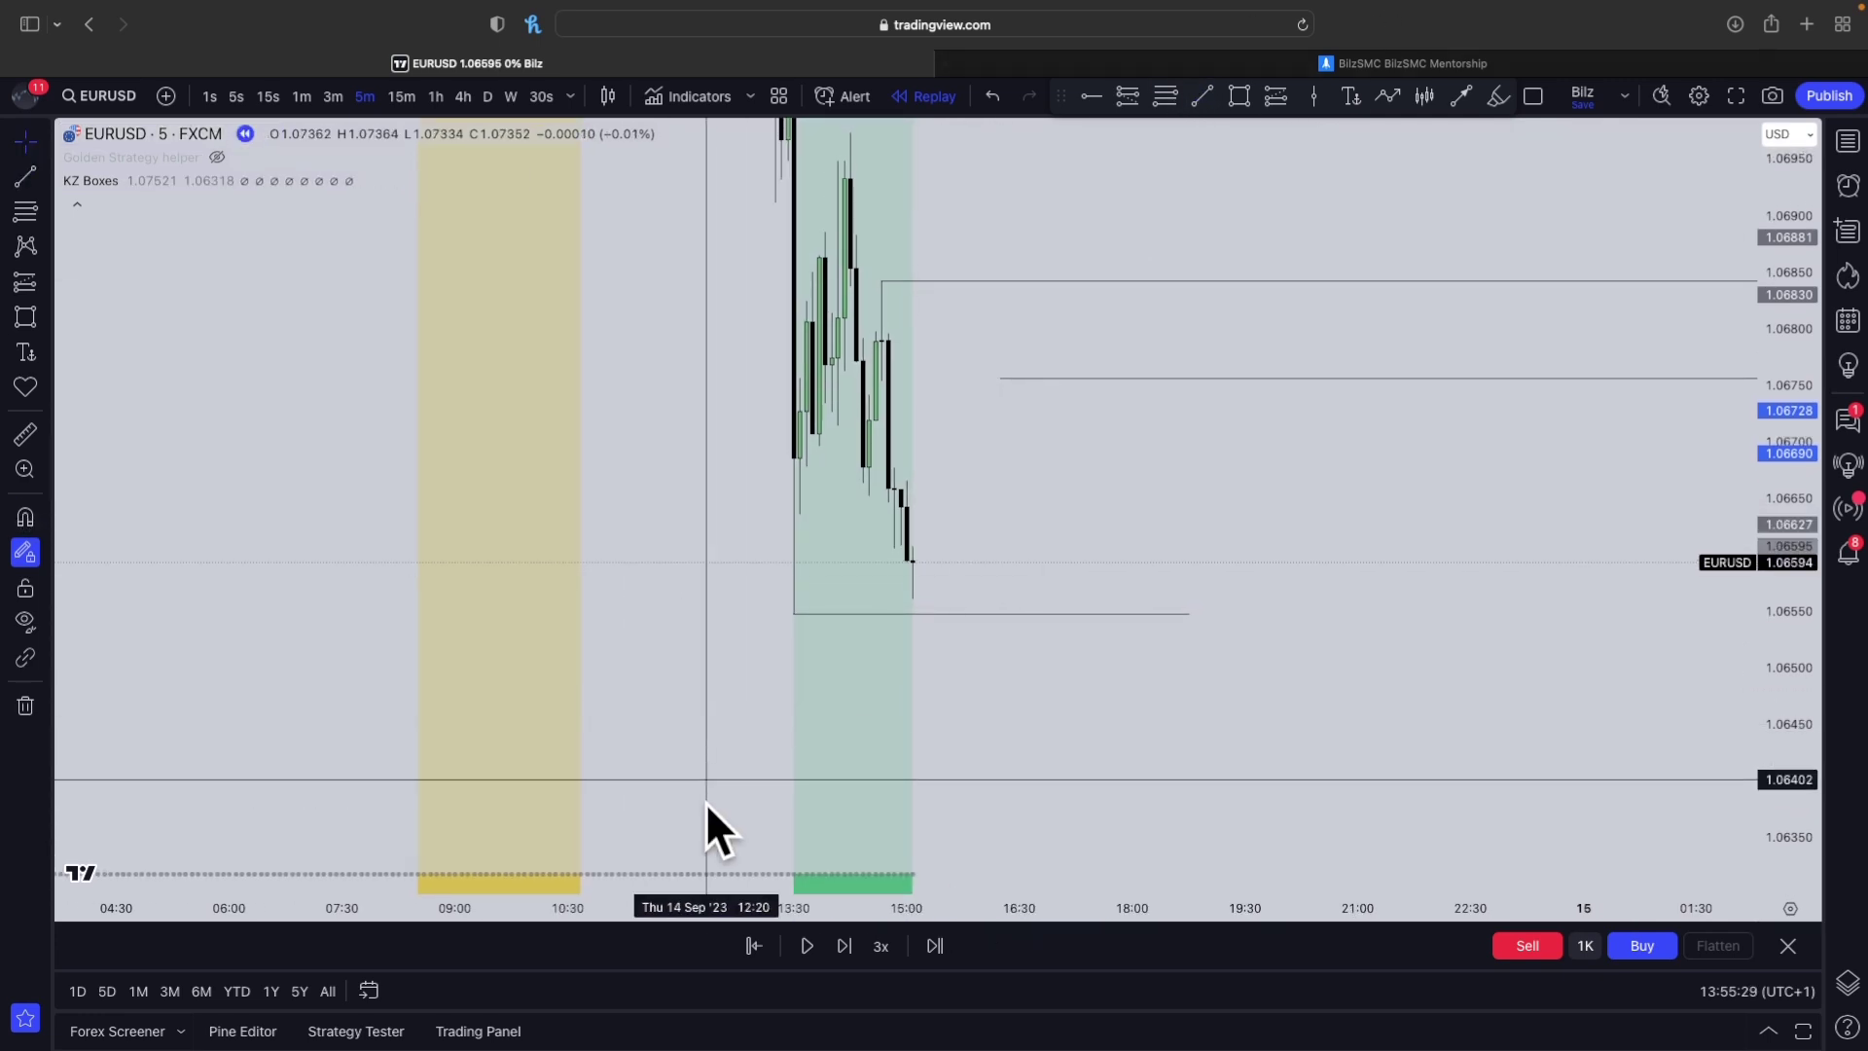
# - Advance the replay until price trades below the 13:30 low, and delete the lower of the two horizontal lines above price
pyautogui.click(846, 946)
pyautogui.click(846, 941)
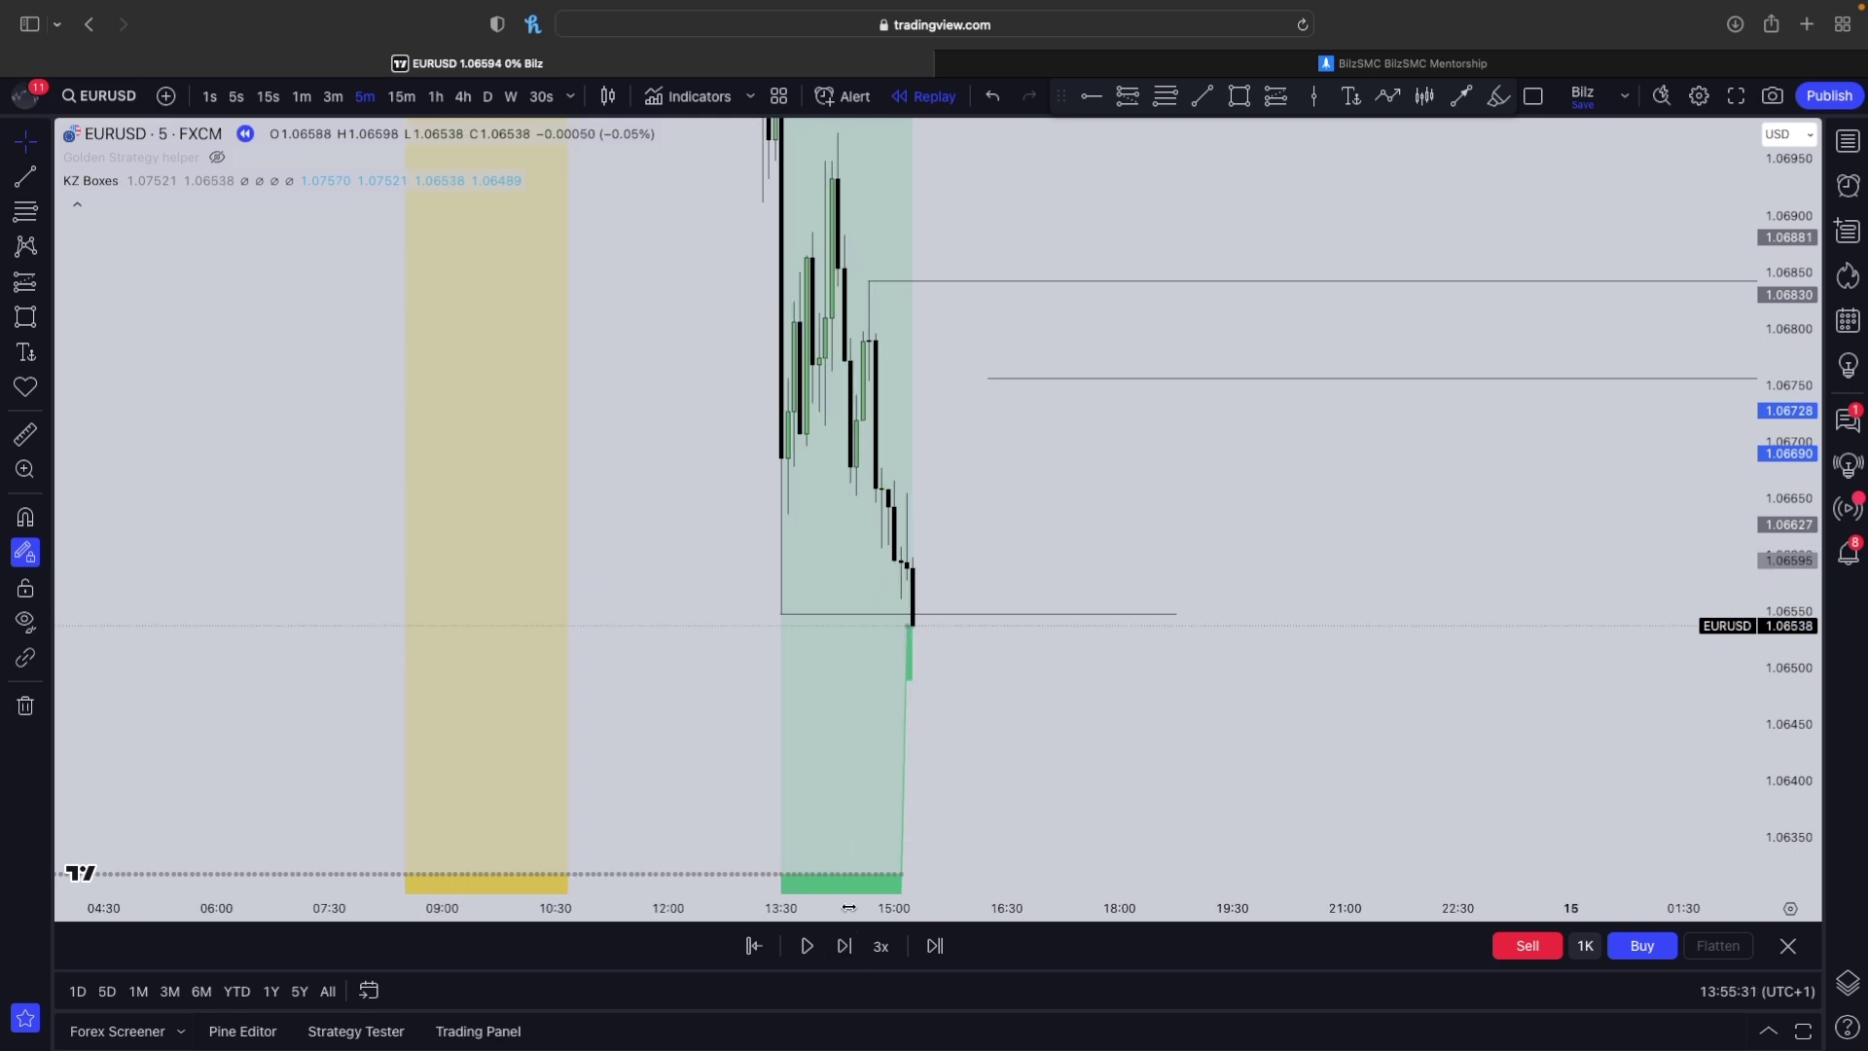
pyautogui.click(1004, 379)
pyautogui.press('Delete')
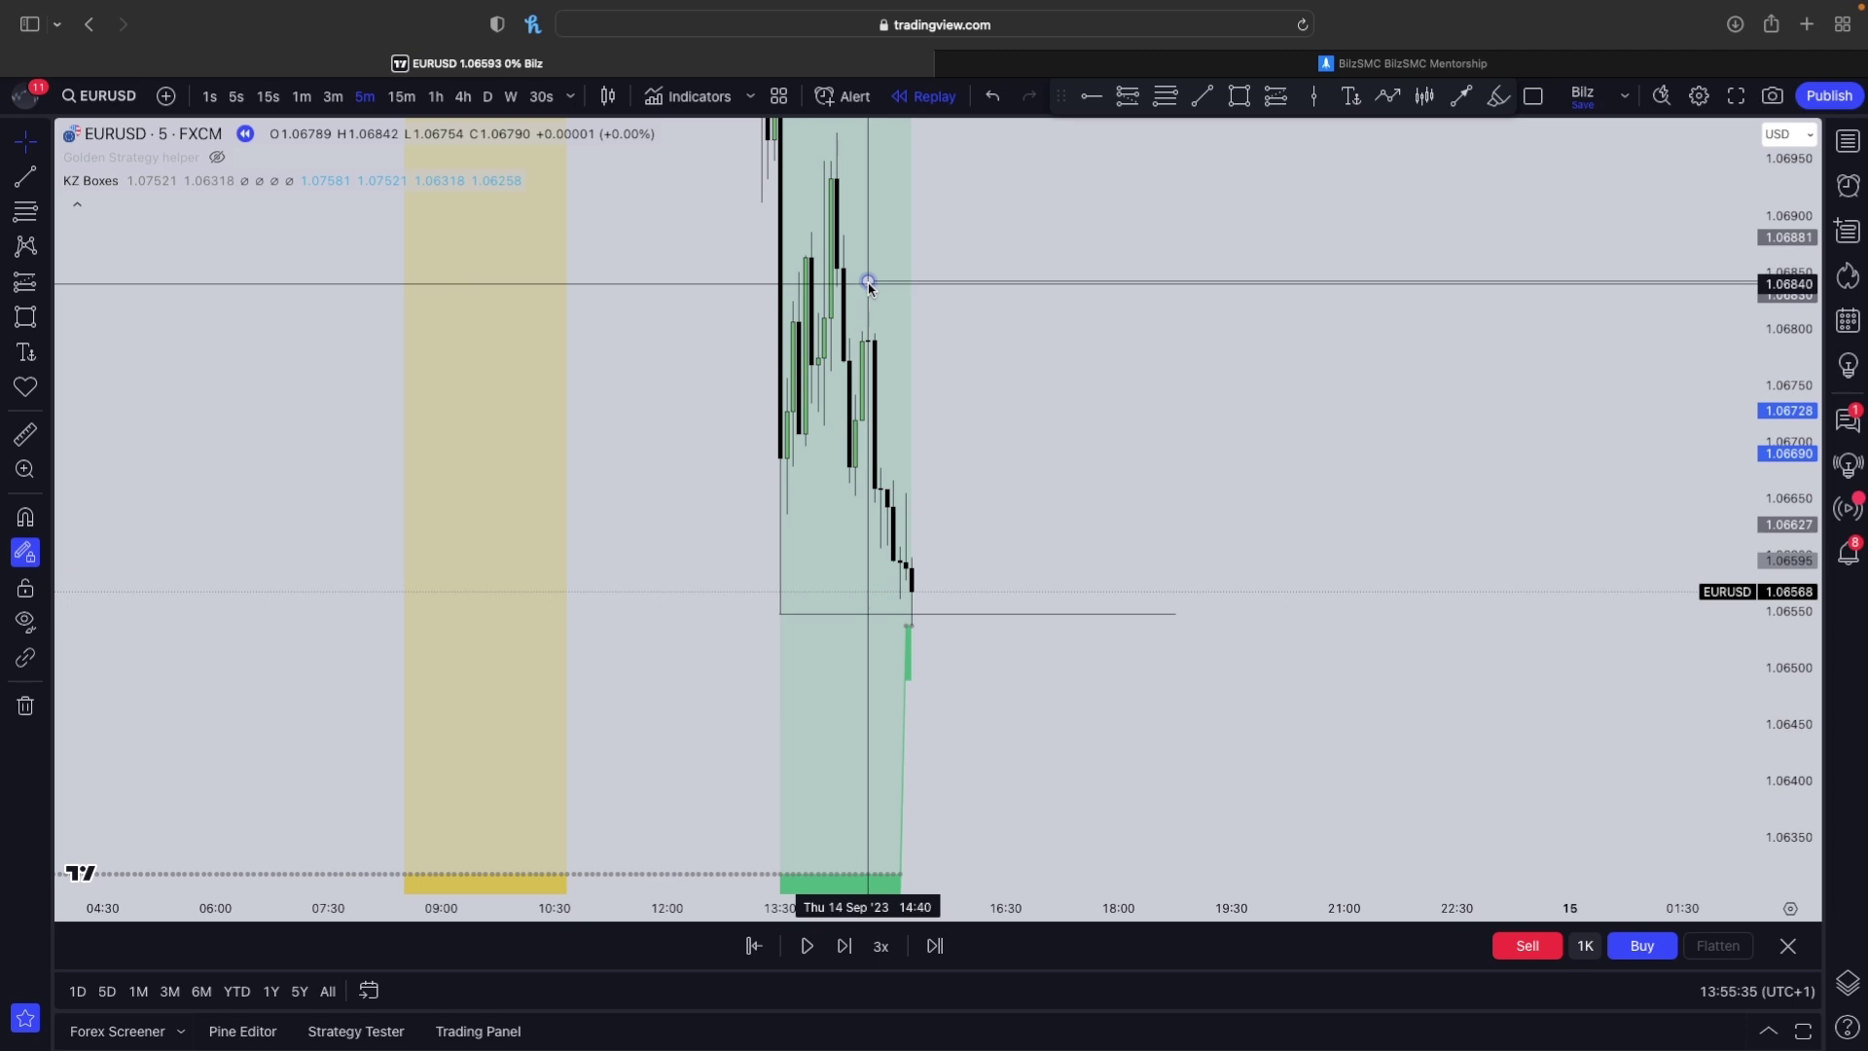
pyautogui.keyDown('shift'); pyautogui.click(917, 591); pyautogui.keyUp('shift')
pyautogui.click(1009, 312)
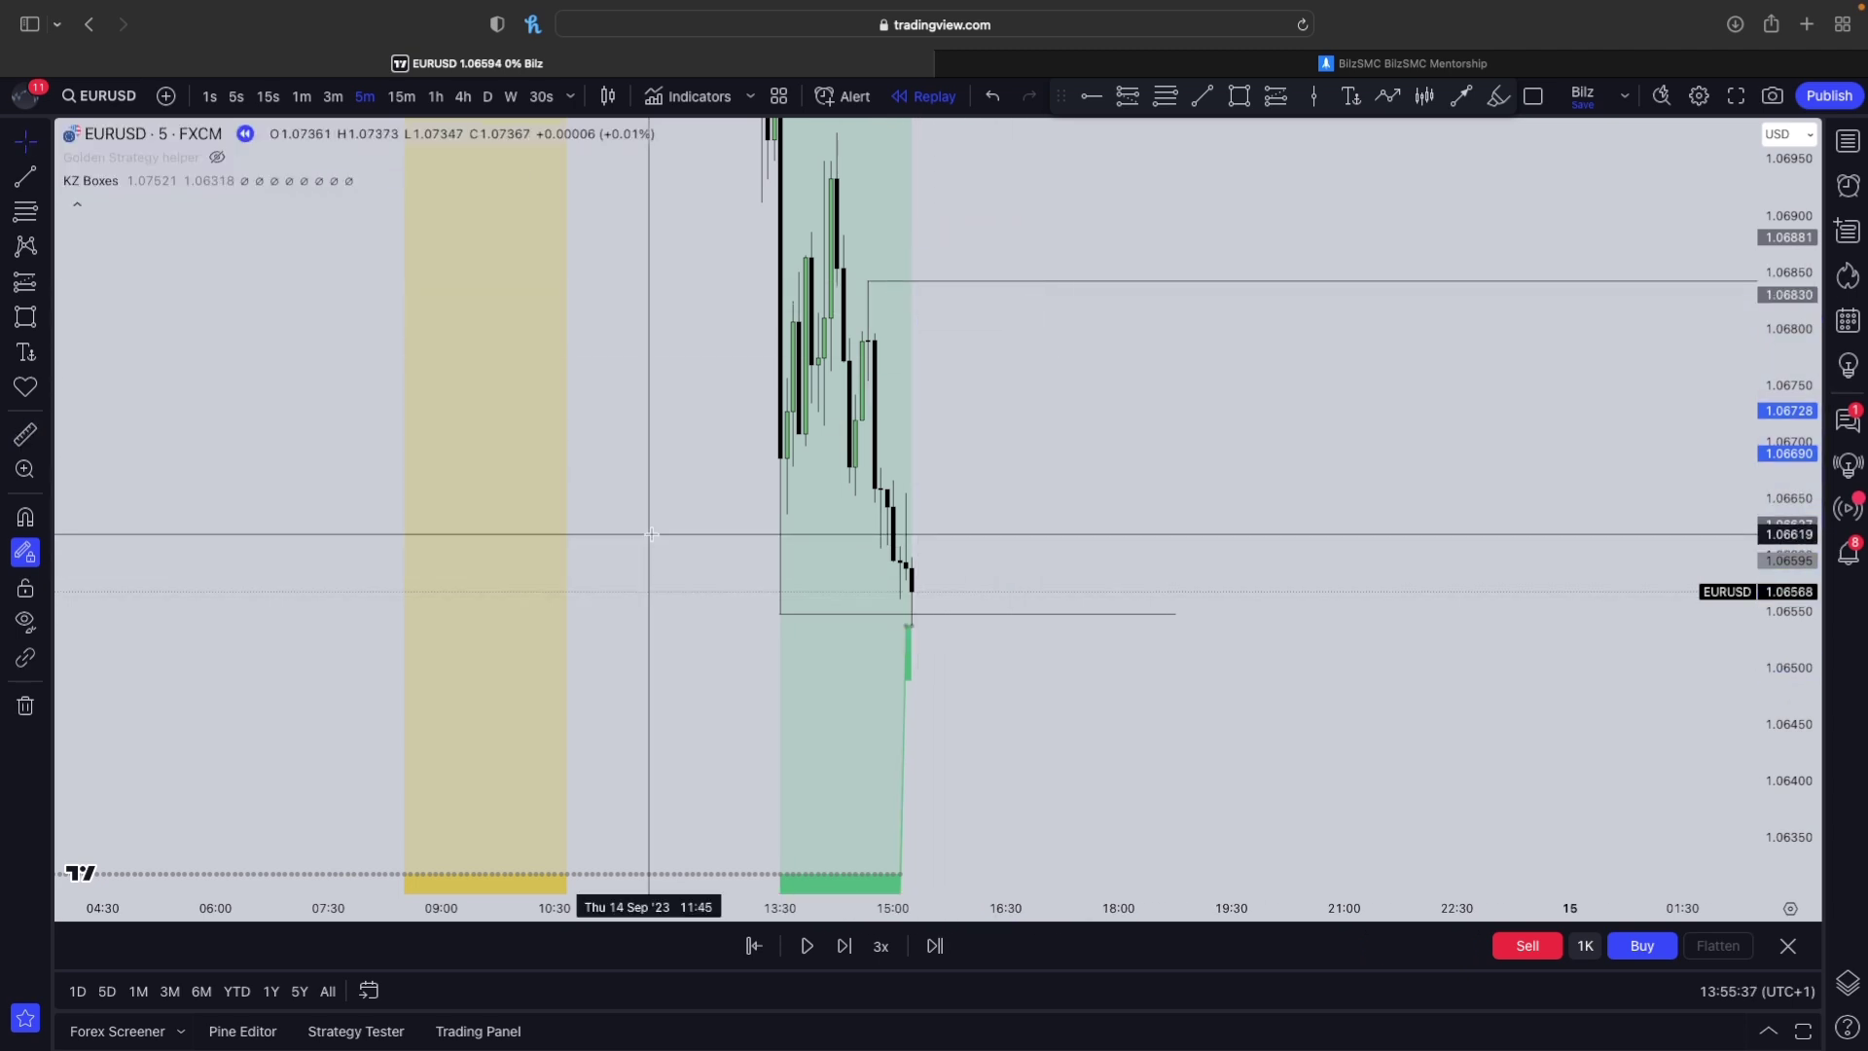
# - Switch to the 30-second timeframe and advance the replay to about 15:21
pyautogui.write('30s')
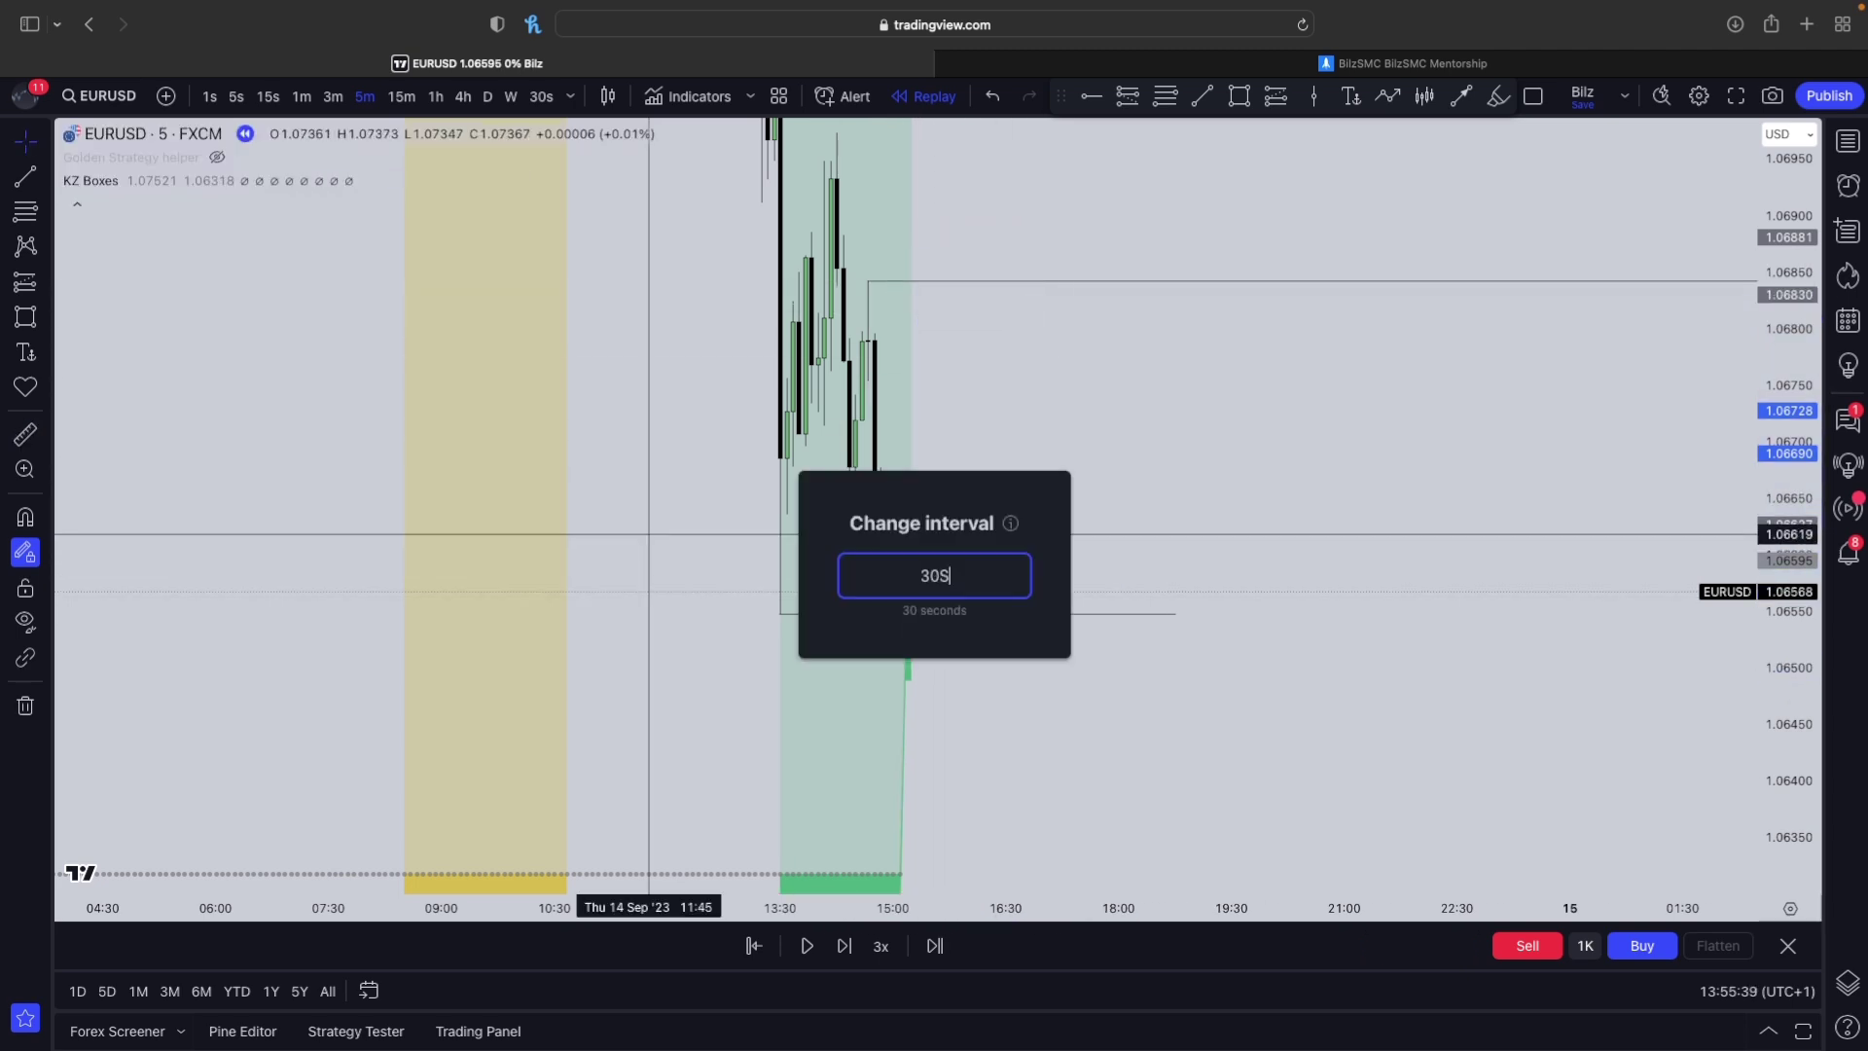
pyautogui.press('Return')
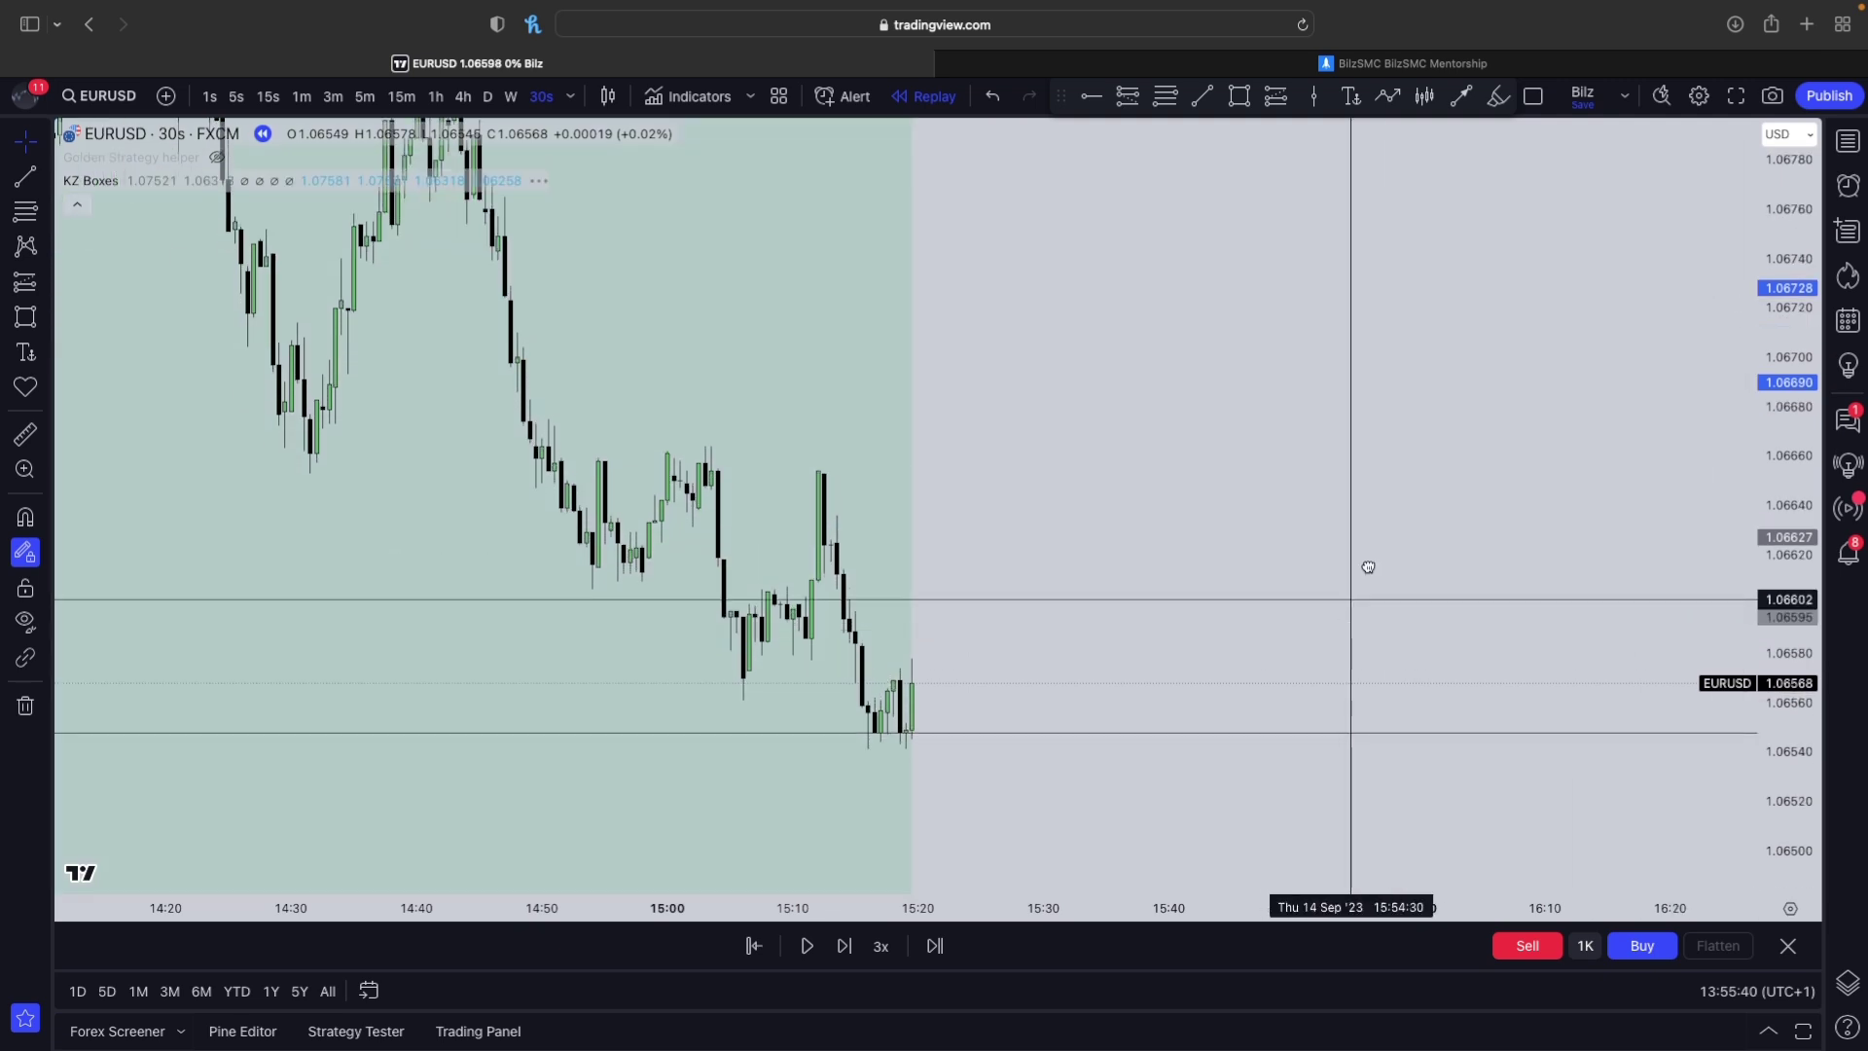
pyautogui.moveTo(1368, 567); pyautogui.dragTo(1488, 308)
pyautogui.scroll(1, 1239, 400)
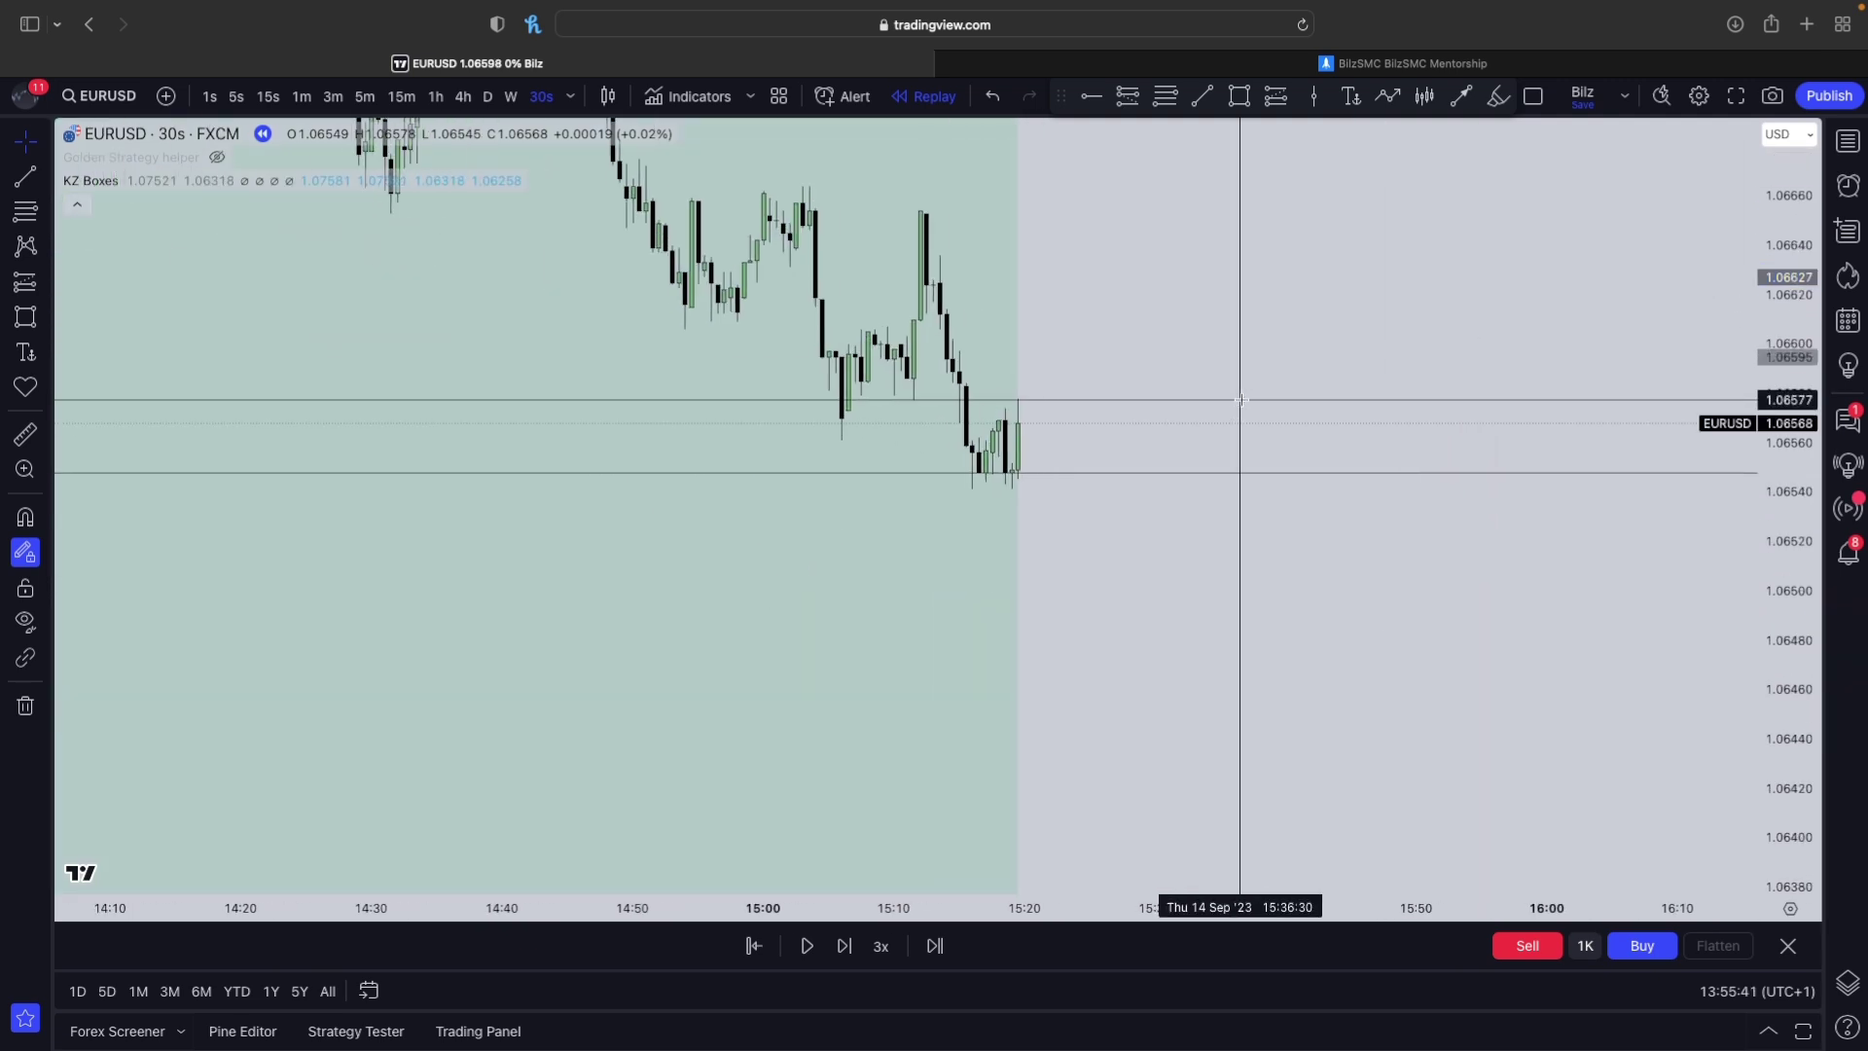
pyautogui.click(1846, 276)
pyautogui.click(1848, 278)
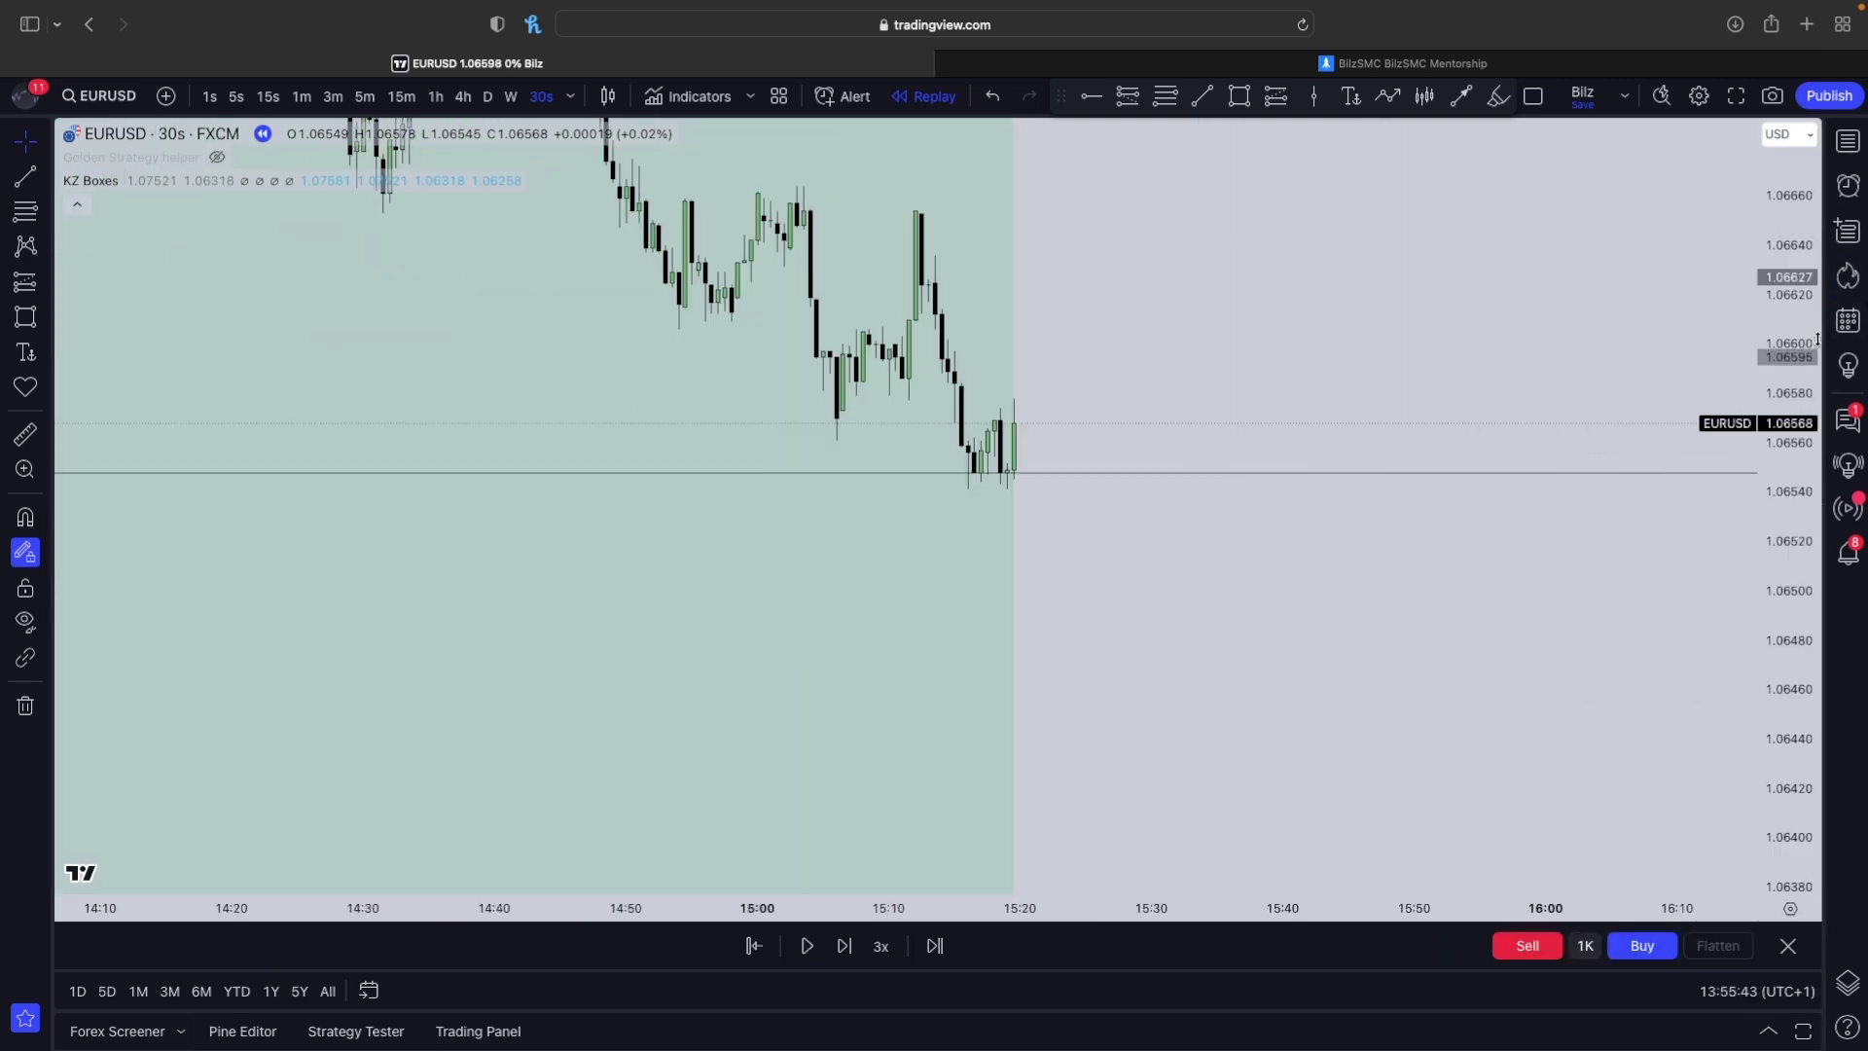
pyautogui.moveTo(1792, 405); pyautogui.dragTo(1792, 146)
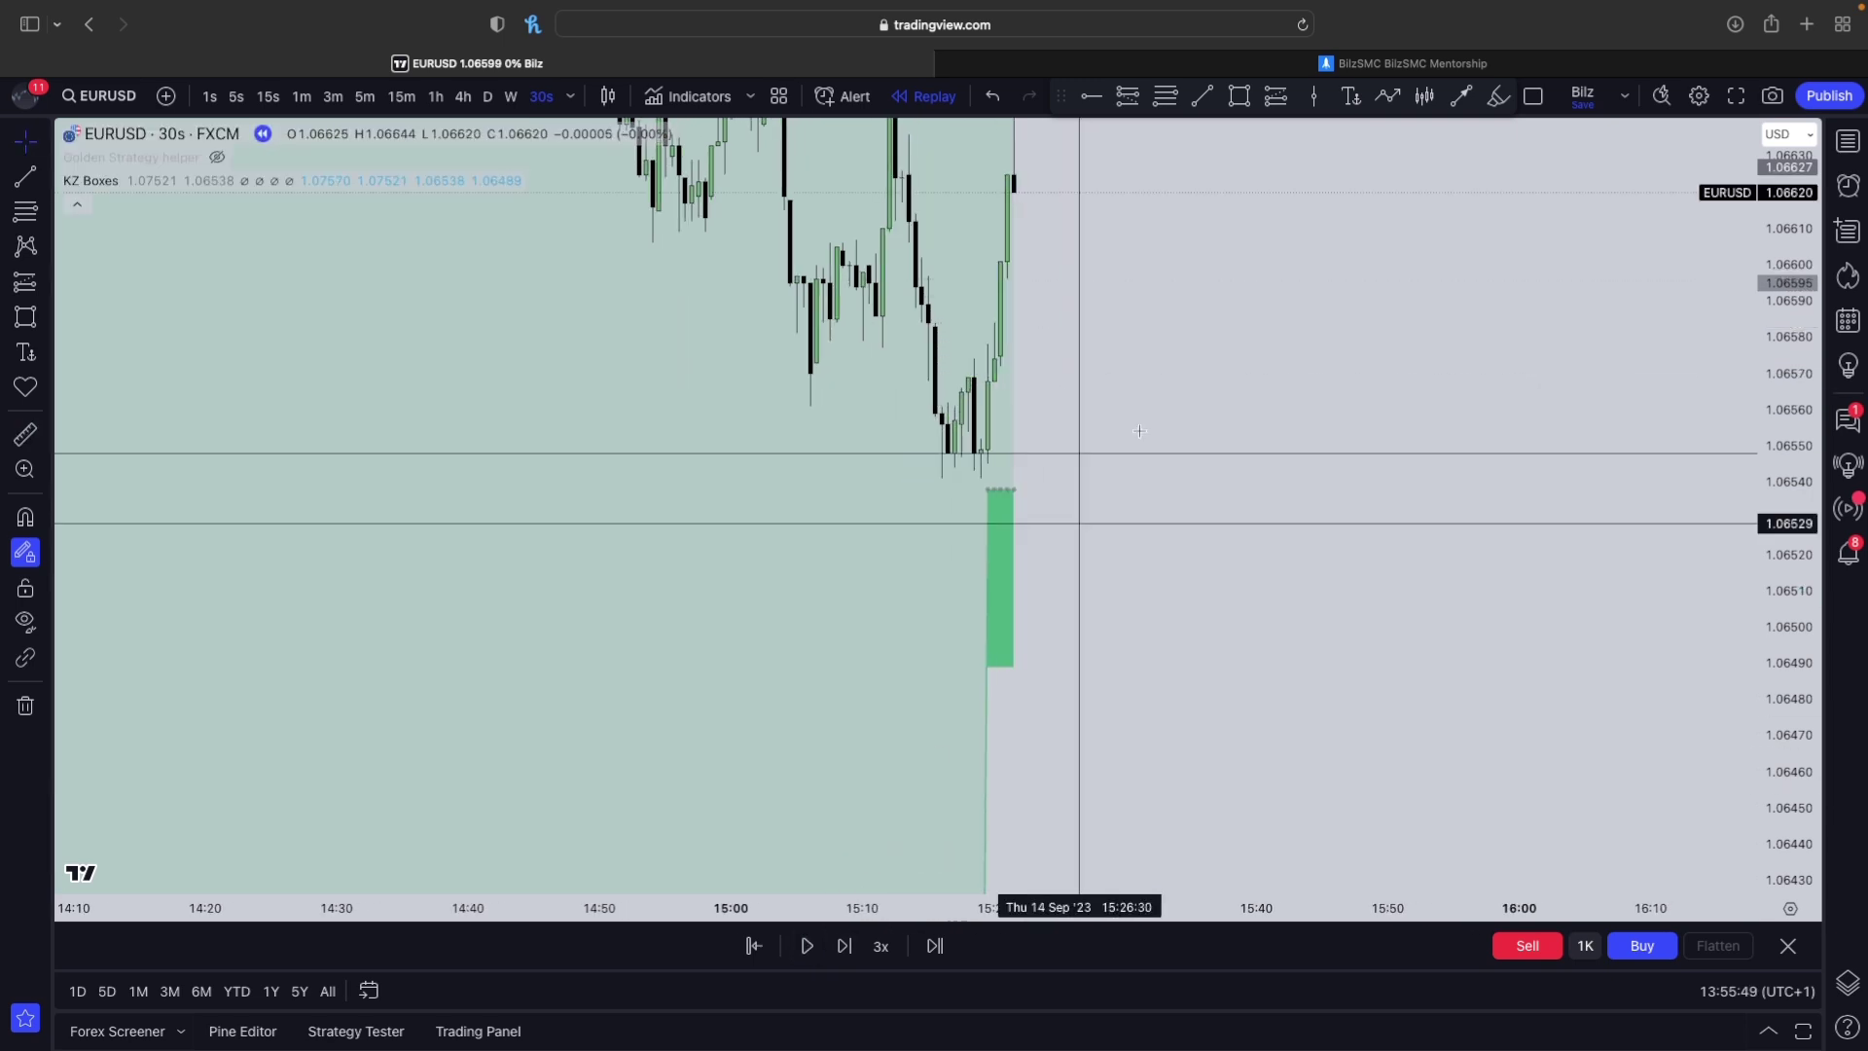
# - Draw a red rectangle between about 1.06552 and 1.06568 from about 15:19 to 16:06
pyautogui.keyDown('shift'); pyautogui.click(974, 626); pyautogui.keyUp('shift')
pyautogui.click(1039, 247)
pyautogui.click(1235, 97)
pyautogui.click(967, 623)
pyautogui.click(982, 564)
pyautogui.moveTo(983, 596); pyautogui.dragTo(1589, 593)
# - Advance the replay bar by bar to about 15:32, past price's return to the red box
pyautogui.click(846, 945)
pyautogui.click(846, 945)
pyautogui.click(845, 944)
pyautogui.click(845, 945)
pyautogui.click(845, 945)
pyautogui.click(844, 945)
pyautogui.click(844, 947)
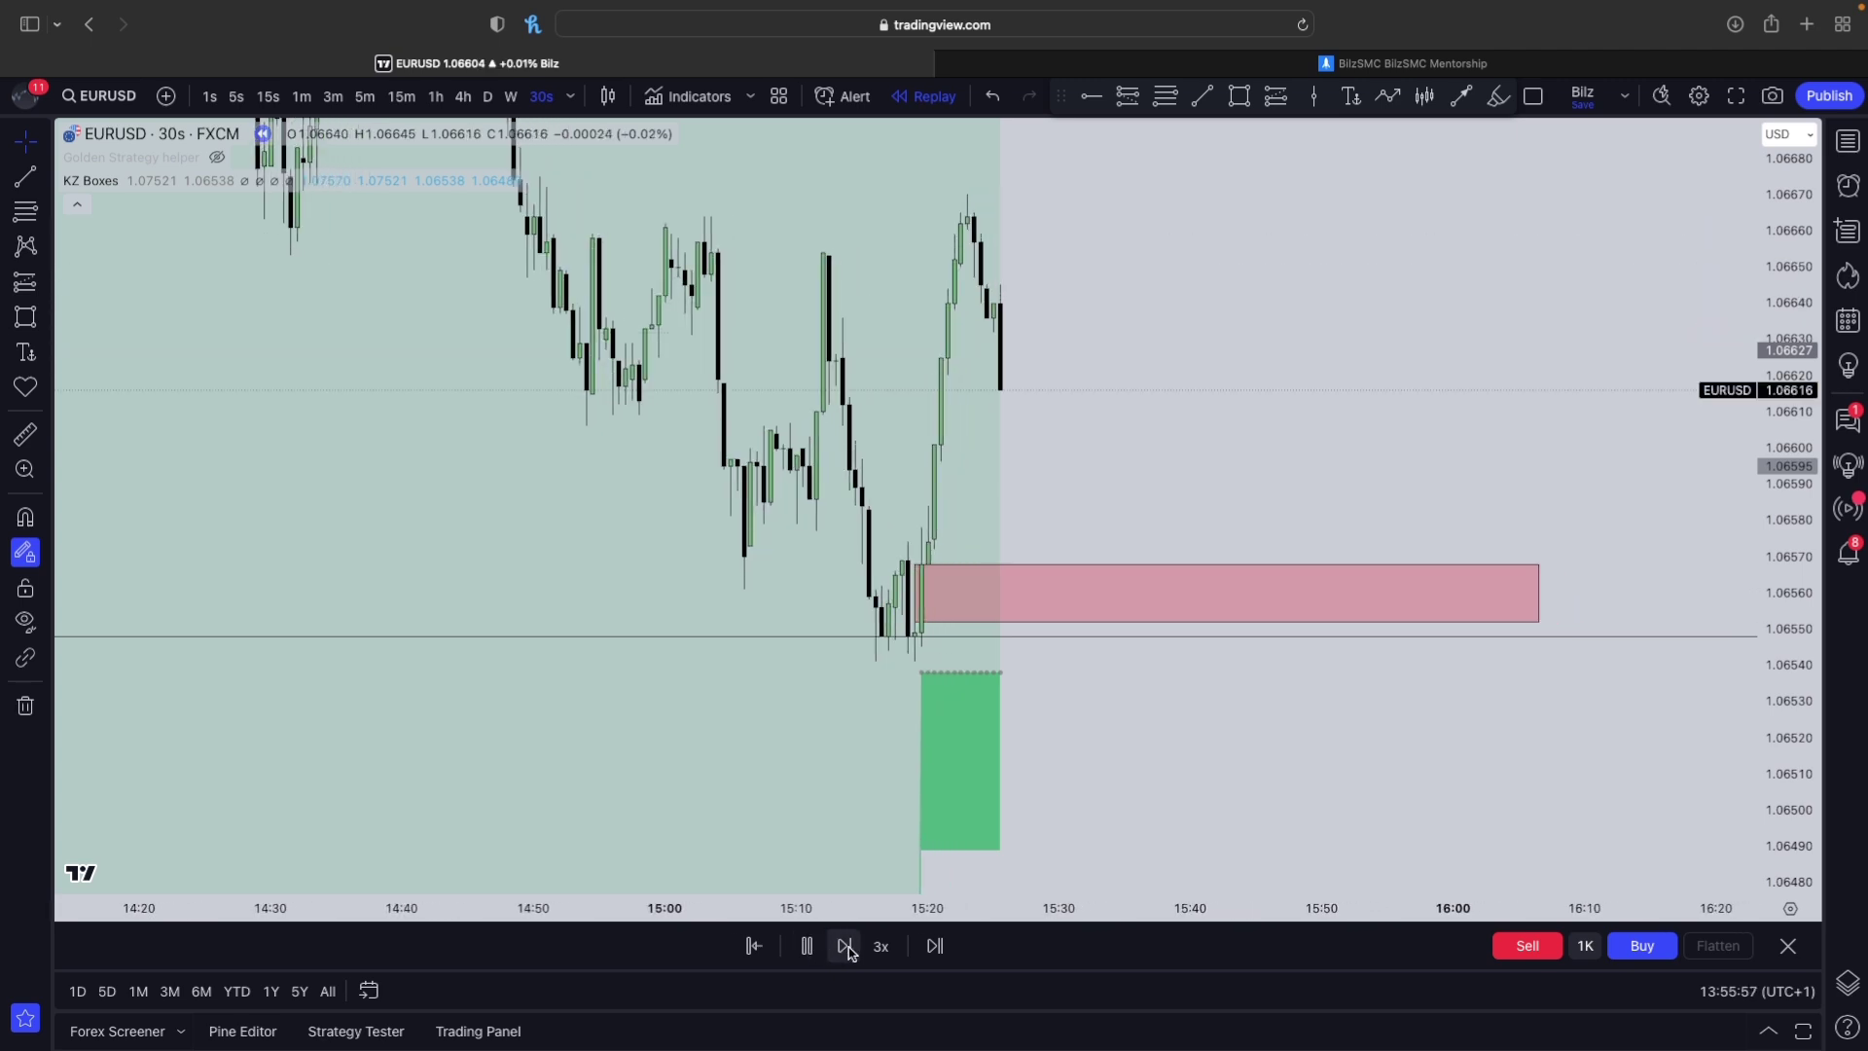
pyautogui.click(844, 949)
pyautogui.click(844, 950)
pyautogui.click(842, 952)
pyautogui.click(841, 953)
pyautogui.click(840, 953)
pyautogui.click(844, 949)
pyautogui.click(844, 949)
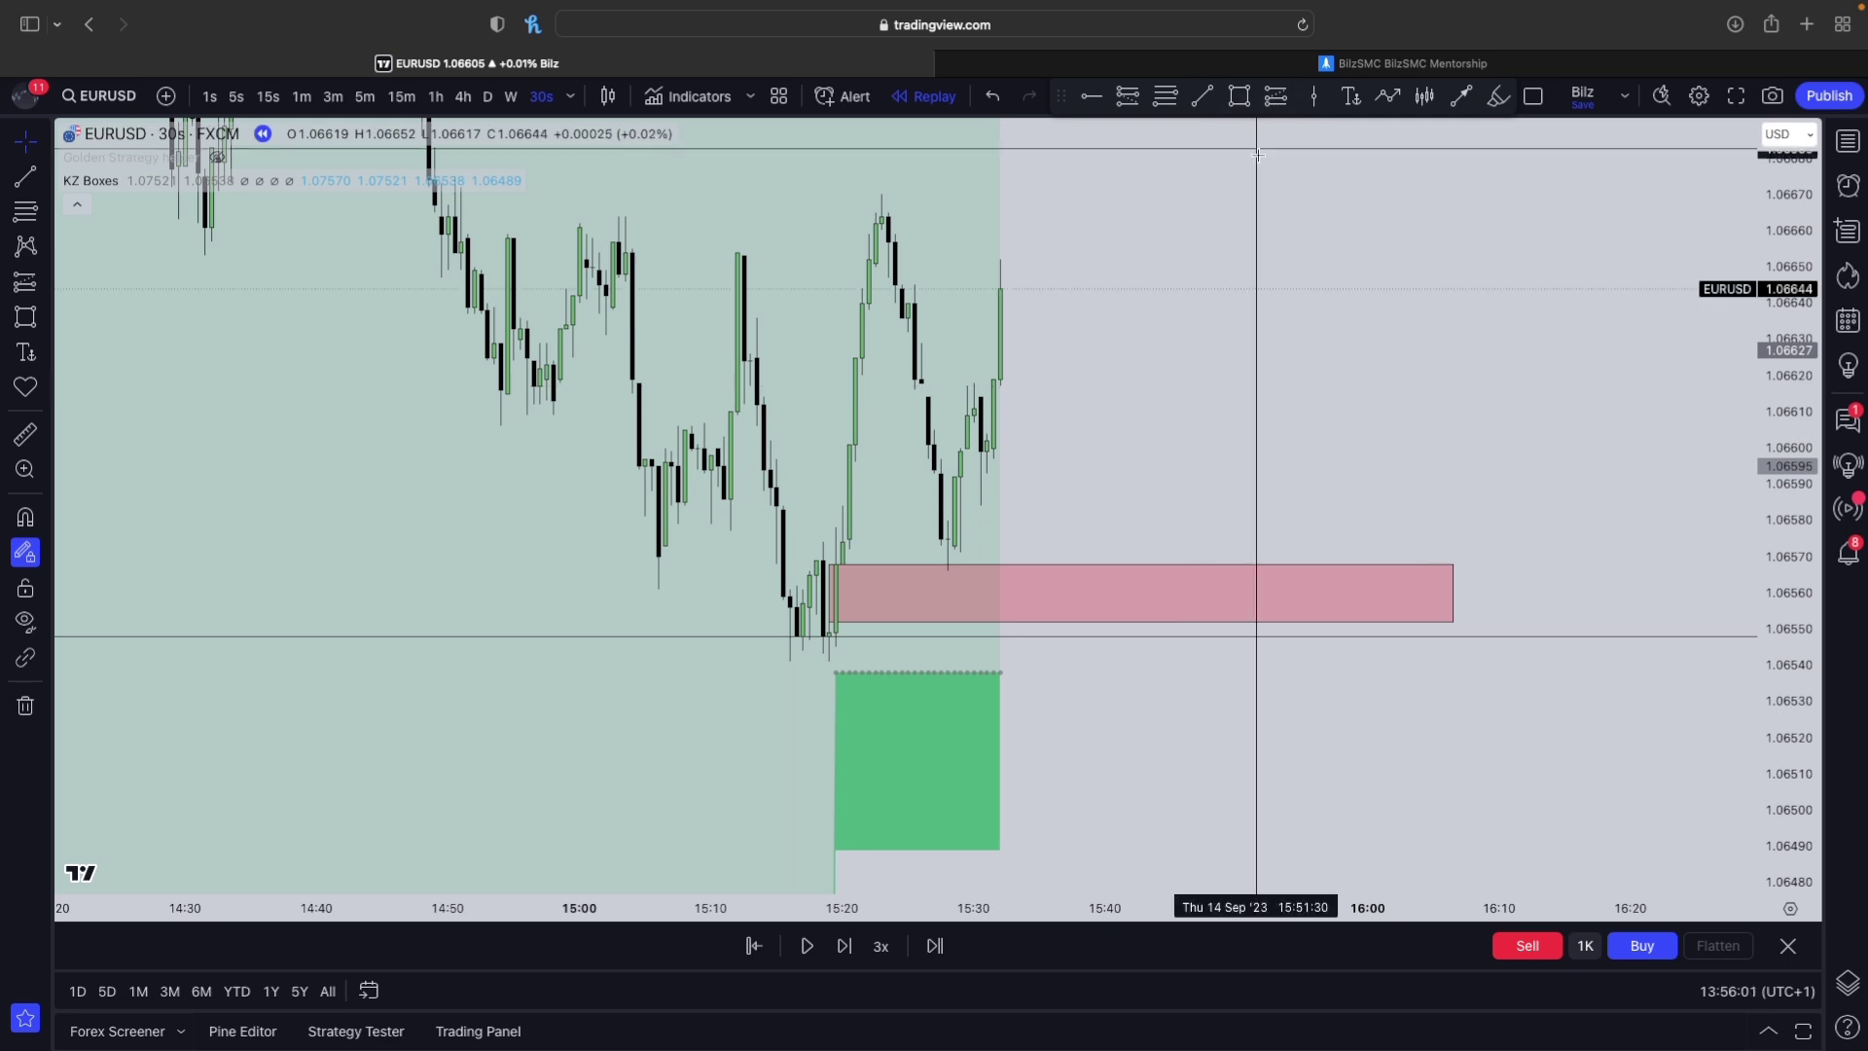
# - Place a long position at 15:27:30 with entry at 1.06568 on the red box's upper edge, stop at 1.06540 and target at 1.06636
pyautogui.click(1276, 100)
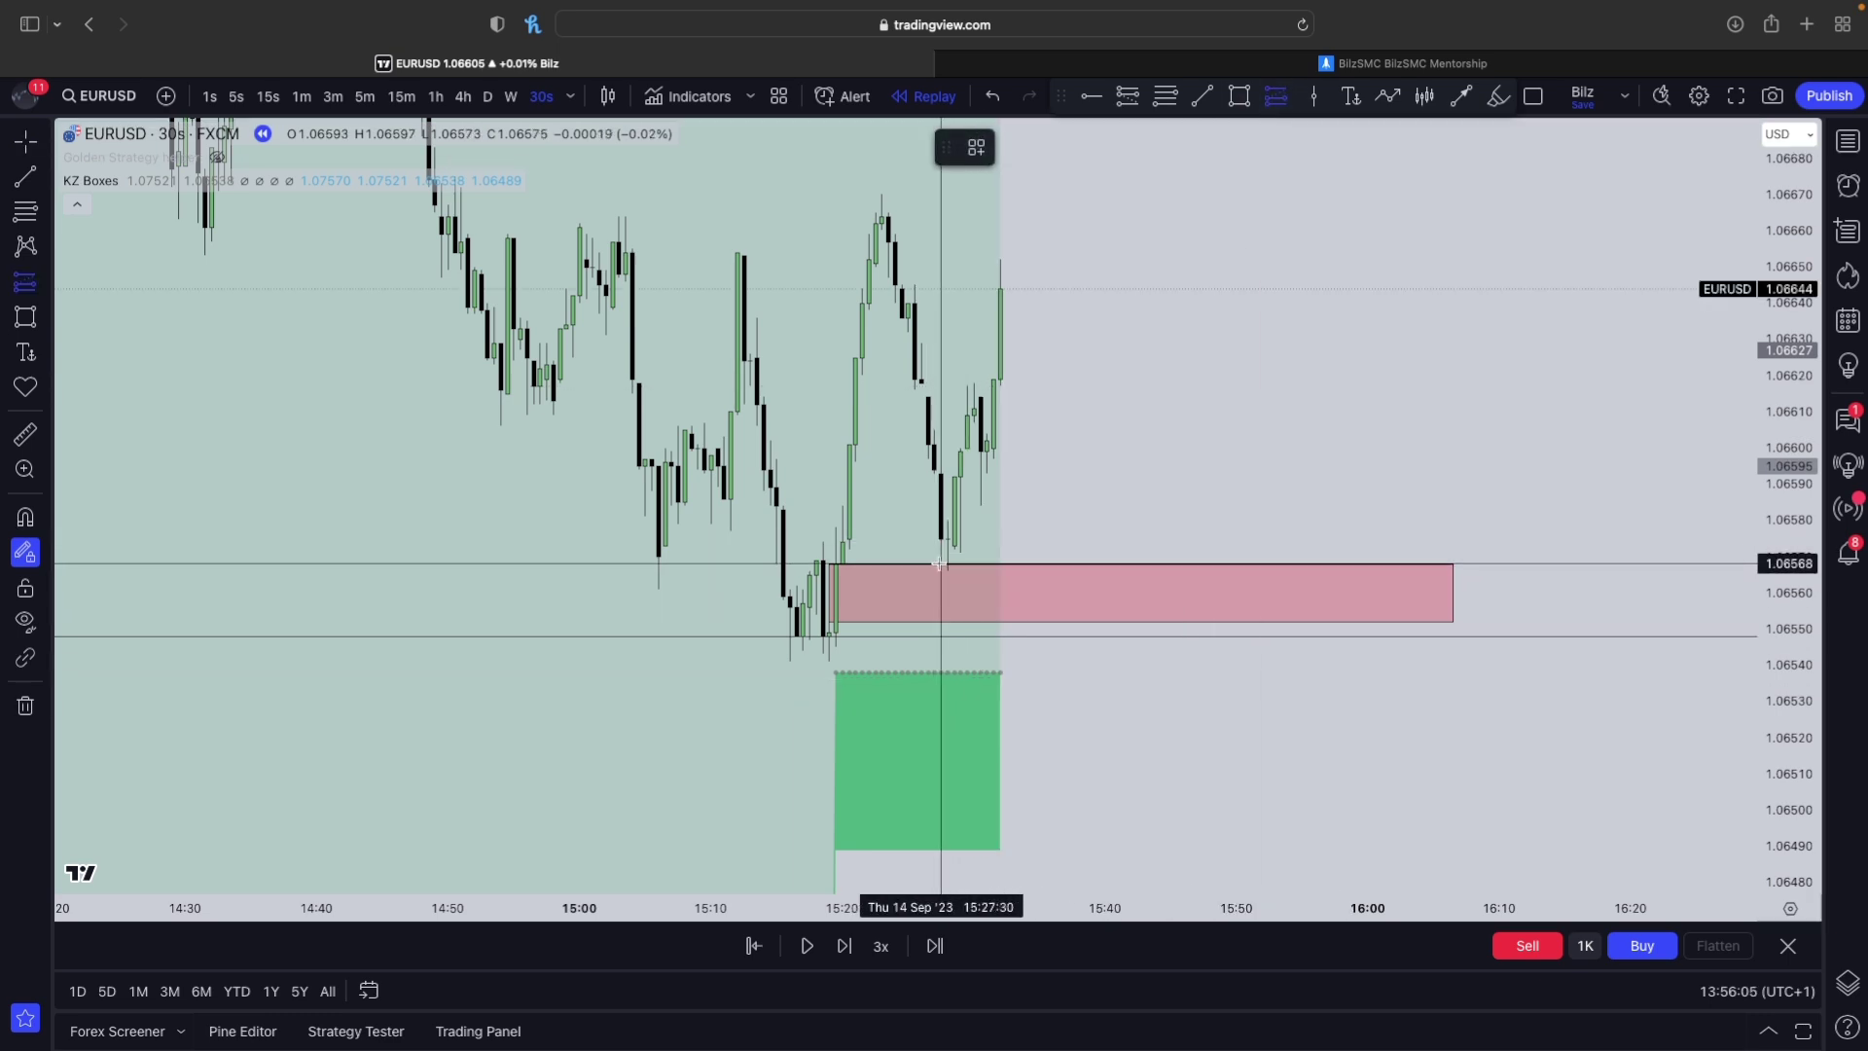
pyautogui.click(939, 564)
pyautogui.moveTo(963, 816); pyautogui.dragTo(971, 670)
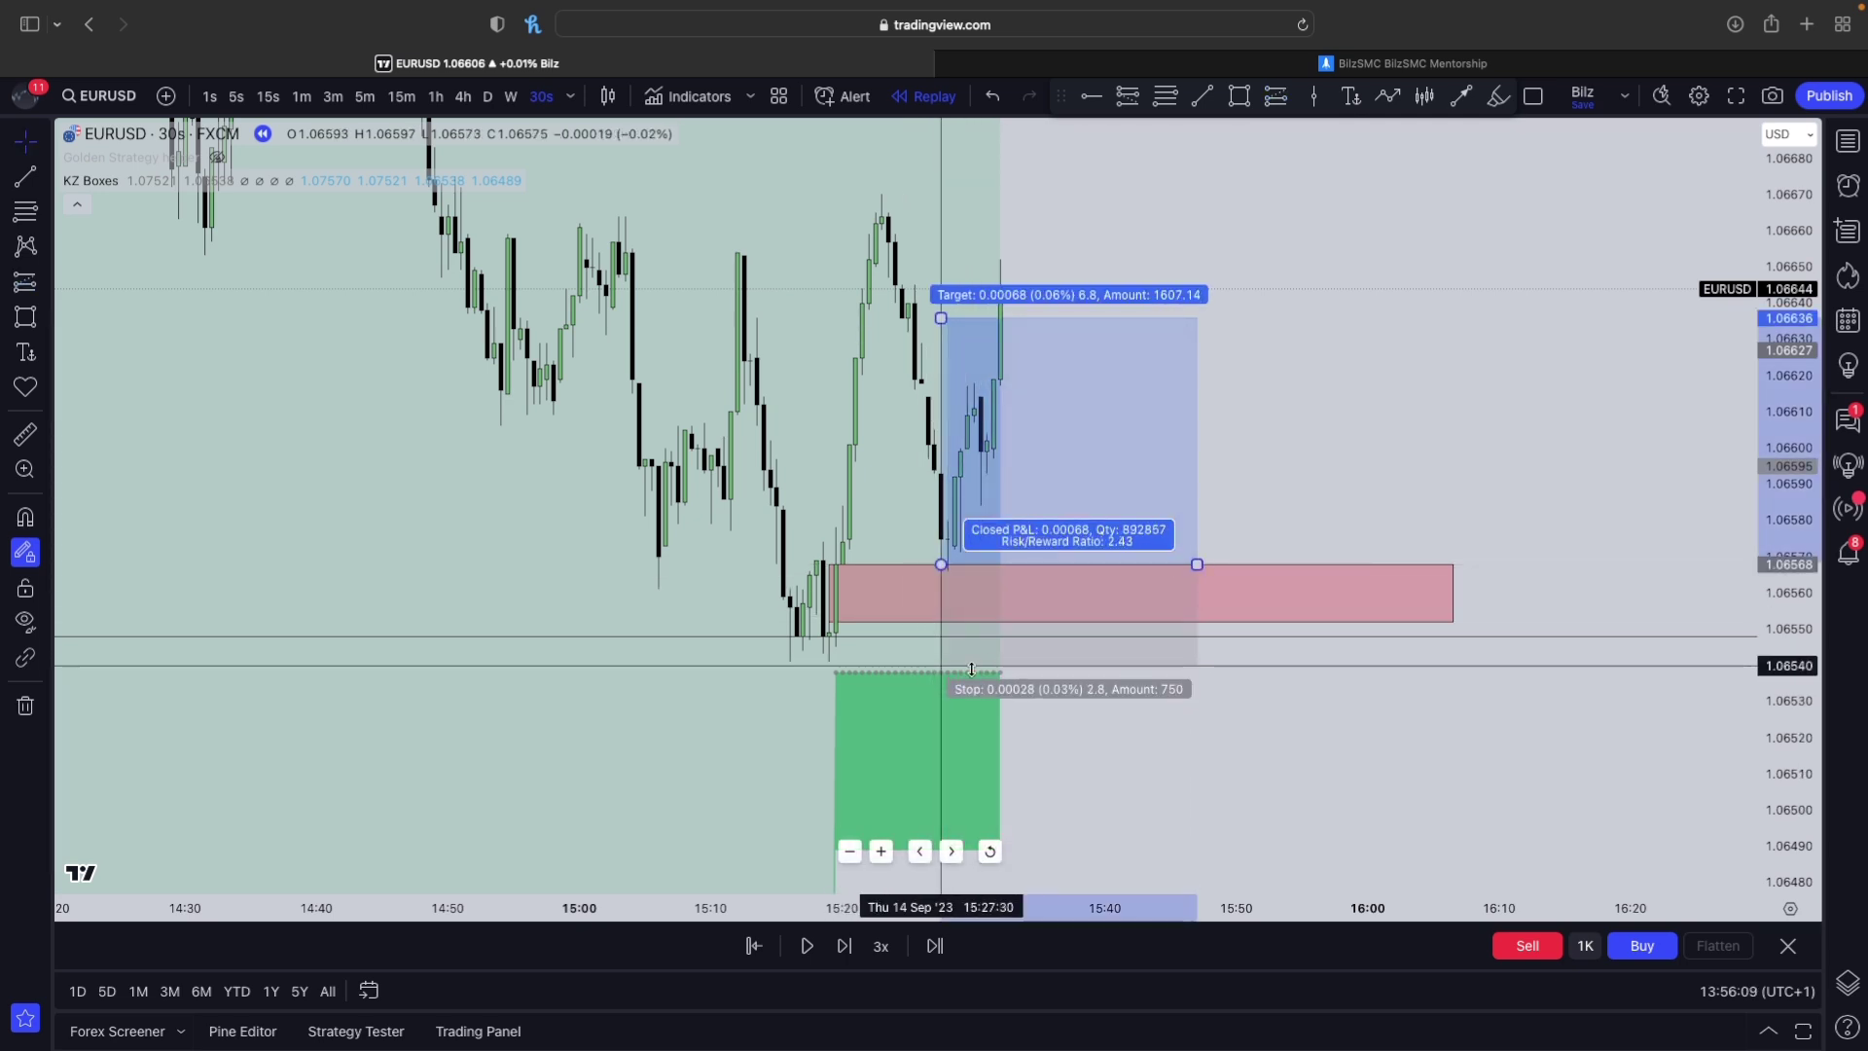
pyautogui.click(924, 681)
# - Switch to the 5-minute timeframe and advance the replay to about 15:45
pyautogui.moveTo(1789, 355); pyautogui.dragTo(1788, 579)
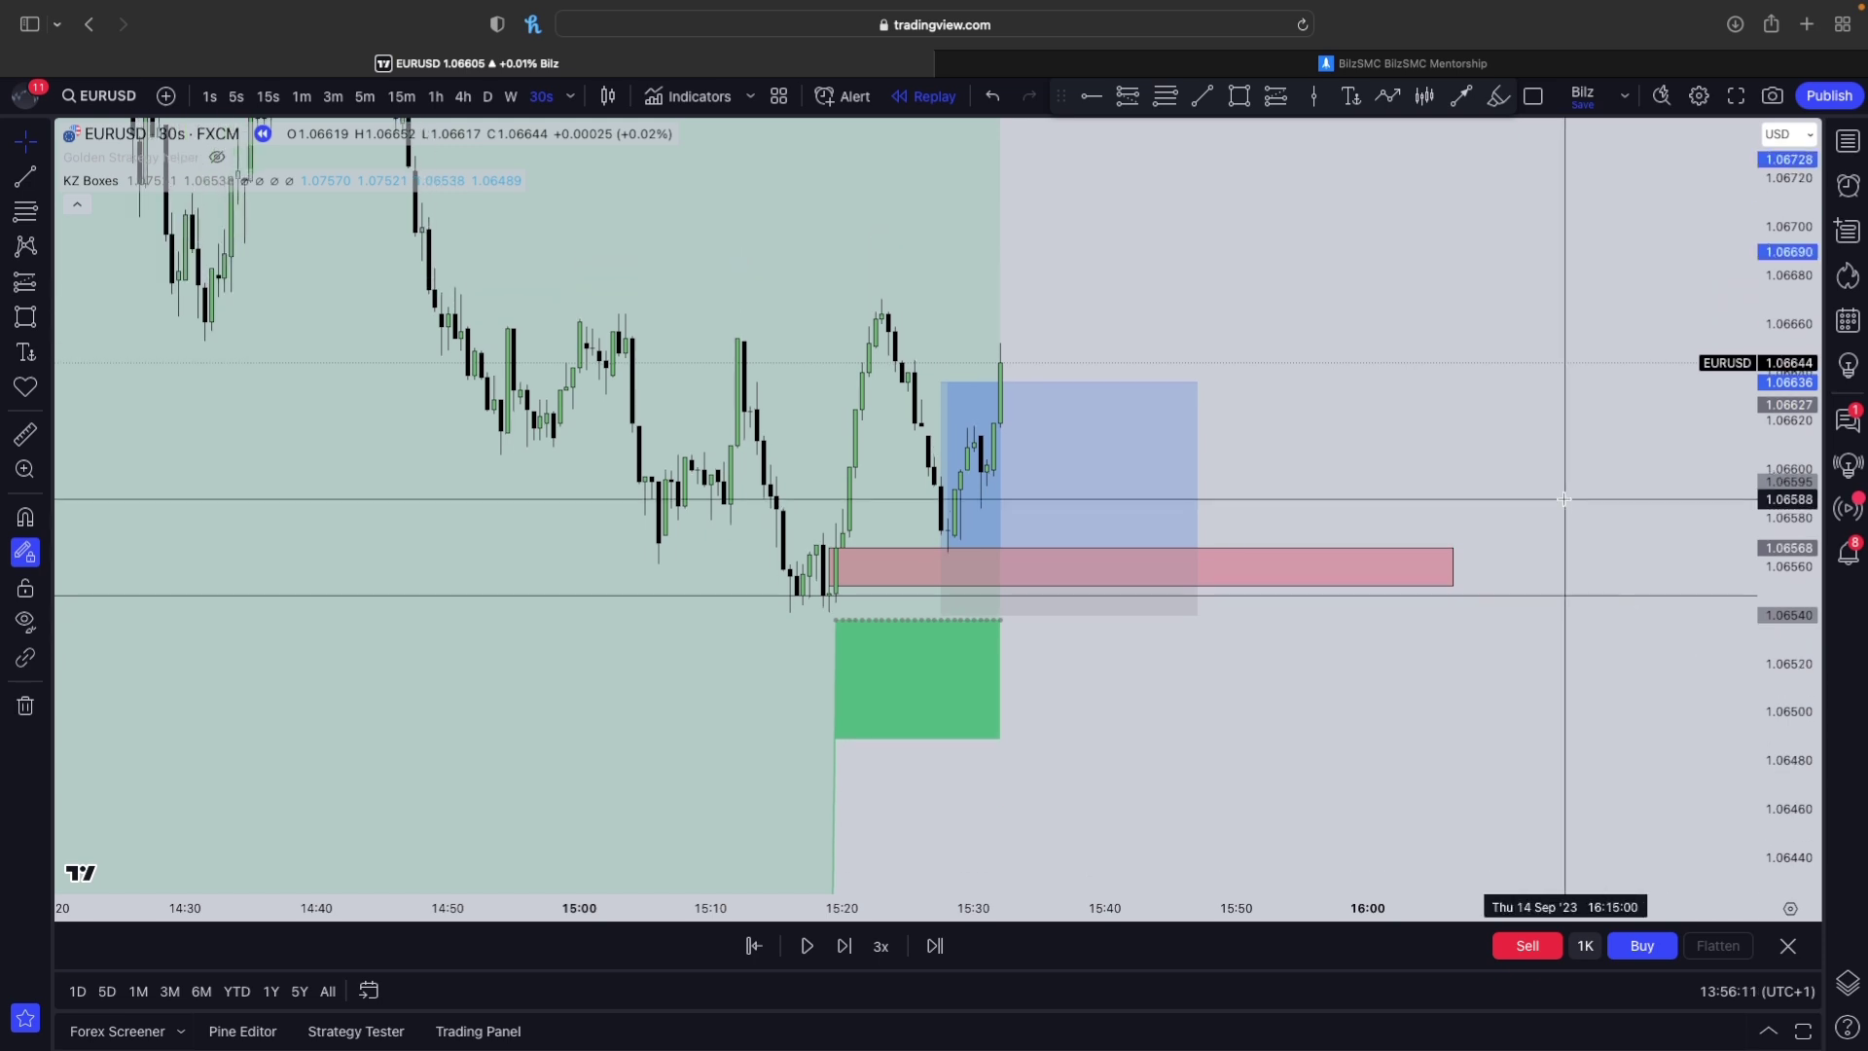
pyautogui.press('5')
pyautogui.press('Return')
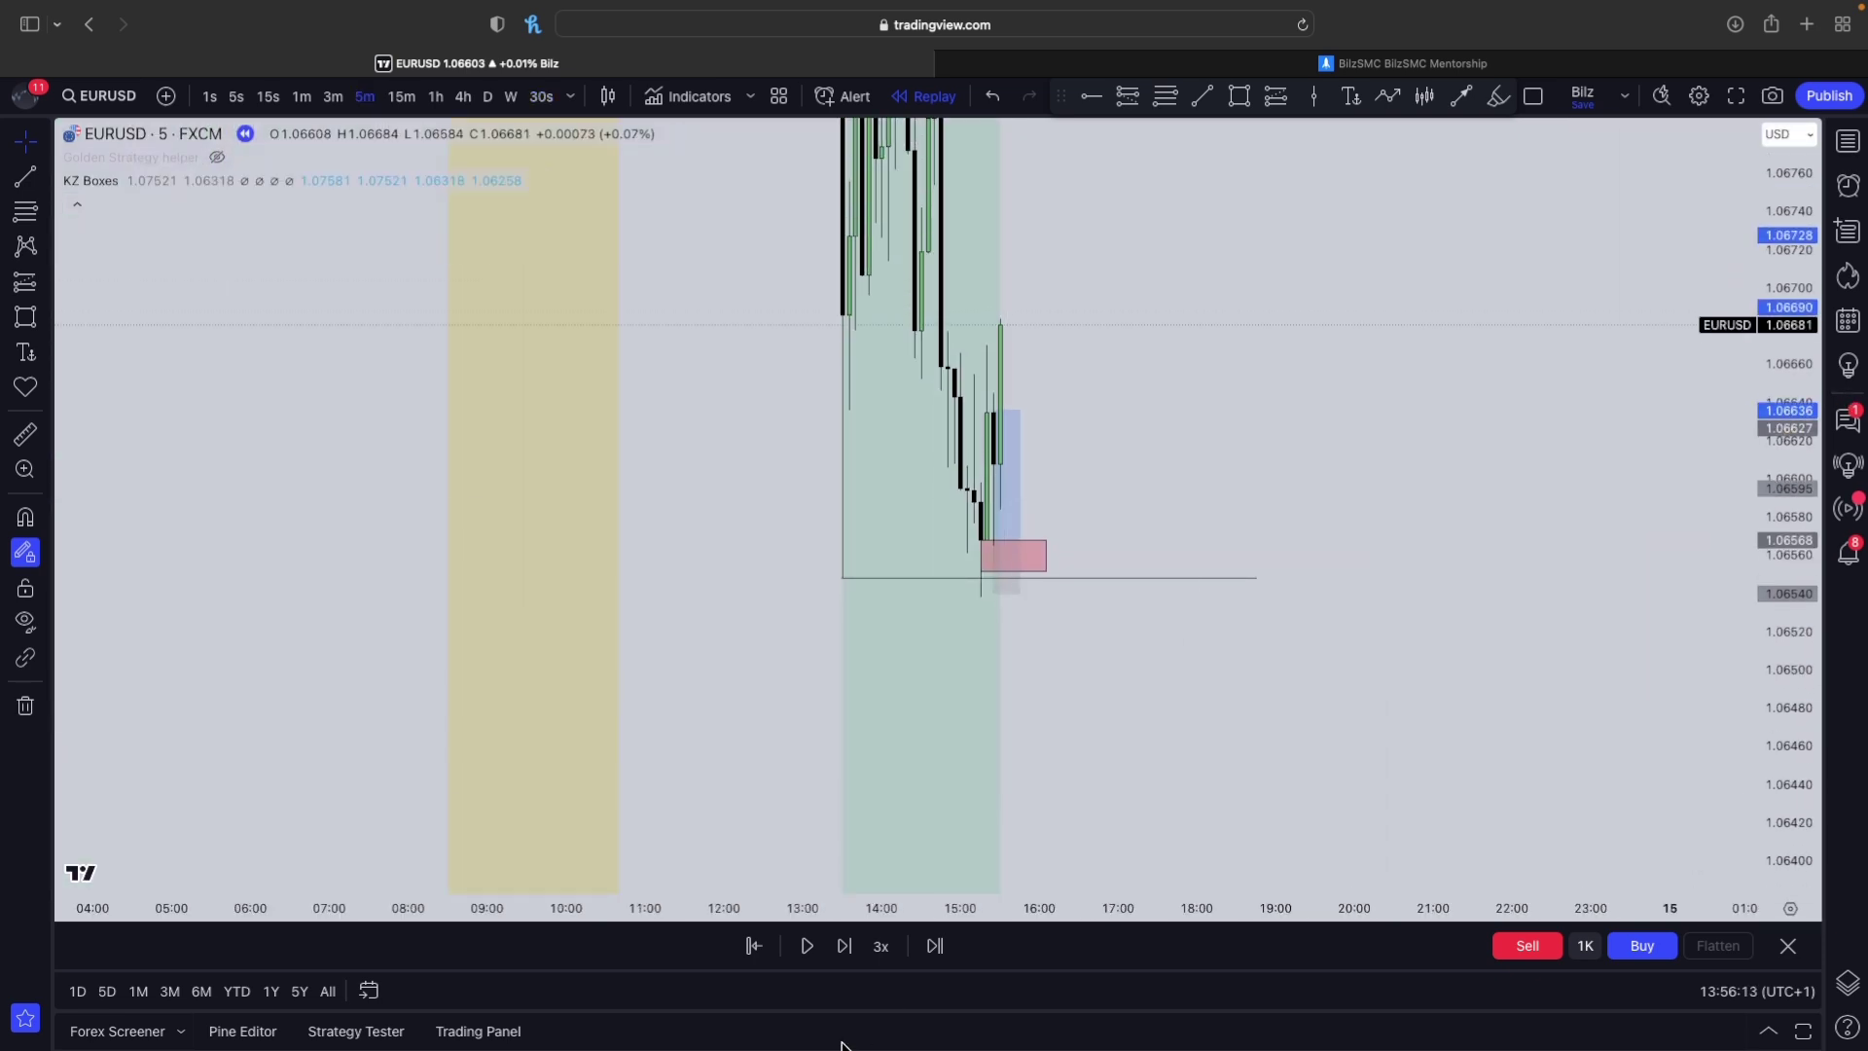
pyautogui.click(844, 946)
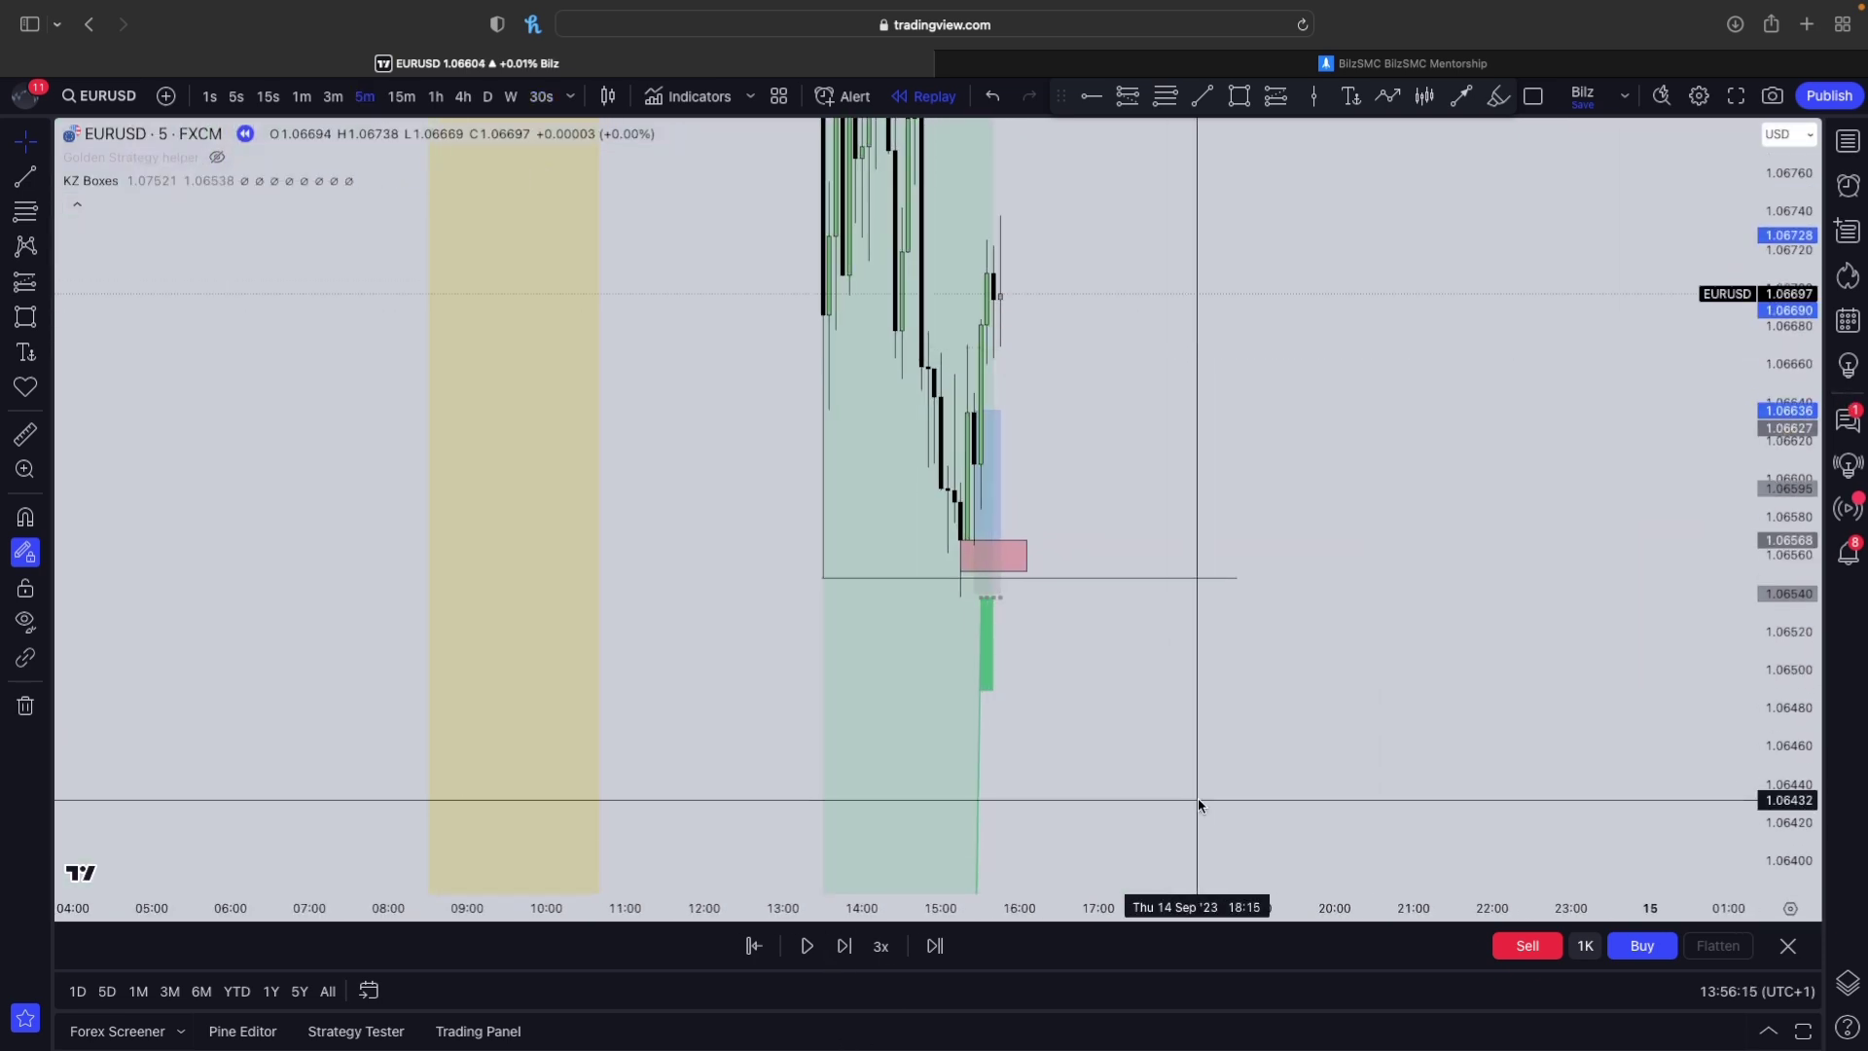